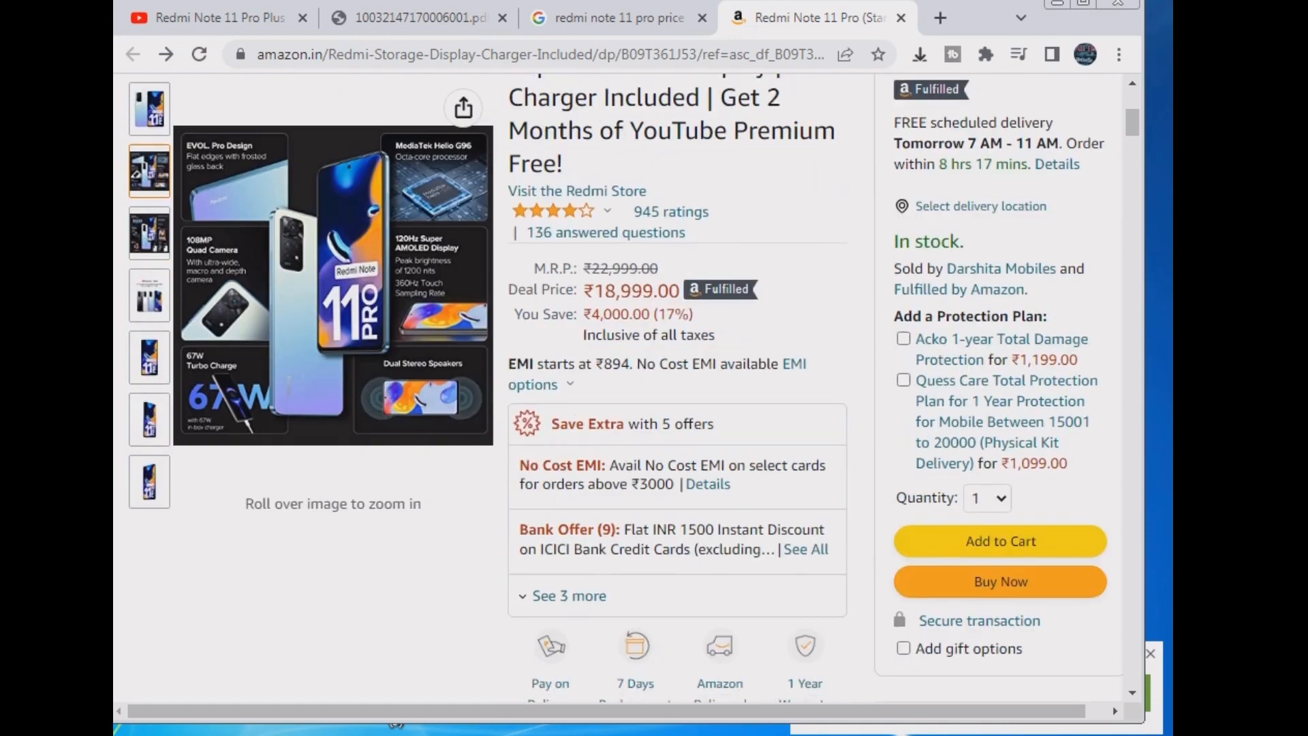
- Close the three extra tabs and open google.com in a new, maximised window
{"action": "left_click", "coordinate": [702, 18]}
{"action": "left_click", "coordinate": [503, 18]}
{"action": "left_click", "coordinate": [508, 18]}
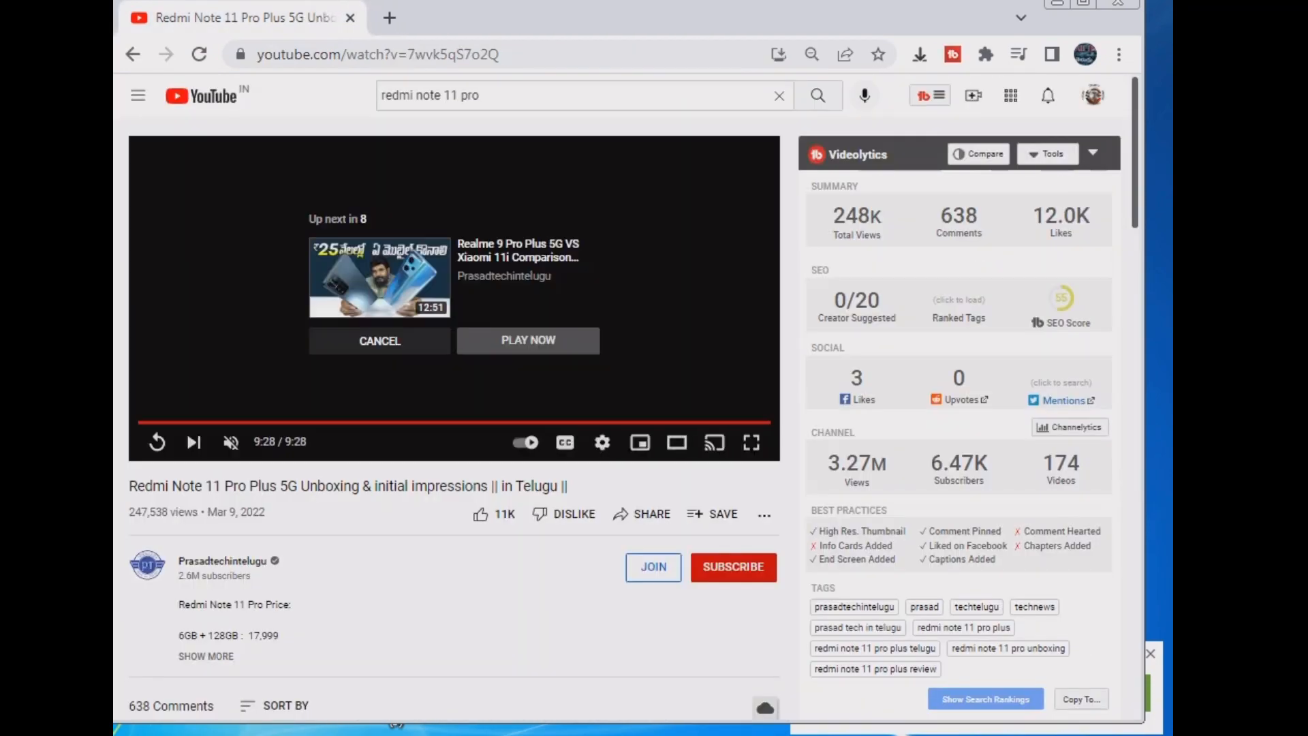
{"action": "left_click", "coordinate": [388, 18]}
{"action": "type", "text": "g"}
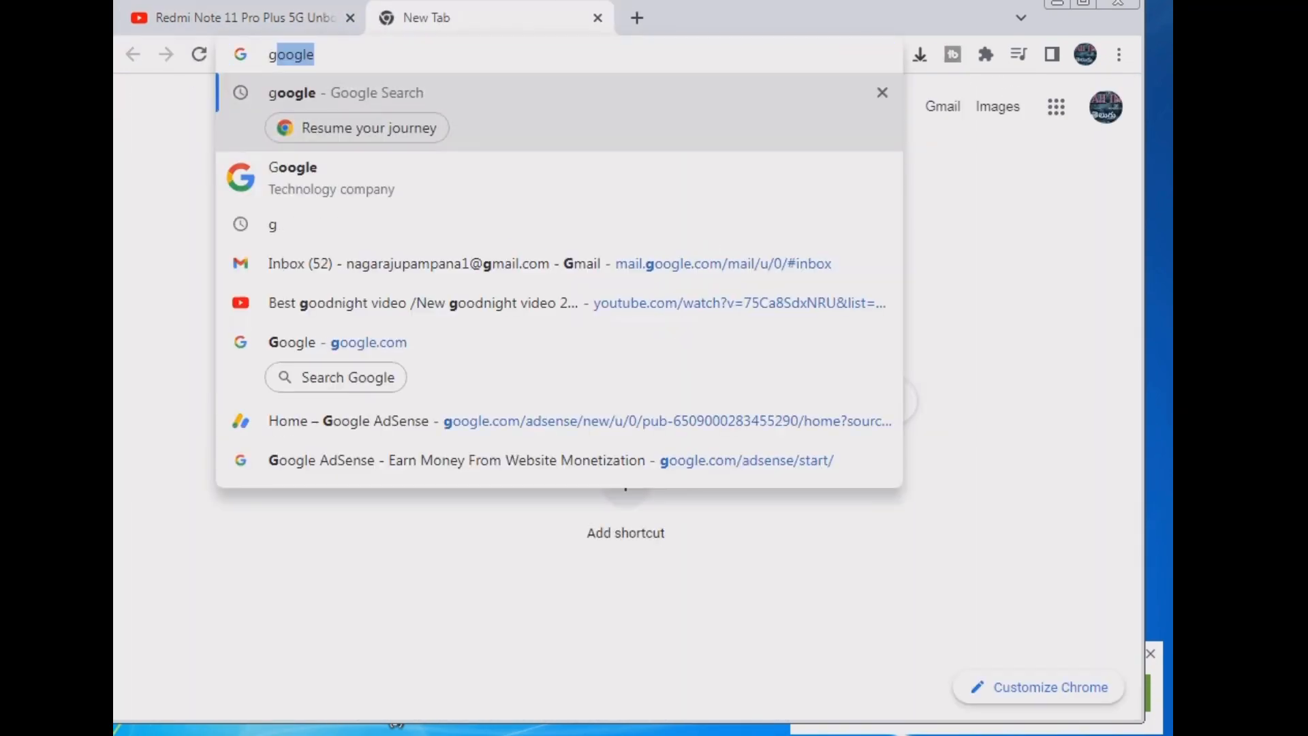
{"action": "key", "text": "Return"}
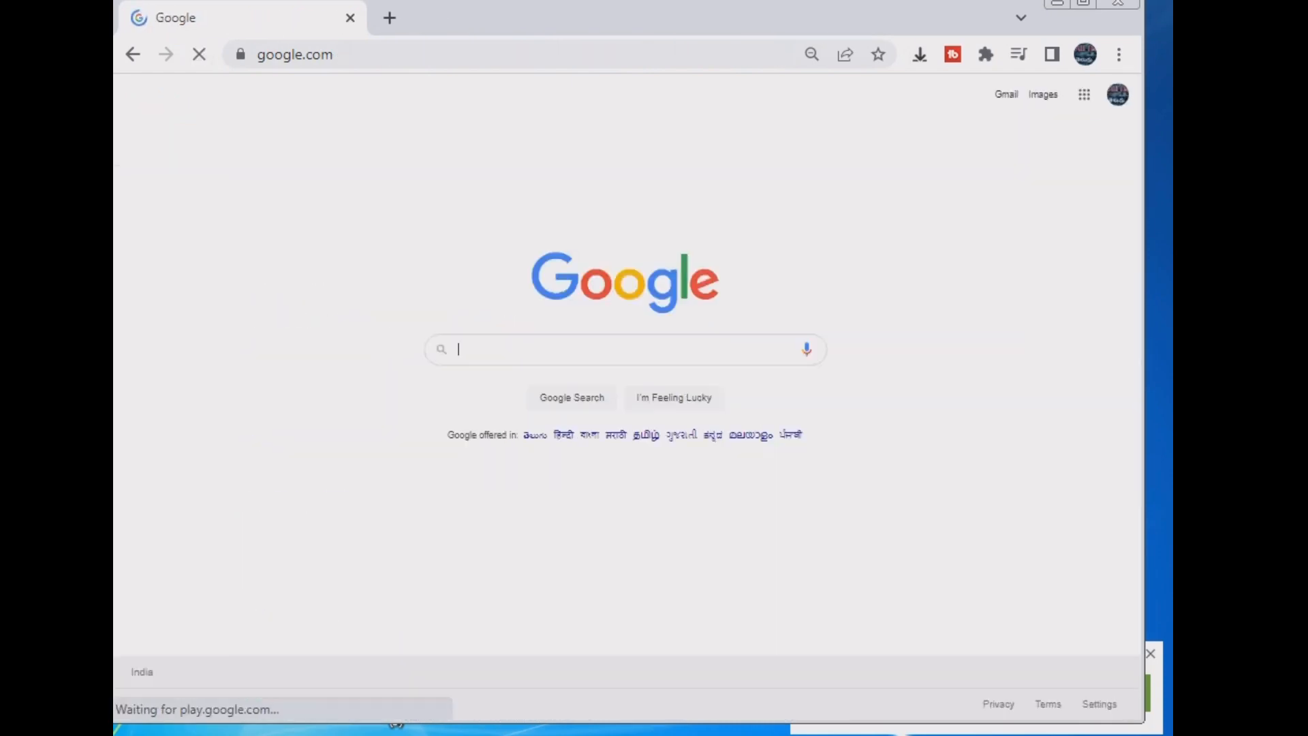
{"action": "key", "text": "super+Up"}
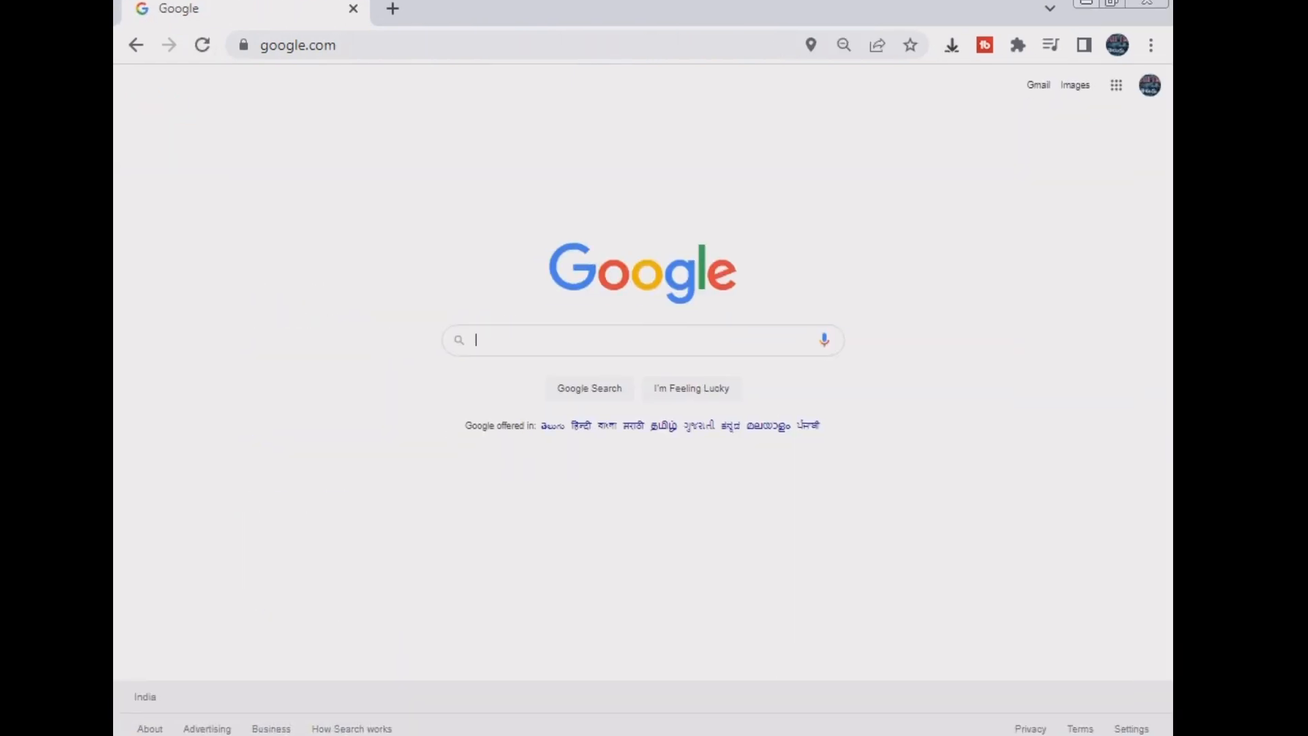
- Search Google for 'facebook creat'
{"action": "type", "text": "f"}
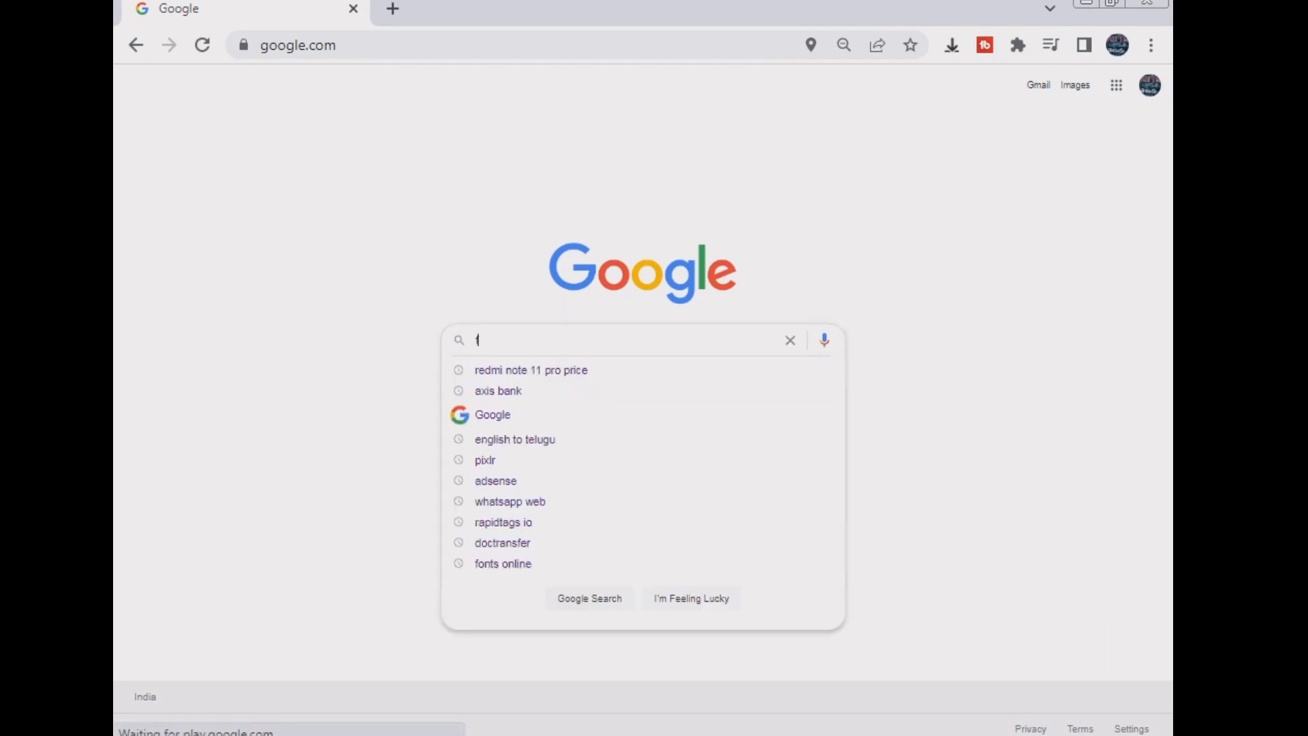
{"action": "type", "text": "acehbook"}
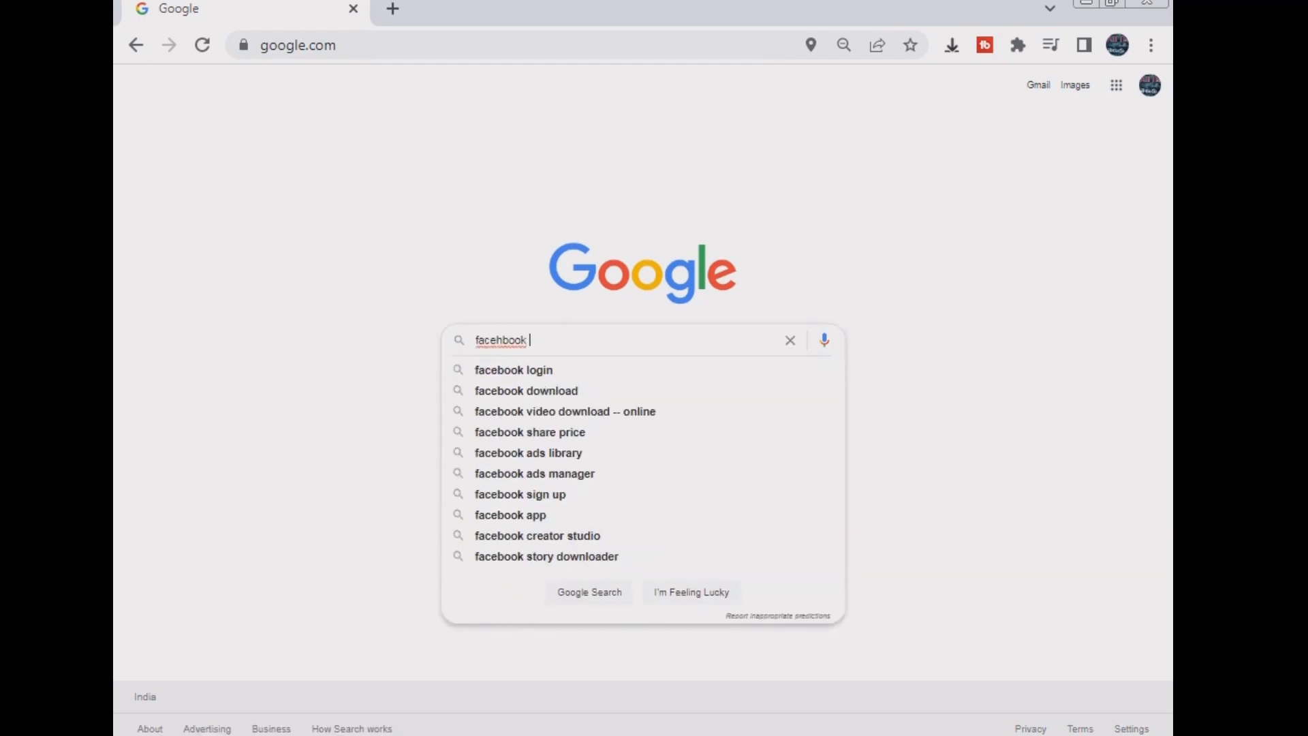
{"action": "key", "text": "BackSpace"}
{"action": "key", "text": "BackSpace"}
{"action": "key", "text": "BackSpace"}
{"action": "key", "text": "BackSpace"}
{"action": "key", "text": "BackSpace"}
{"action": "key", "text": "BackSpace"}
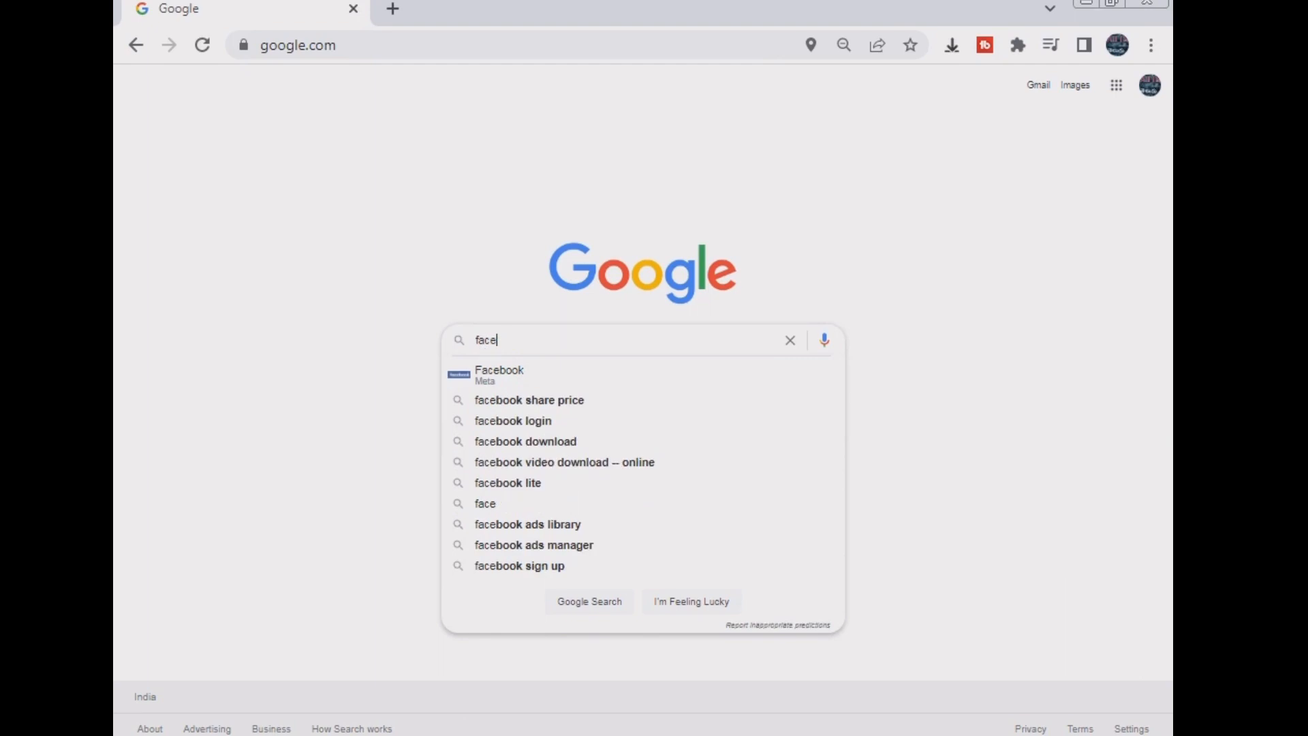
{"action": "type", "text": "book"}
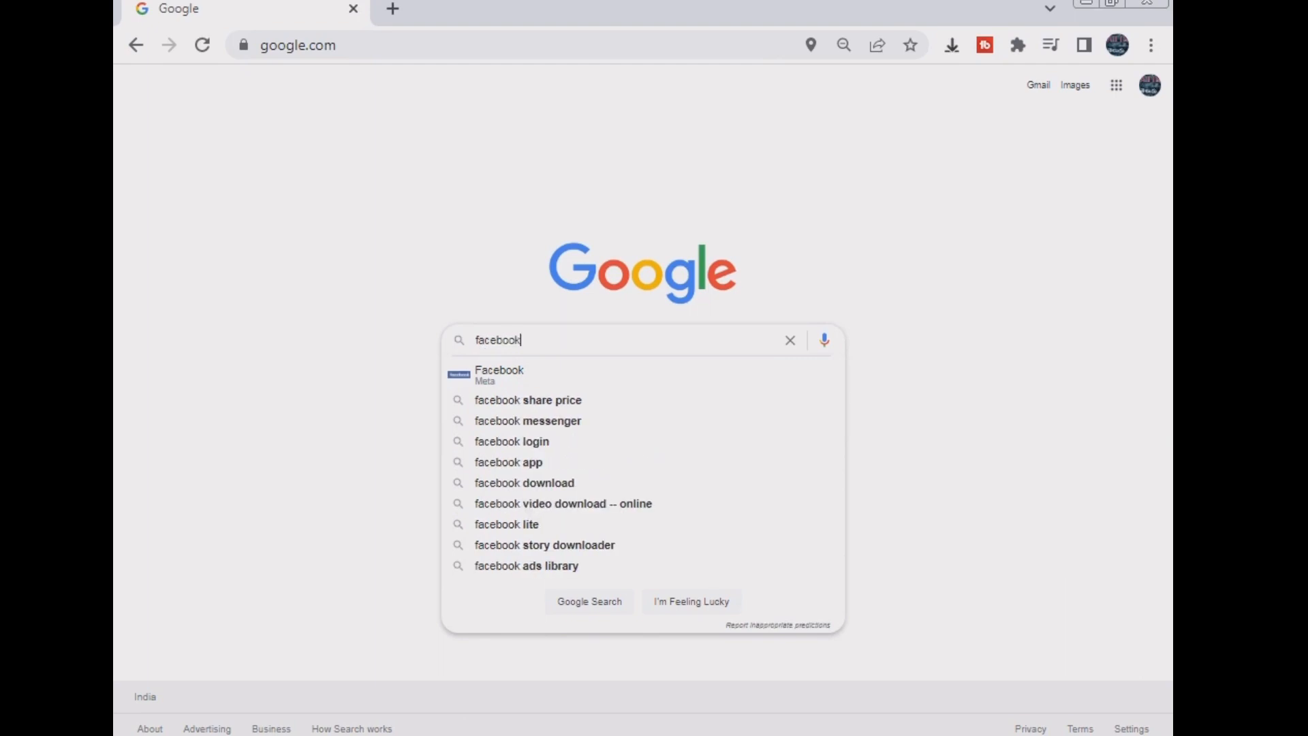
{"action": "type", "text": " crea"}
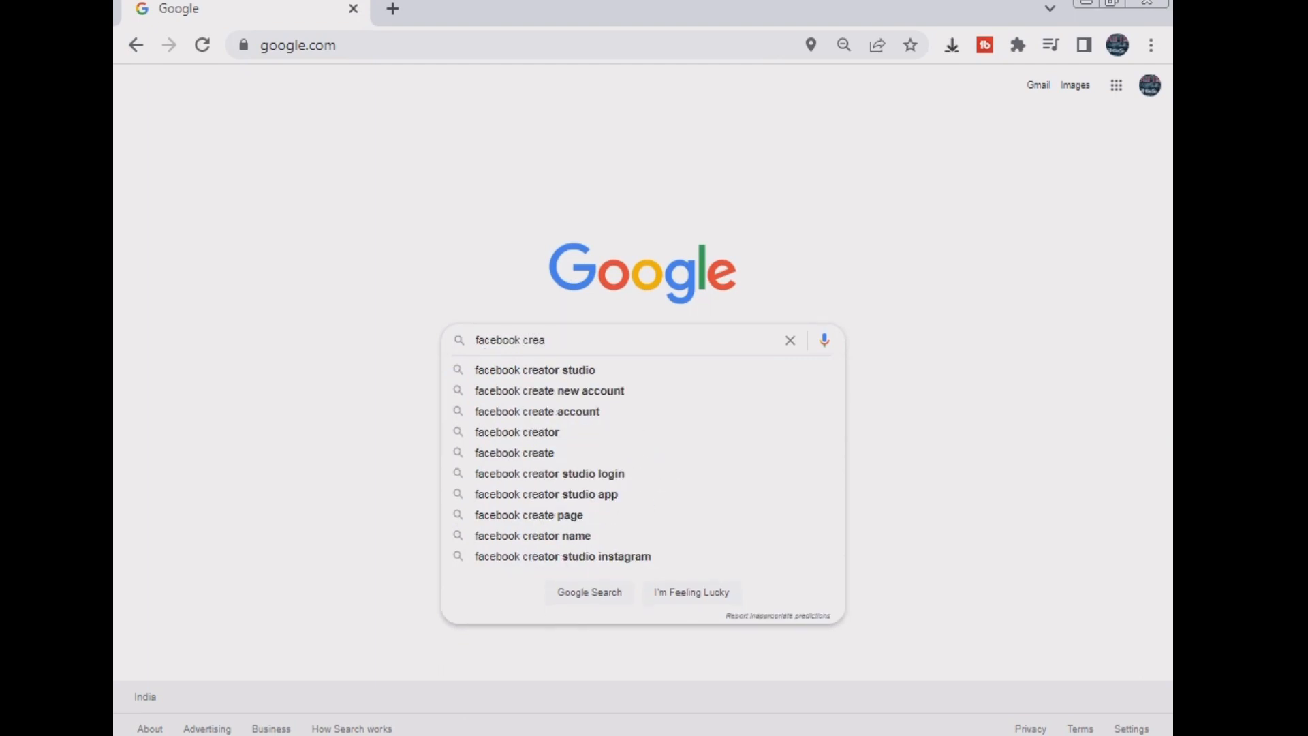
{"action": "type", "text": "t"}
{"action": "key", "text": "Return"}
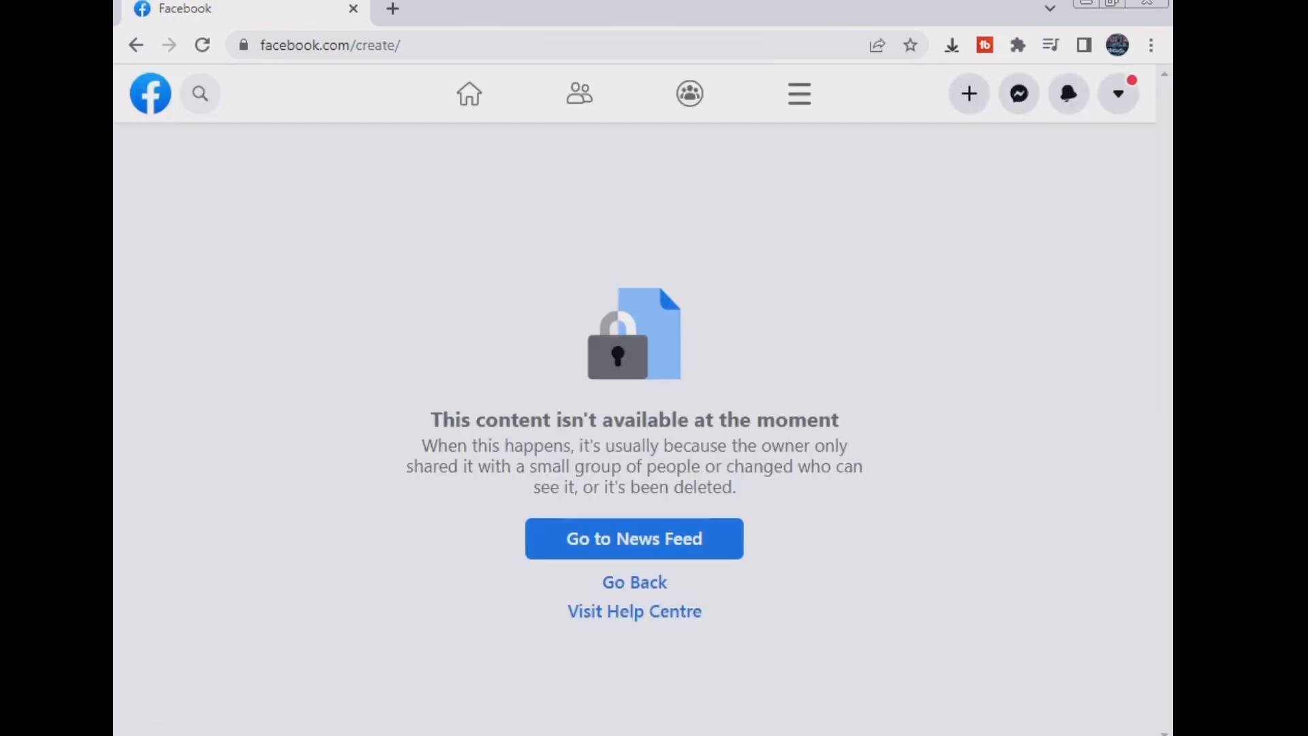
- Log out of the current Facebook account and sign in to the Telugu tech profile with its password
{"action": "left_click", "coordinate": [634, 539]}
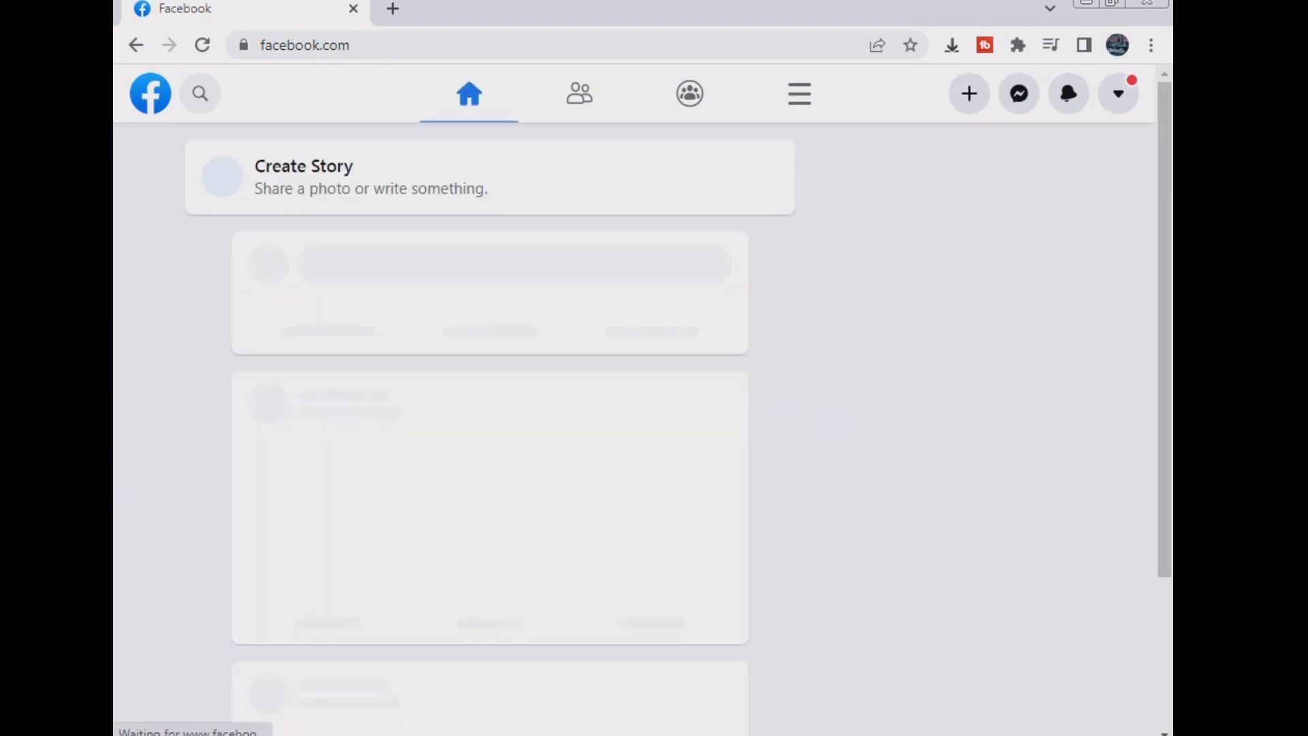
{"action": "left_click", "coordinate": [1118, 94]}
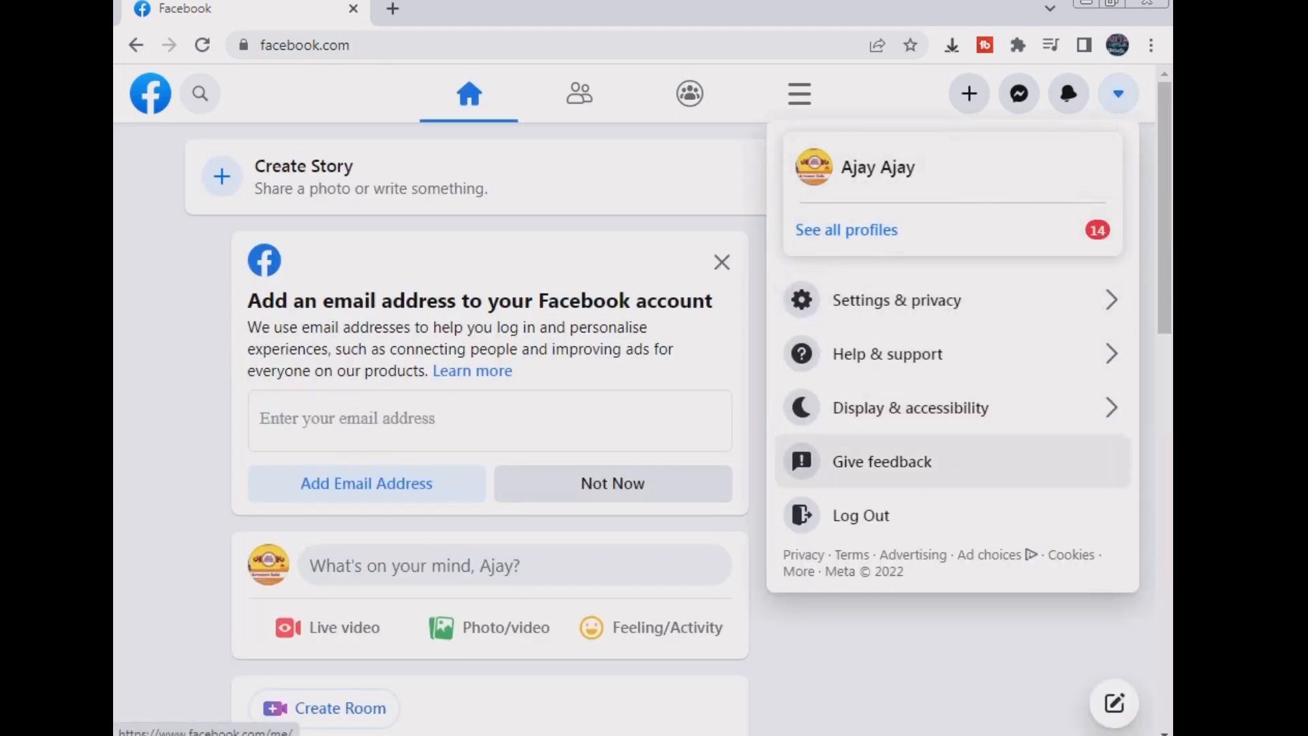
{"action": "left_click", "coordinate": [861, 515]}
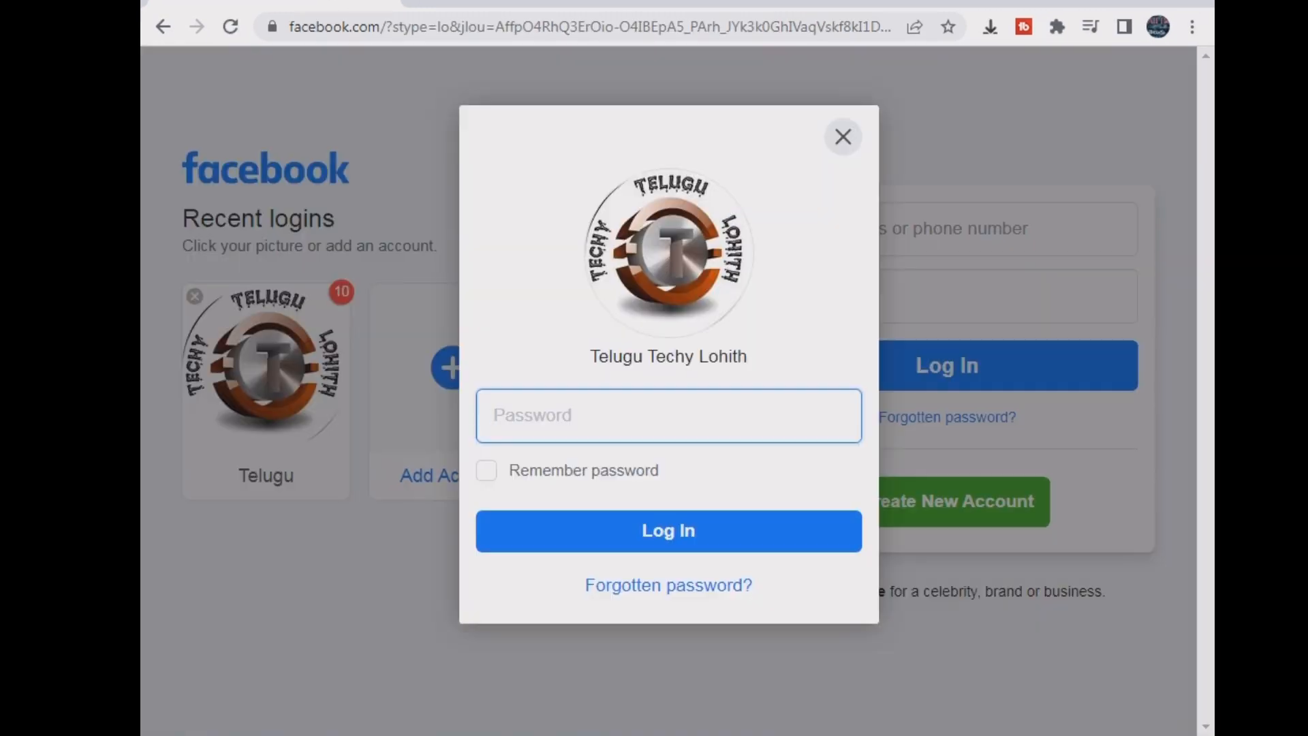
{"action": "type", "text": "••••••"}
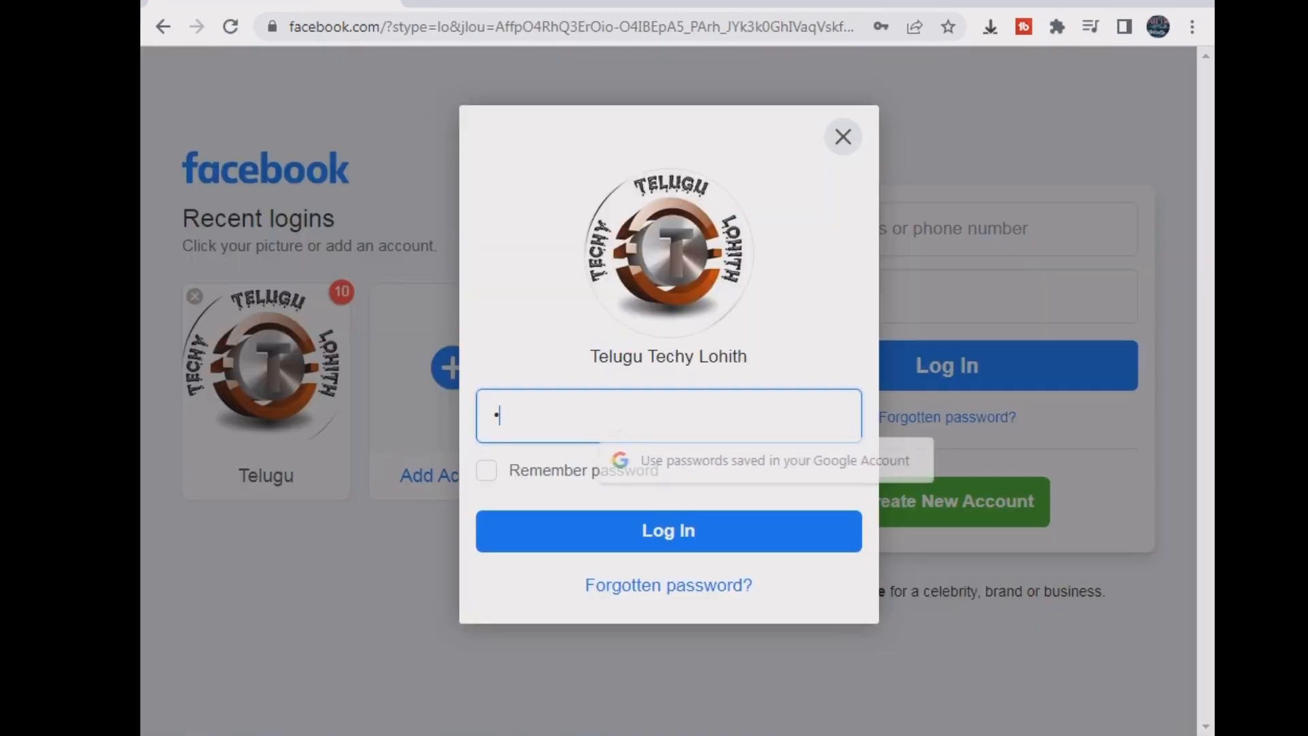
{"action": "type", "text": "••••"}
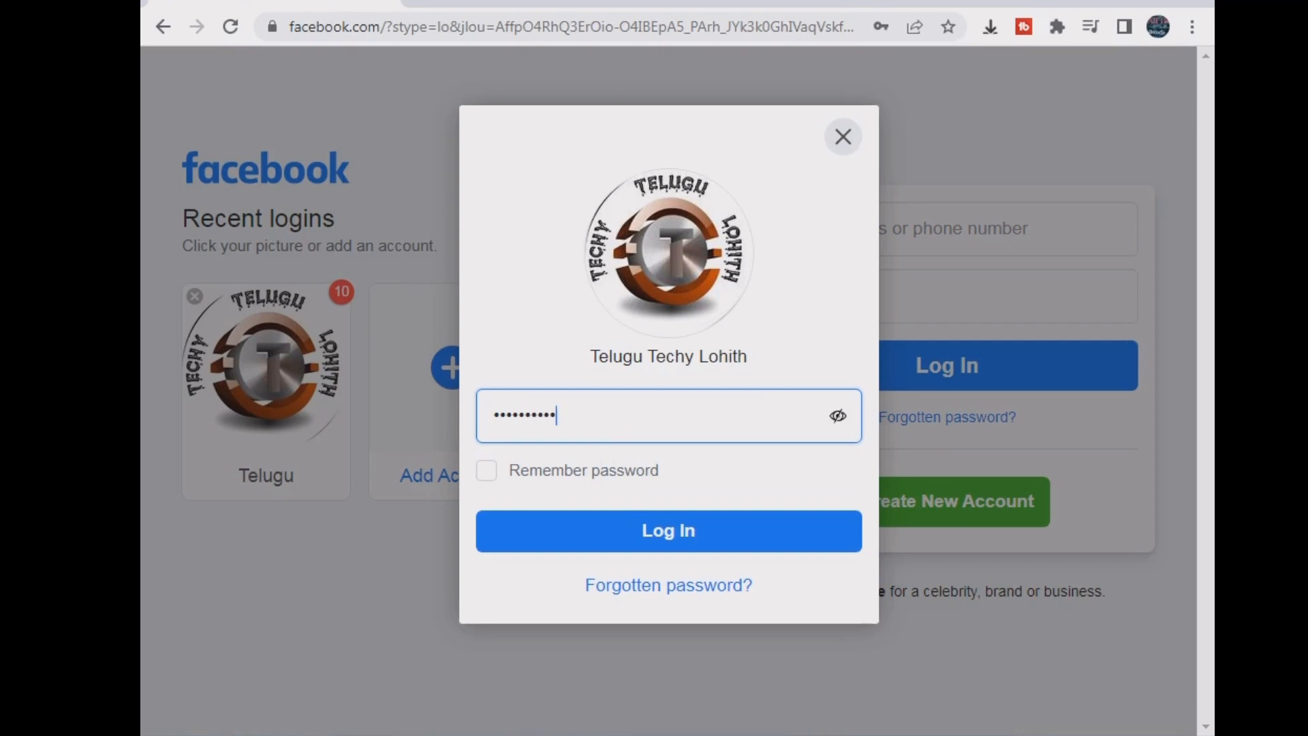
{"action": "key", "text": "Return"}
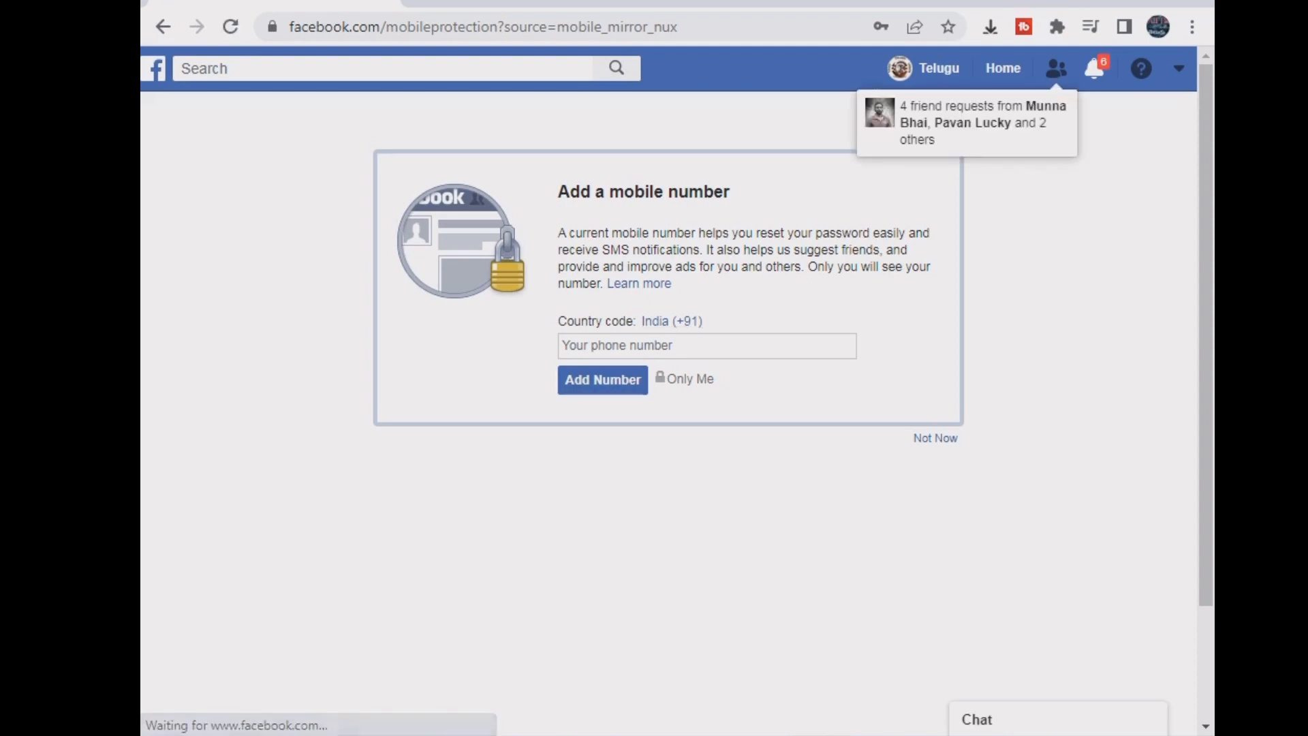
- Open the account's profile page and zoom Chrome out to 80%
{"action": "left_click", "coordinate": [938, 69]}
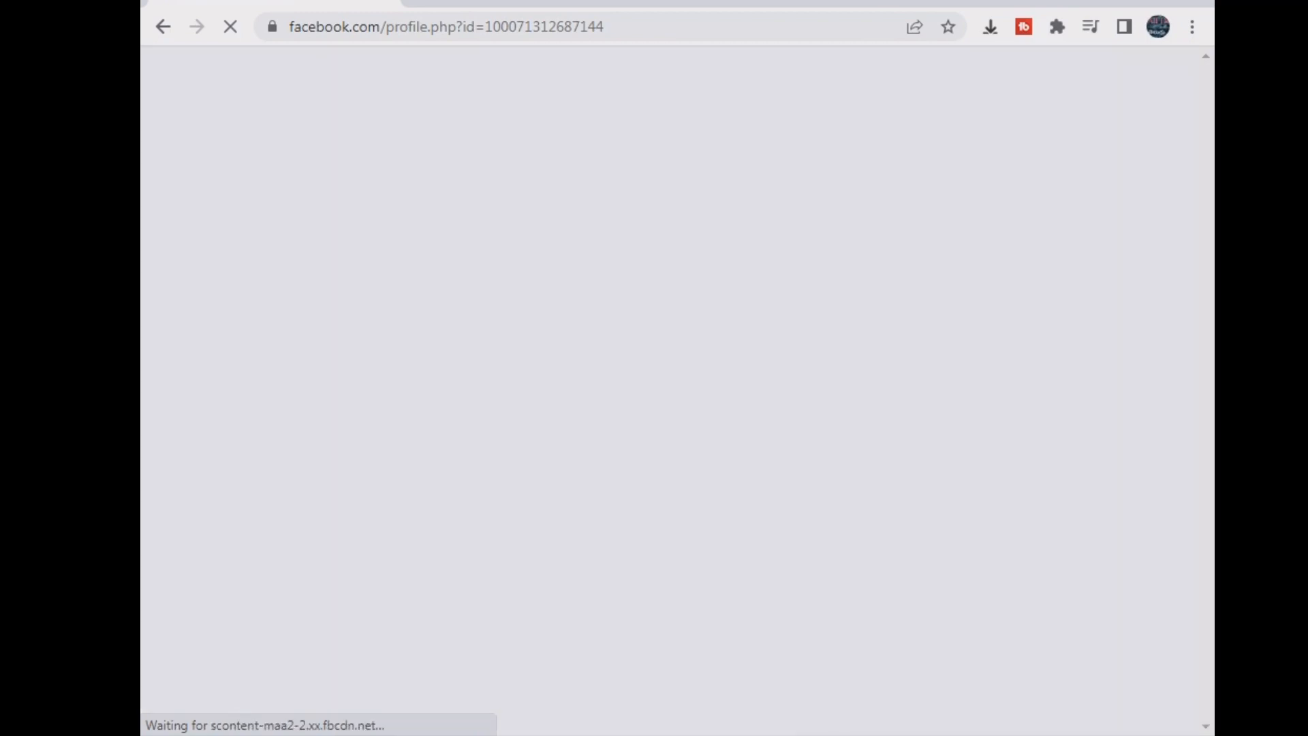
{"action": "scroll", "coordinate": [677, 388], "scroll_direction": "down", "scroll_amount": 4}
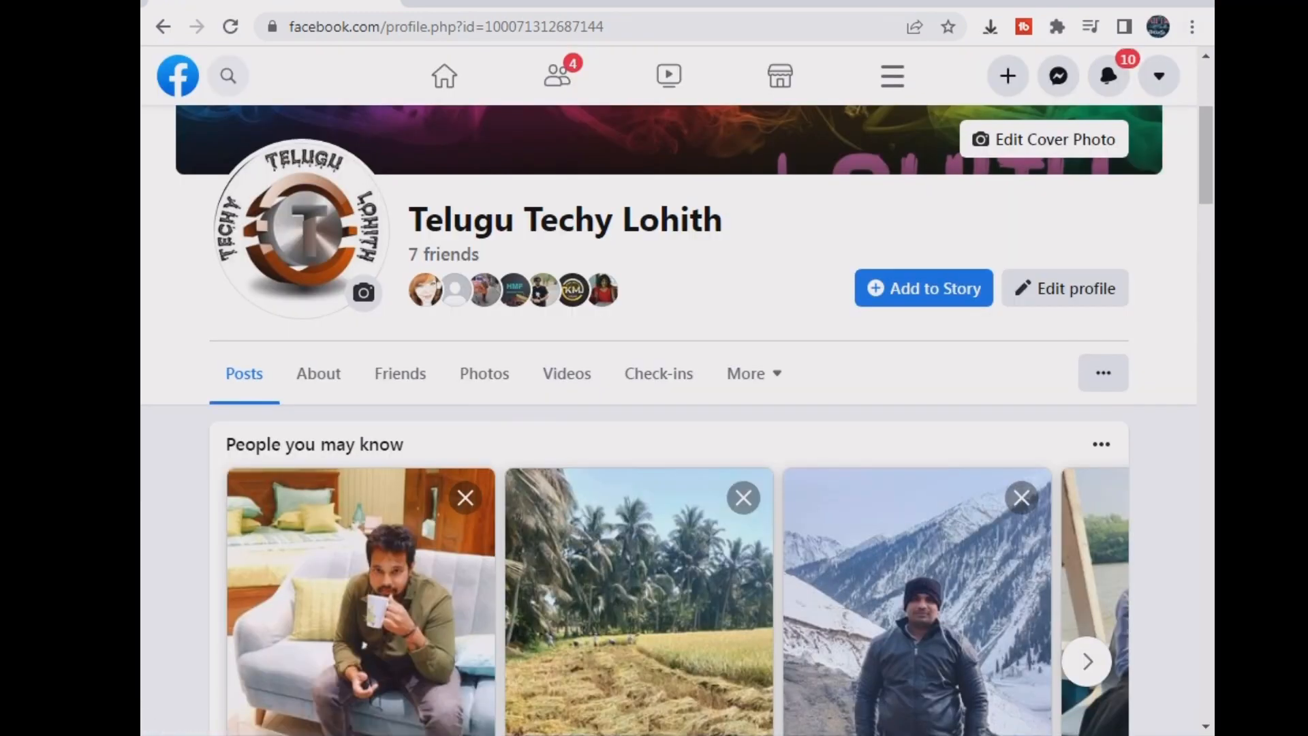
{"action": "key", "text": "alt+f"}
{"action": "left_click", "coordinate": [1052, 221]}
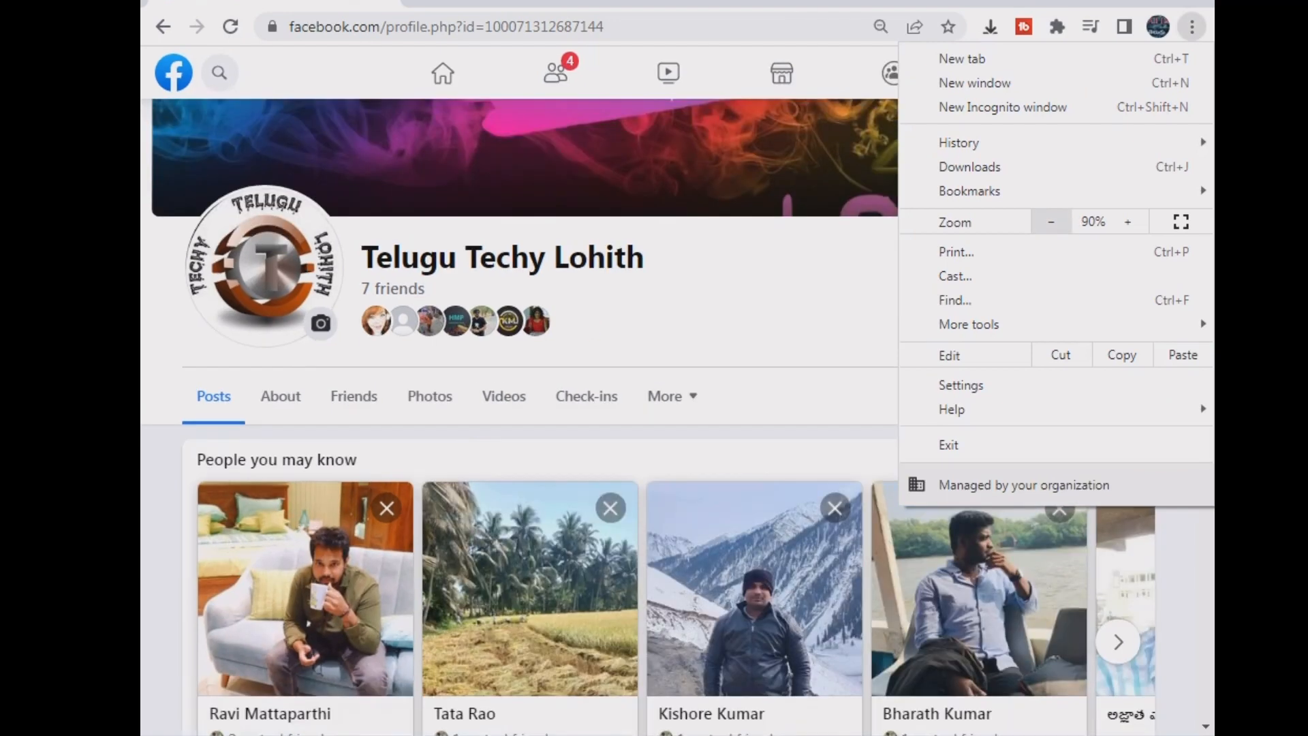
{"action": "left_click", "coordinate": [1051, 221]}
{"action": "key", "text": "Escape"}
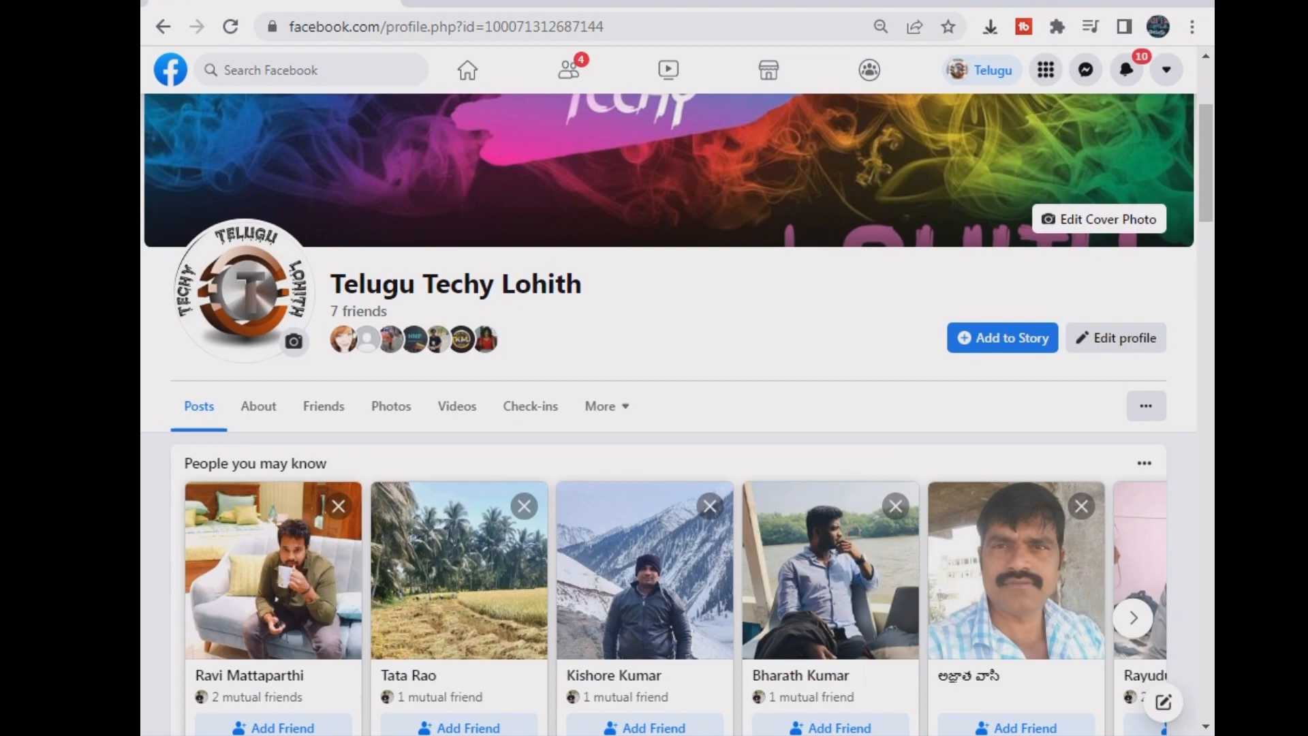
- Return to the home feed and expand the full sidebar list with See more
{"action": "scroll", "coordinate": [656, 419], "scroll_direction": "down", "scroll_amount": 15}
{"action": "scroll", "coordinate": [656, 419], "scroll_direction": "up", "scroll_amount": 5}
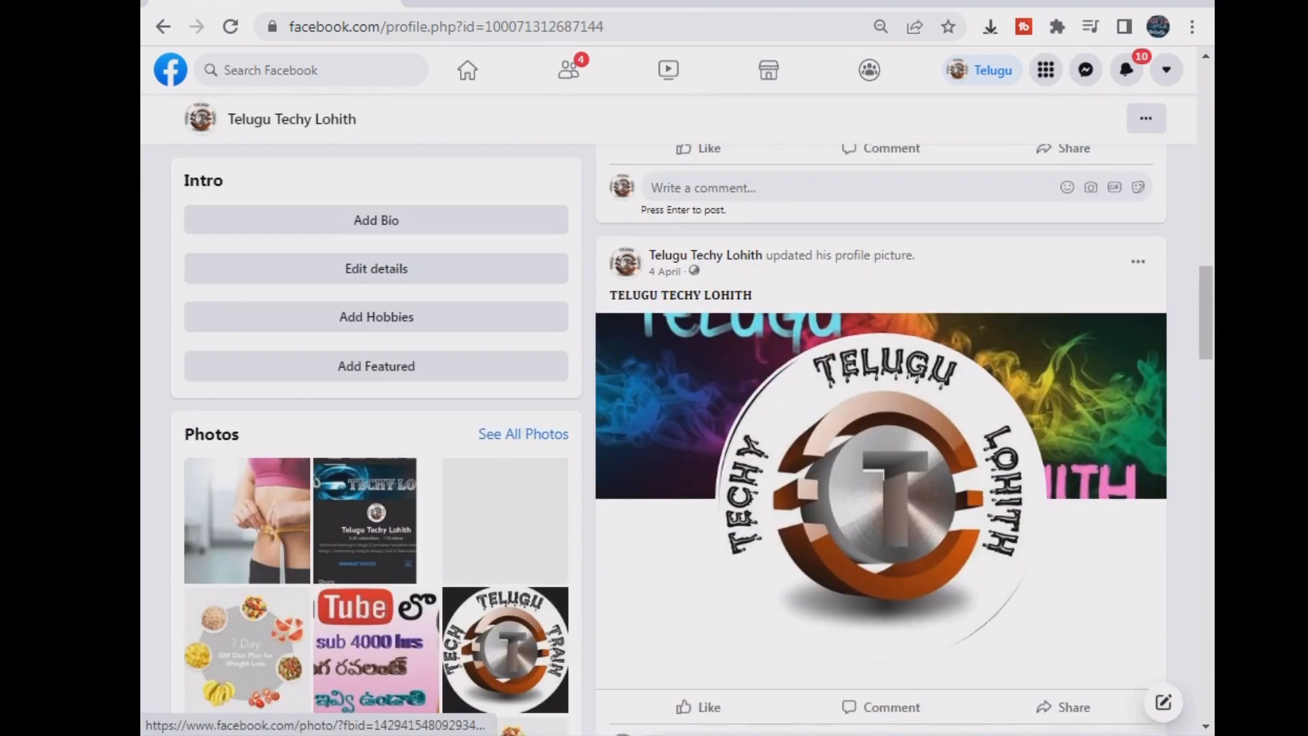
{"action": "scroll", "coordinate": [657, 419], "scroll_direction": "up", "scroll_amount": 5}
{"action": "left_click", "coordinate": [467, 70]}
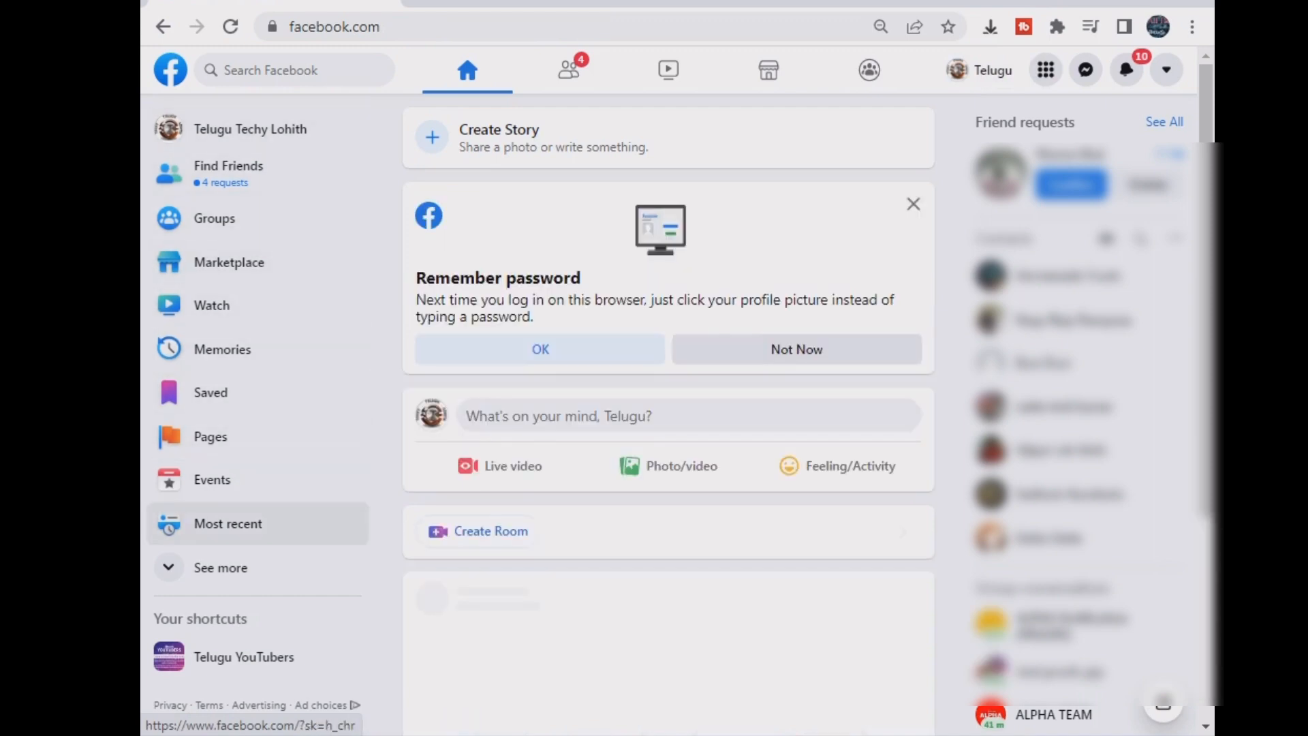
{"action": "scroll", "coordinate": [259, 523], "scroll_direction": "down", "scroll_amount": 4}
{"action": "left_click", "coordinate": [221, 567]}
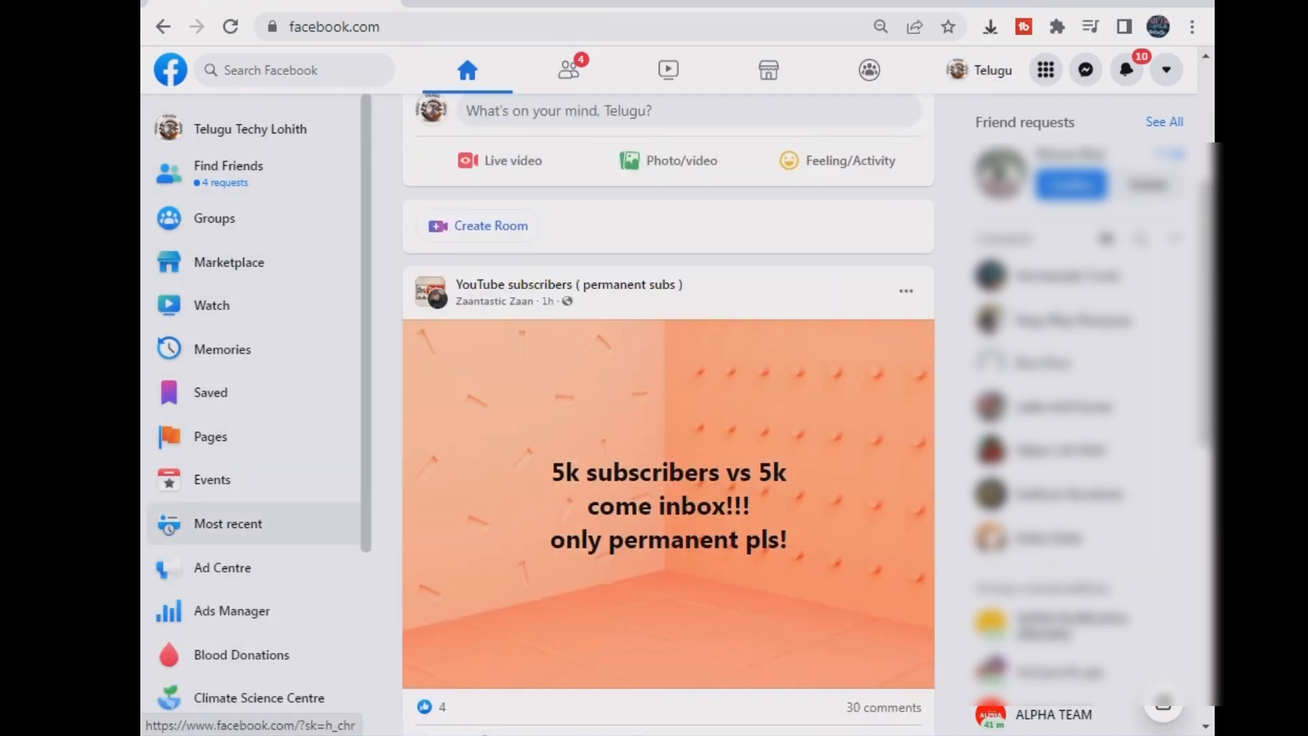
{"action": "scroll", "coordinate": [259, 531], "scroll_direction": "down", "scroll_amount": 9}
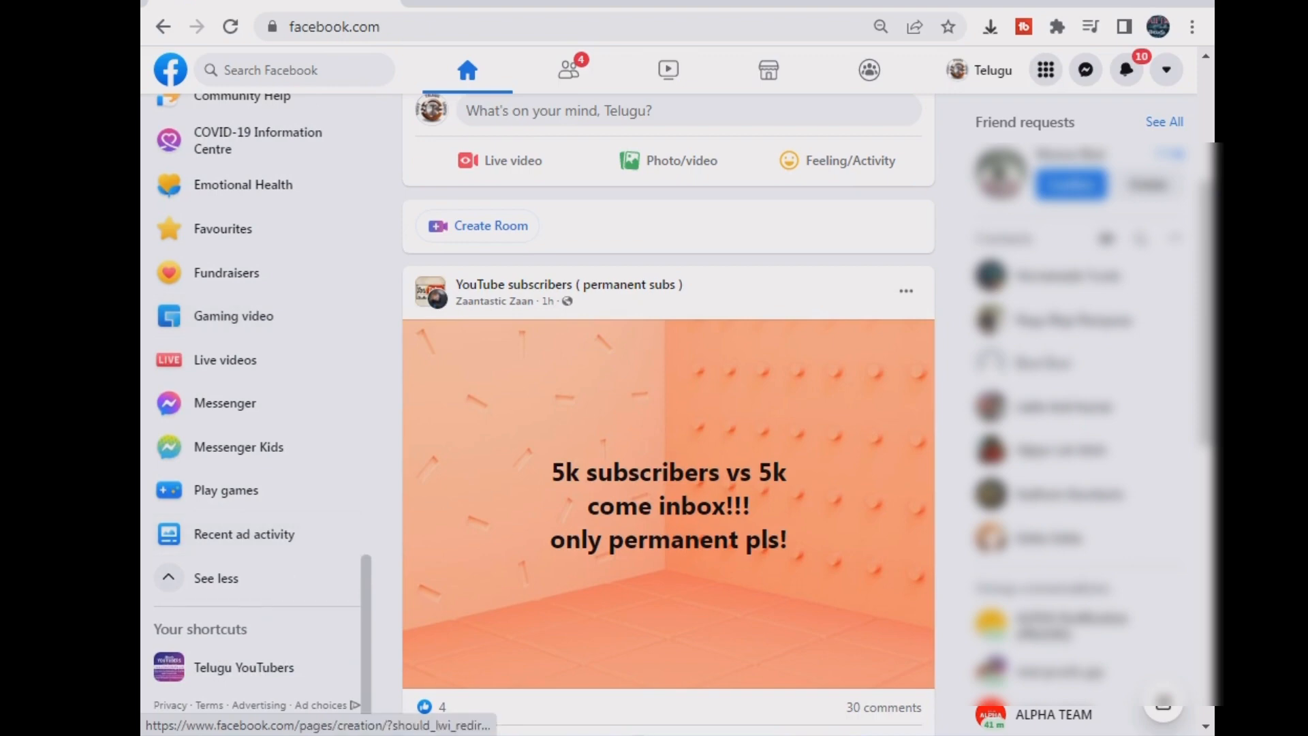
{"action": "scroll", "coordinate": [259, 594], "scroll_direction": "up", "scroll_amount": 2}
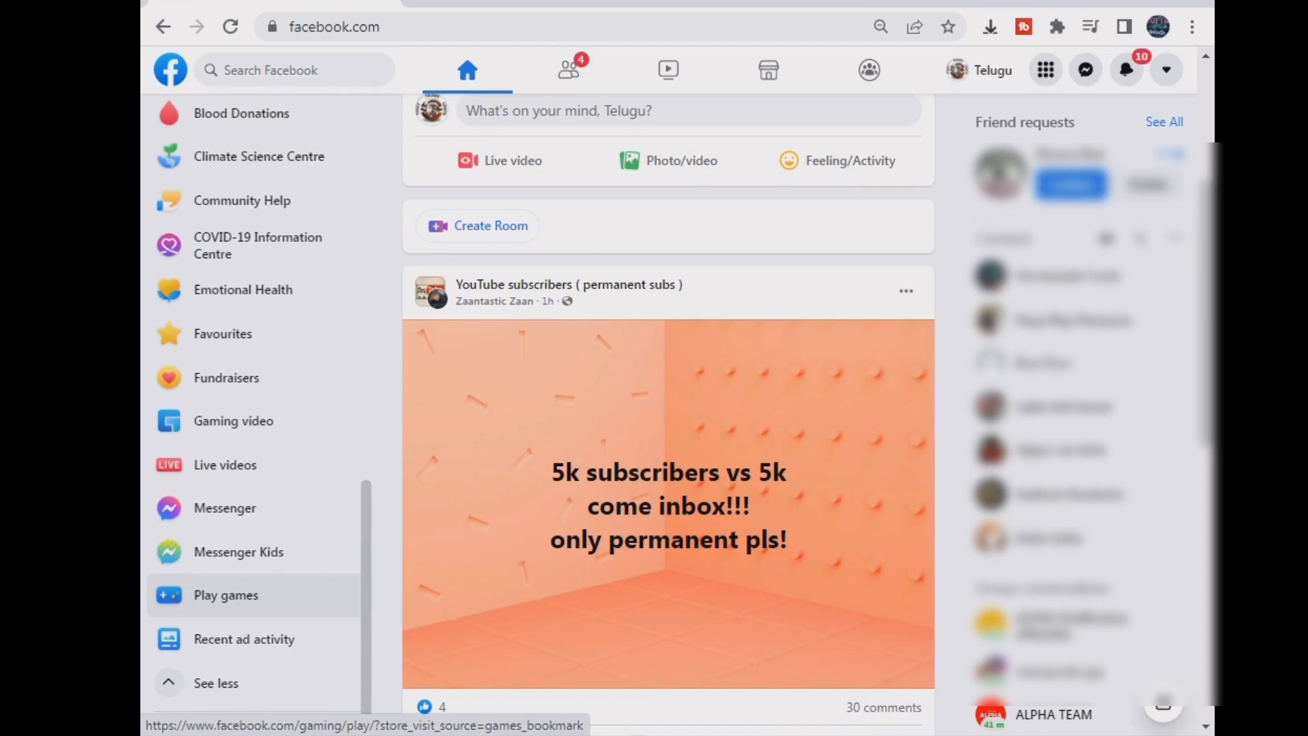
- Respond to the pending friend request
{"action": "left_click", "coordinate": [1148, 185]}
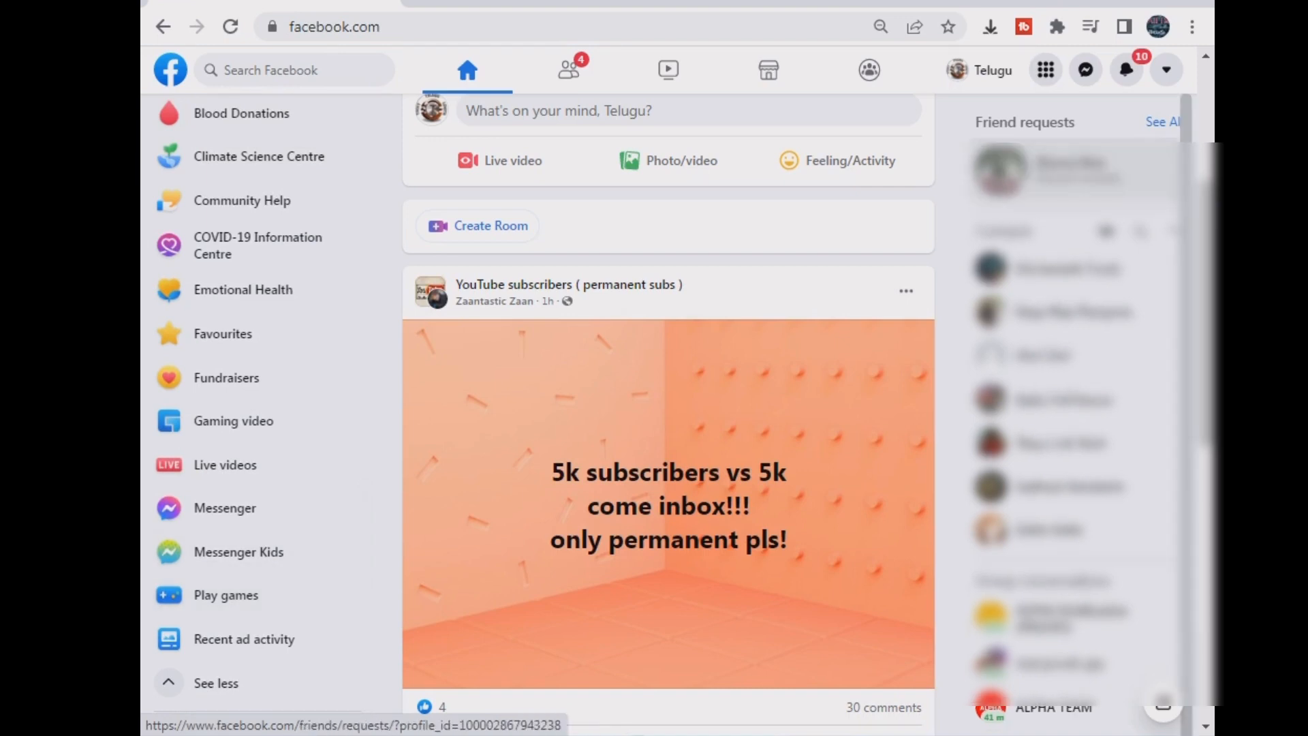
{"action": "scroll", "coordinate": [259, 507], "scroll_direction": "up", "scroll_amount": 5}
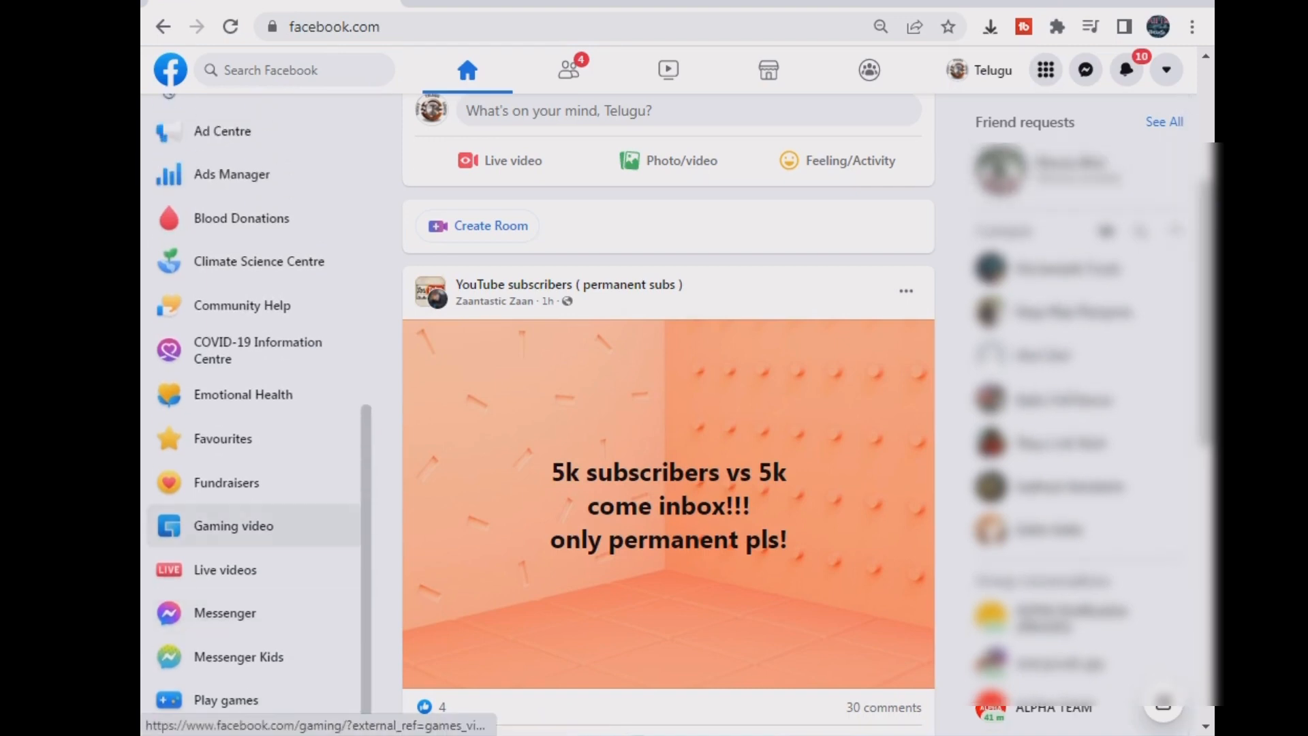
{"action": "scroll", "coordinate": [259, 485], "scroll_direction": "up", "scroll_amount": 3}
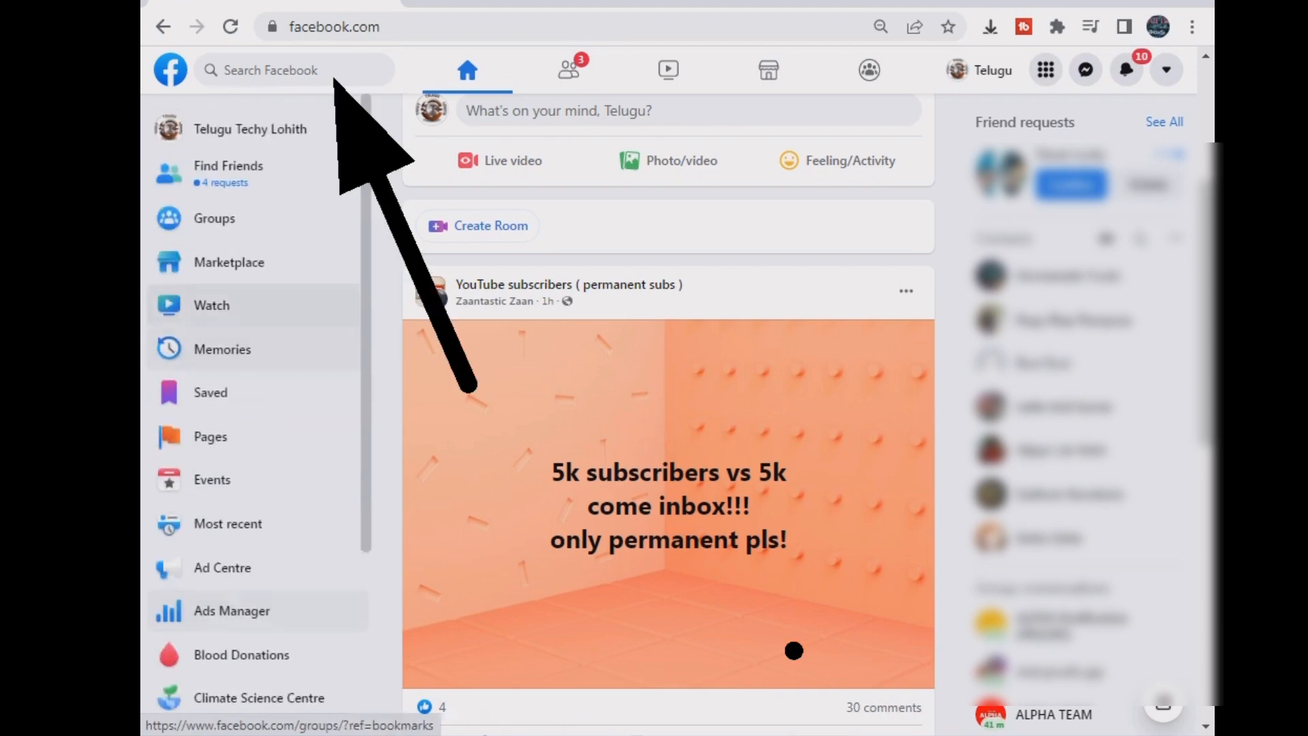
- Search Facebook for 'page', open Pages, dismiss the Business Suite tip and start a new Page
{"action": "left_click", "coordinate": [294, 70]}
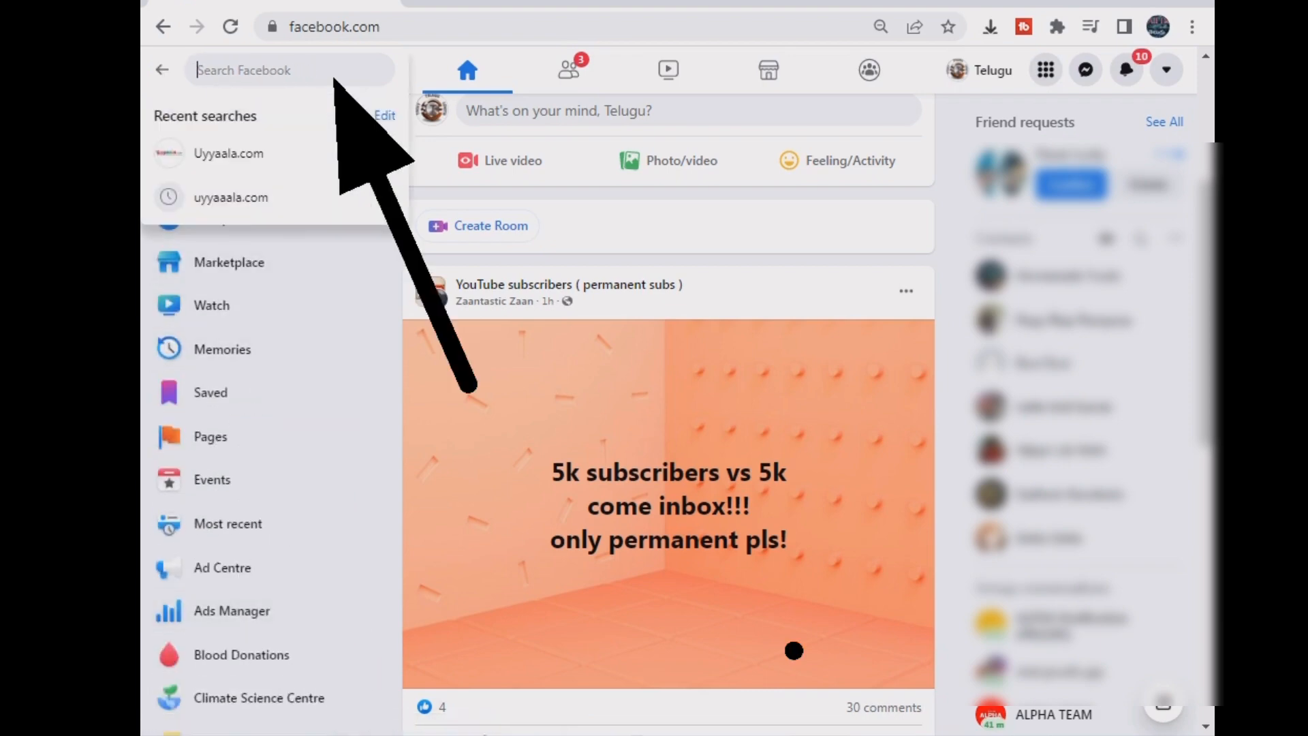
{"action": "type", "text": "page"}
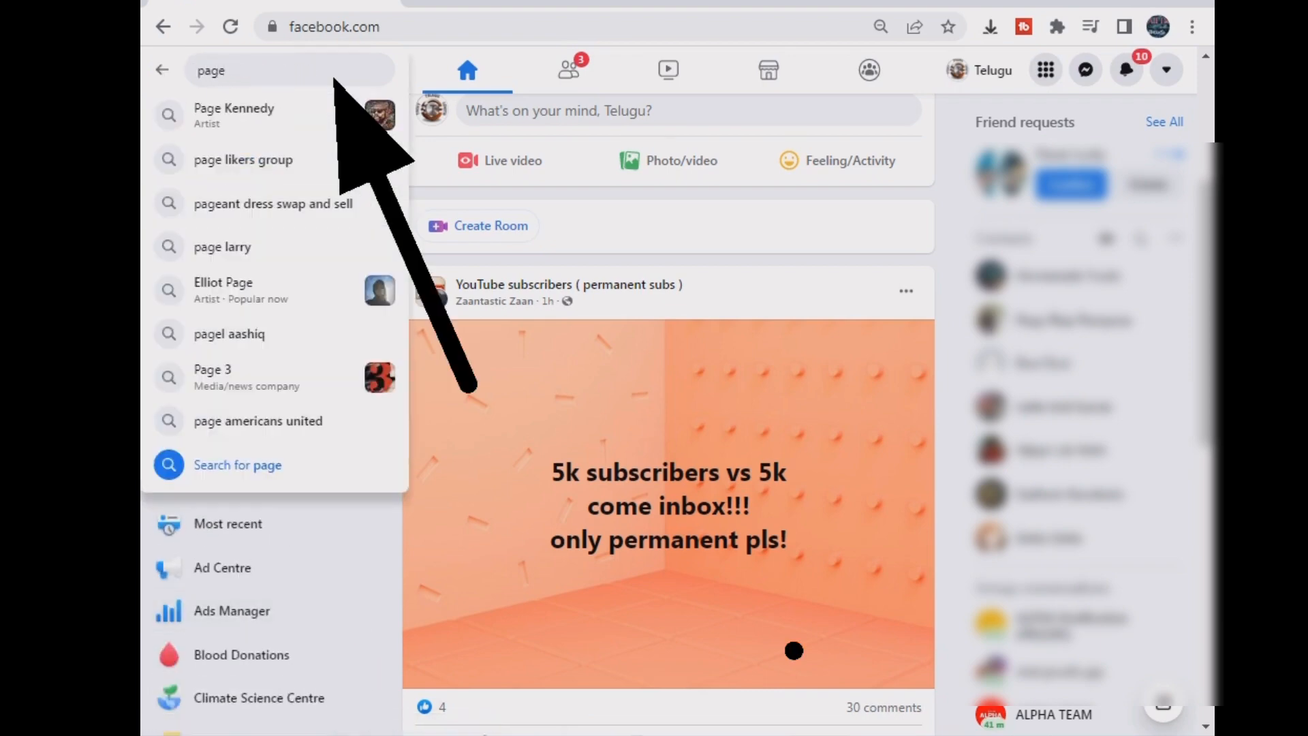
{"action": "key", "text": "Return"}
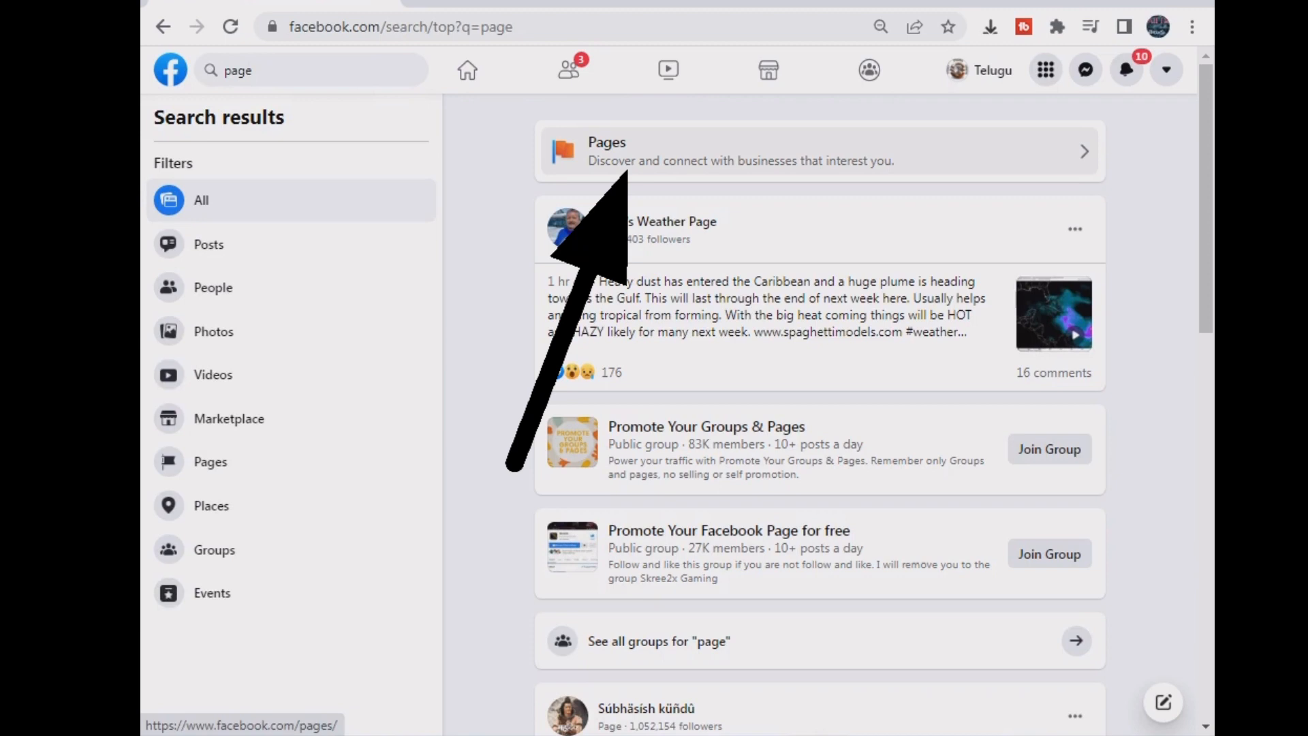
{"action": "left_click", "coordinate": [613, 153]}
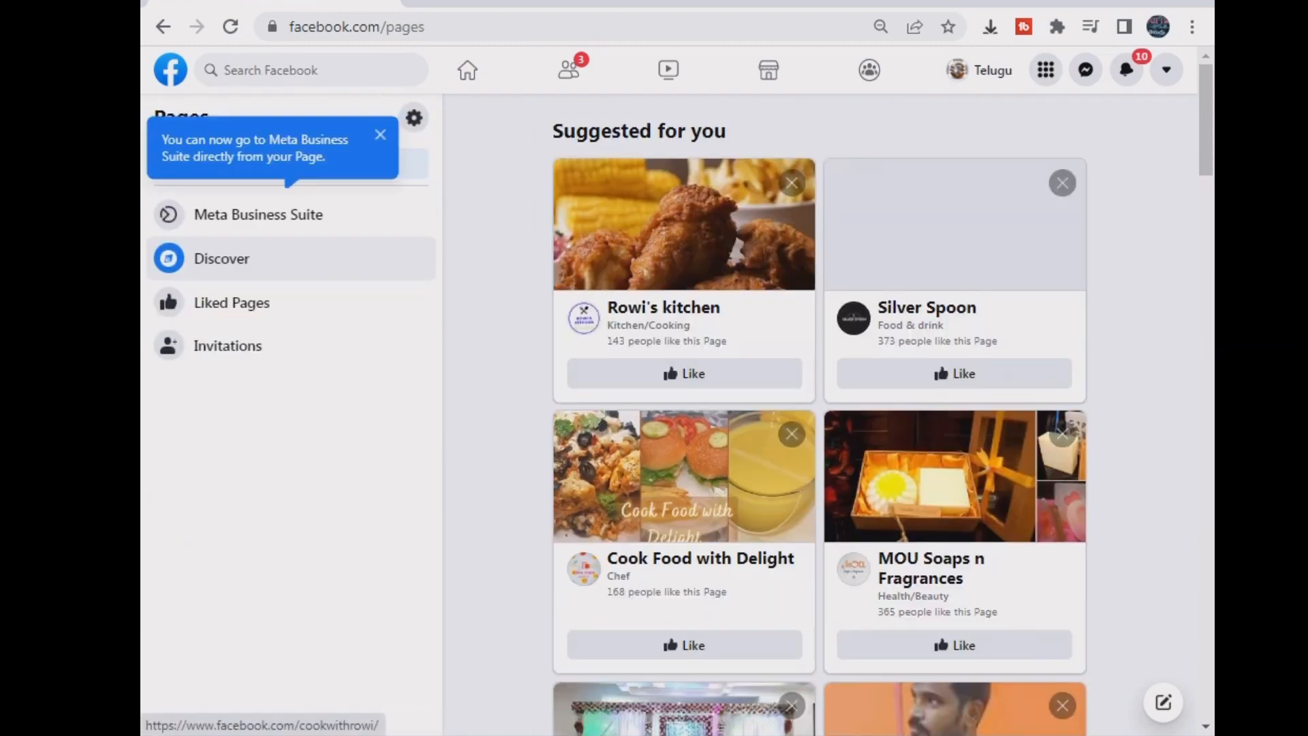
{"action": "left_click", "coordinate": [380, 134]}
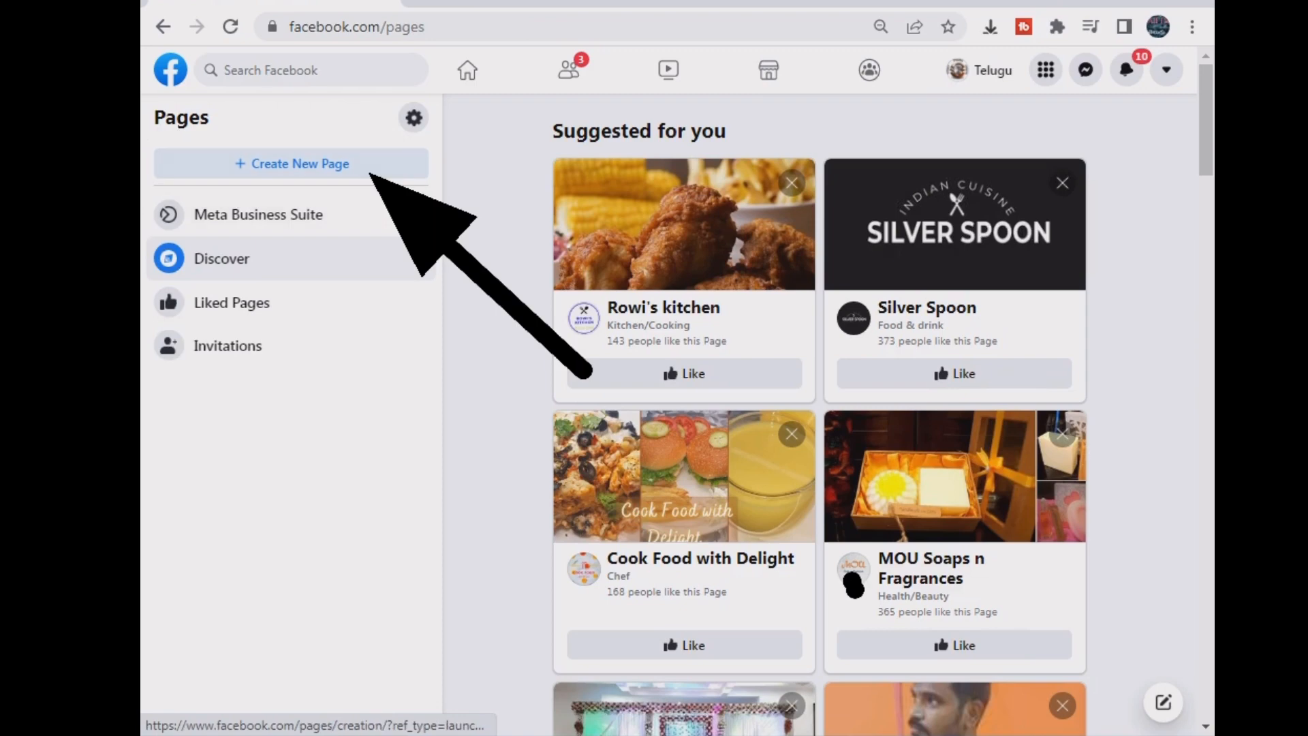
{"action": "left_click", "coordinate": [312, 70]}
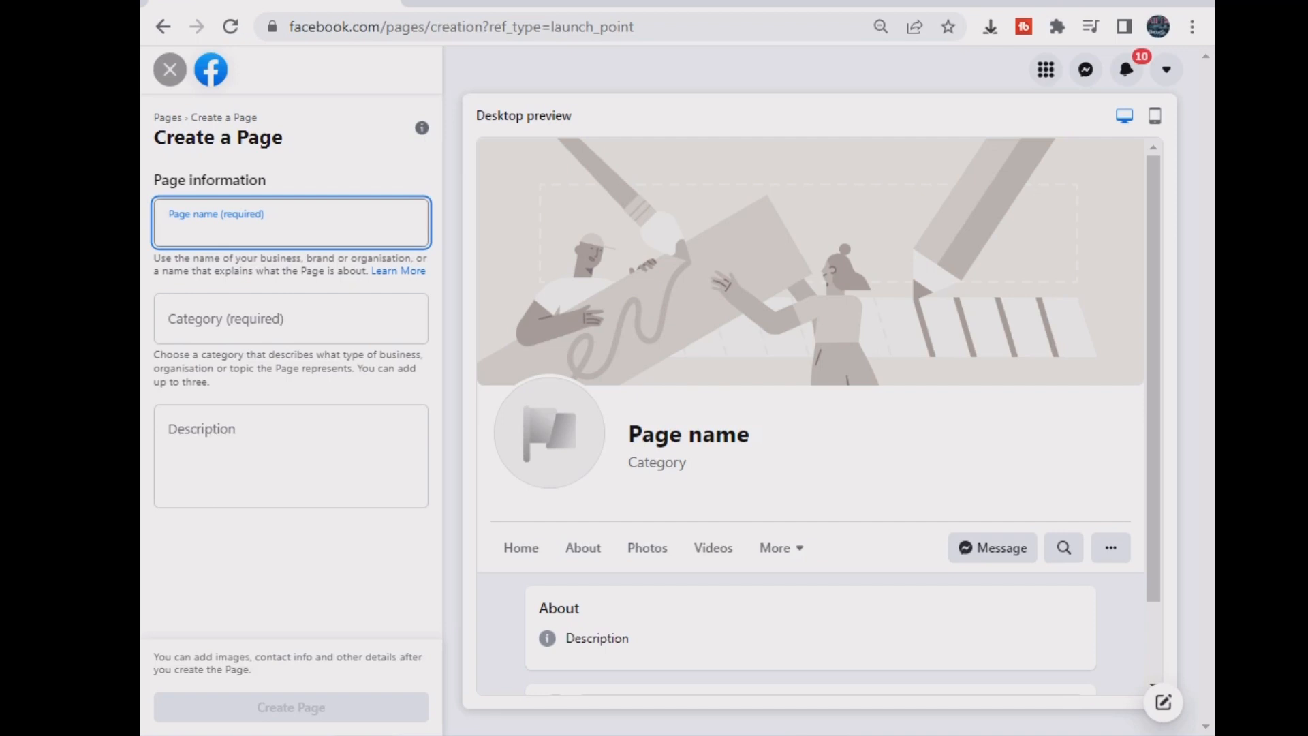
- Enter the channel's page name and choose Science and tech as the category
{"action": "type", "text": "TE"}
{"action": "key", "text": "BackSpace"}
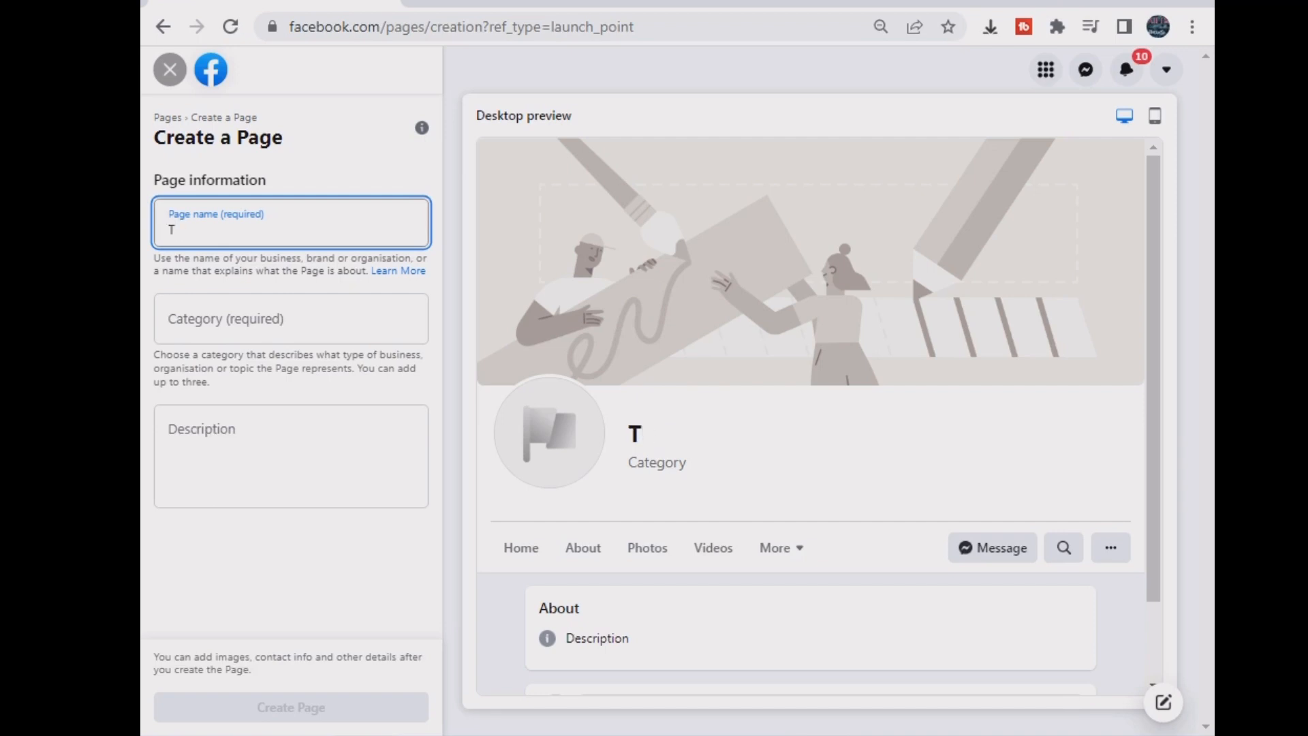
{"action": "key", "text": "BackSpace"}
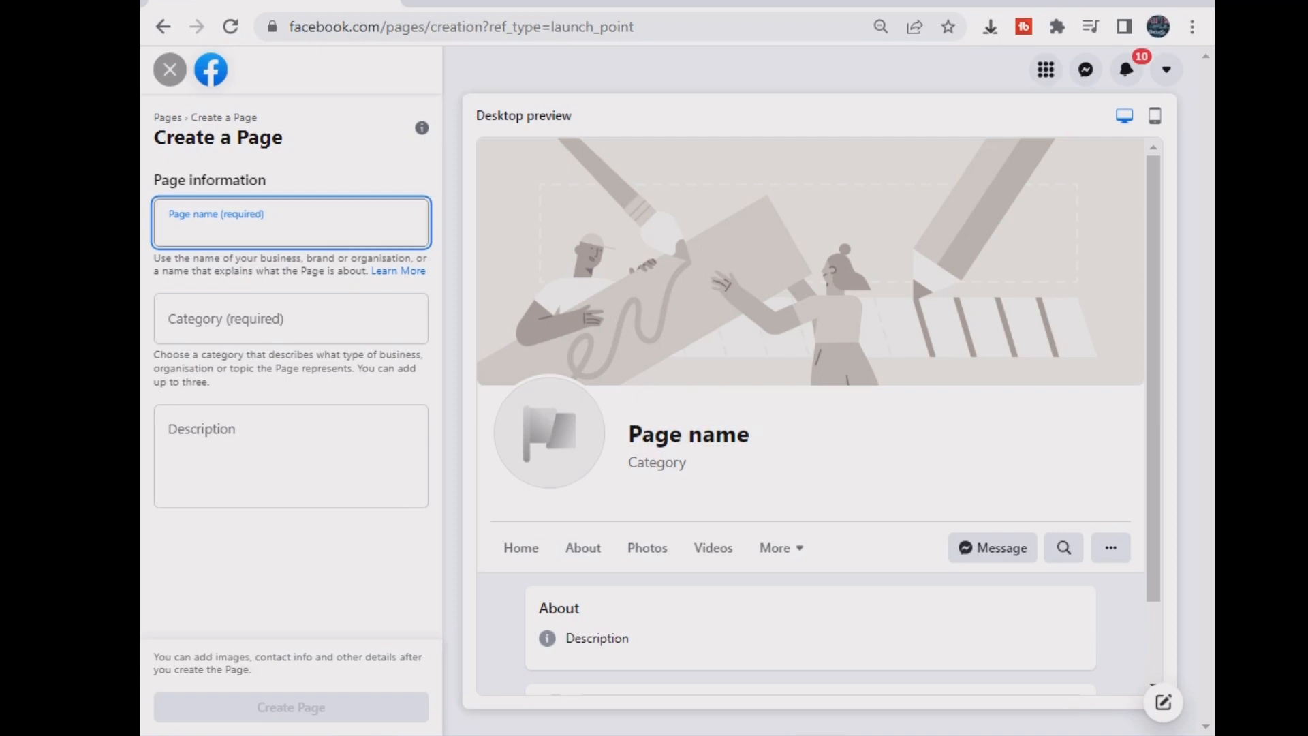
{"action": "type", "text": "TELUGU T"}
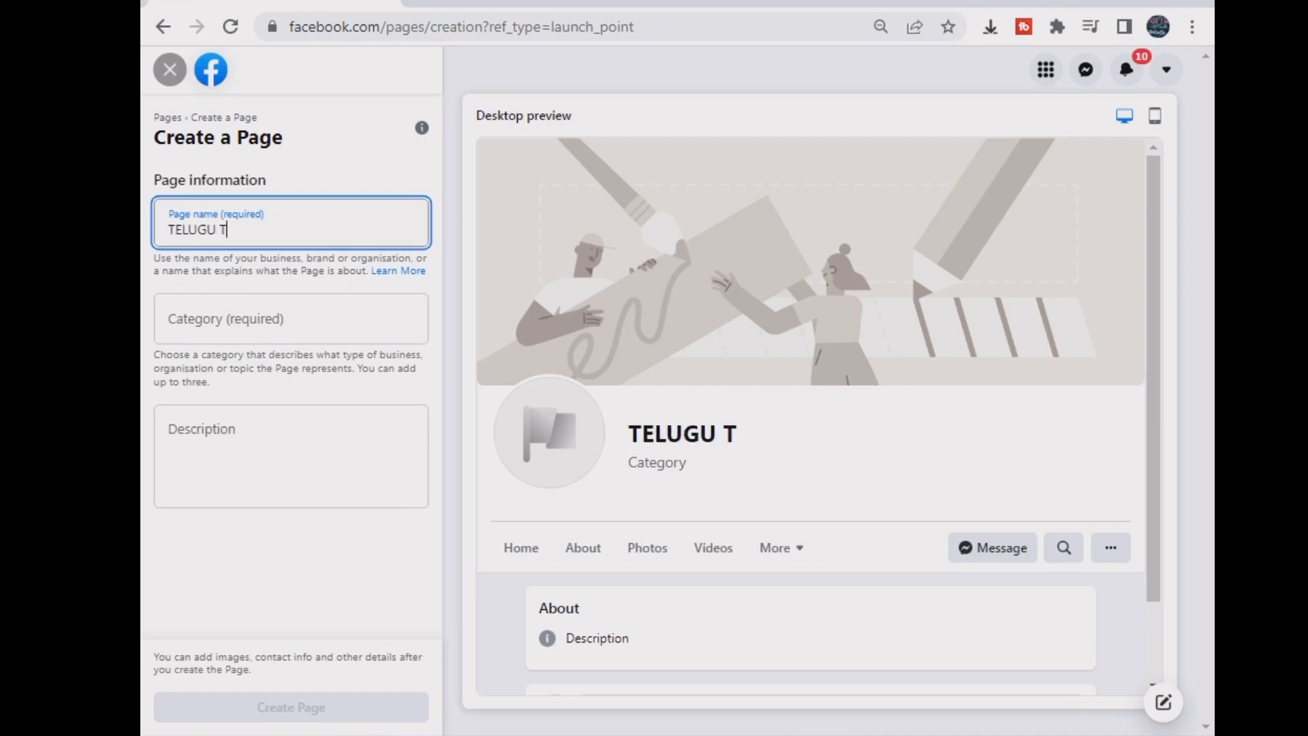
{"action": "type", "text": "ECHY LOHTI"}
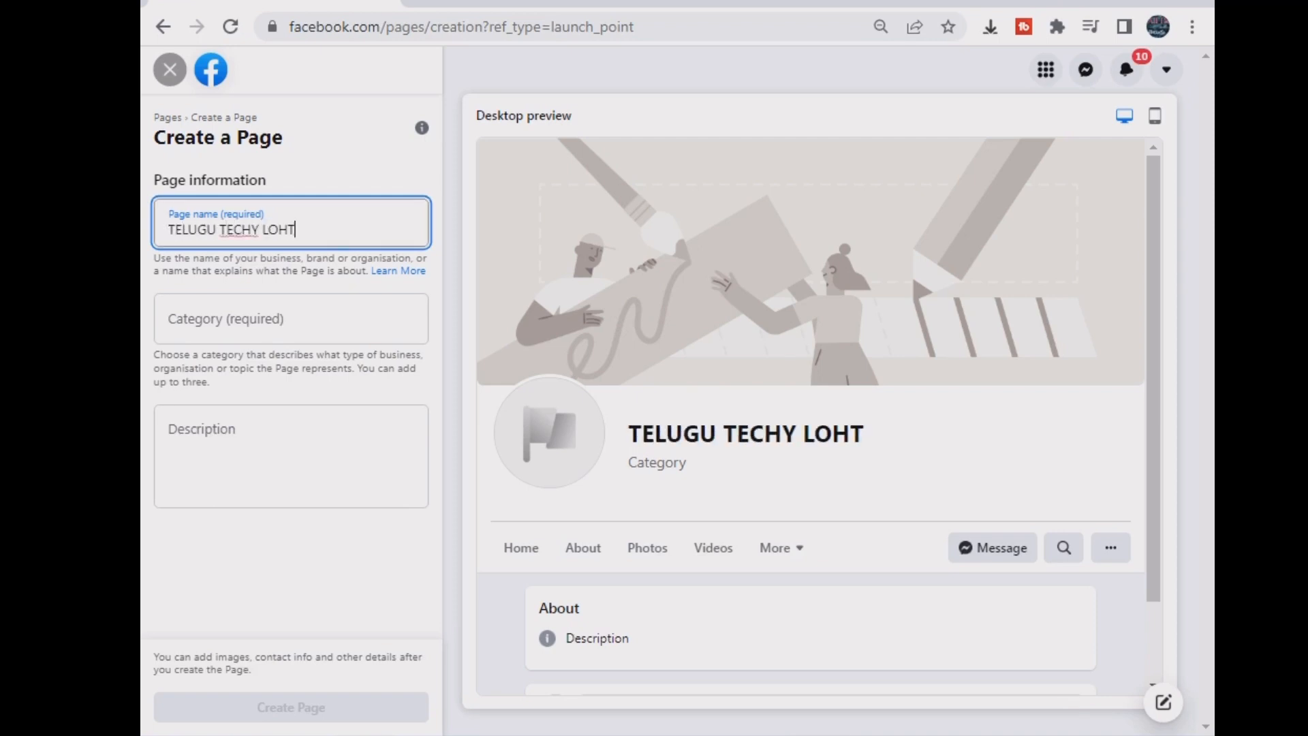
{"action": "key", "text": "BackSpace"}
{"action": "key", "text": "BackSpace"}
{"action": "type", "text": "ITH"}
{"action": "key", "text": "Tab"}
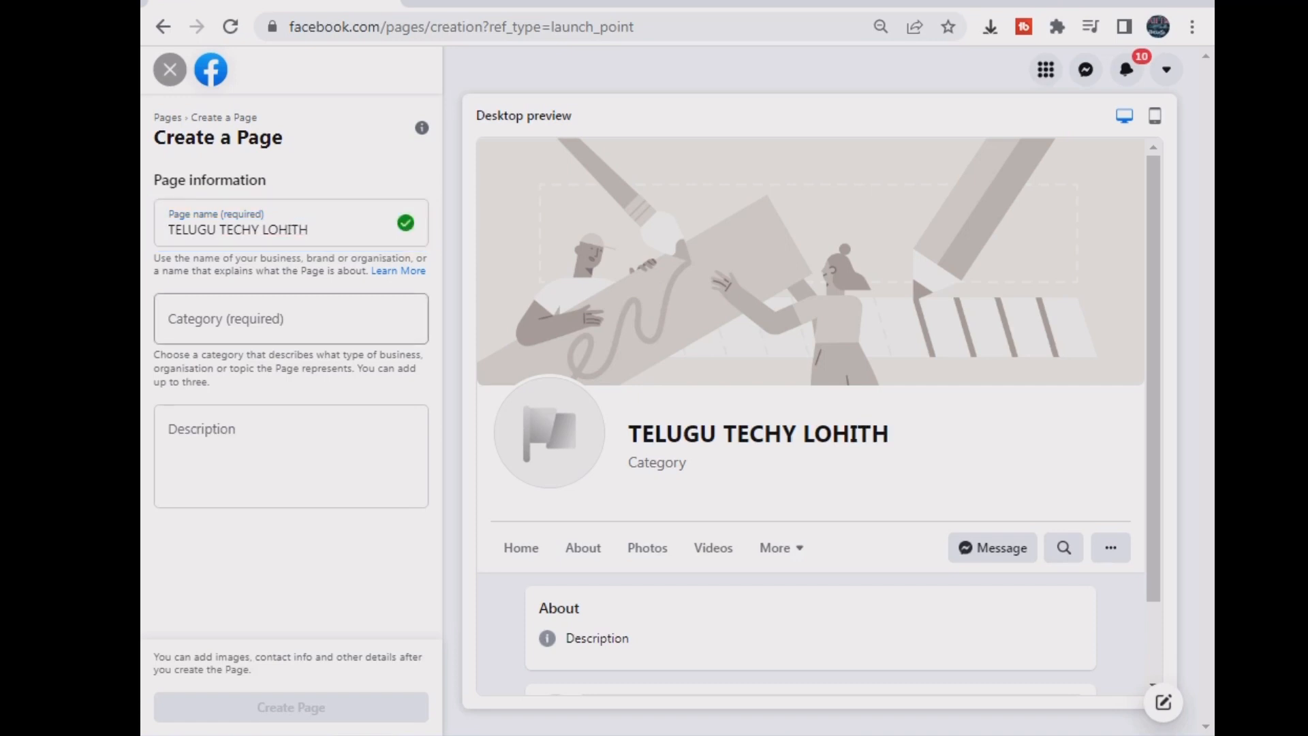
{"action": "left_click", "coordinate": [291, 318]}
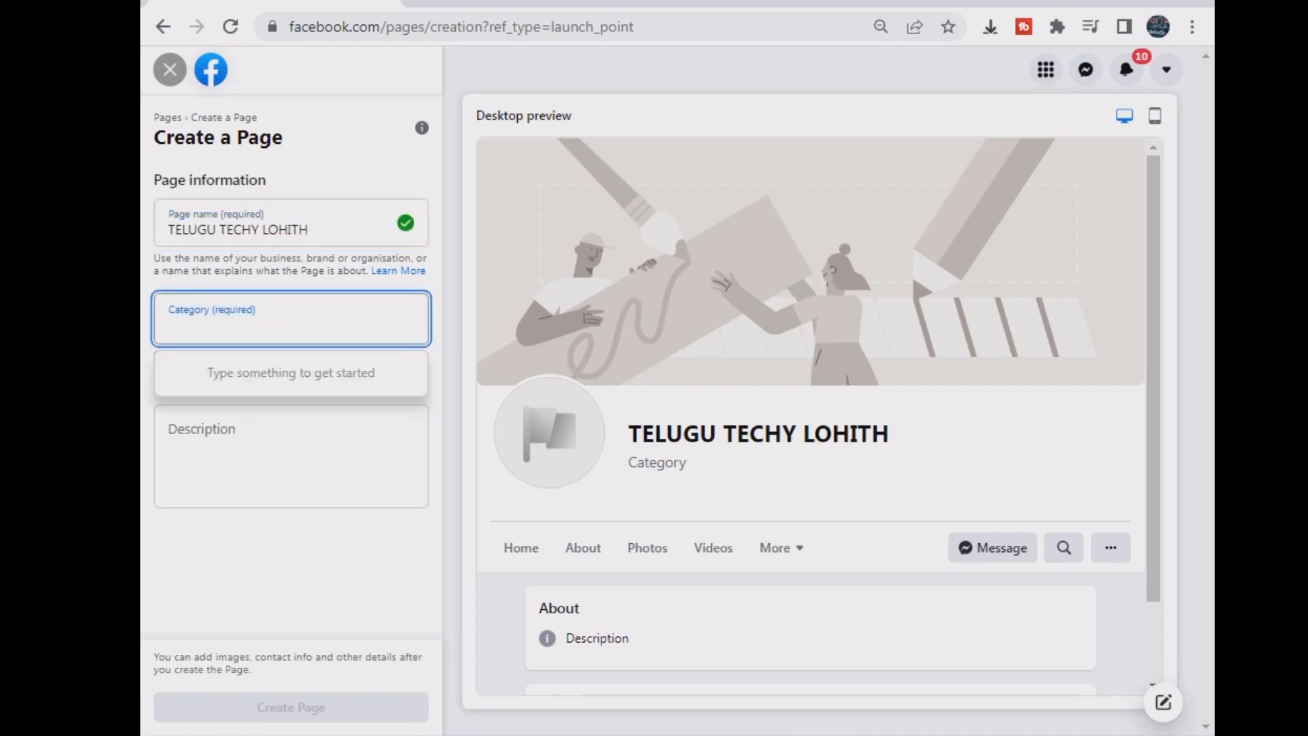
{"action": "type", "text": "TECH"}
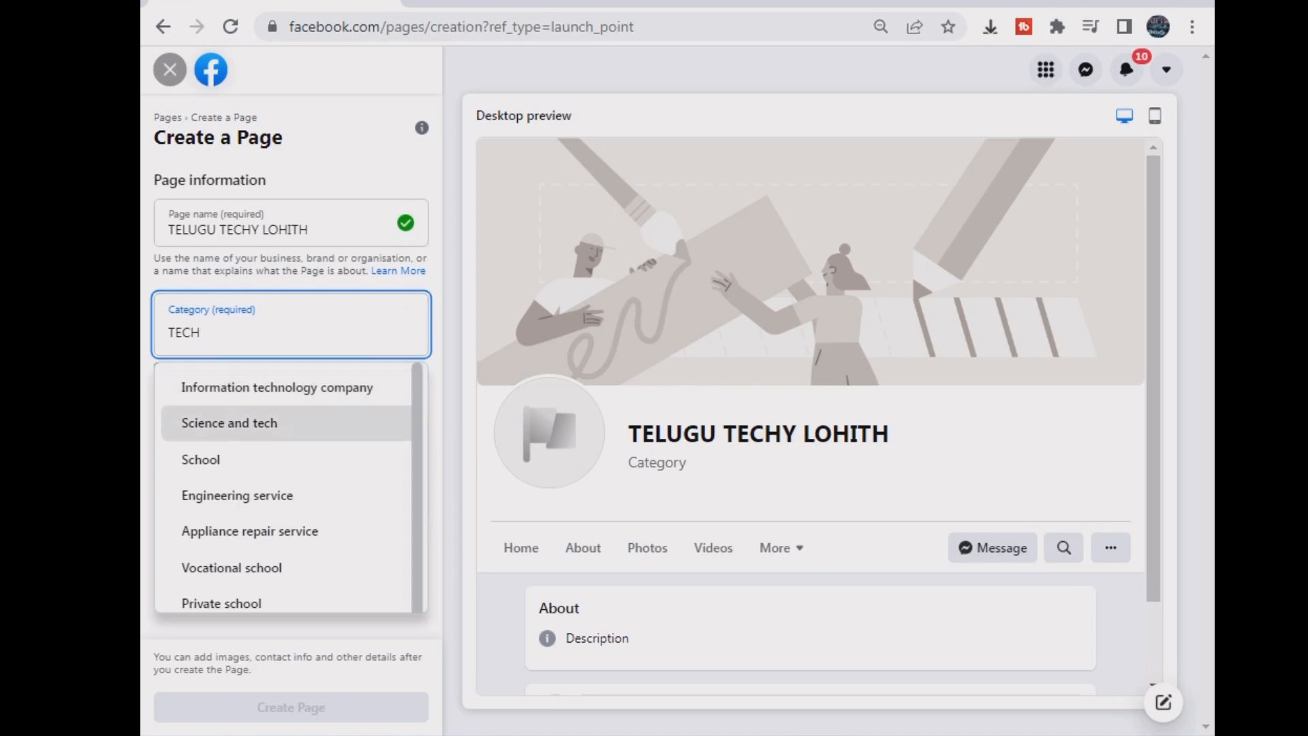
{"action": "left_click", "coordinate": [229, 423]}
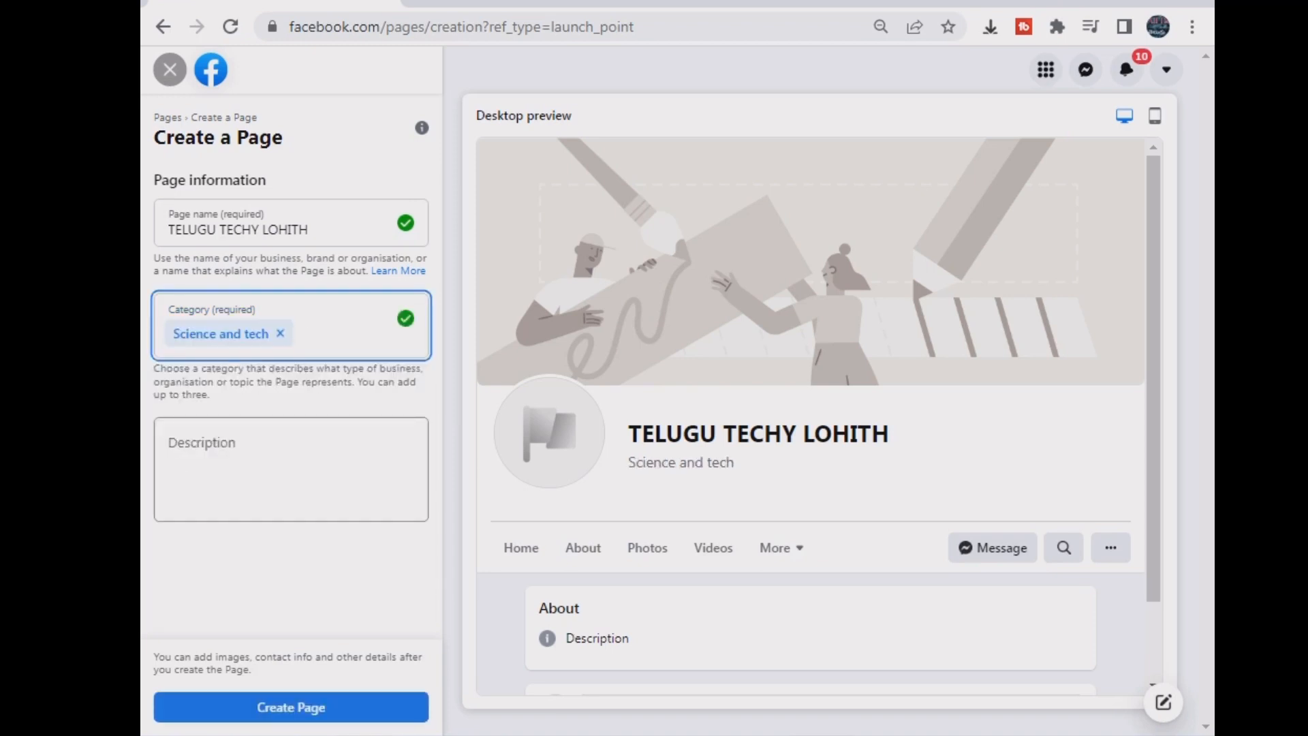
- Write the description 'THIS PAGE TECH AND MOBILE GADGETS ETC...' and submit the Page
{"action": "left_click", "coordinate": [291, 469]}
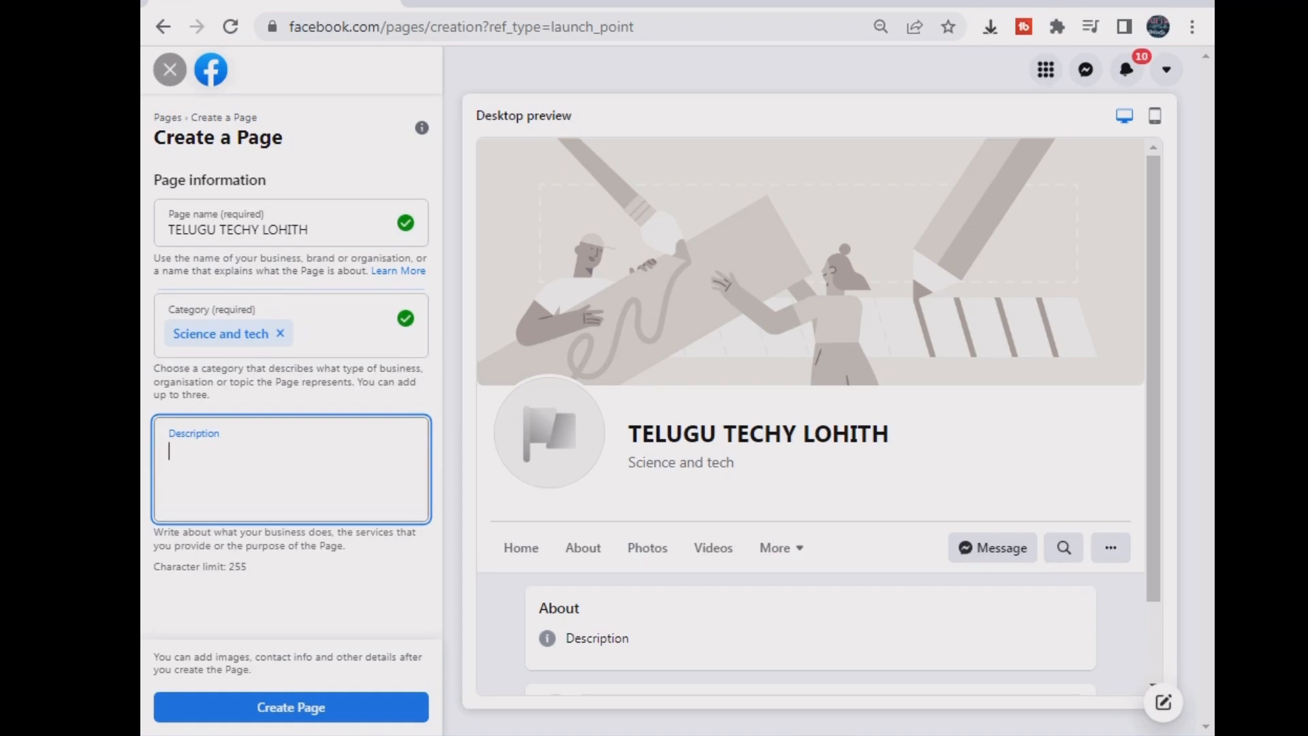
{"action": "type", "text": "THIS PAGE "}
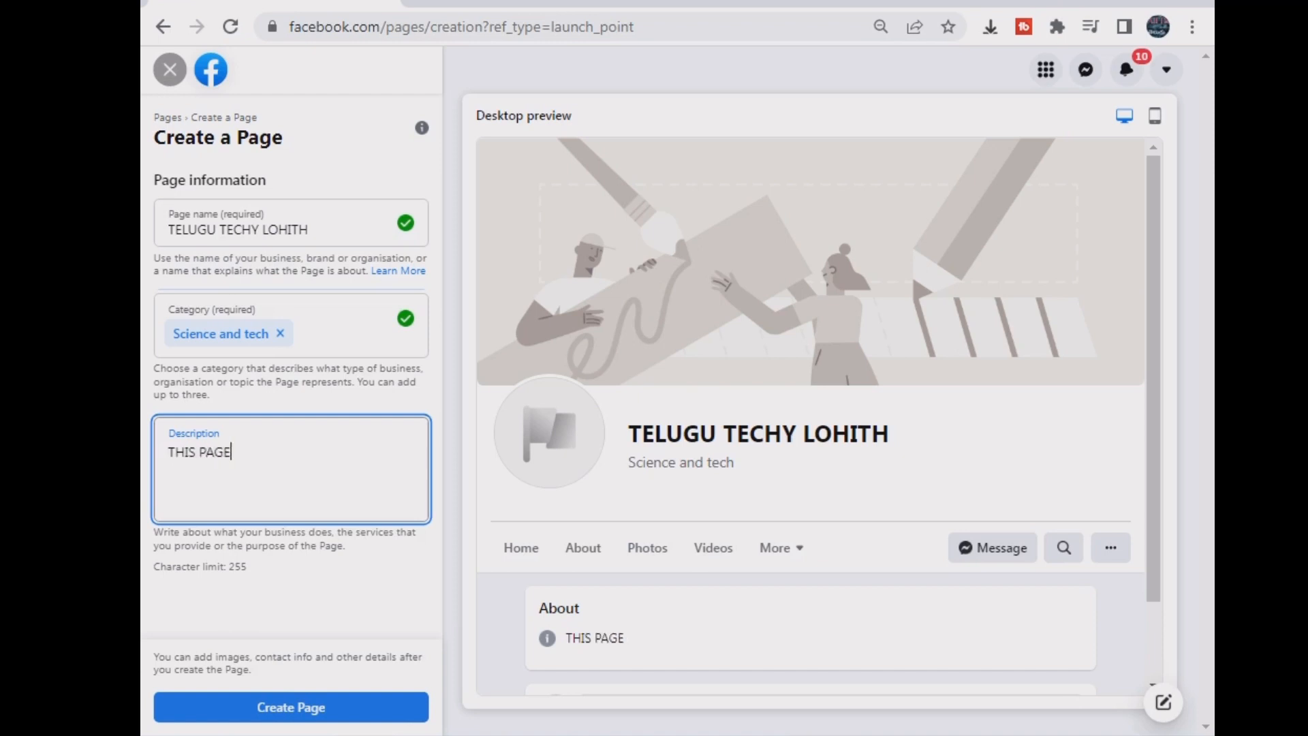
{"action": "type", "text": "T"}
{"action": "key", "text": "BackSpace"}
{"action": "type", "text": "TOA"}
{"action": "key", "text": "BackSpace"}
{"action": "key", "text": "BackSpace"}
{"action": "key", "text": "BackSpace"}
{"action": "type", "text": "FU"}
{"action": "key", "text": "BackSpace"}
{"action": "key", "text": "BackSpace"}
{"action": "type", "text": "TECH AND MOBIEL"}
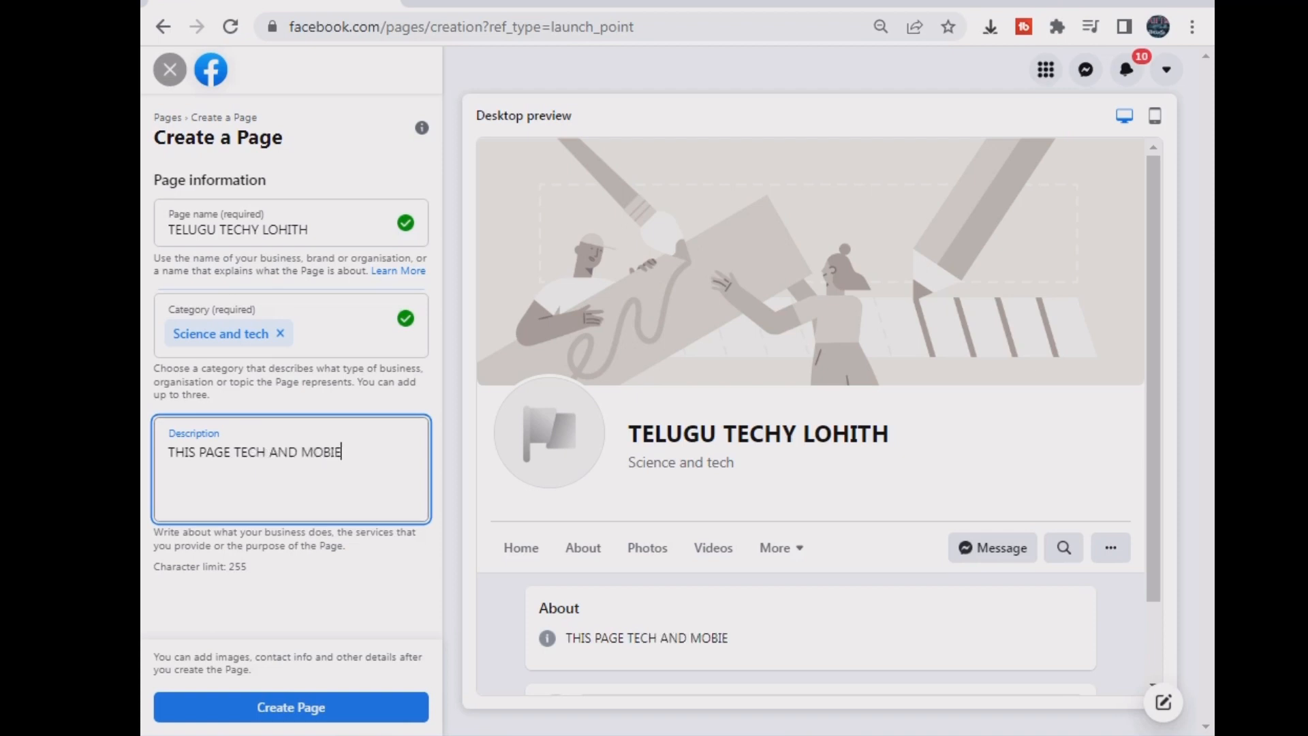
{"action": "key", "text": "BackSpace"}
{"action": "key", "text": "BackSpace"}
{"action": "type", "text": "LE GADGETS"}
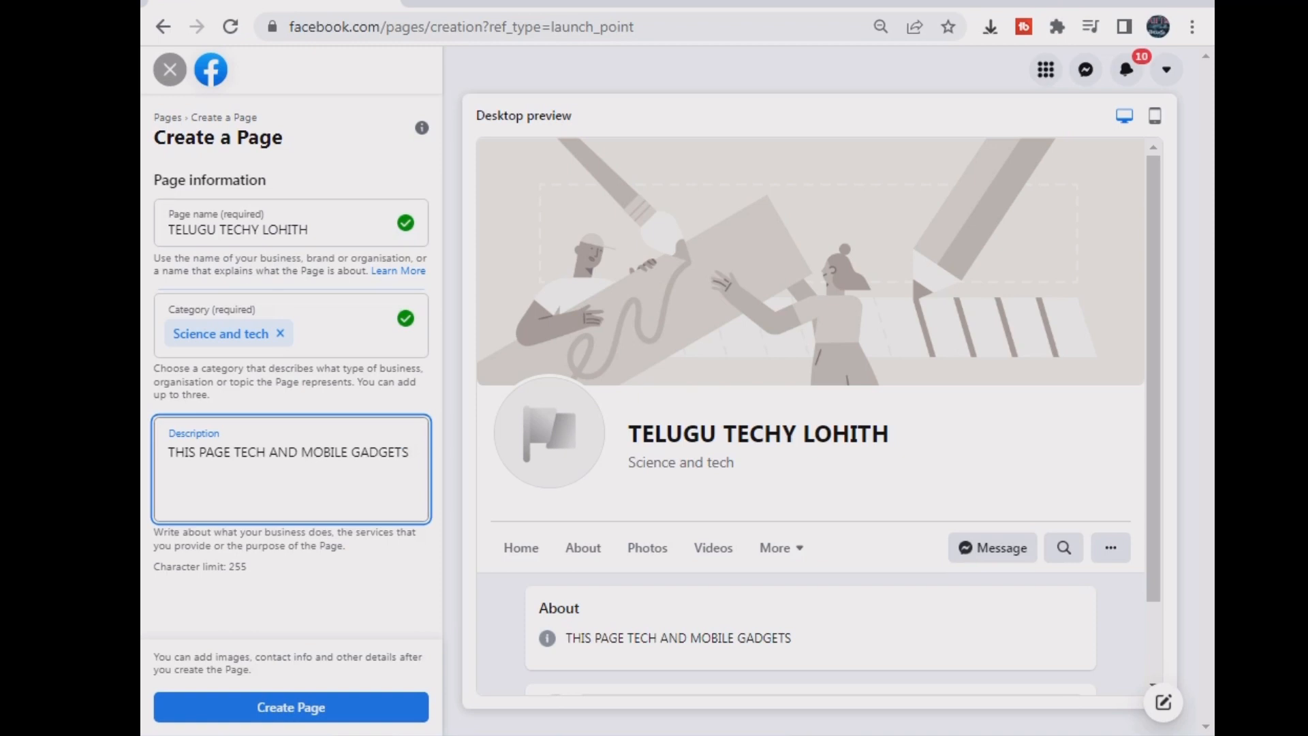
{"action": "type", "text": " ETC..."}
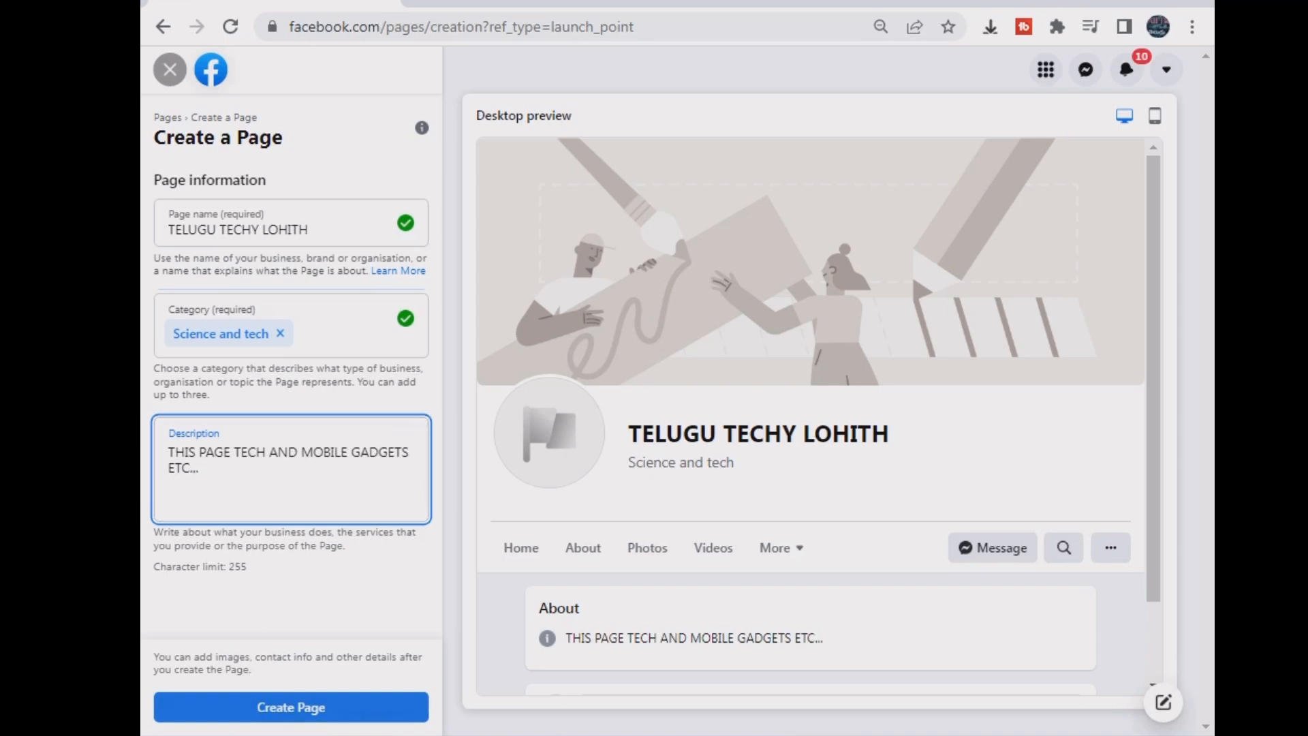
{"action": "left_click", "coordinate": [290, 707]}
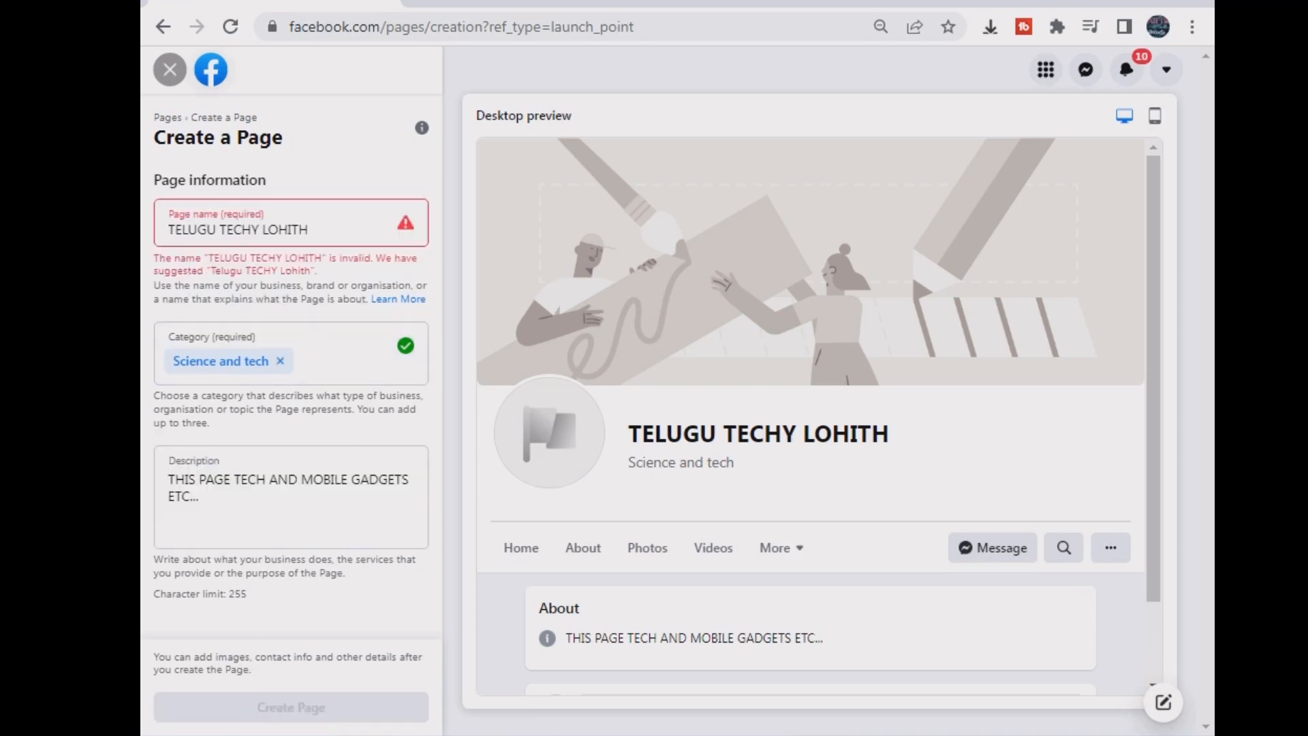
- Remove the spaces from the Page name and resubmit it
{"action": "left_click", "coordinate": [255, 229]}
{"action": "key", "text": "BackSpace"}
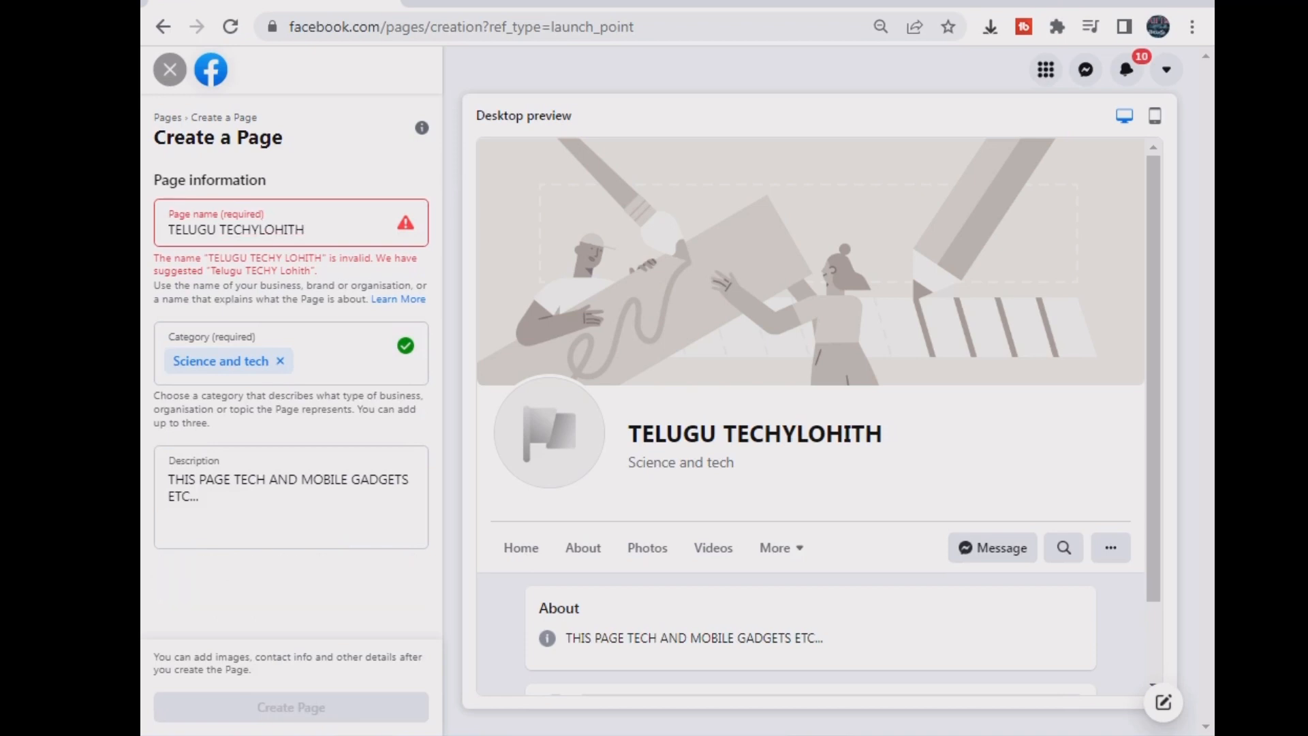
{"action": "left_click", "coordinate": [220, 230]}
{"action": "key", "text": "BackSpace"}
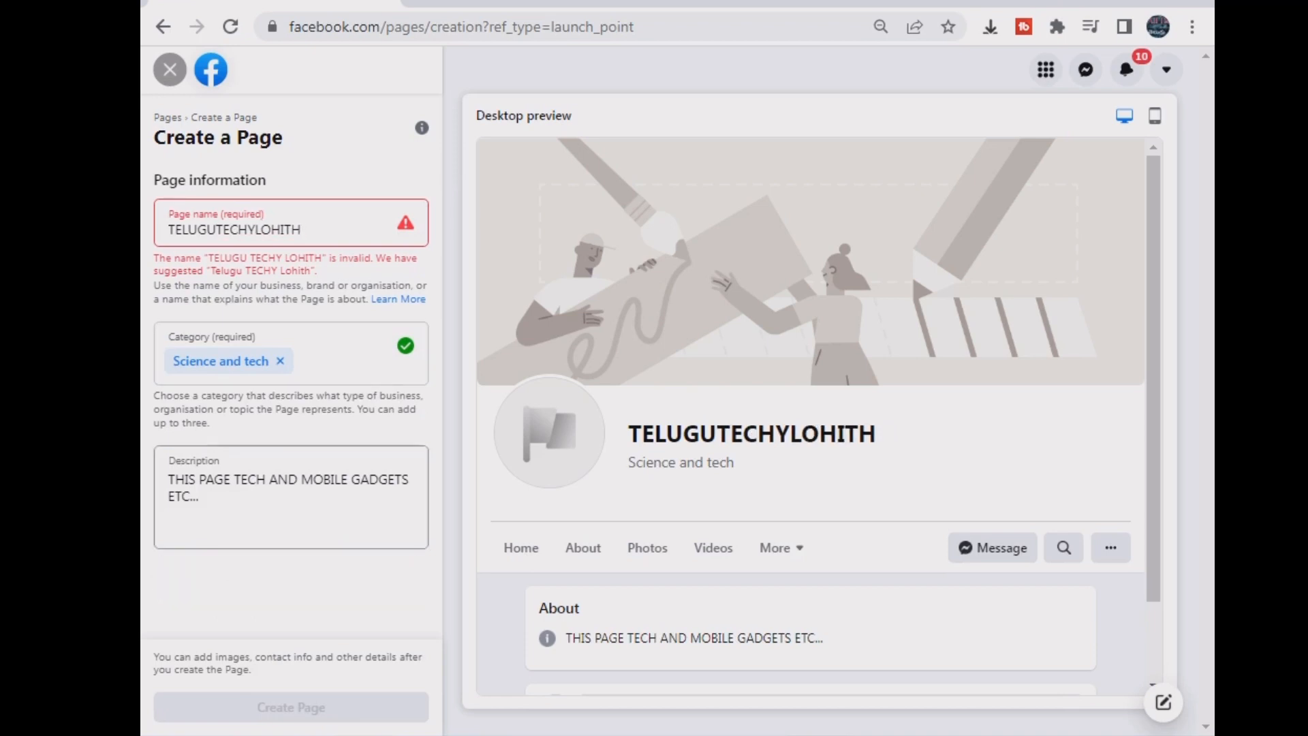
{"action": "left_click", "coordinate": [290, 511]}
{"action": "left_click", "coordinate": [290, 707]}
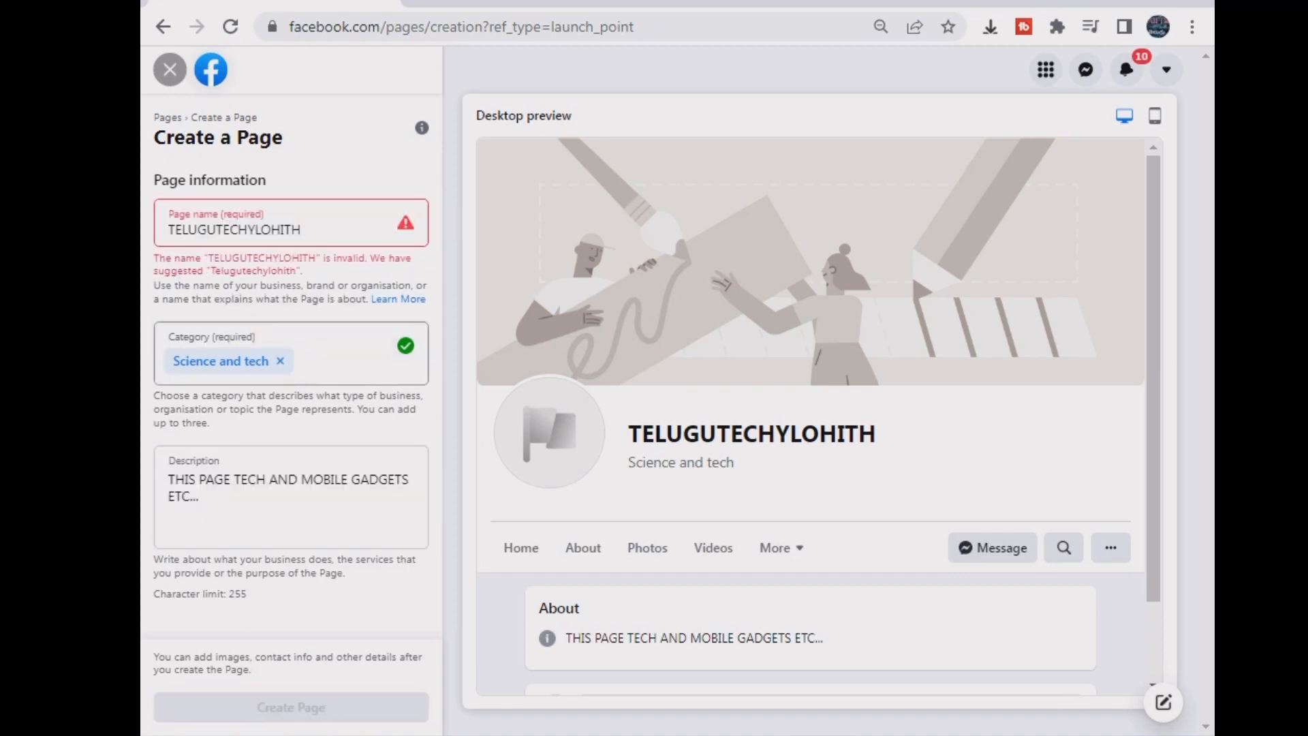
- Replace the rejected name with 'Telugutechylohth' and create the Page
{"action": "key", "text": "ctrl+a"}
{"action": "type", "text": "T"}
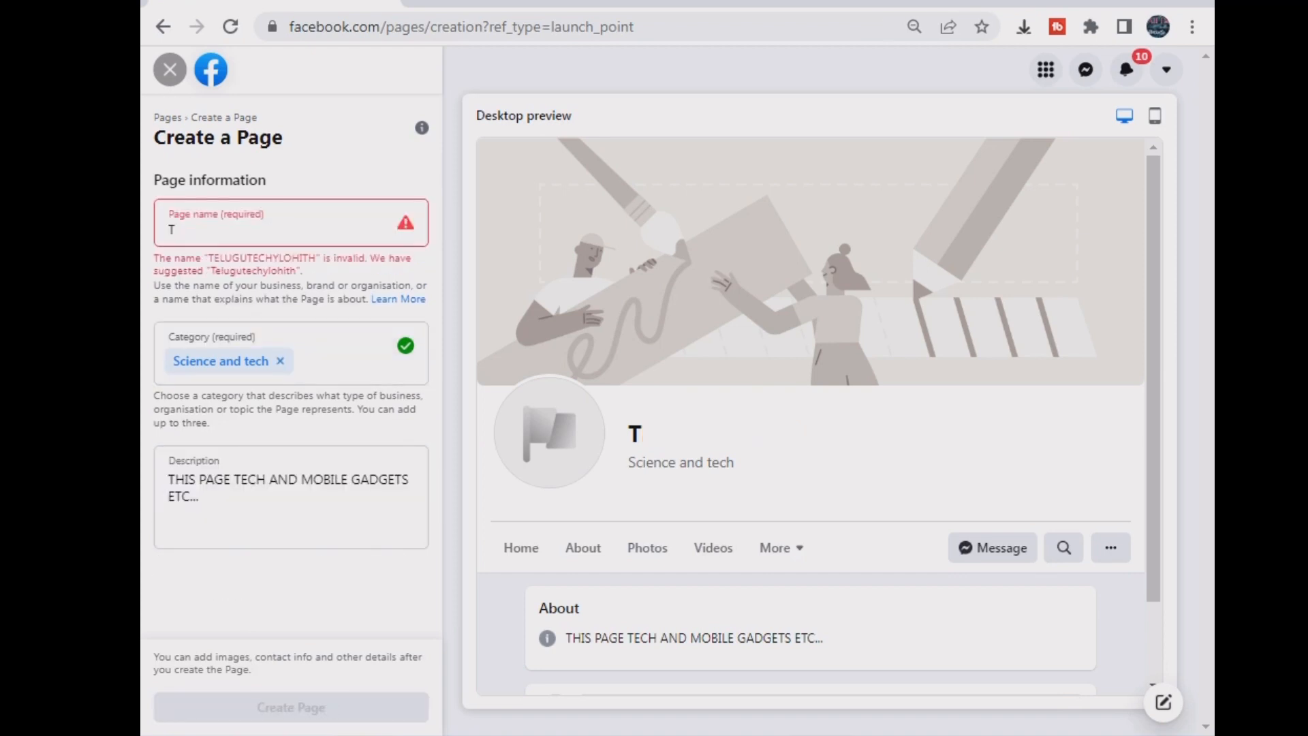
{"action": "type", "text": "elu"}
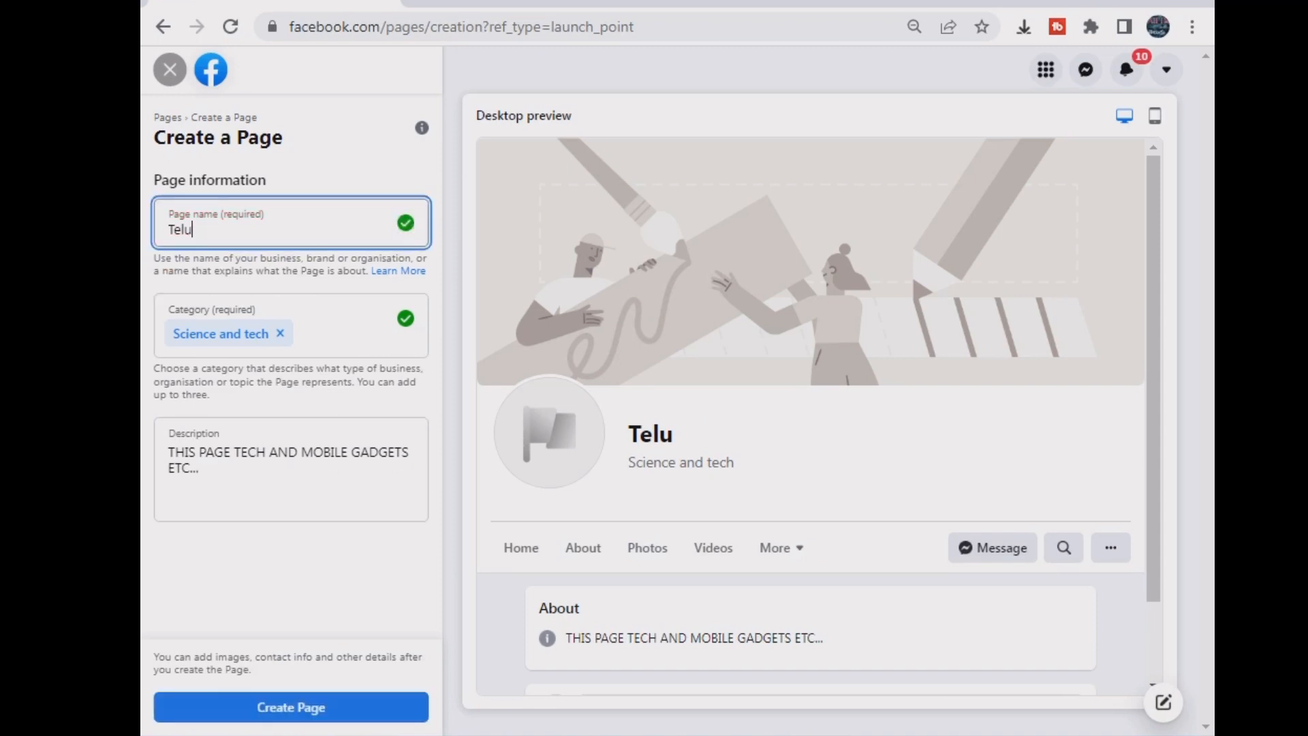
{"action": "type", "text": "gutechy"}
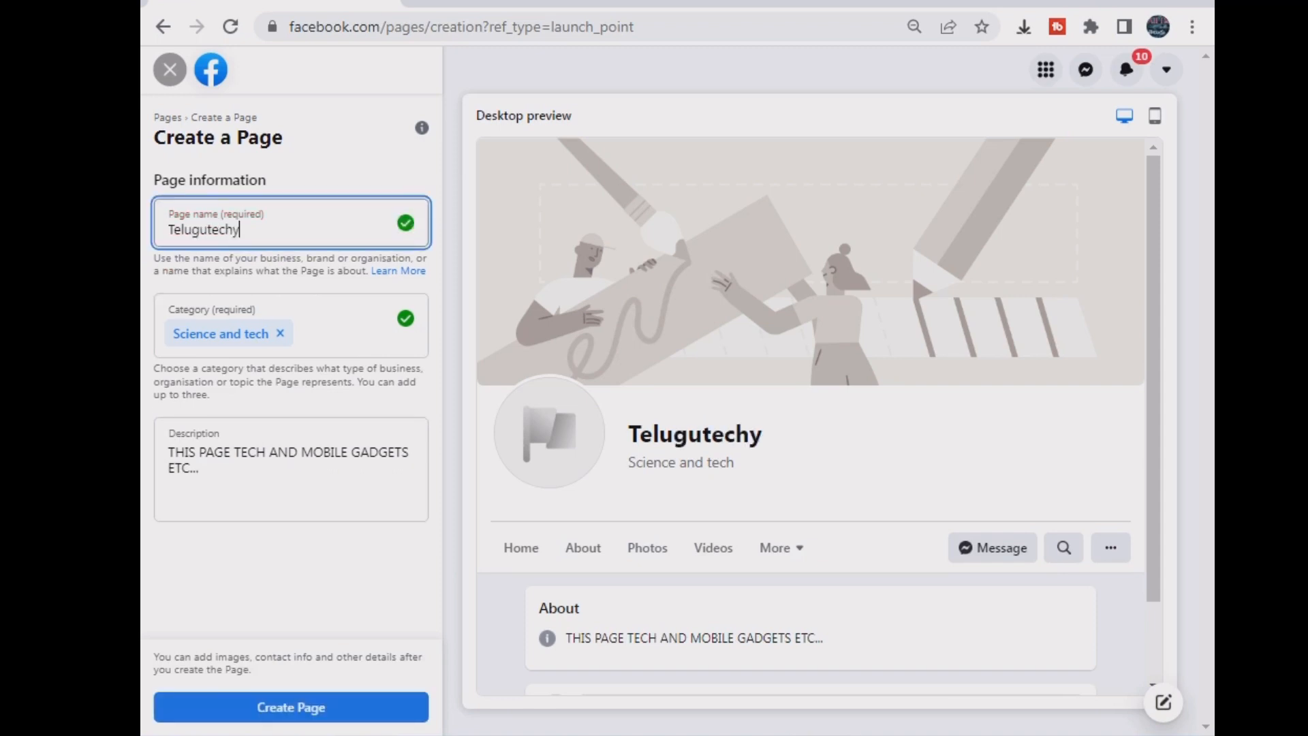
{"action": "type", "text": "loht"}
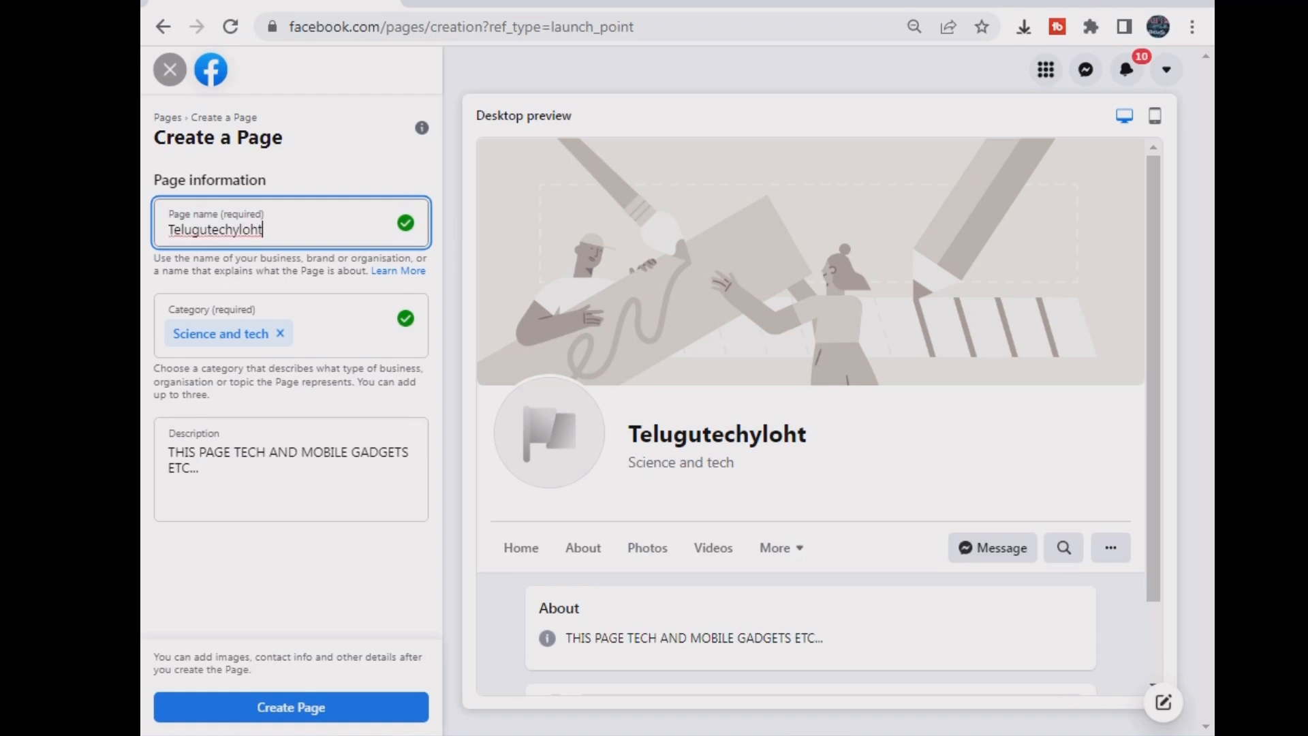
{"action": "type", "text": "h"}
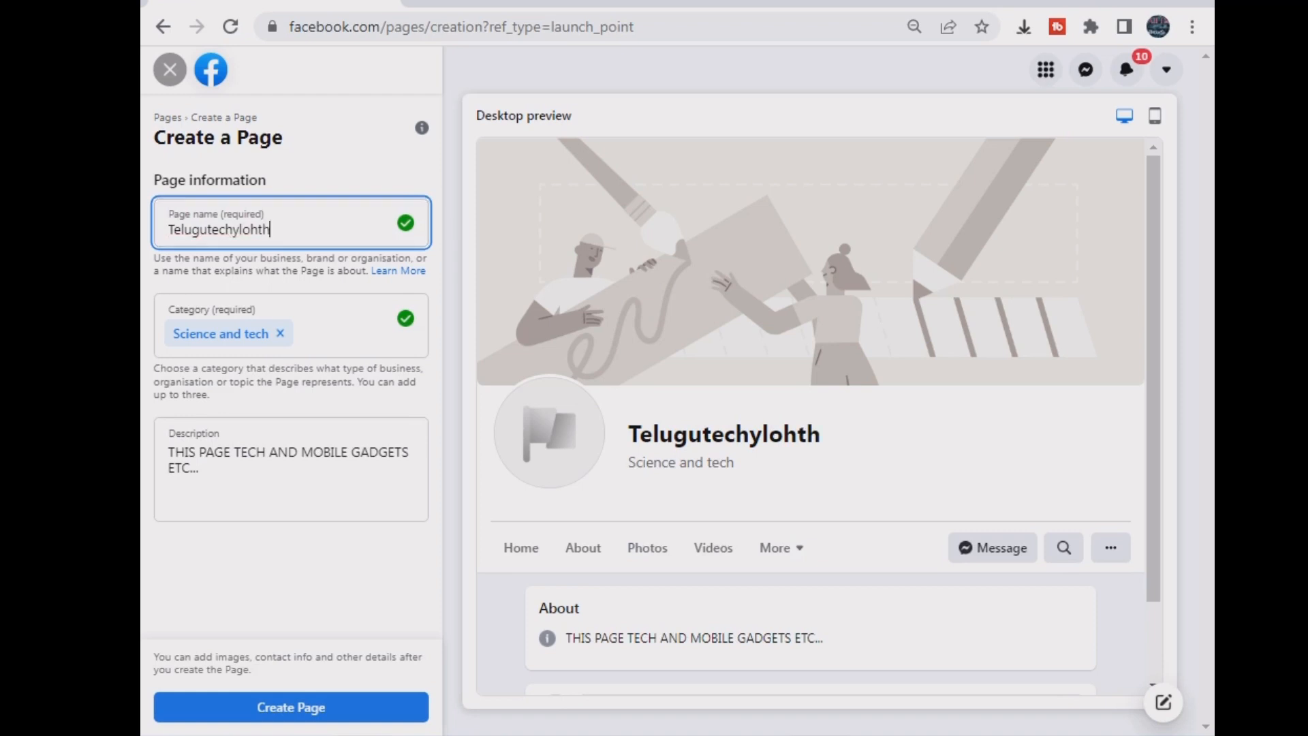
{"action": "key", "text": "Return"}
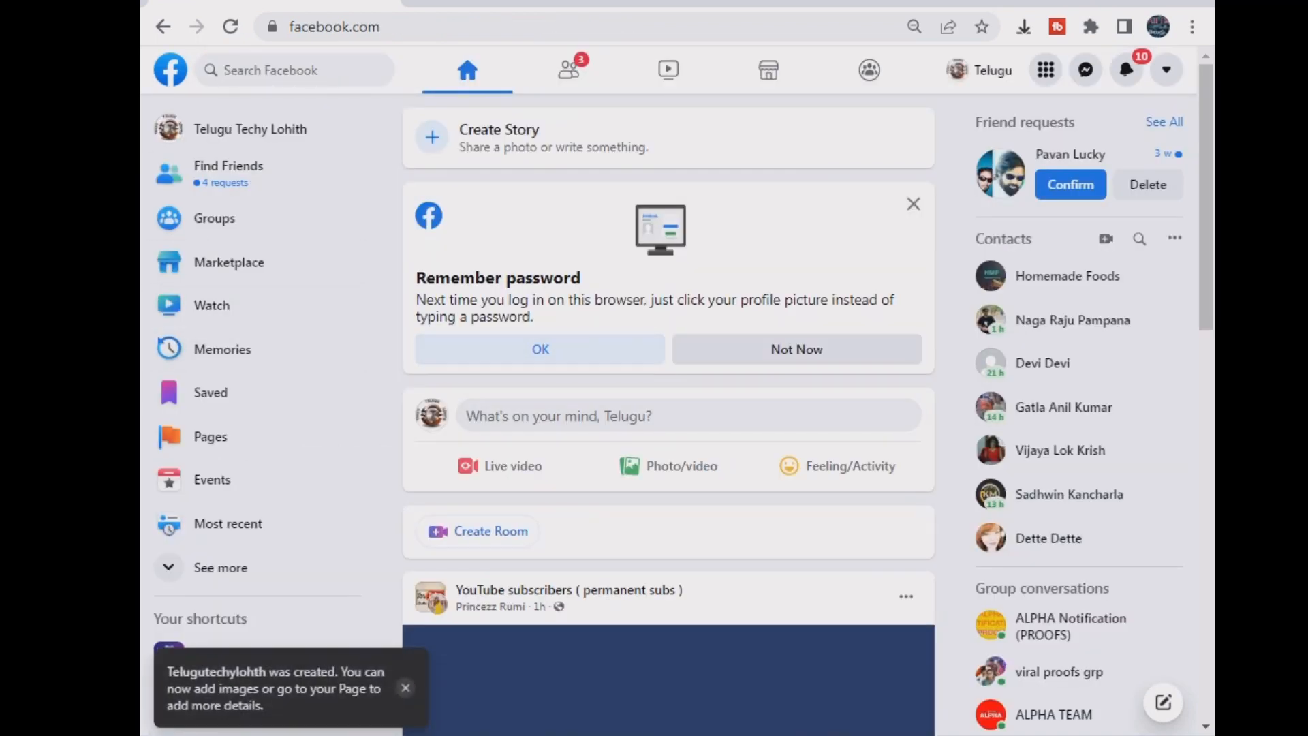
- Dismiss the password prompt, browse Pages, and open Meta Business Suite for the managed page
{"action": "left_click", "coordinate": [796, 349]}
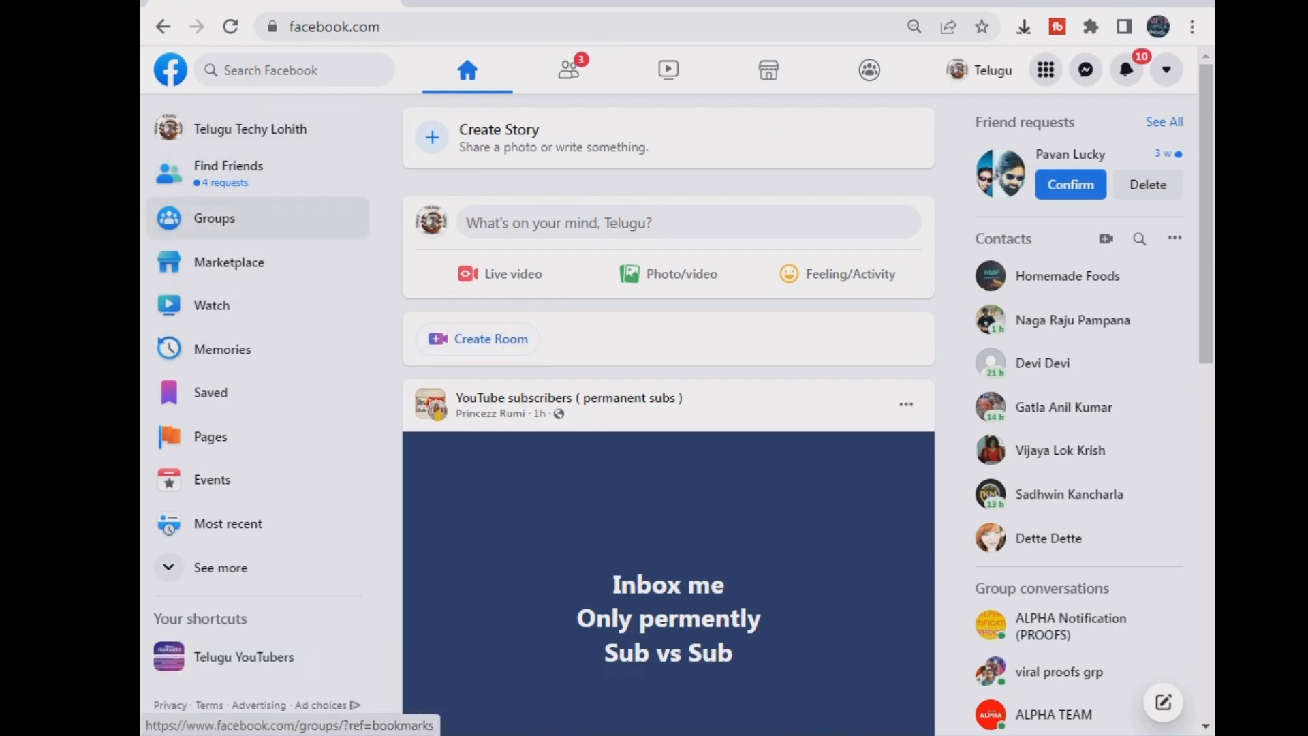
{"action": "left_click", "coordinate": [208, 437]}
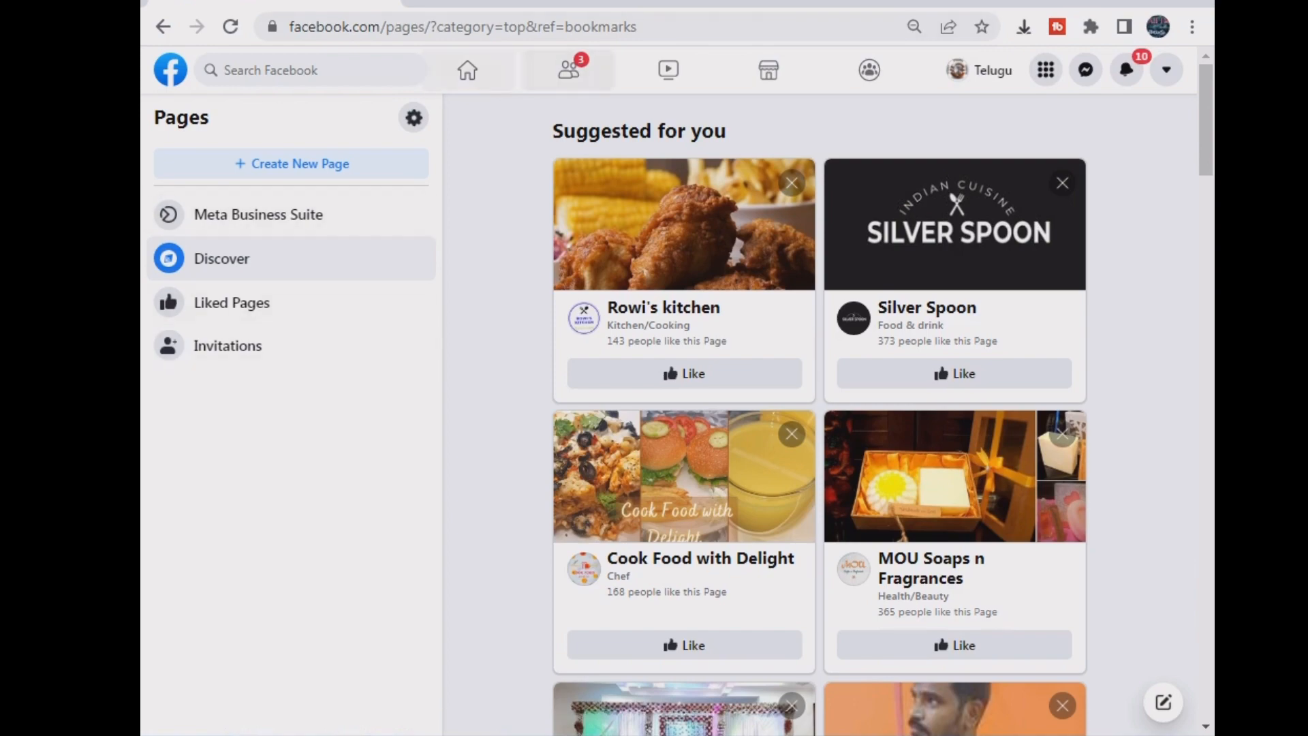
{"action": "scroll", "coordinate": [954, 436], "scroll_direction": "down", "scroll_amount": 10}
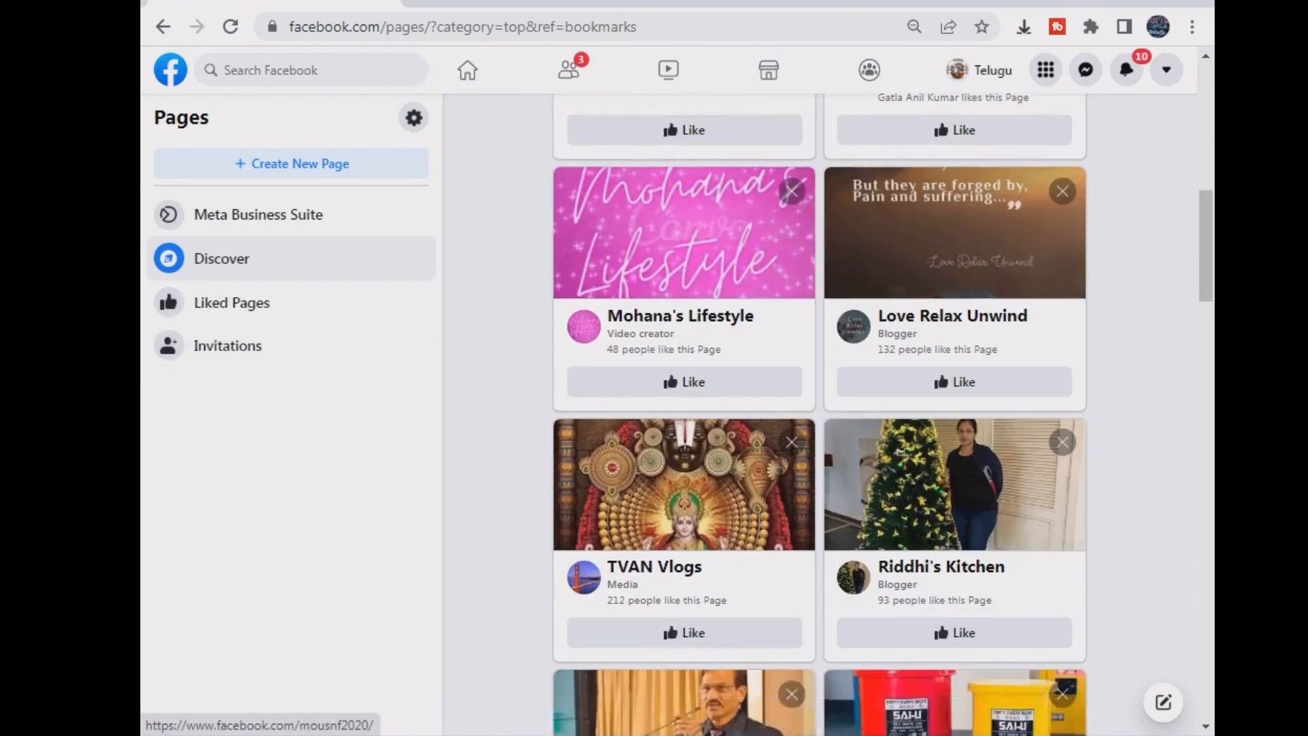
{"action": "scroll", "coordinate": [953, 436], "scroll_direction": "up", "scroll_amount": 5}
{"action": "scroll", "coordinate": [954, 436], "scroll_direction": "up", "scroll_amount": 5}
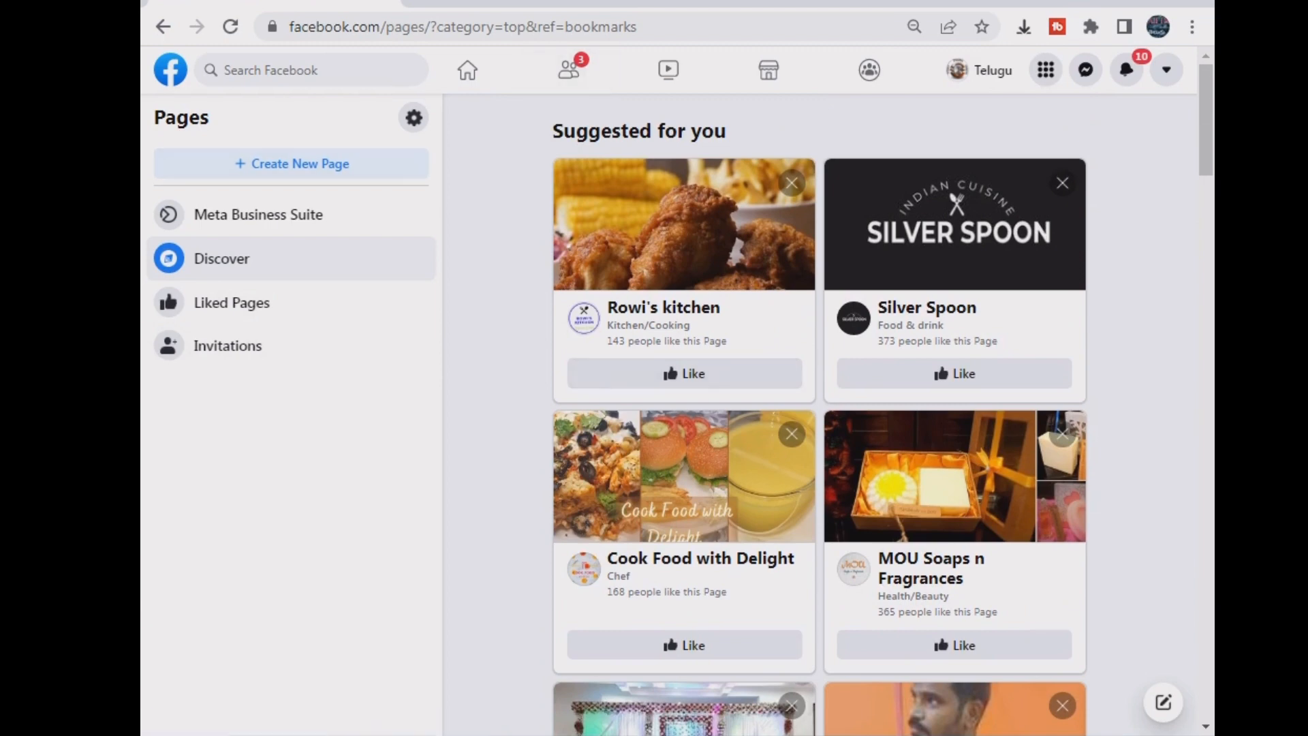
{"action": "left_click", "coordinate": [1167, 69]}
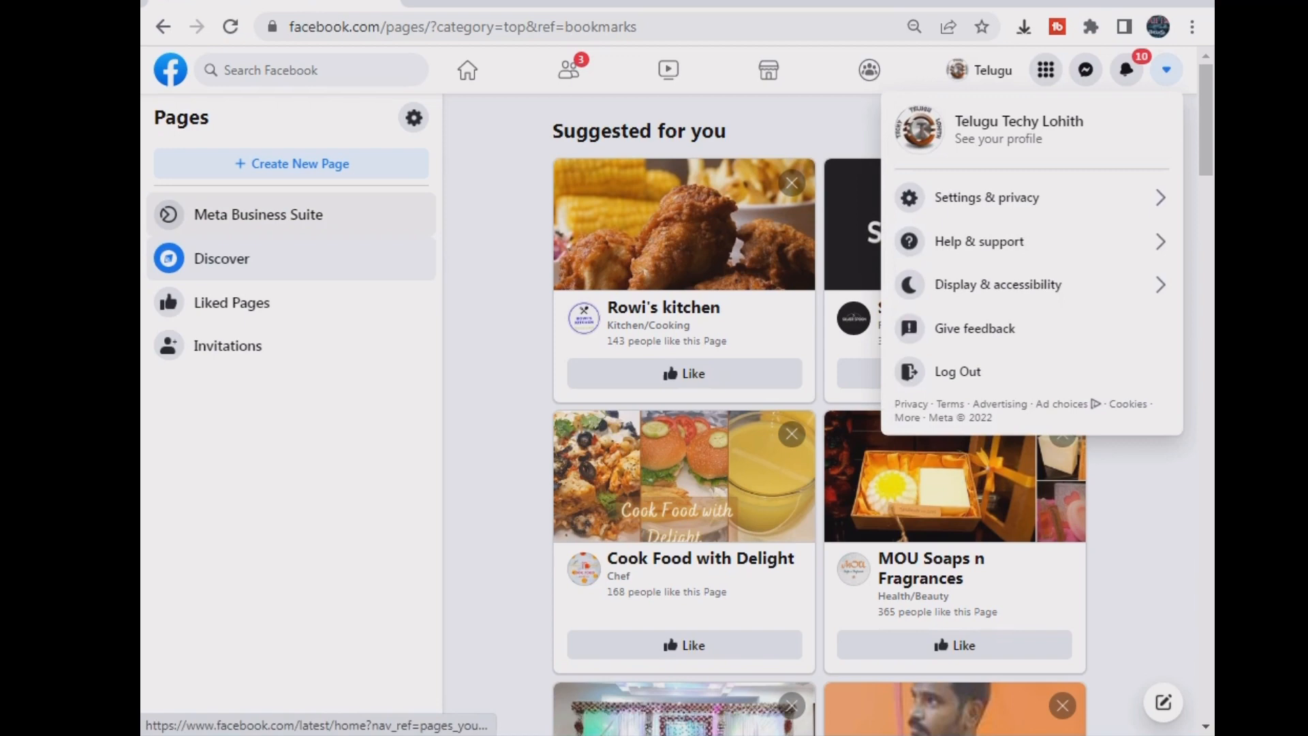
{"action": "left_click", "coordinate": [222, 259]}
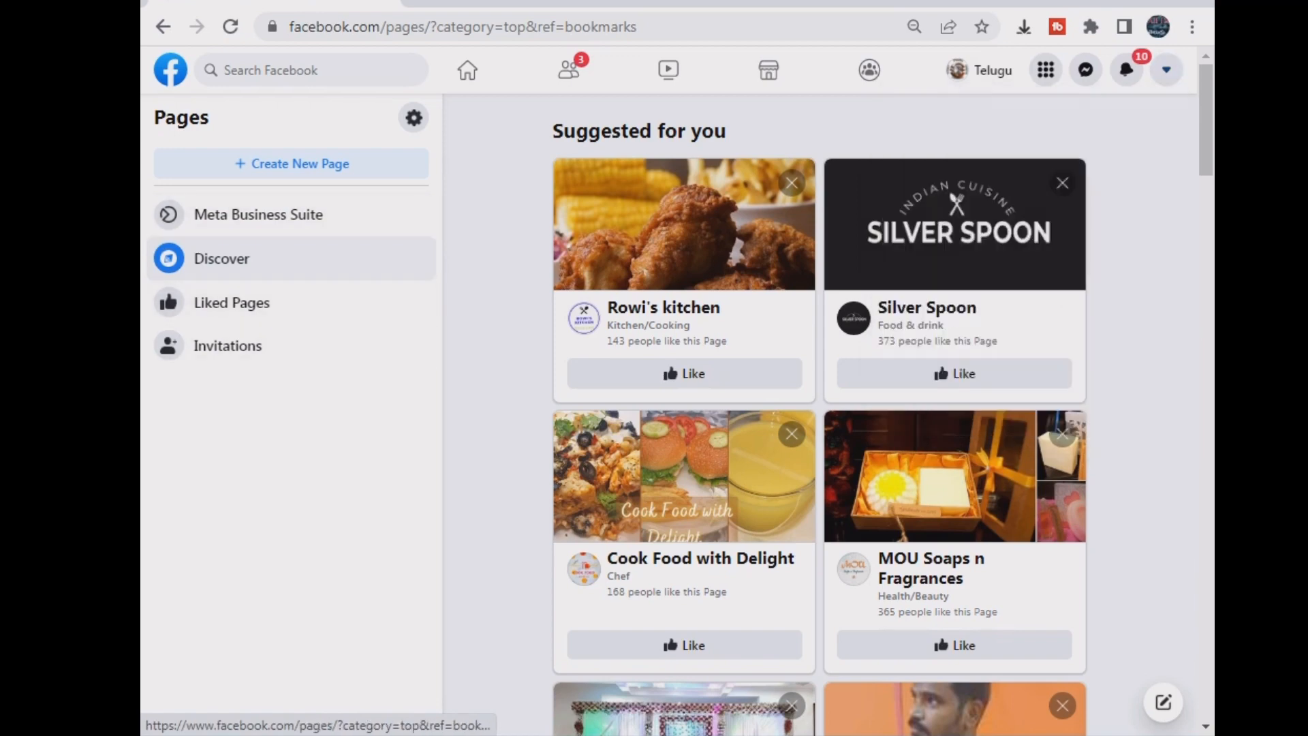
{"action": "left_click", "coordinate": [282, 216]}
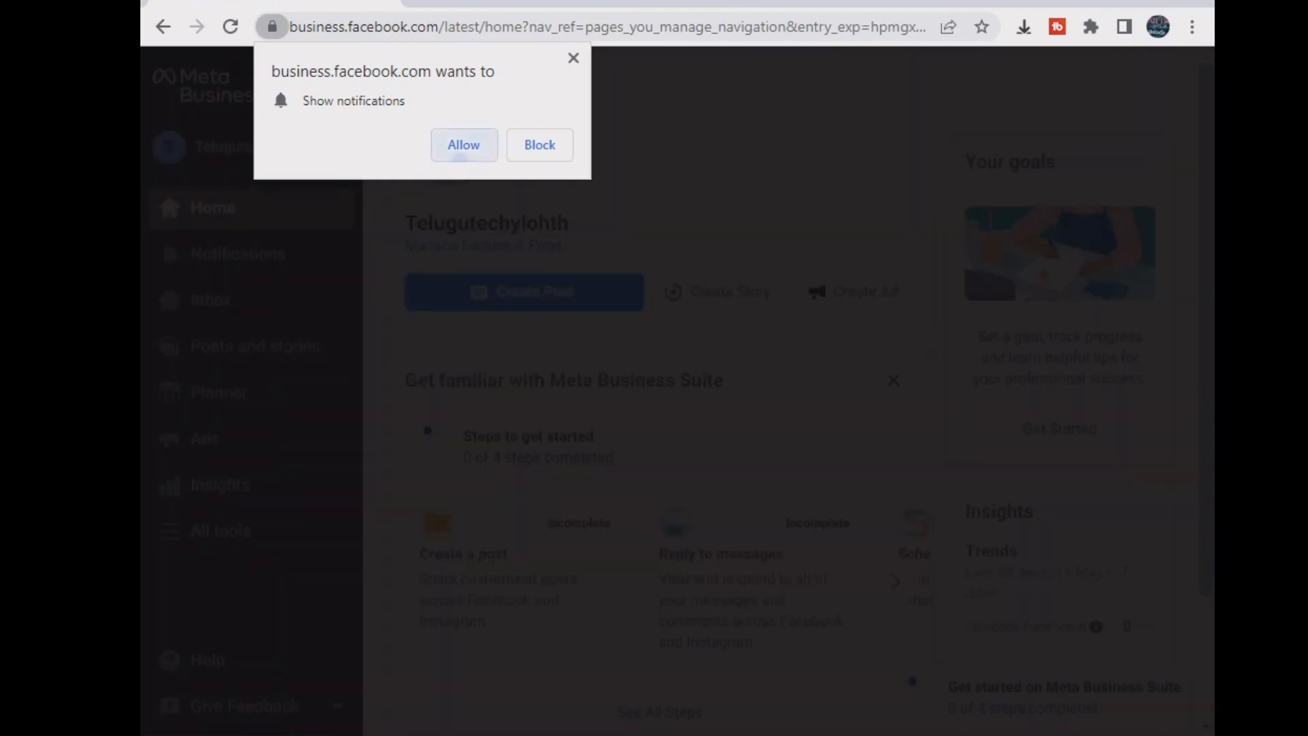
- Allow notifications, close the getting-started card, browse All tools, then return to the Telugutechylohth Page
{"action": "left_click", "coordinate": [463, 145]}
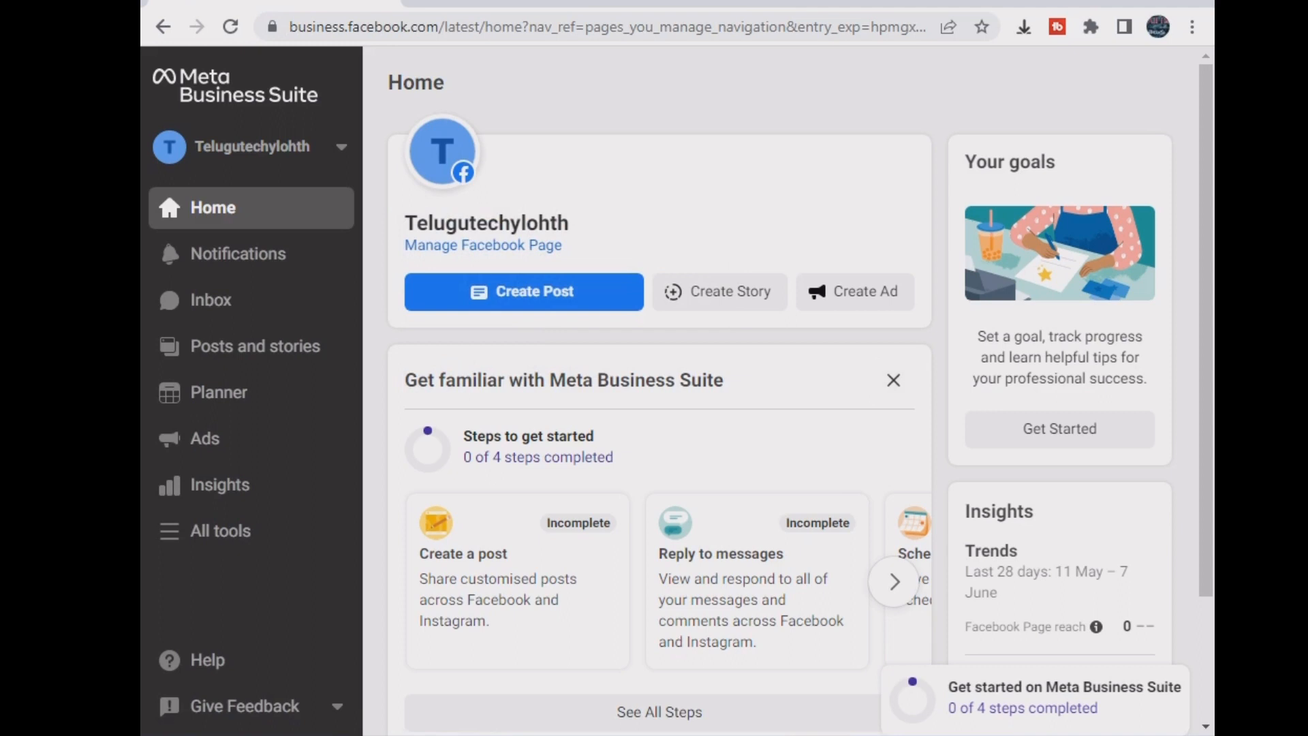
{"action": "left_click", "coordinate": [893, 379]}
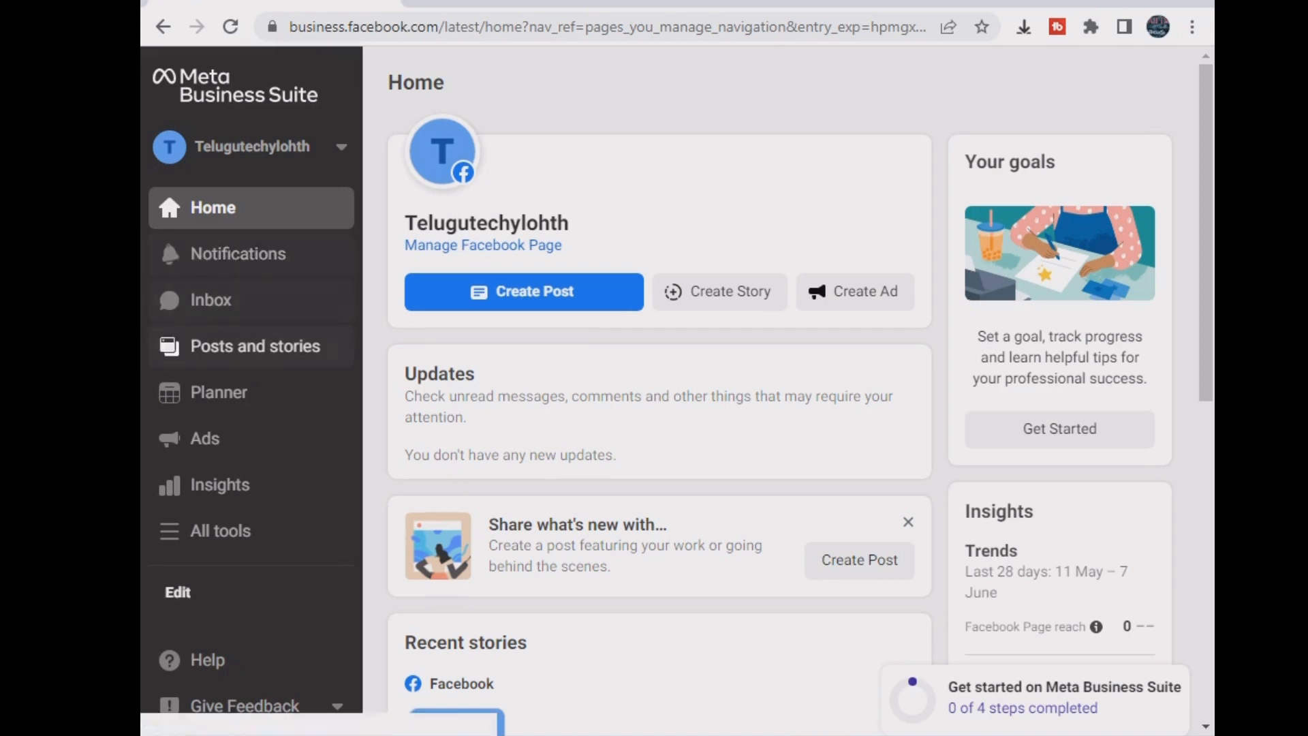
{"action": "left_click", "coordinate": [204, 530]}
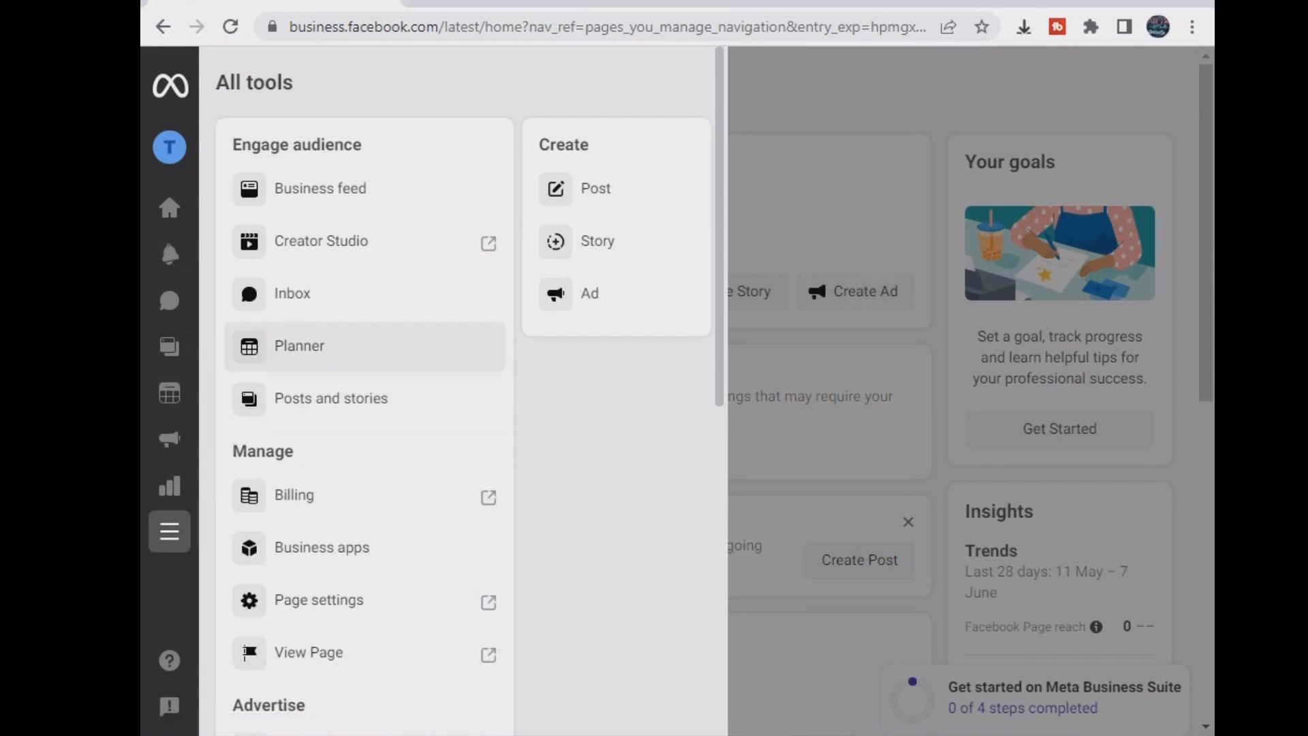
{"action": "scroll", "coordinate": [365, 345], "scroll_direction": "down", "scroll_amount": 2}
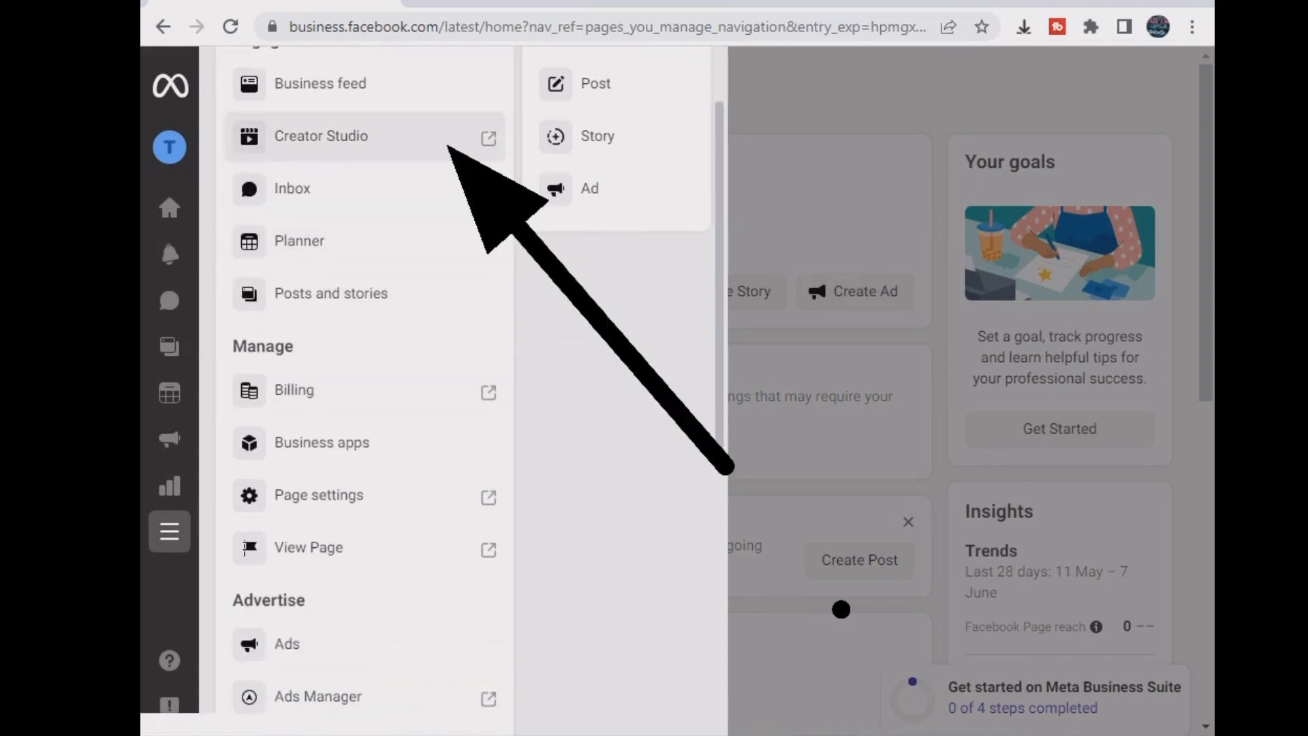
{"action": "left_click", "coordinate": [170, 531]}
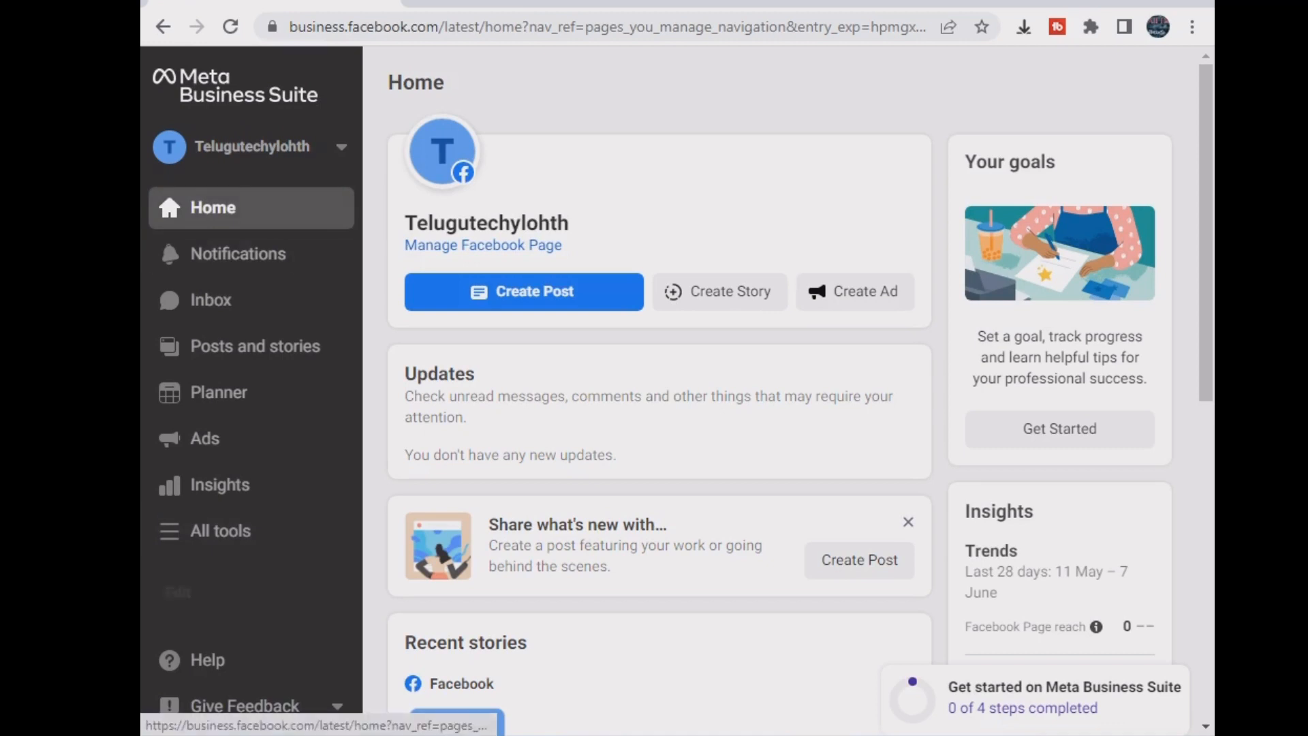
{"action": "left_click", "coordinate": [163, 27]}
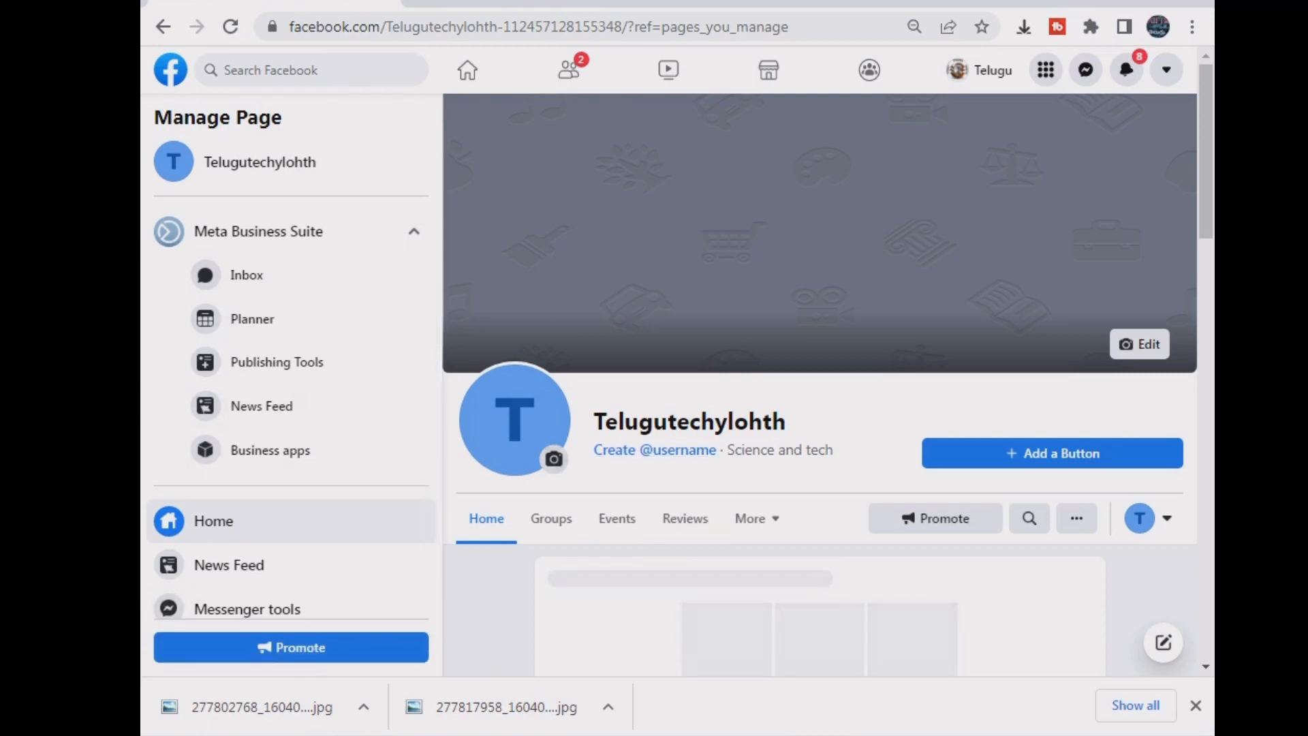
- Upload the round logo from the Desktop as the profile picture and start a 'tech and' description
{"action": "left_click", "coordinate": [554, 460]}
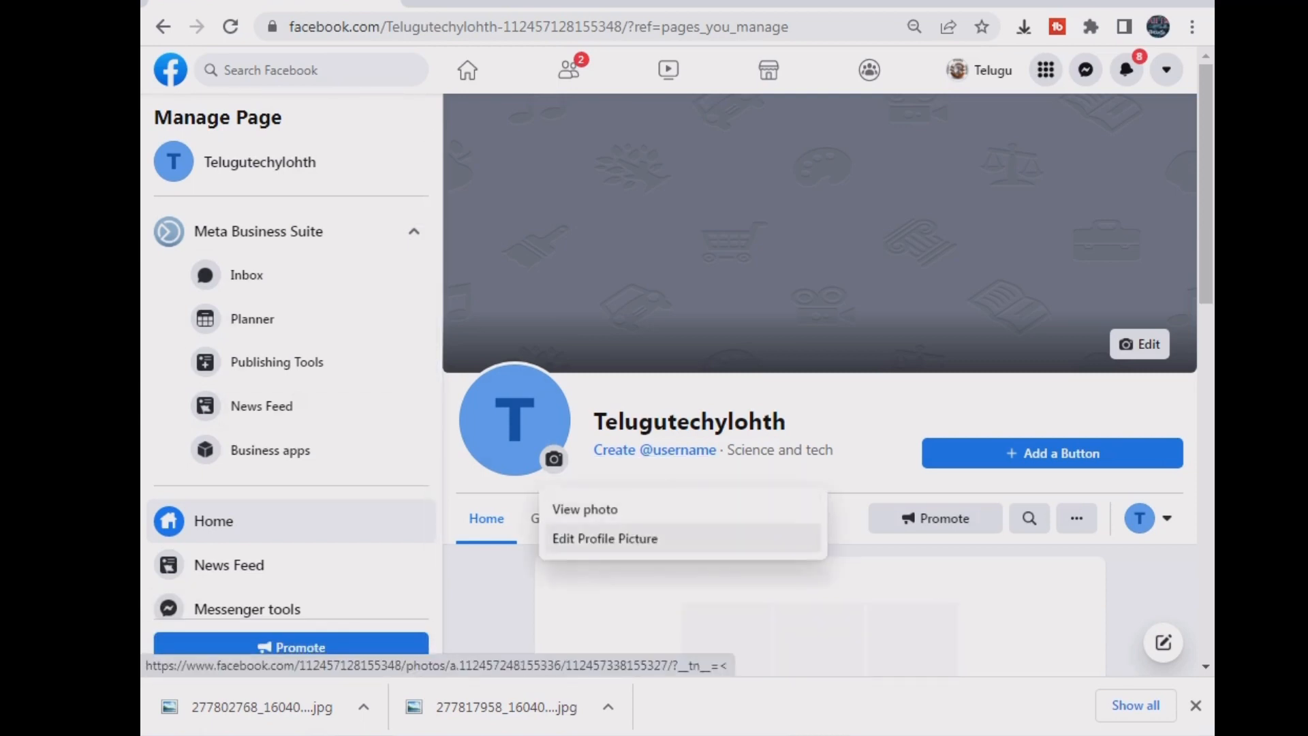
{"action": "left_click", "coordinate": [605, 538]}
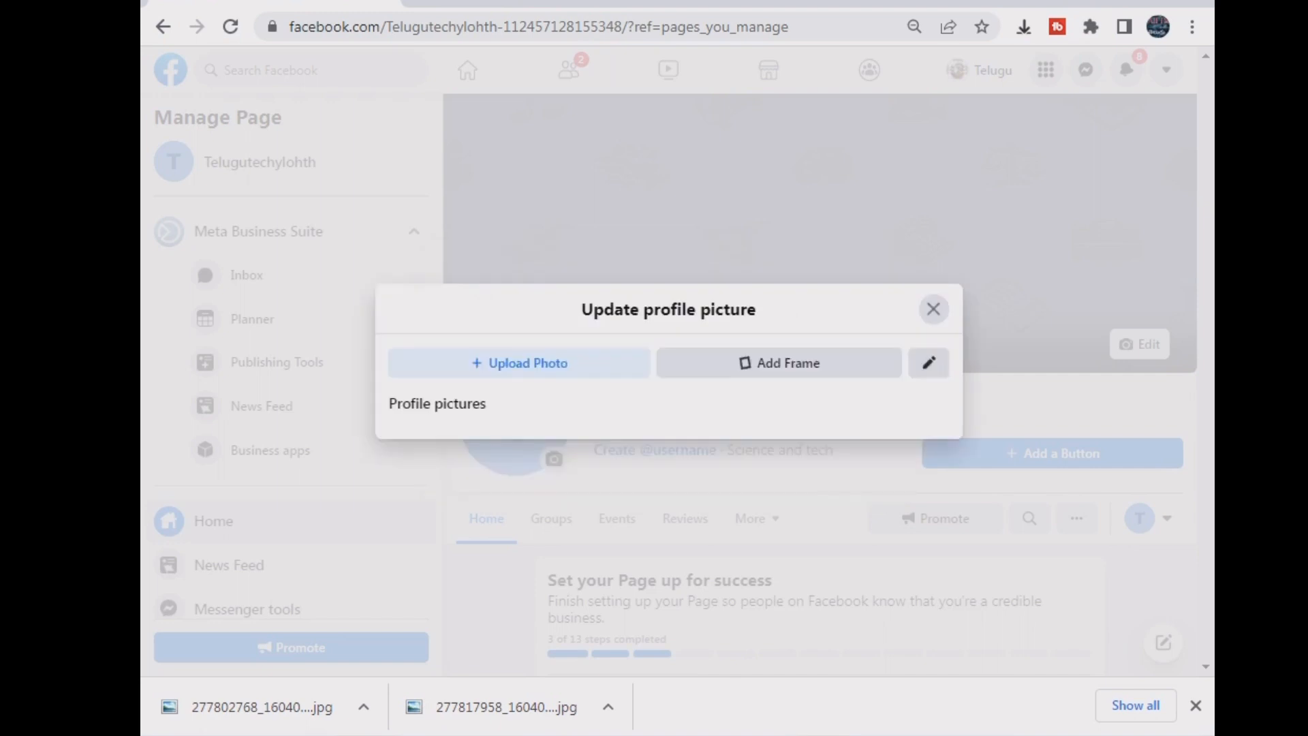
{"action": "left_click", "coordinate": [519, 319]}
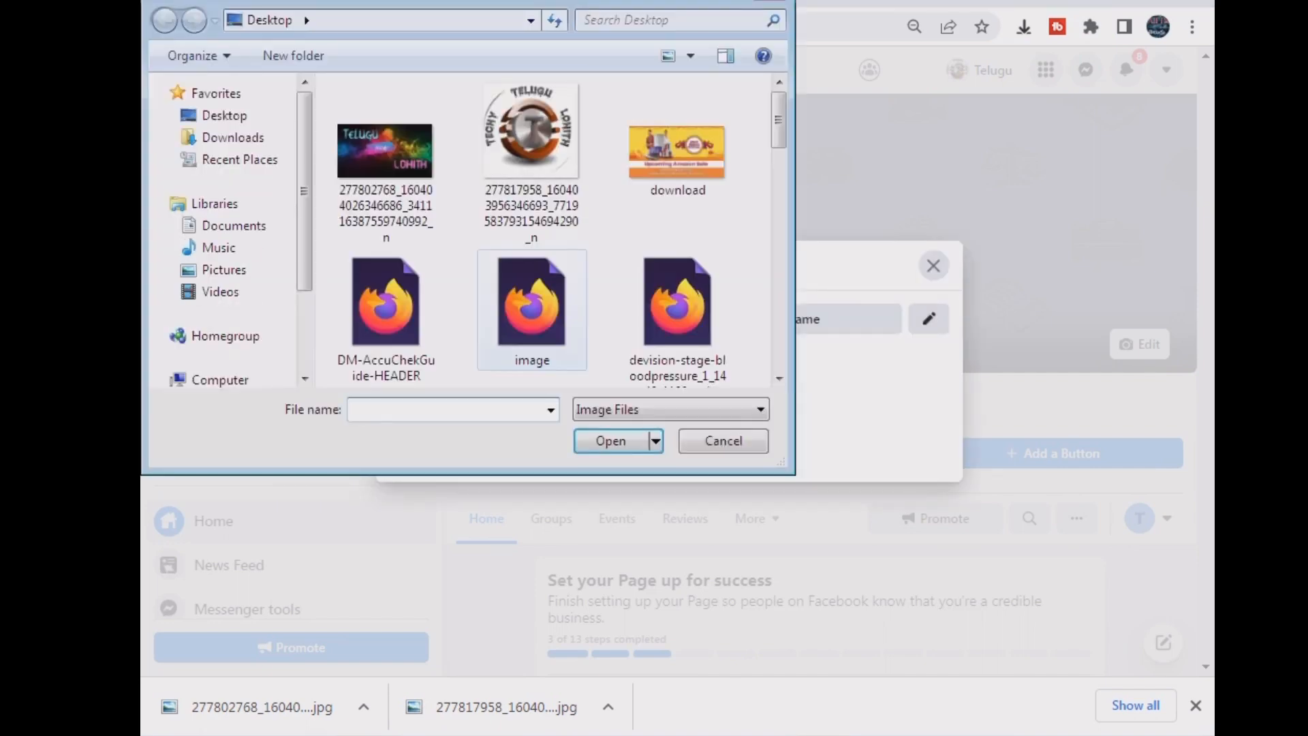
{"action": "left_click", "coordinate": [532, 164]}
{"action": "left_click", "coordinate": [611, 441]}
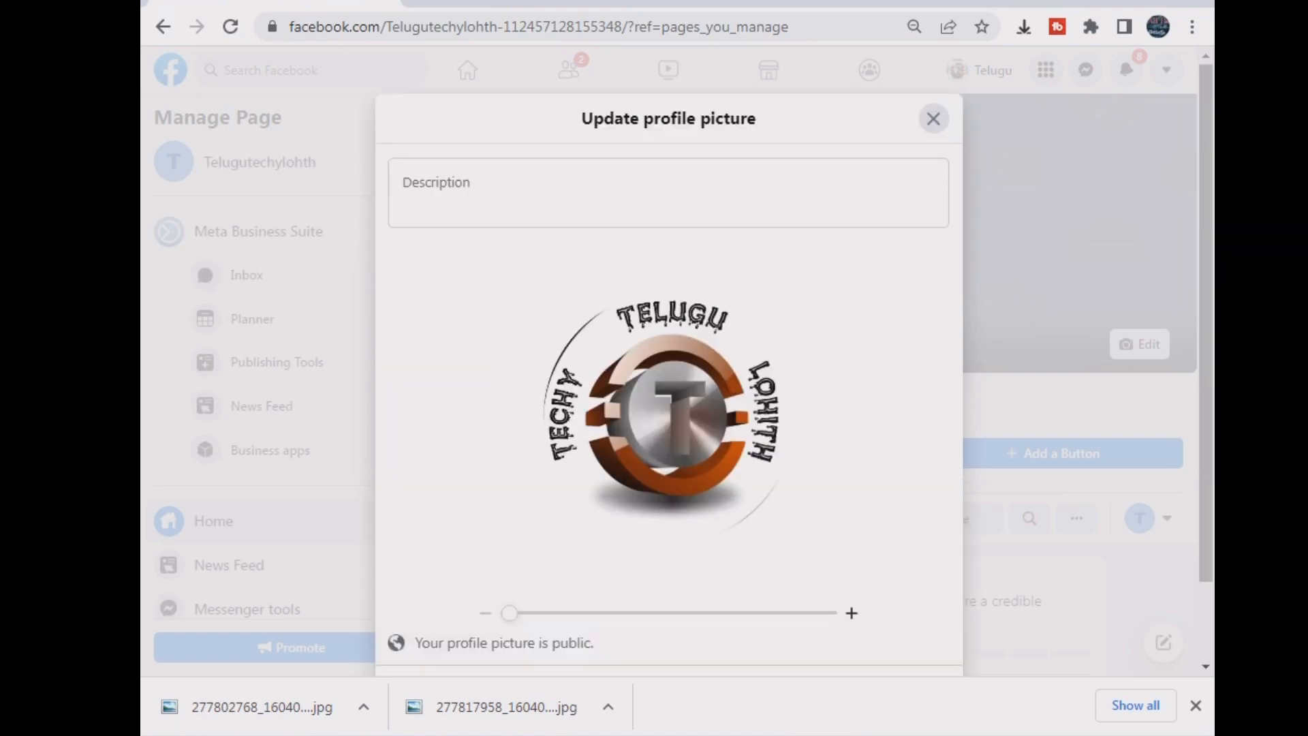
{"action": "left_click", "coordinate": [1195, 705]}
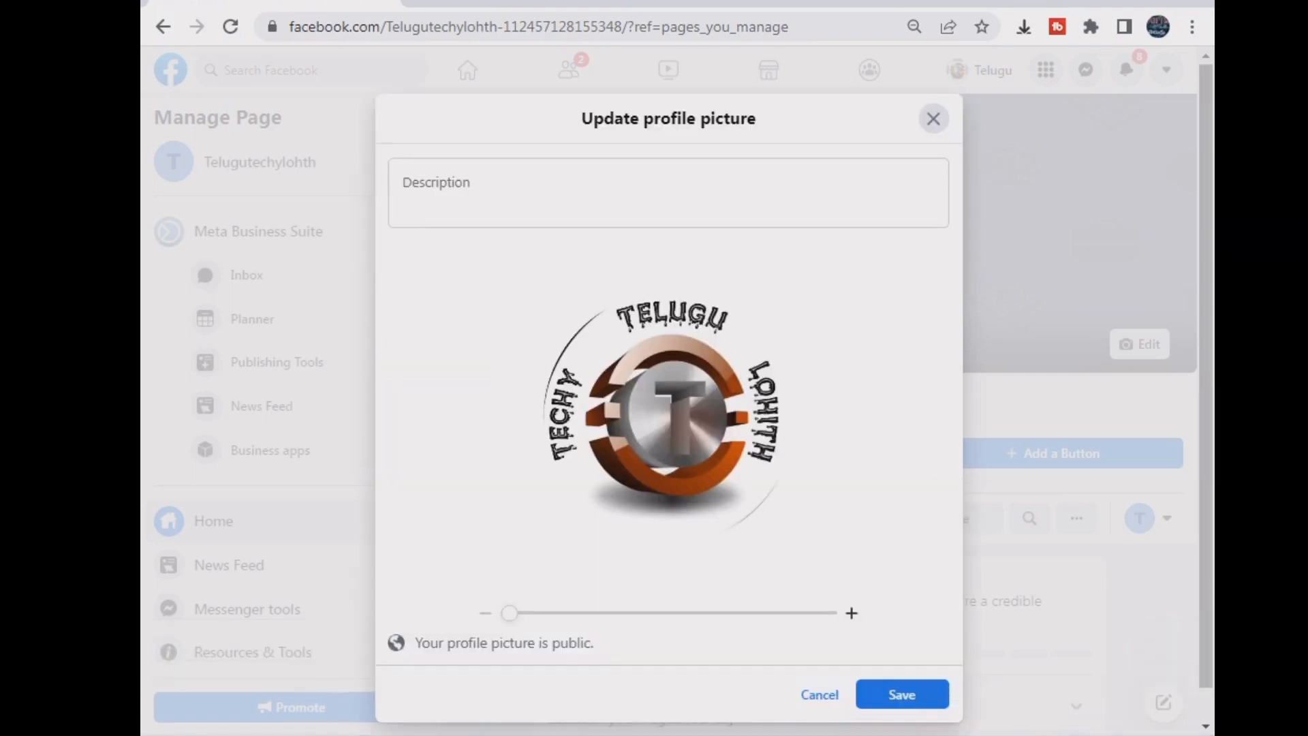
{"action": "left_click", "coordinate": [902, 694]}
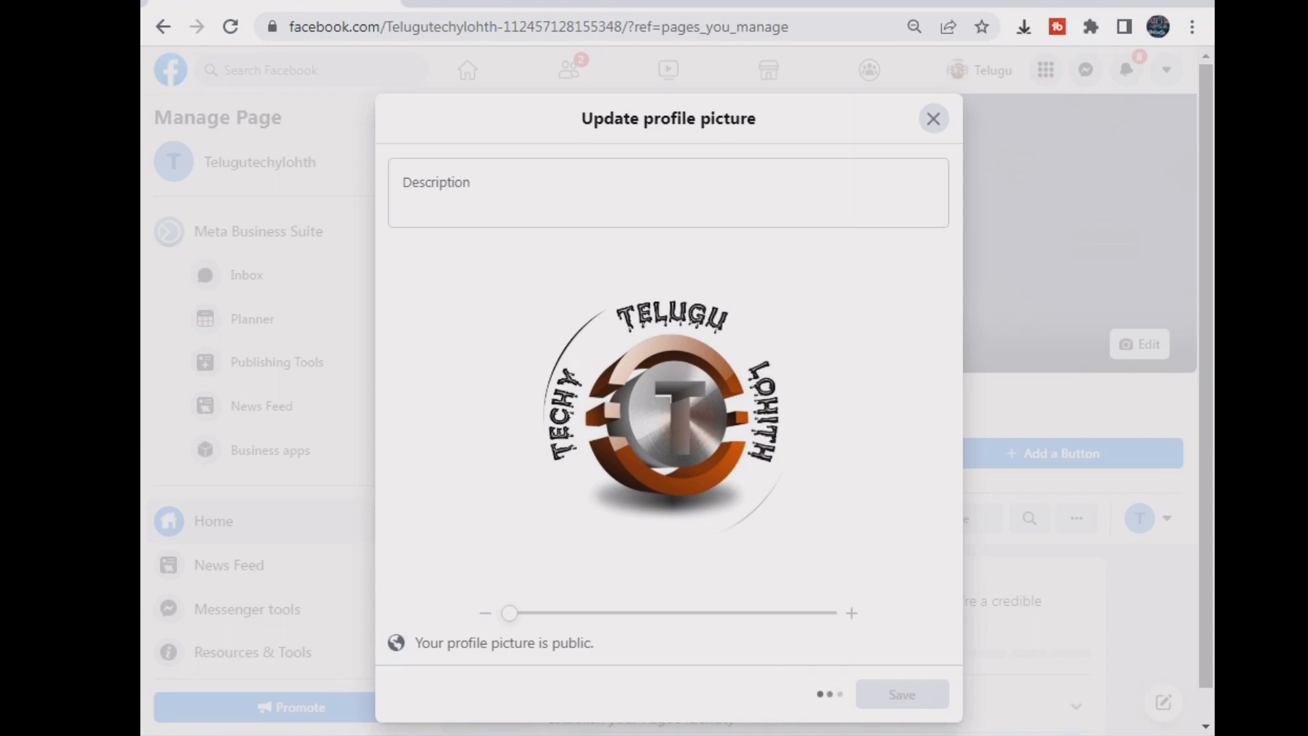
{"action": "left_click", "coordinate": [669, 194]}
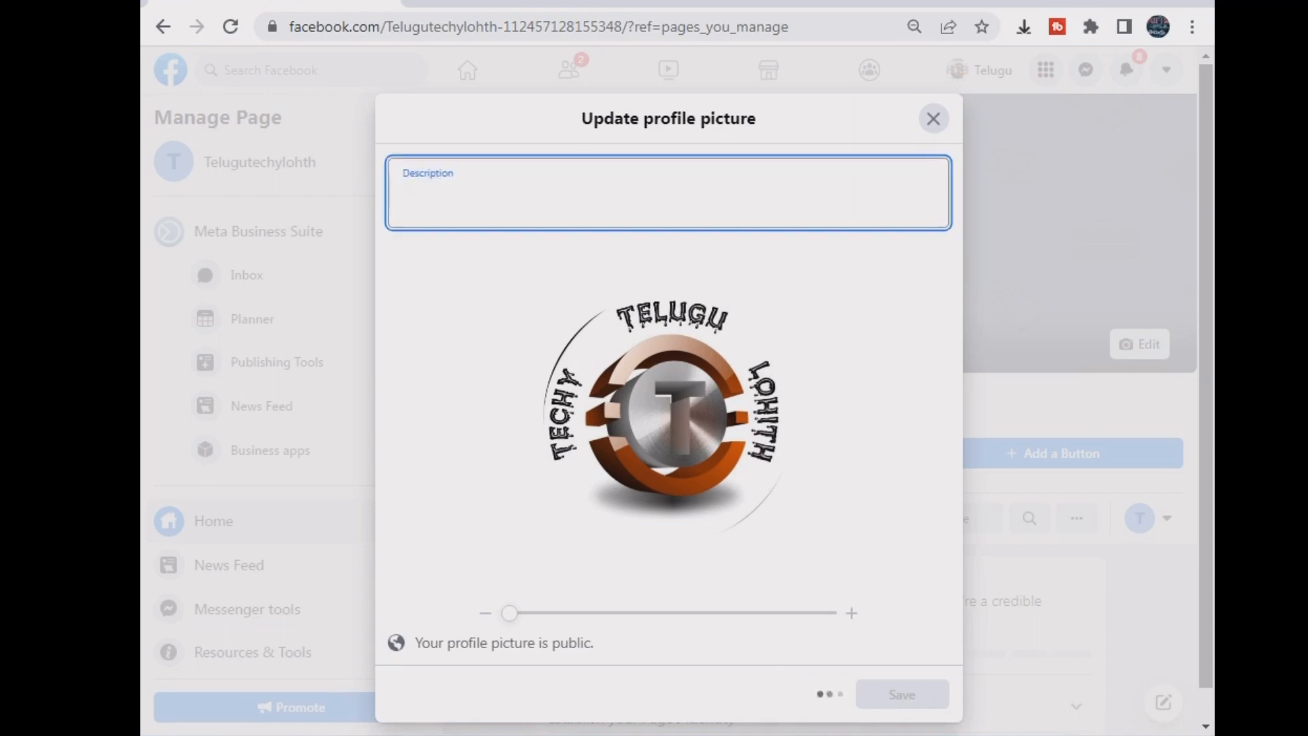
{"action": "type", "text": "tech and"}
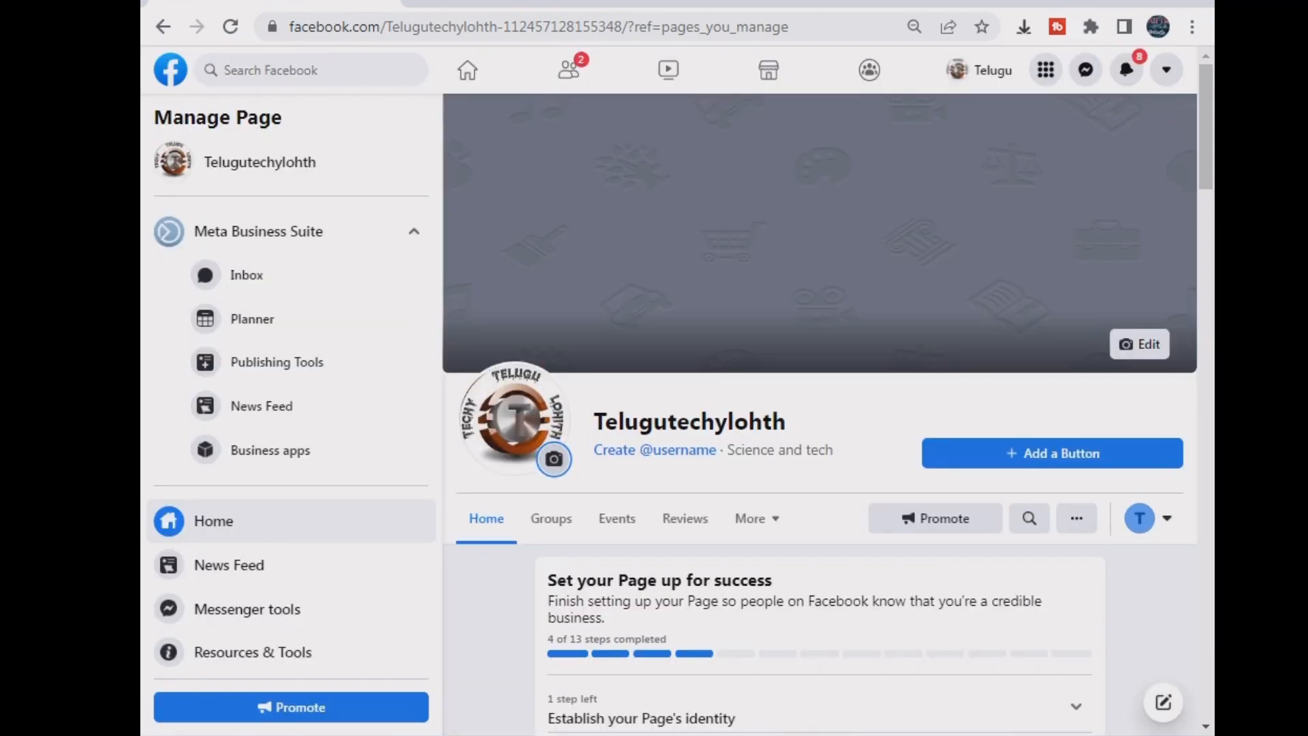
- Set the colourful banner as cover photo, shifted down to show the TELUGU title, and save
{"action": "left_click", "coordinate": [1140, 344]}
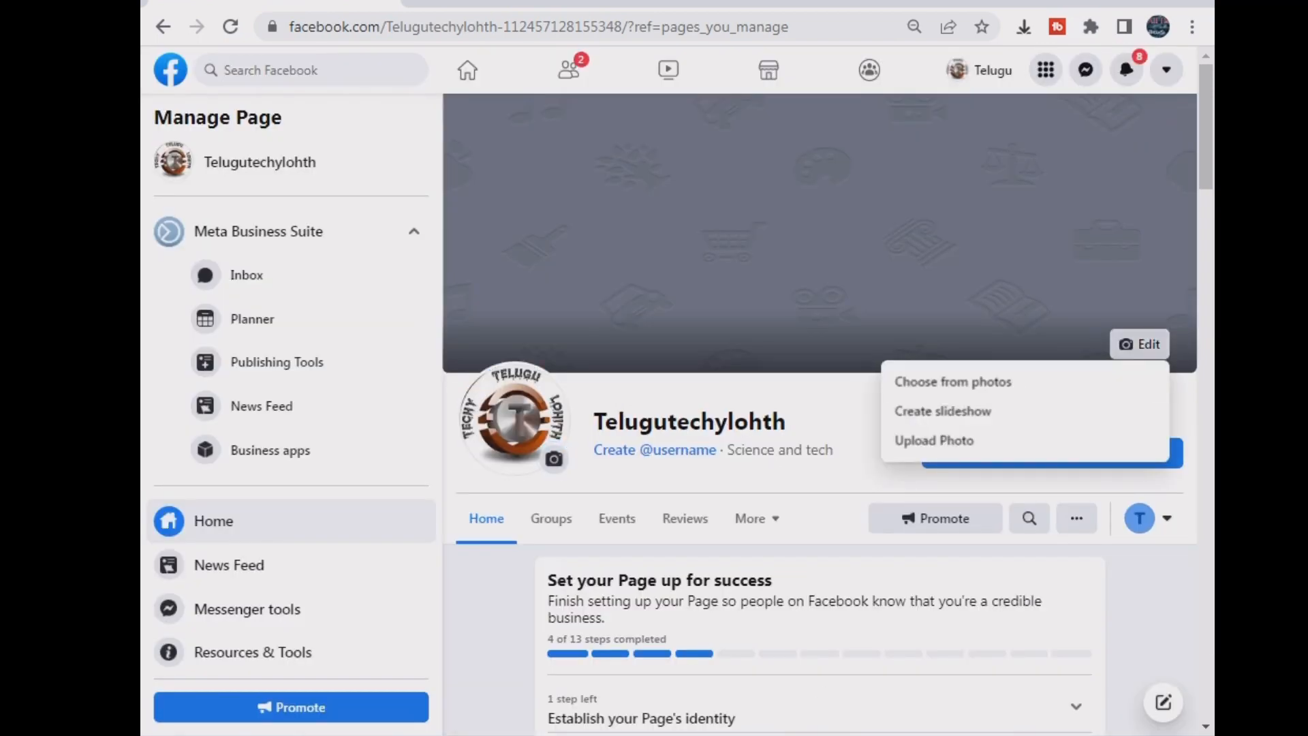
{"action": "left_click", "coordinate": [953, 381]}
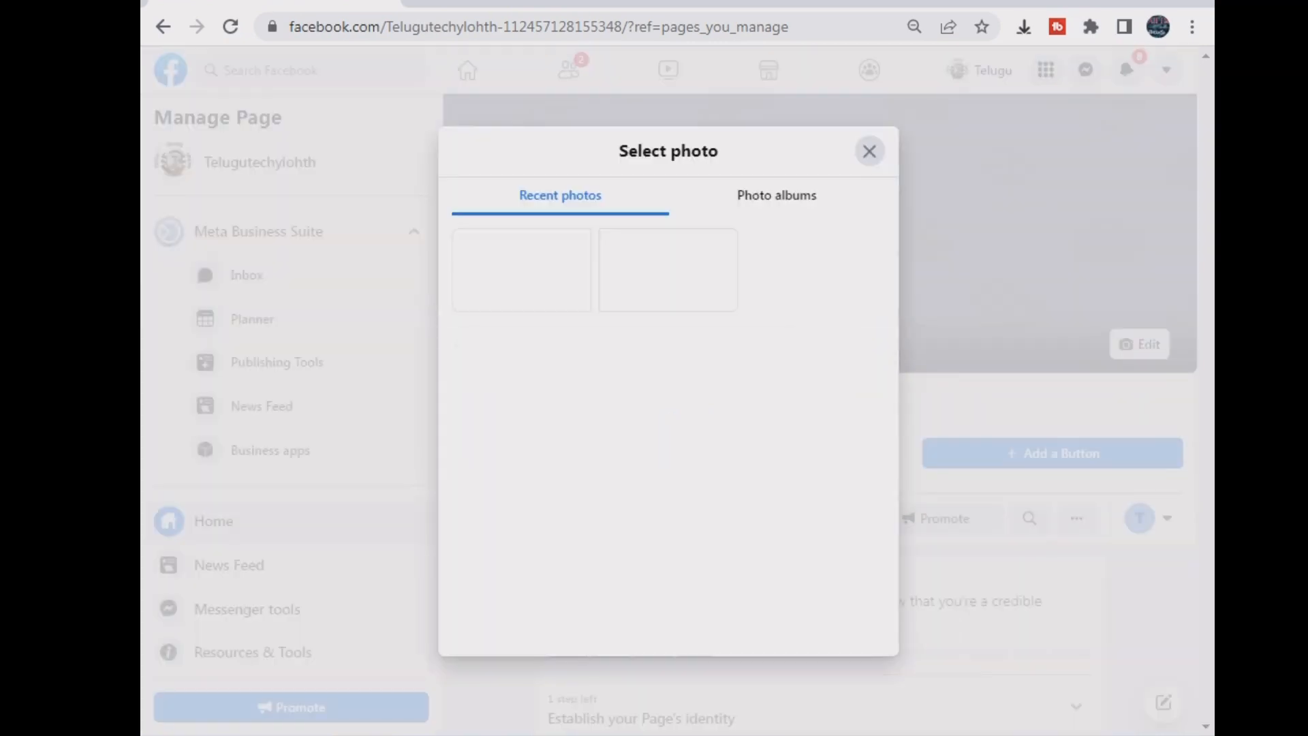
{"action": "left_click", "coordinate": [522, 269]}
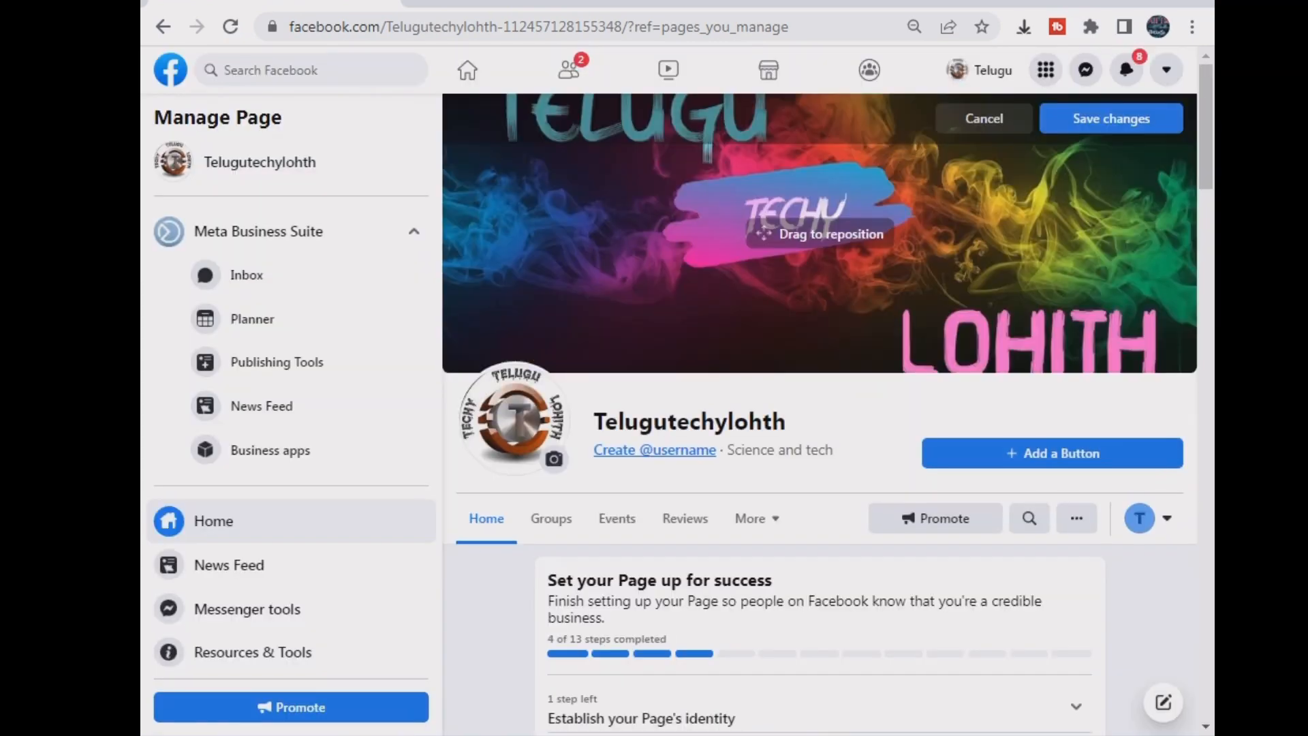
{"action": "left_click_drag", "start_coordinate": [820, 234], "coordinate": [820, 289]}
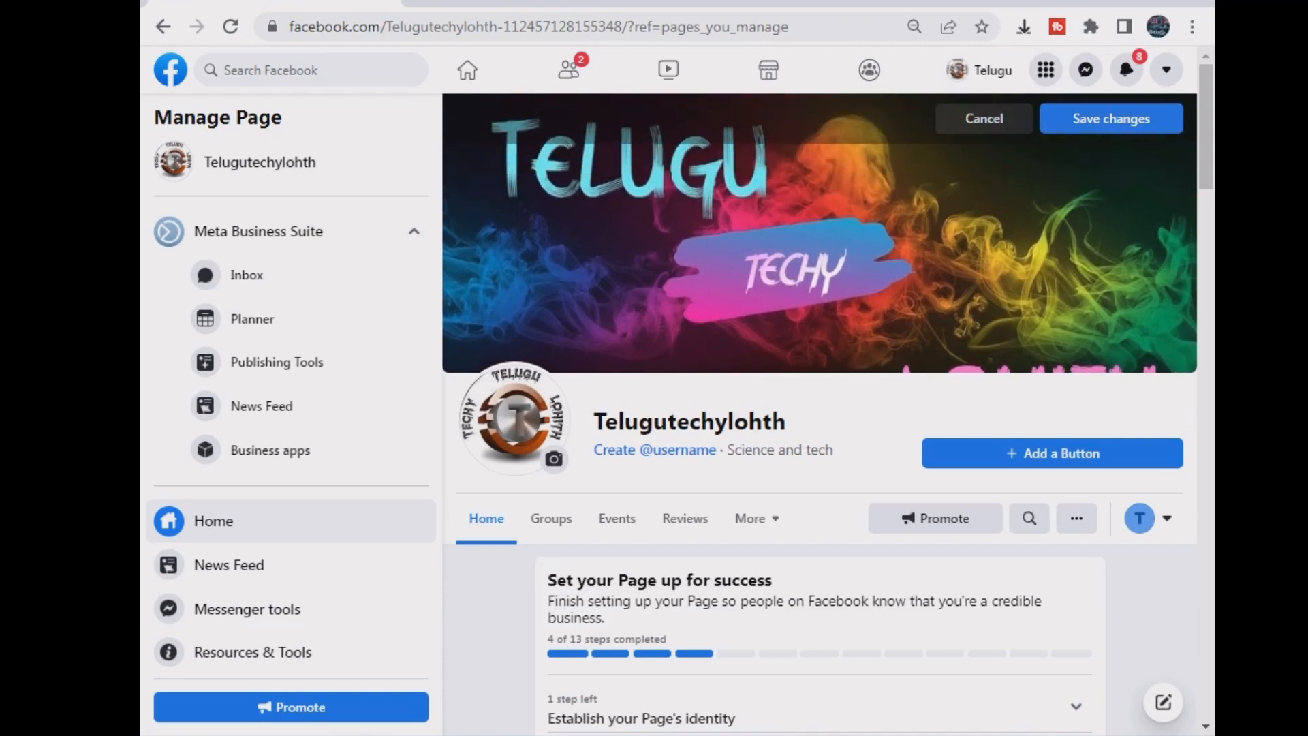
{"action": "left_click", "coordinate": [1111, 118]}
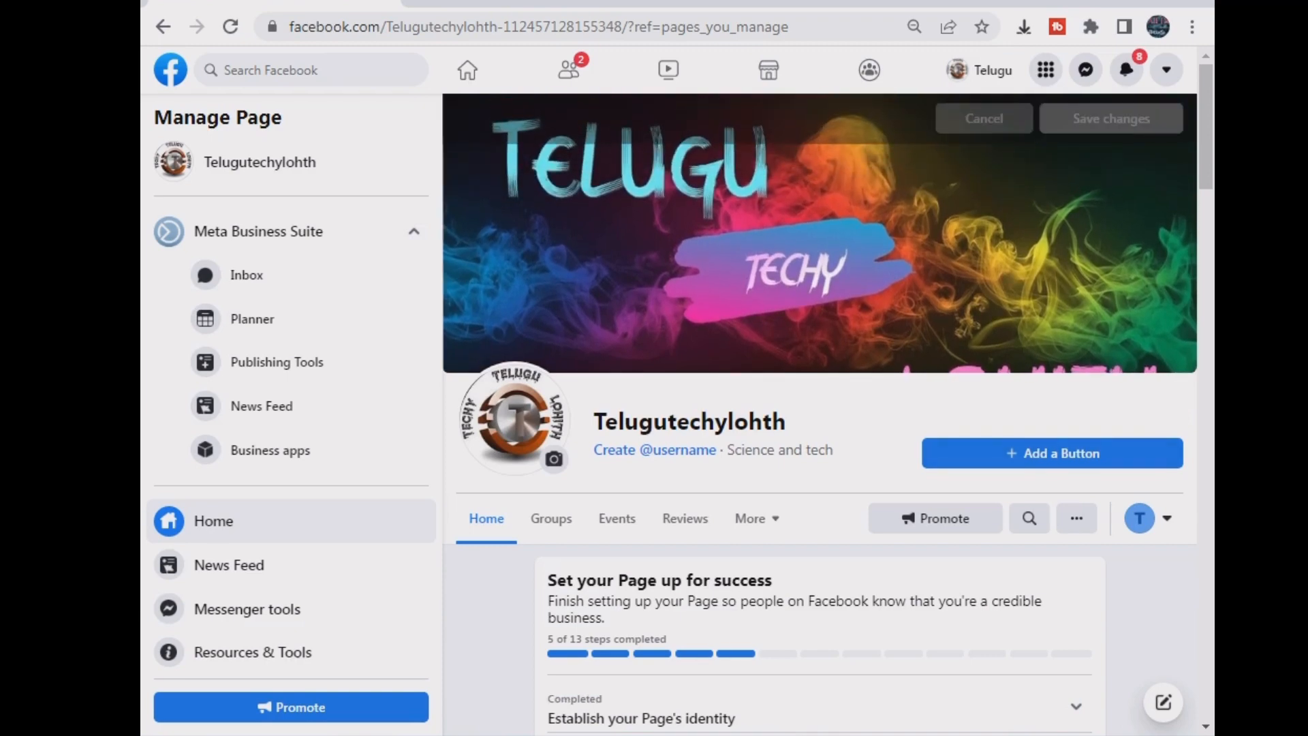
{"action": "scroll", "coordinate": [820, 409], "scroll_direction": "down", "scroll_amount": 8}
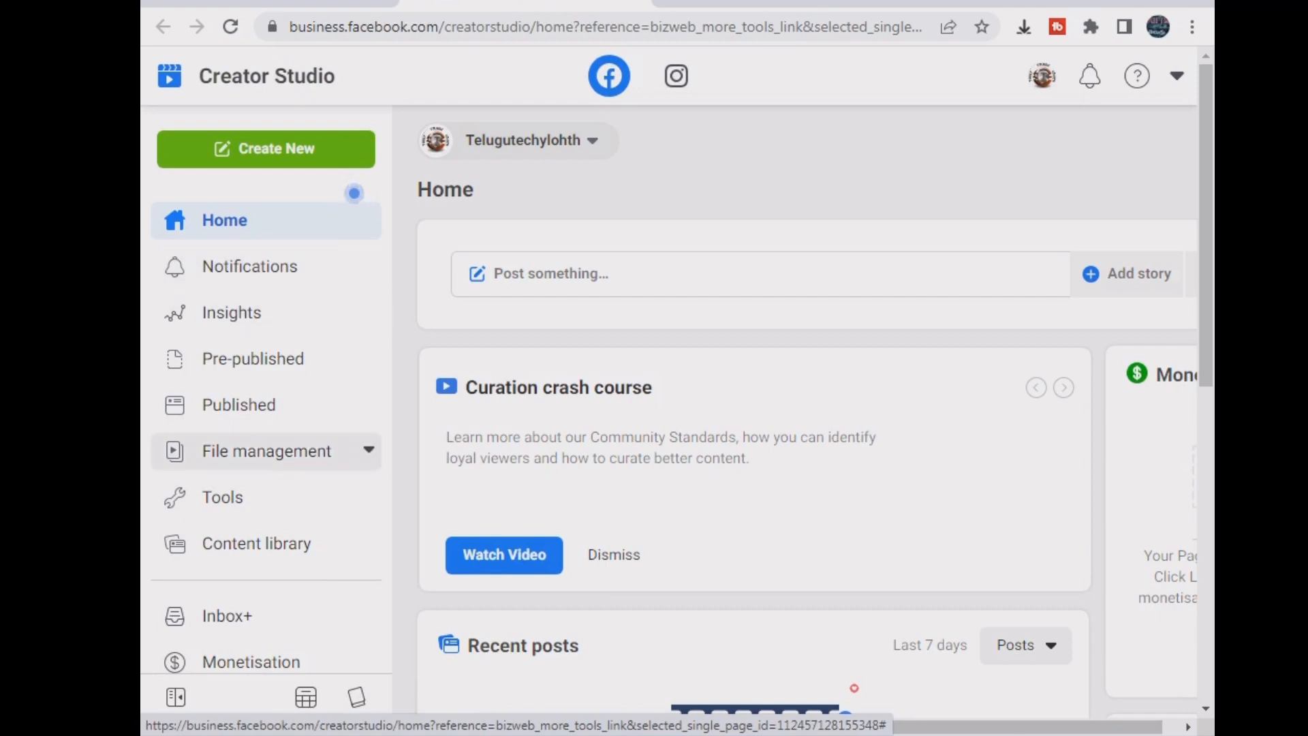
- Dismiss the post testing tip and open the Monetisation home page
{"action": "left_click", "coordinate": [223, 497]}
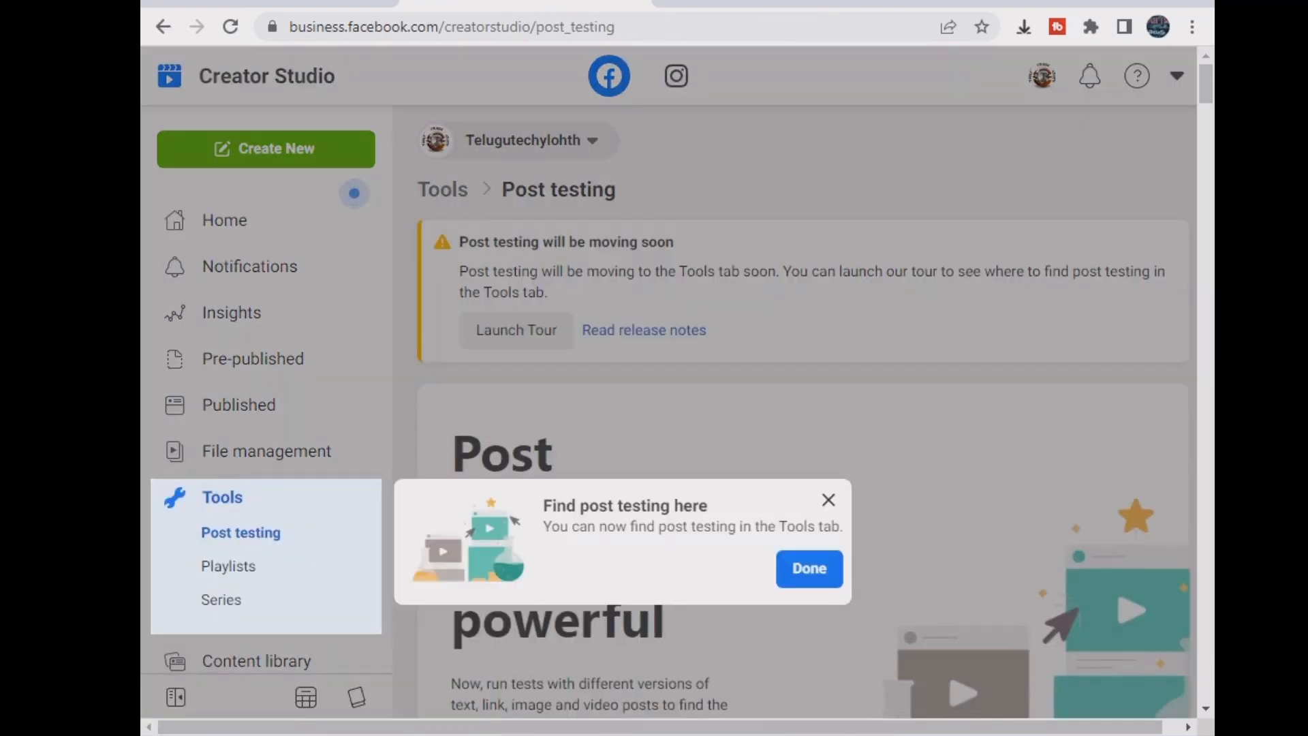
{"action": "left_click", "coordinate": [824, 566]}
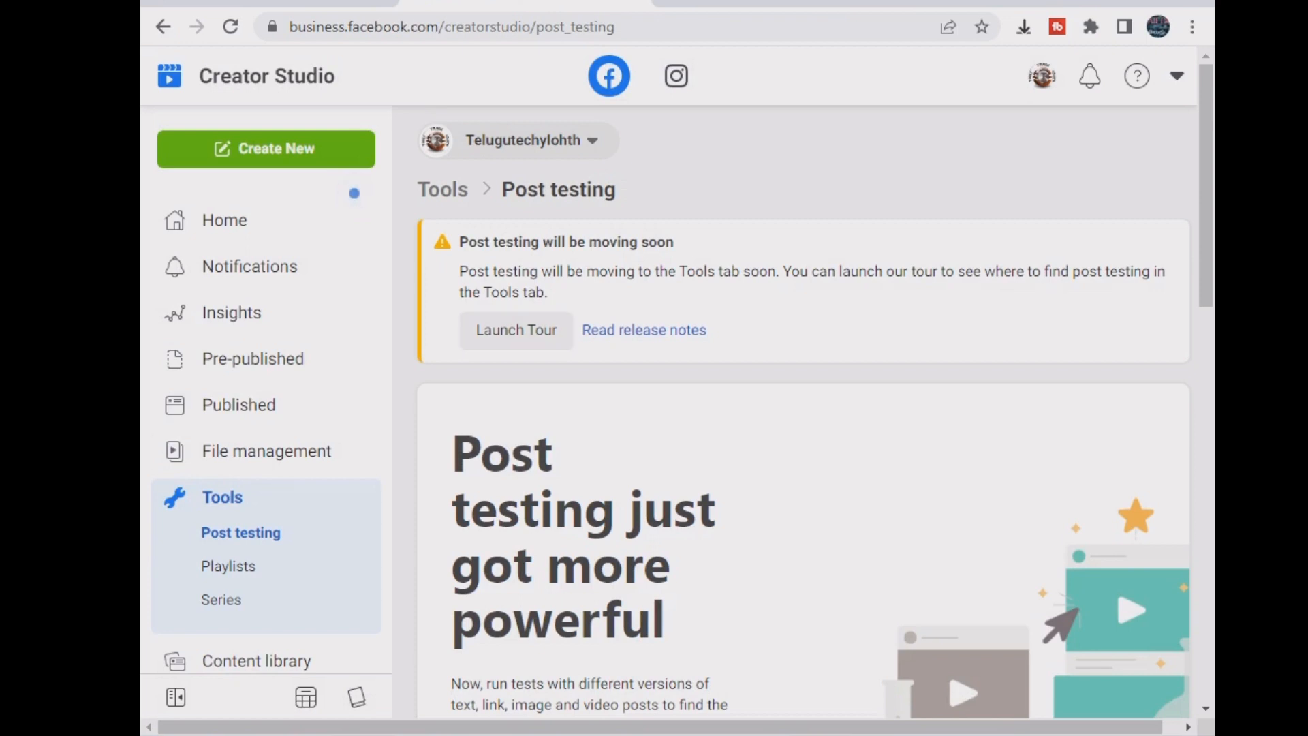
{"action": "scroll", "coordinate": [266, 450], "scroll_direction": "down", "scroll_amount": 4}
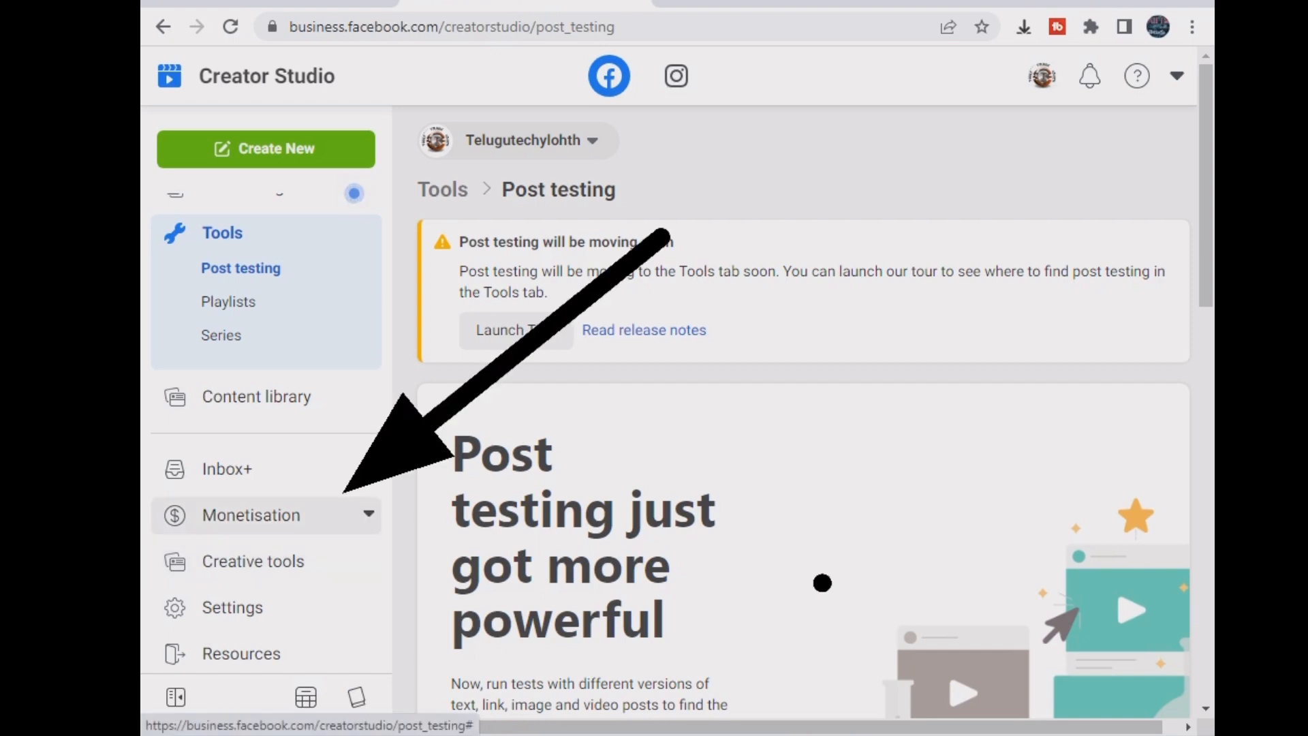
{"action": "left_click", "coordinate": [252, 514]}
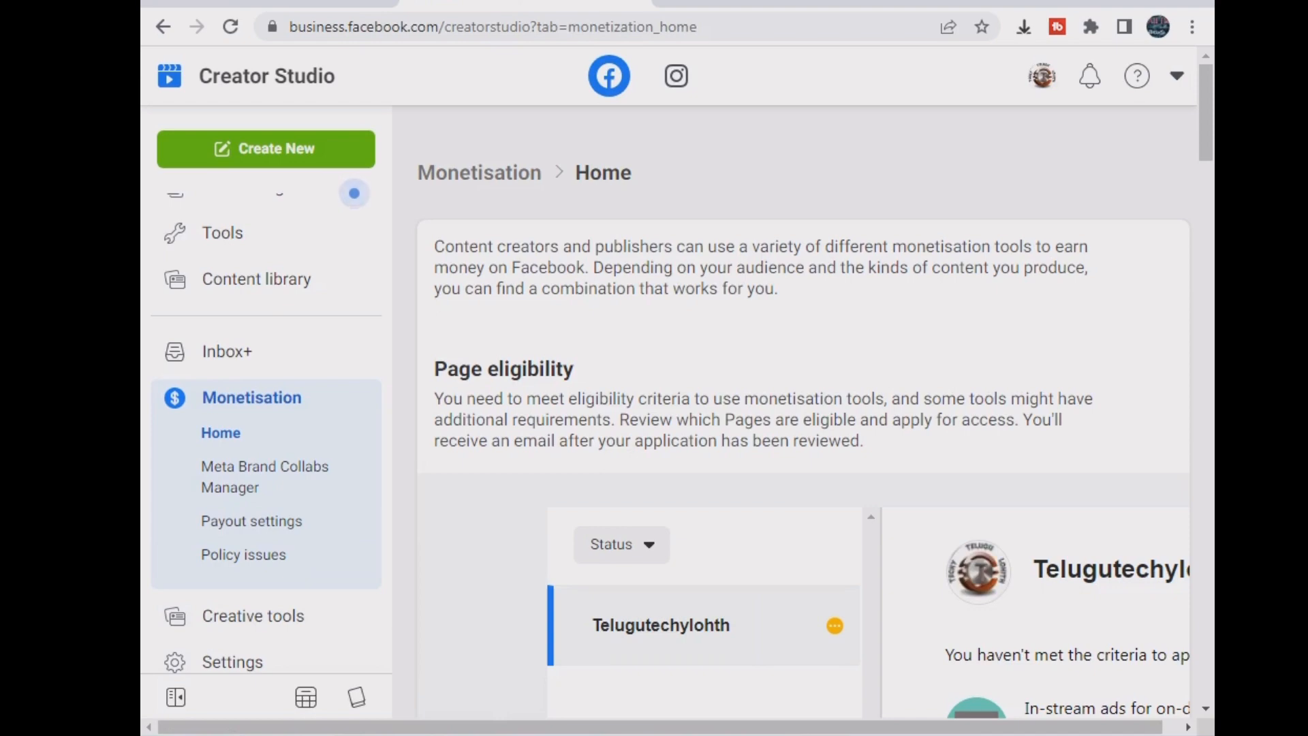
- Zoom Chrome to 90% and scroll through Page eligibility to the Monetisation tools
{"action": "left_click", "coordinate": [1192, 26]}
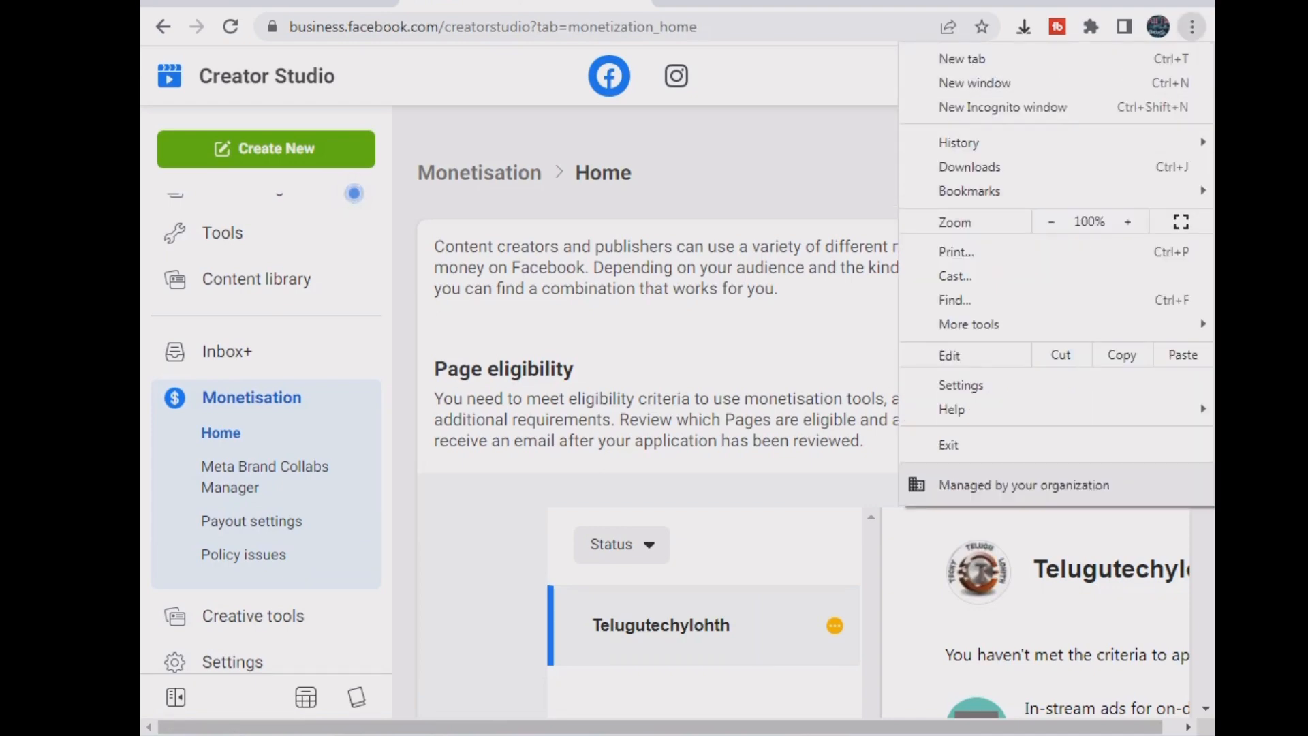
{"action": "left_click", "coordinate": [1051, 222]}
{"action": "key", "text": "Escape"}
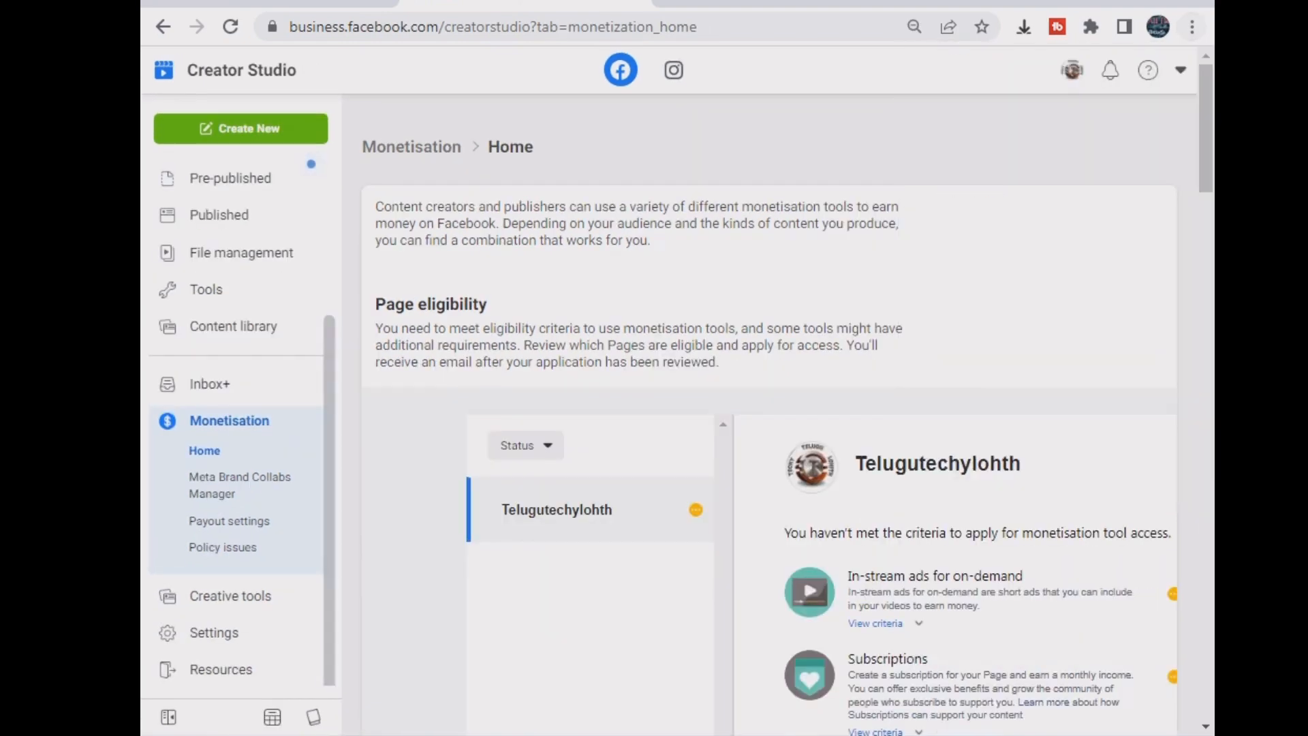
{"action": "scroll", "coordinate": [770, 409], "scroll_direction": "down", "scroll_amount": 3}
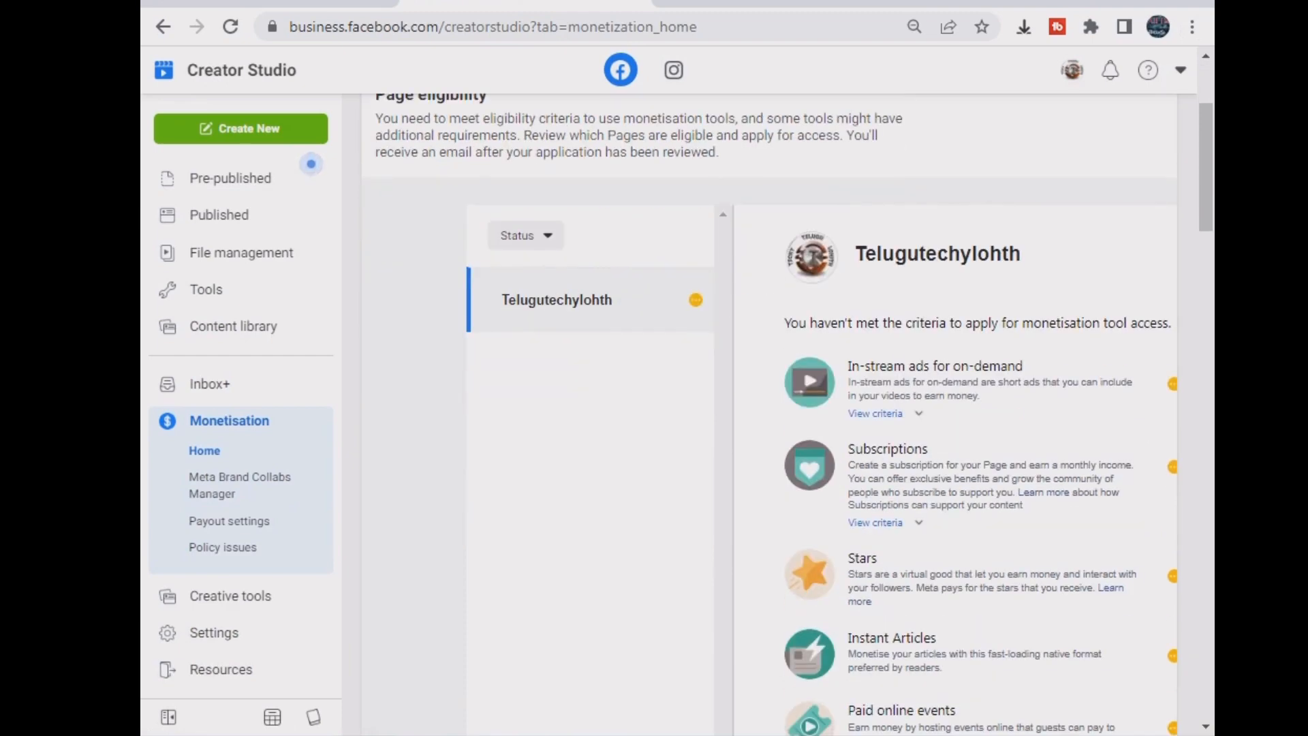
{"action": "scroll", "coordinate": [770, 409], "scroll_direction": "down", "scroll_amount": 6}
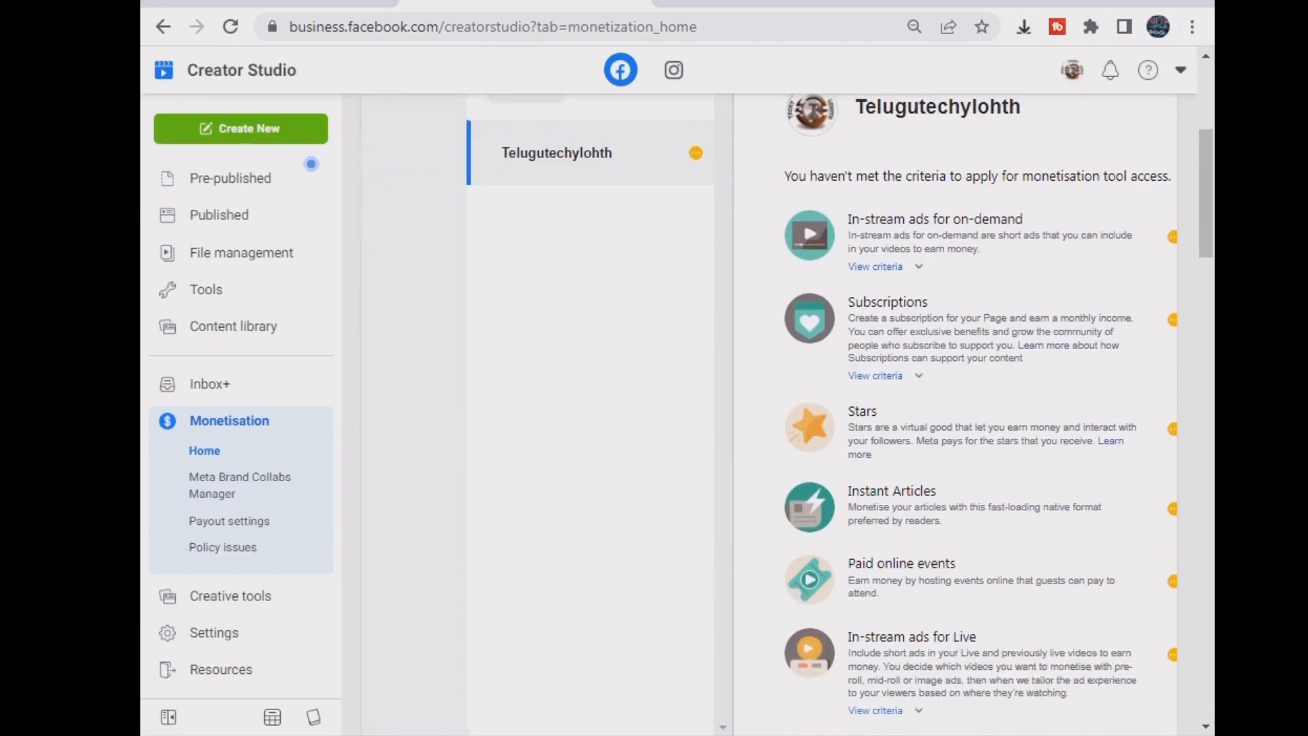
{"action": "scroll", "coordinate": [770, 409], "scroll_direction": "up", "scroll_amount": 2}
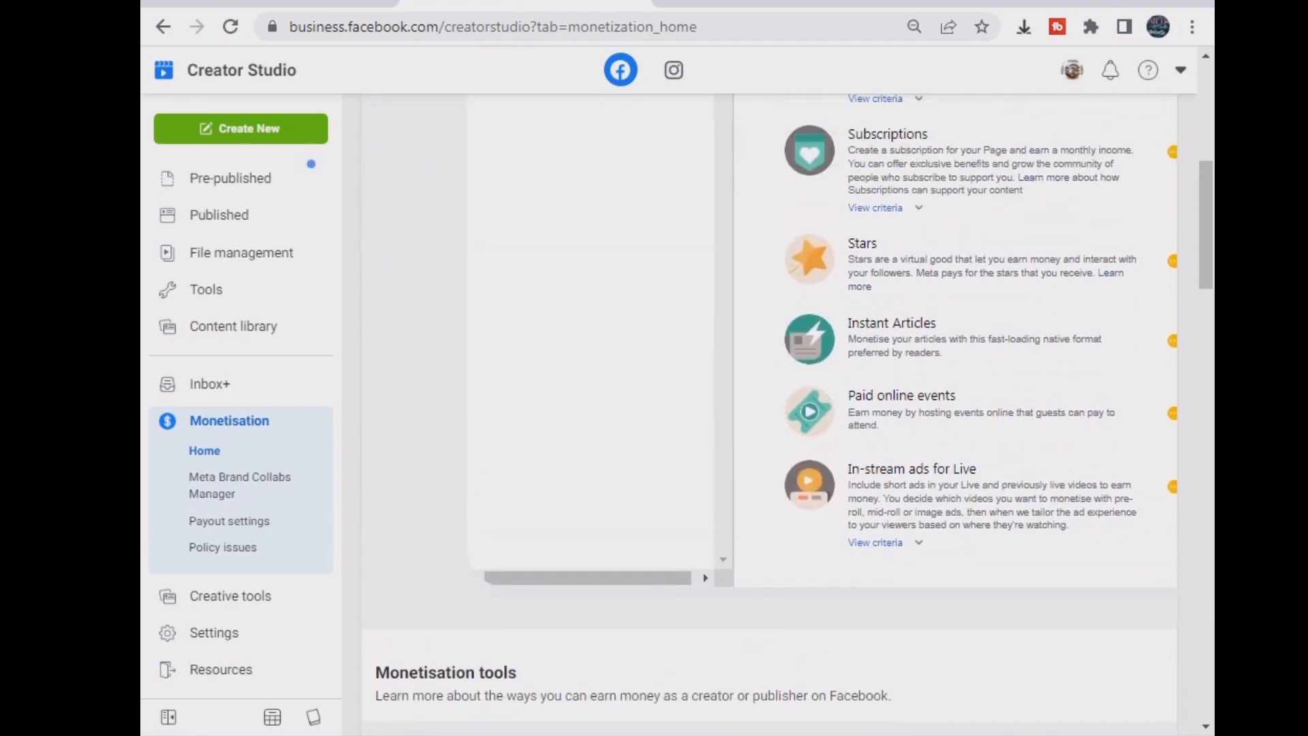
{"action": "scroll", "coordinate": [770, 409], "scroll_direction": "up", "scroll_amount": 3}
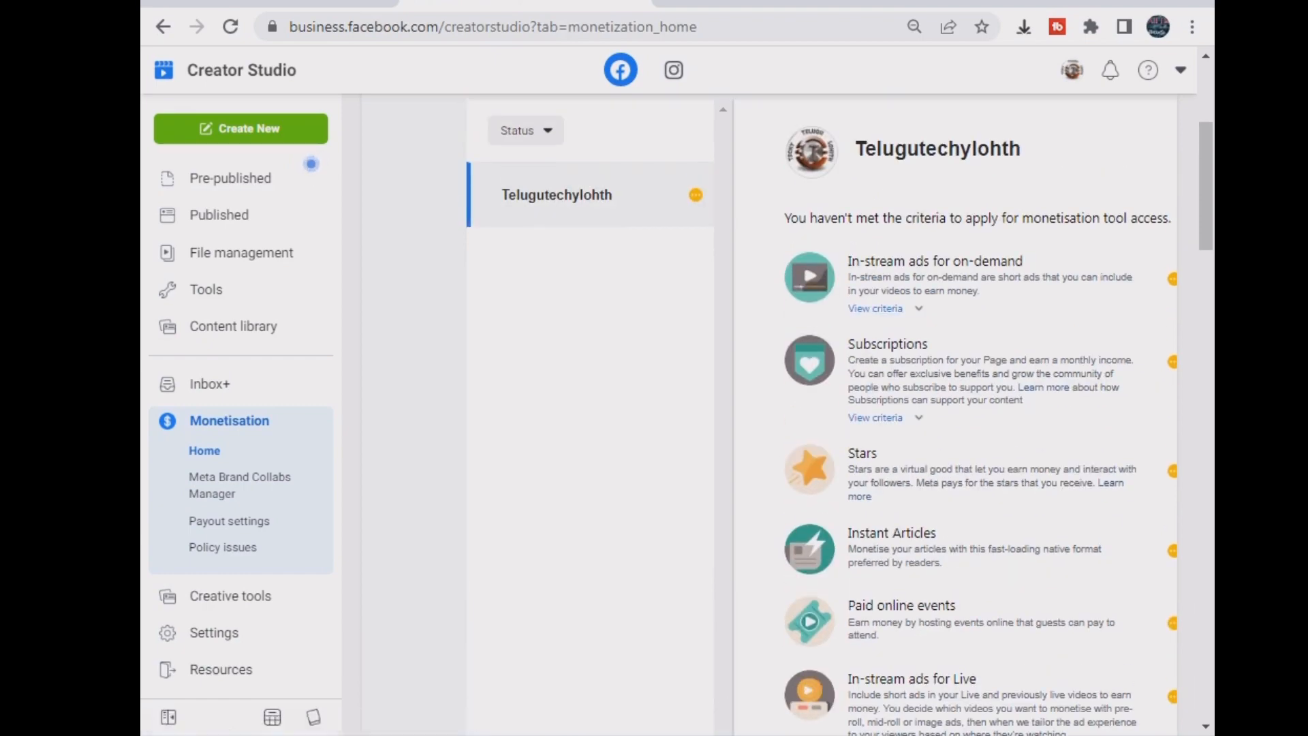
{"action": "scroll", "coordinate": [776, 408], "scroll_direction": "down", "scroll_amount": 8}
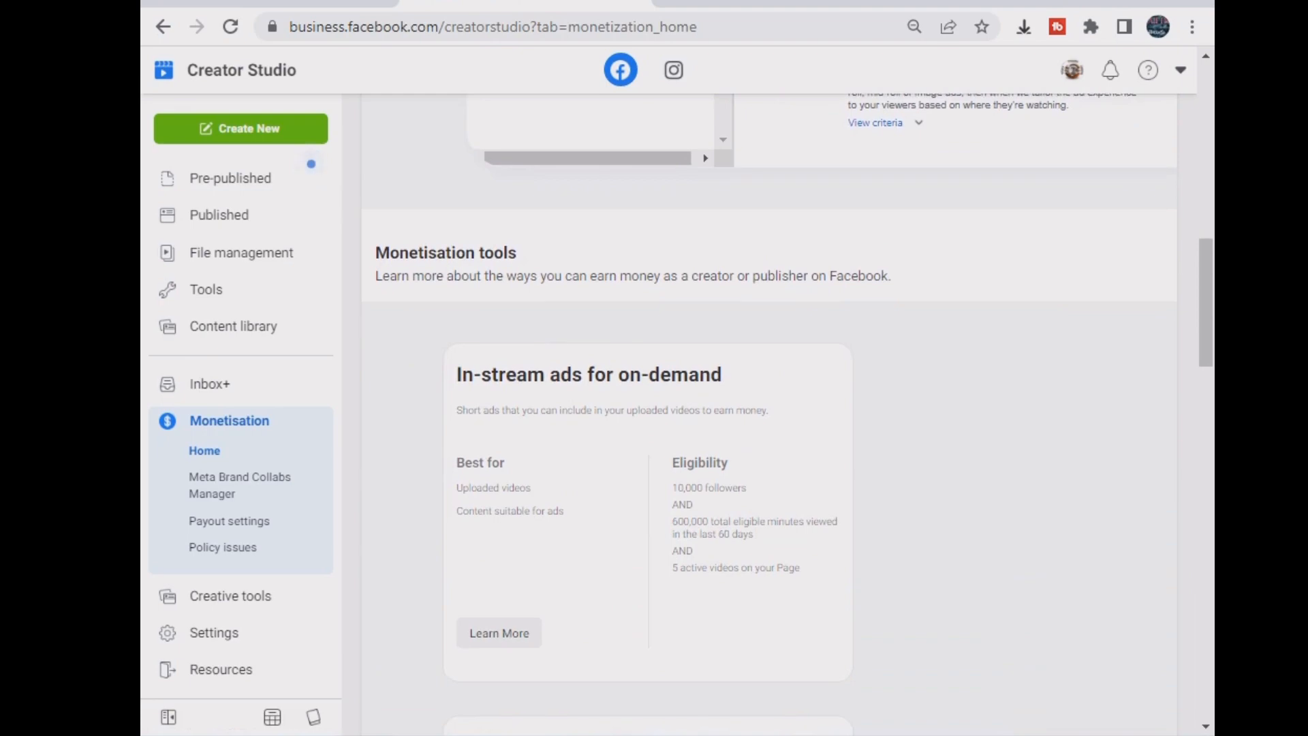
{"action": "scroll", "coordinate": [777, 409], "scroll_direction": "down", "scroll_amount": 3}
{"action": "scroll", "coordinate": [777, 409], "scroll_direction": "down", "scroll_amount": 7}
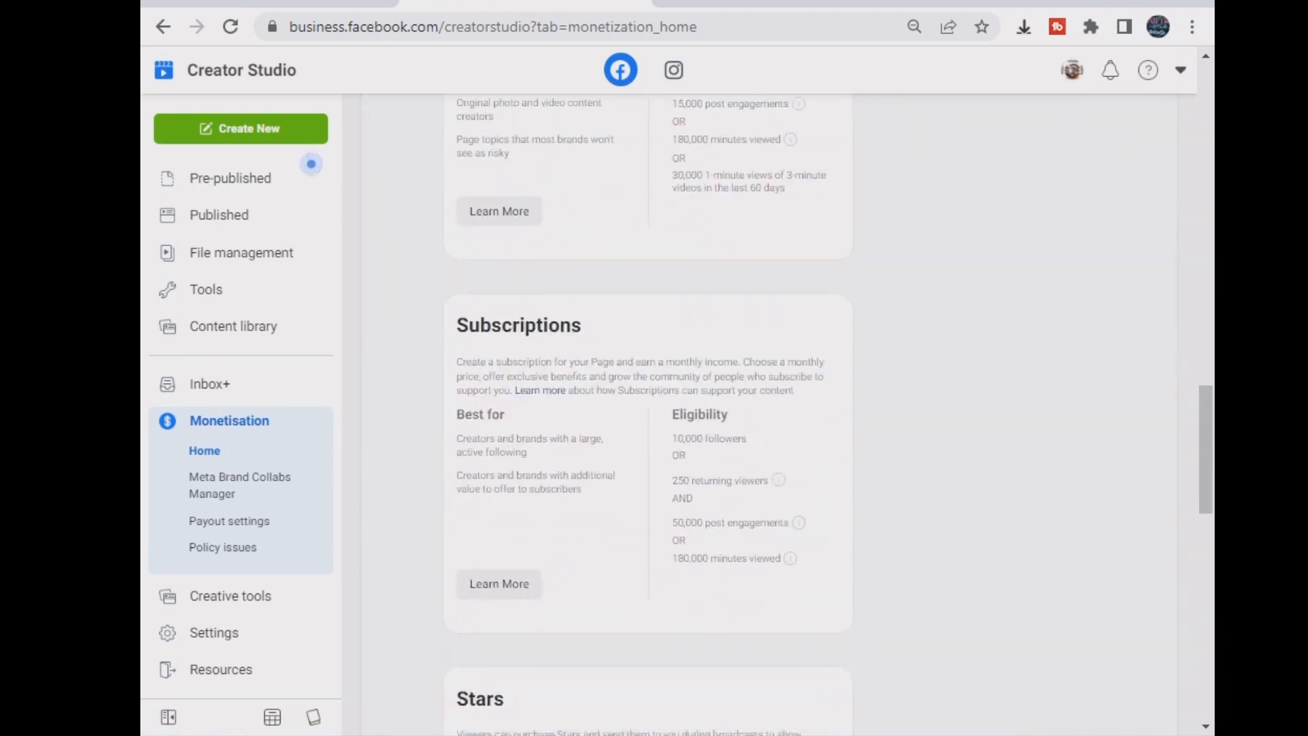
{"action": "scroll", "coordinate": [777, 409], "scroll_direction": "up", "scroll_amount": 8}
{"action": "scroll", "coordinate": [776, 408], "scroll_direction": "up", "scroll_amount": 8}
{"action": "scroll", "coordinate": [777, 409], "scroll_direction": "down", "scroll_amount": 8}
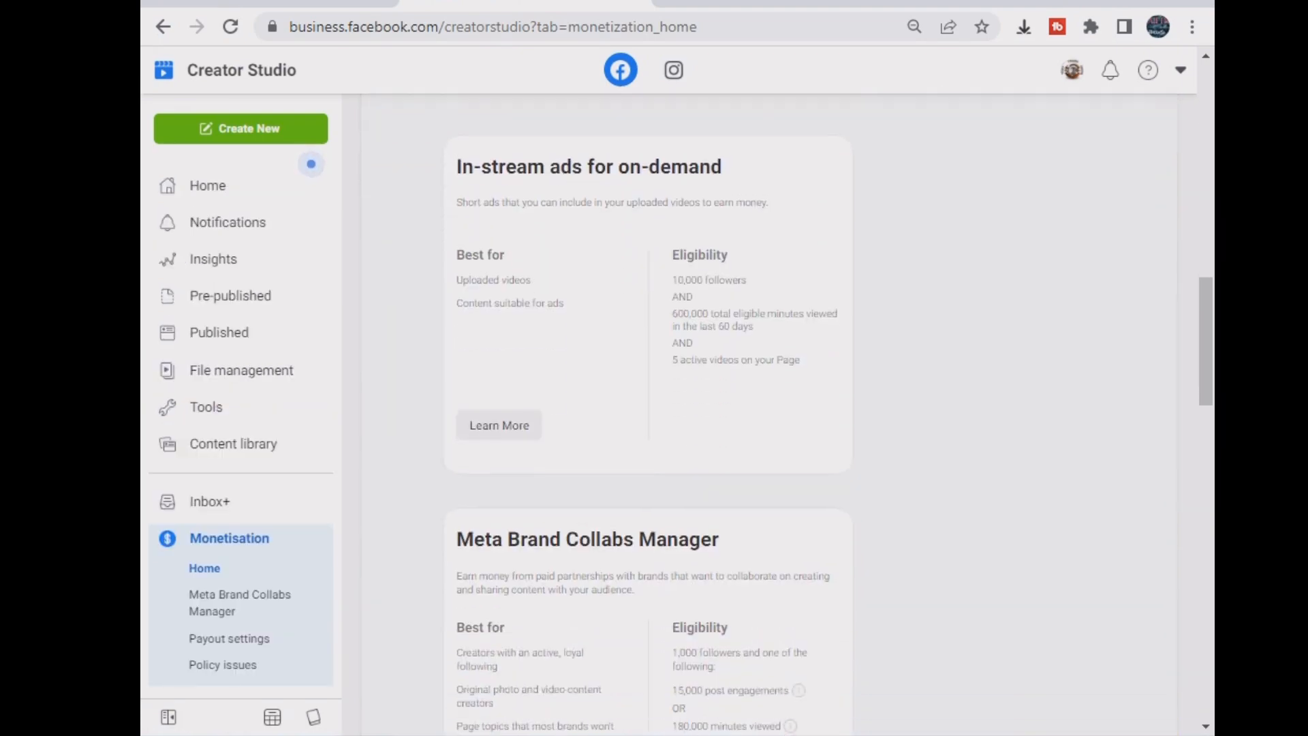
{"action": "left_click_drag", "start_coordinate": [456, 200], "coordinate": [754, 325]}
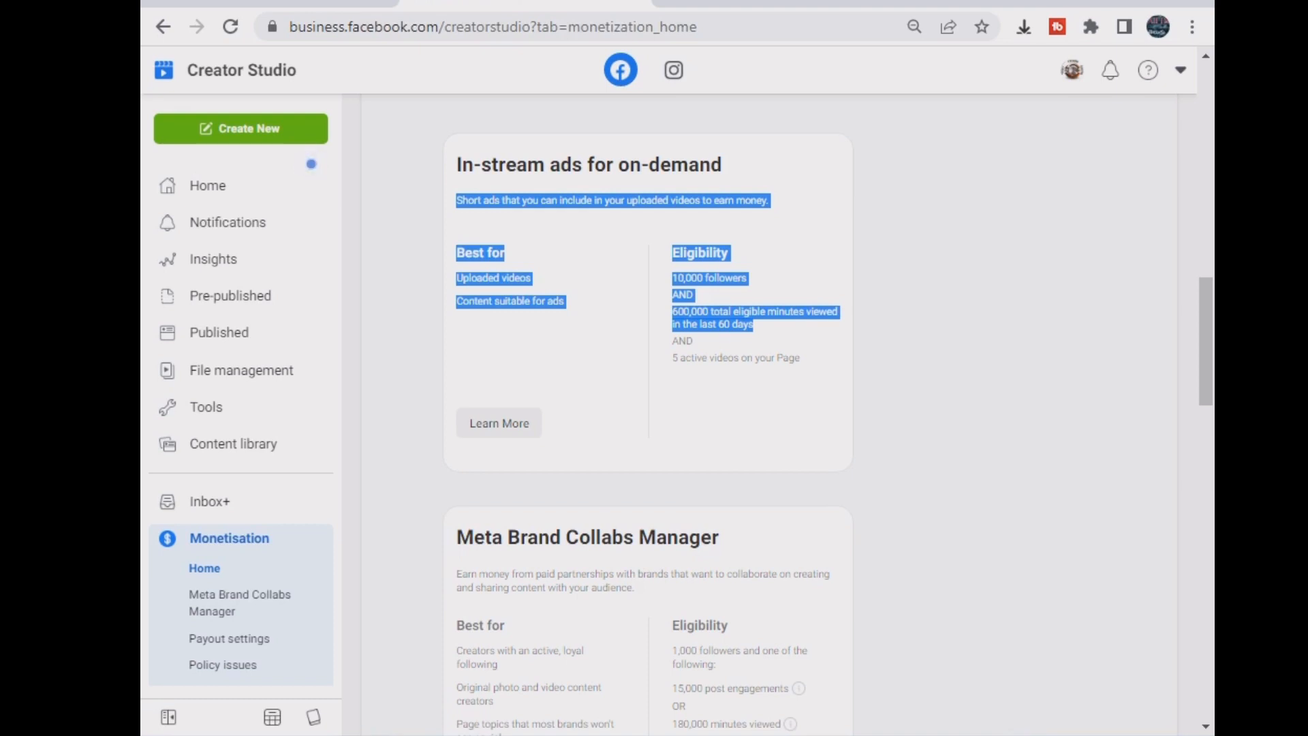
{"action": "left_click", "coordinate": [755, 327]}
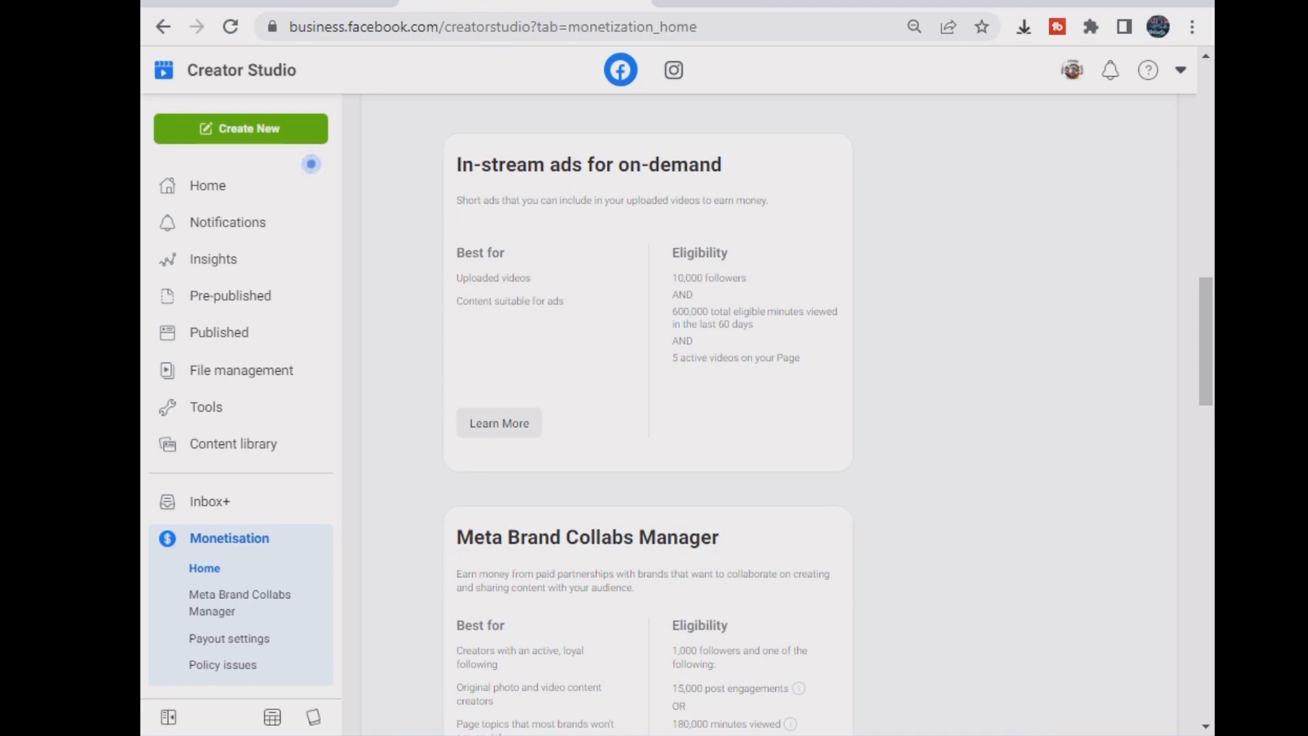
{"action": "left_click_drag", "start_coordinate": [672, 278], "coordinate": [746, 278]}
{"action": "left_click", "coordinate": [809, 312]}
{"action": "left_click", "coordinate": [809, 312]}
{"action": "left_click_drag", "start_coordinate": [673, 312], "coordinate": [837, 312]}
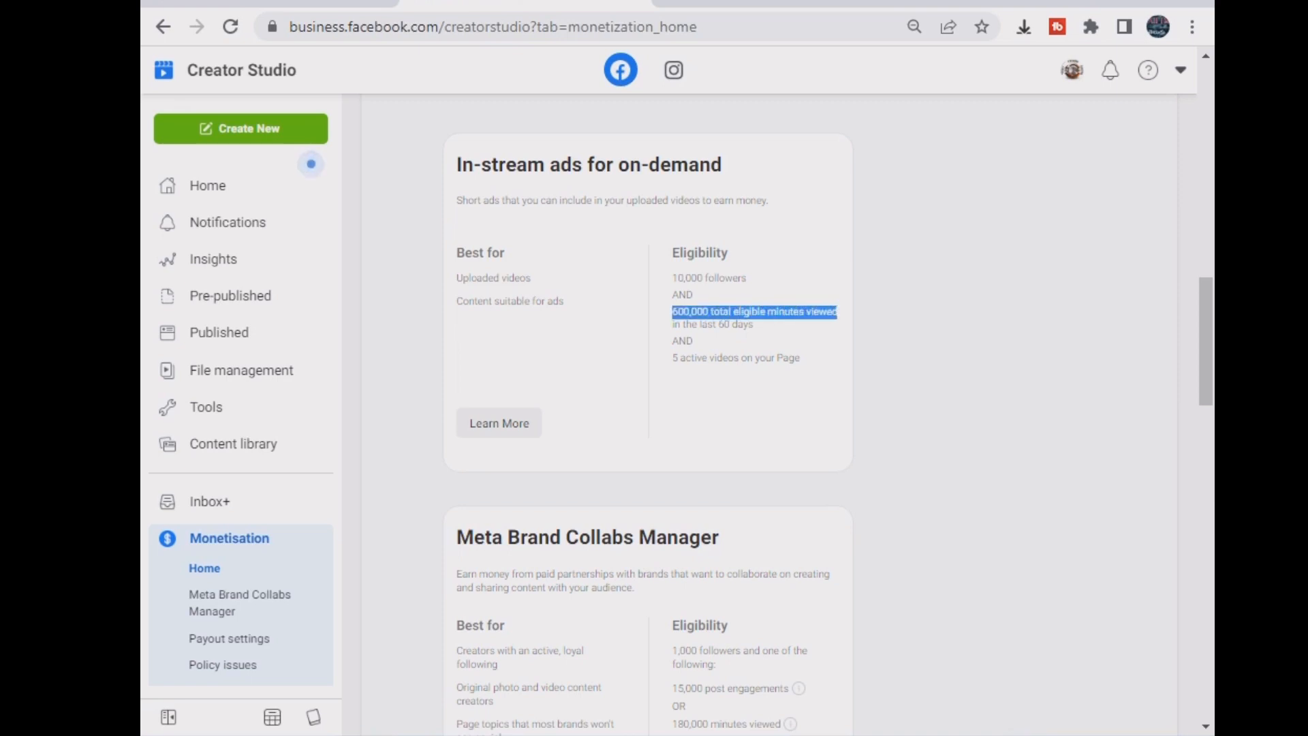
{"action": "left_click", "coordinate": [837, 313]}
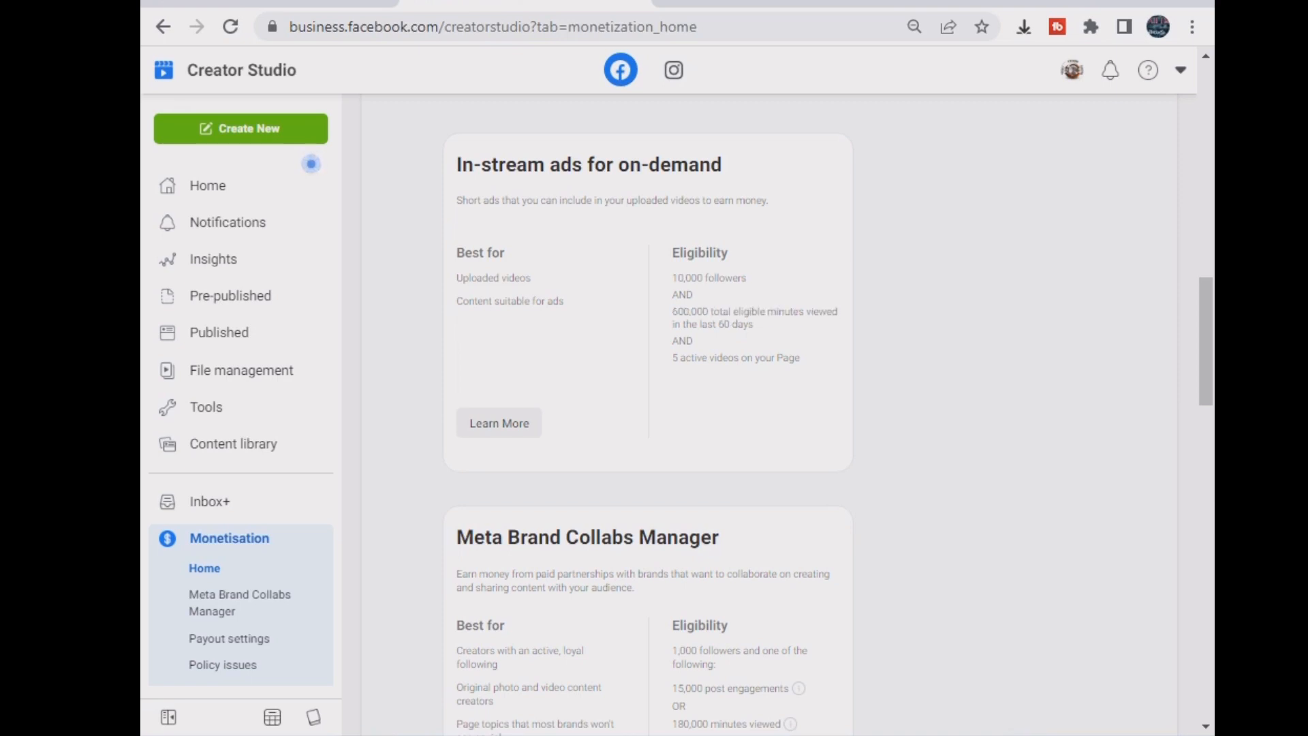
{"action": "left_click_drag", "start_coordinate": [673, 357], "coordinate": [800, 358]}
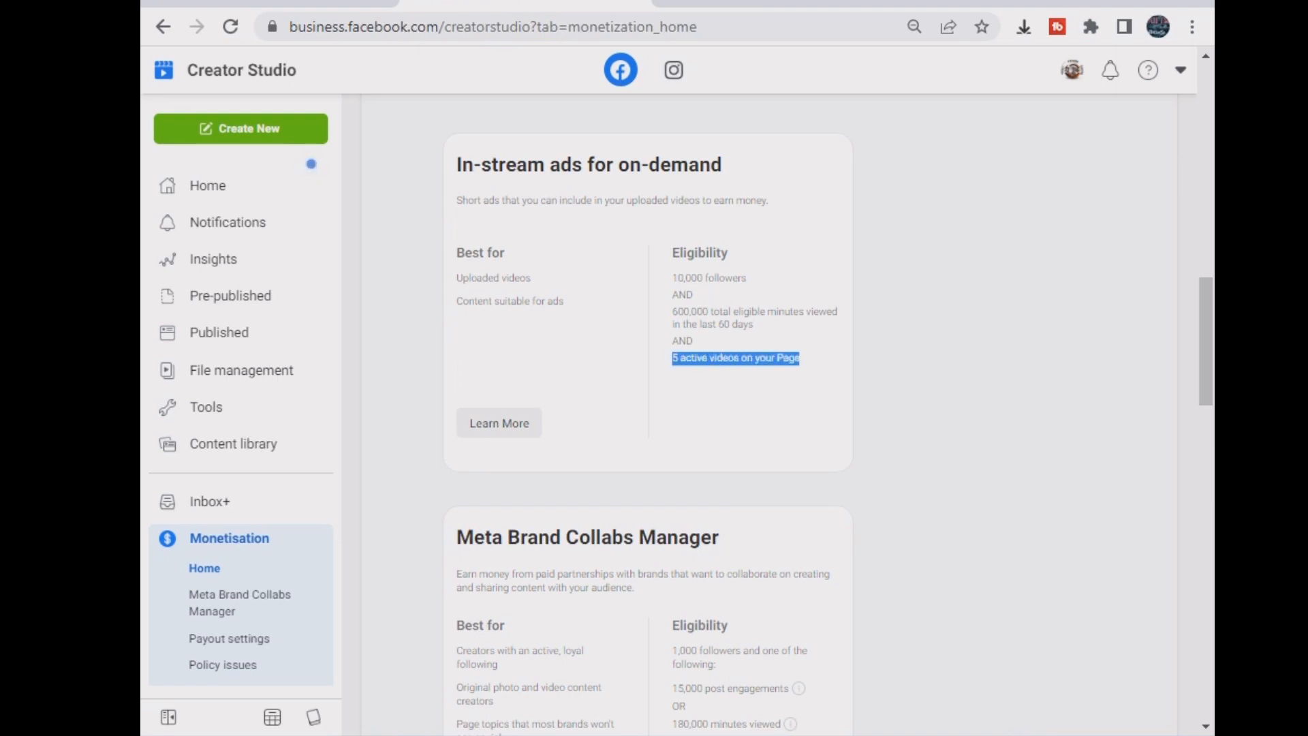
{"action": "left_click", "coordinate": [800, 358]}
{"action": "scroll", "coordinate": [770, 414], "scroll_direction": "down", "scroll_amount": 4}
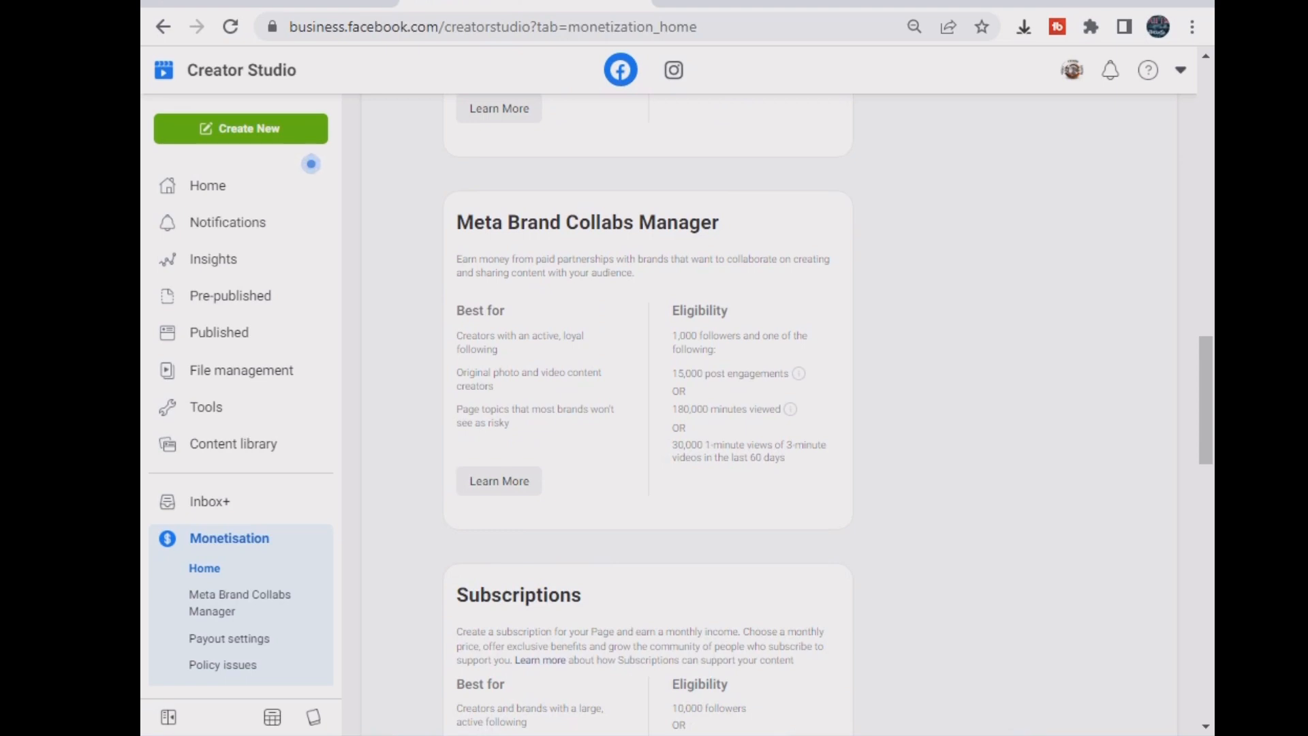
- Highlight the Brand Collabs requirements: 1,000 followers, 15,000 post engagements, 180,000 minutes viewed
{"action": "mouse_move", "coordinate": [798, 373]}
{"action": "left_click_drag", "start_coordinate": [672, 335], "coordinate": [716, 349]}
{"action": "left_click_drag", "start_coordinate": [673, 374], "coordinate": [789, 373]}
{"action": "left_click", "coordinate": [784, 376]}
{"action": "left_click_drag", "start_coordinate": [672, 410], "coordinate": [781, 409]}
{"action": "left_click", "coordinate": [780, 409]}
{"action": "left_click_drag", "start_coordinate": [671, 310], "coordinate": [784, 458]}
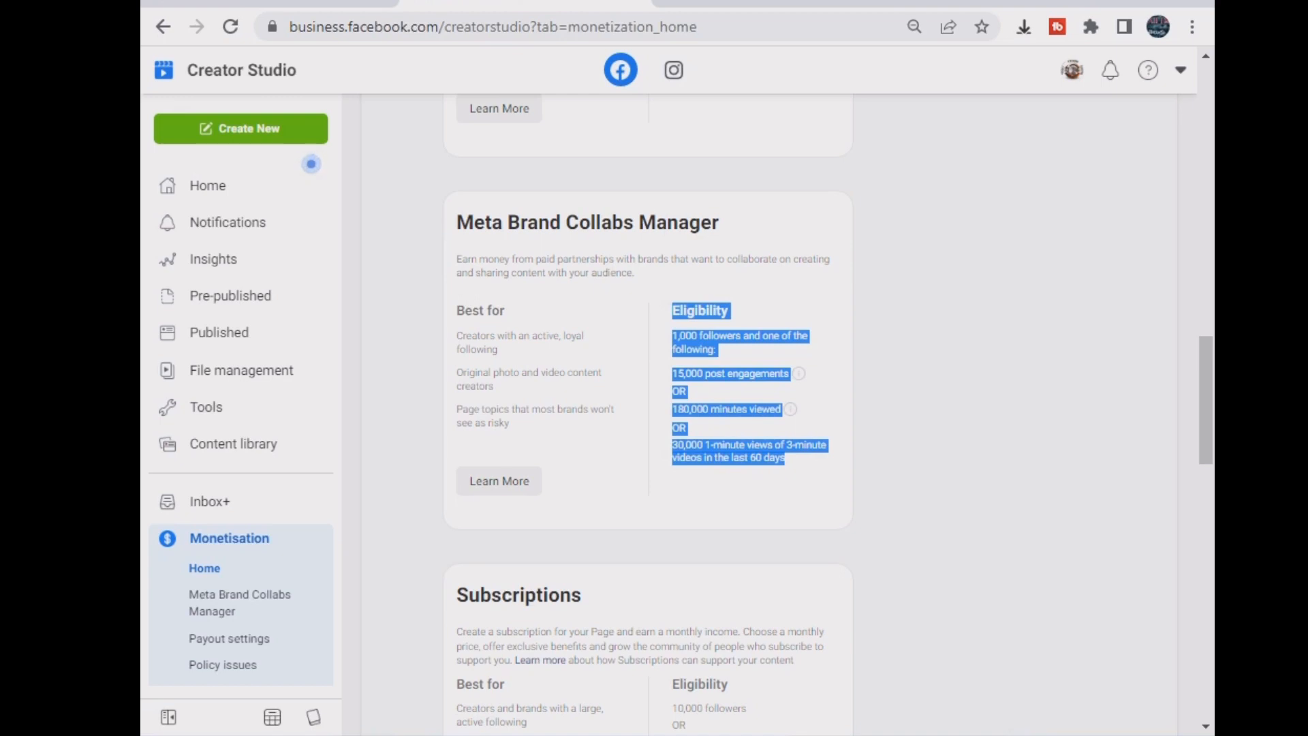
- Re-highlight the full Meta Brand Collabs Manager eligibility list
{"action": "scroll", "coordinate": [722, 409], "scroll_direction": "down", "scroll_amount": 1}
{"action": "scroll", "coordinate": [722, 408], "scroll_direction": "up", "scroll_amount": 1}
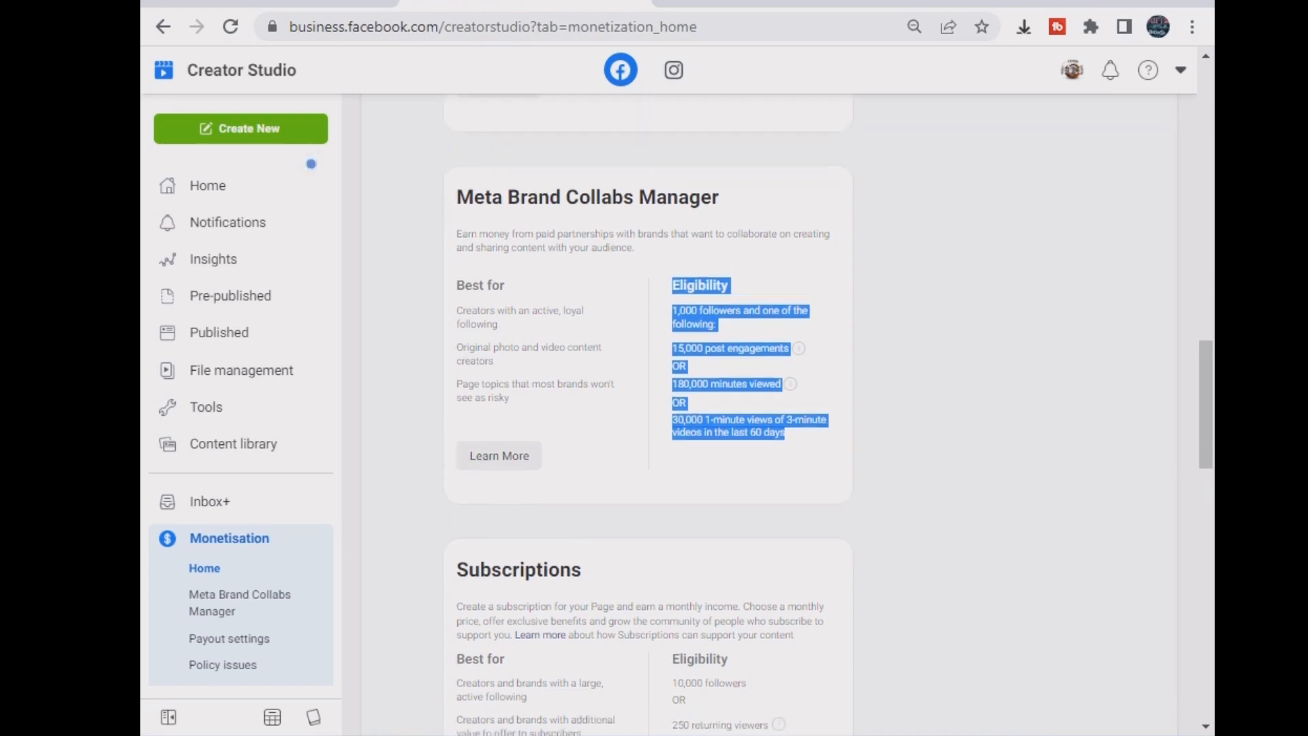
{"action": "left_click_drag", "start_coordinate": [457, 222], "coordinate": [720, 223]}
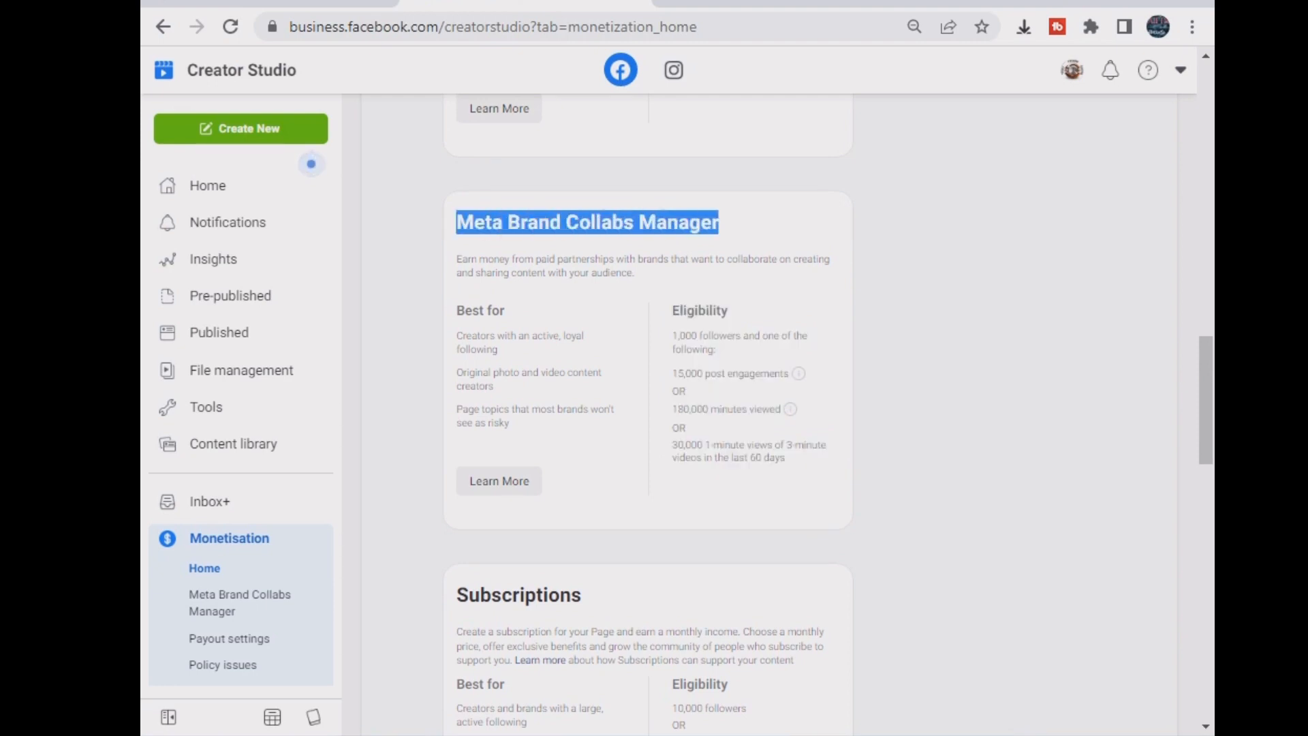
{"action": "left_click_drag", "start_coordinate": [672, 310], "coordinate": [787, 457]}
{"action": "left_click", "coordinate": [787, 458]}
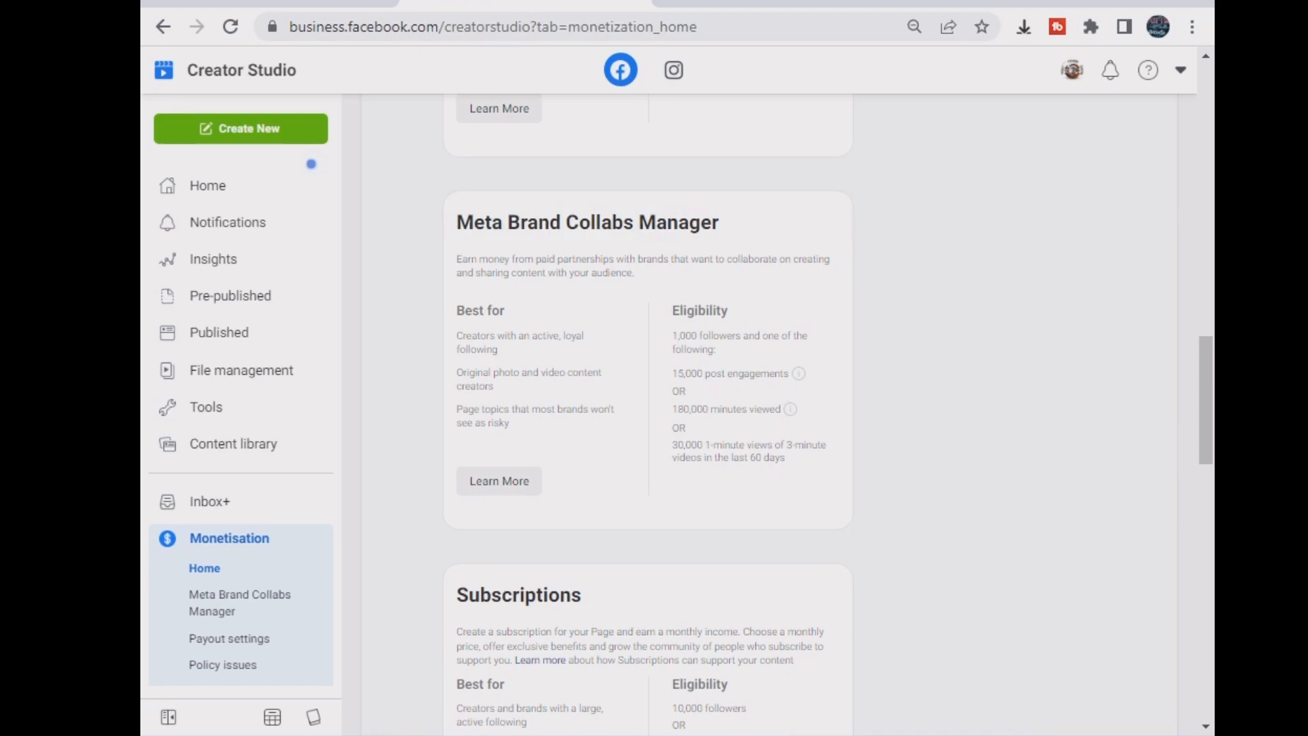
{"action": "left_click_drag", "start_coordinate": [672, 310], "coordinate": [787, 458]}
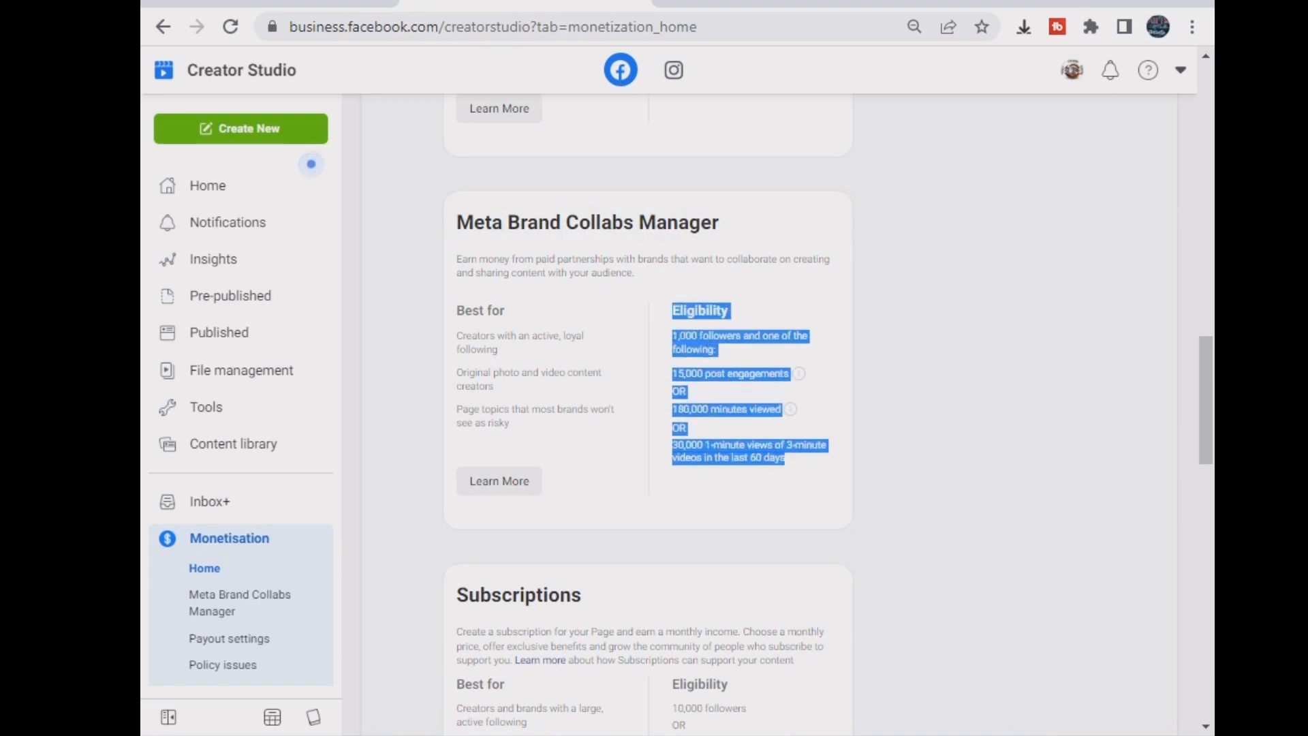
{"action": "left_click", "coordinate": [787, 458]}
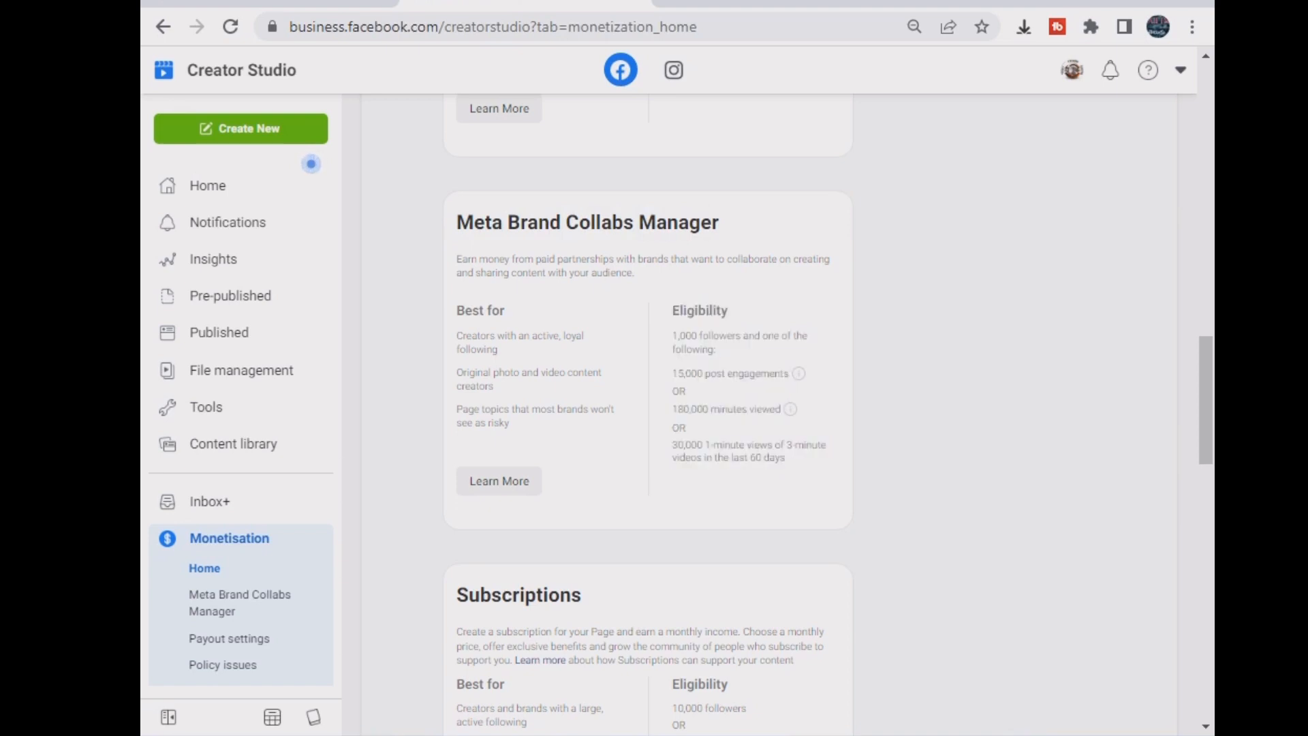
- Highlight the In-stream ads for on-demand heading and its best-for and eligibility text
{"action": "scroll", "coordinate": [787, 457], "scroll_direction": "up", "scroll_amount": 4}
{"action": "scroll", "coordinate": [769, 409], "scroll_direction": "up", "scroll_amount": 3}
{"action": "left_click_drag", "start_coordinate": [456, 375], "coordinate": [723, 375]}
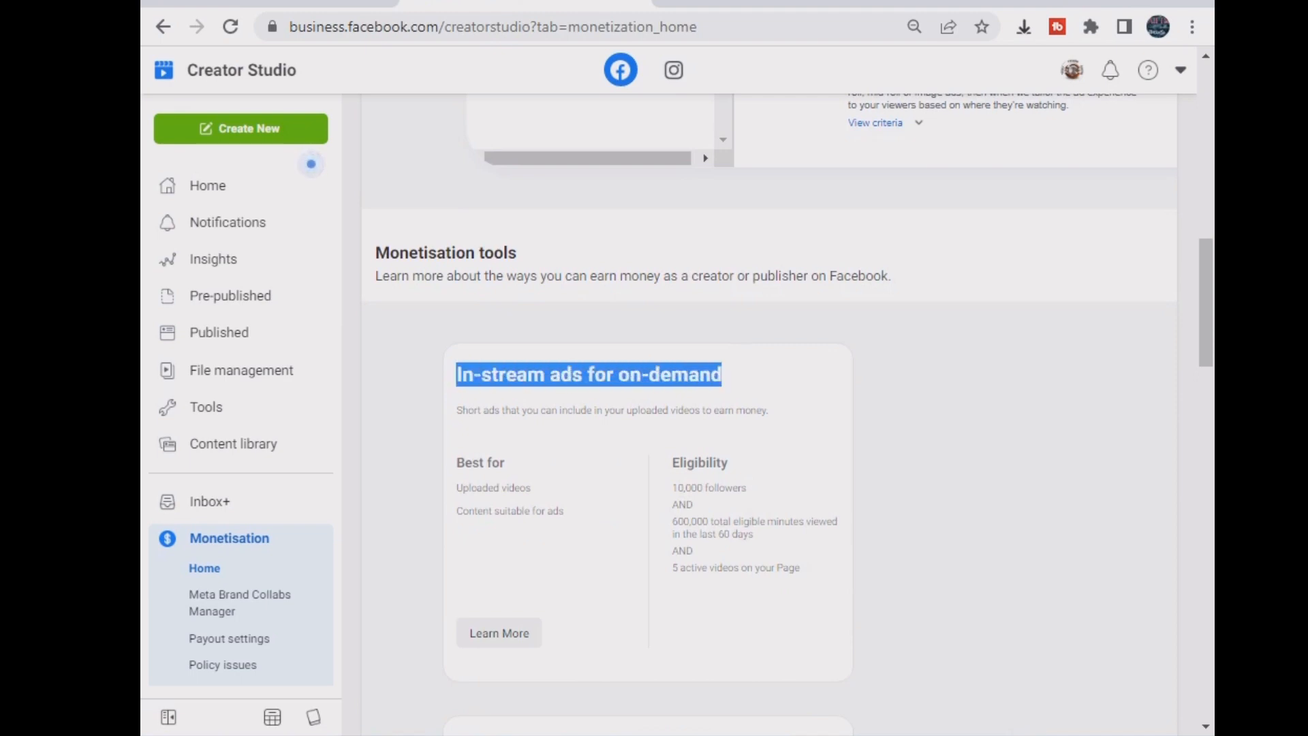
{"action": "left_click", "coordinate": [723, 376]}
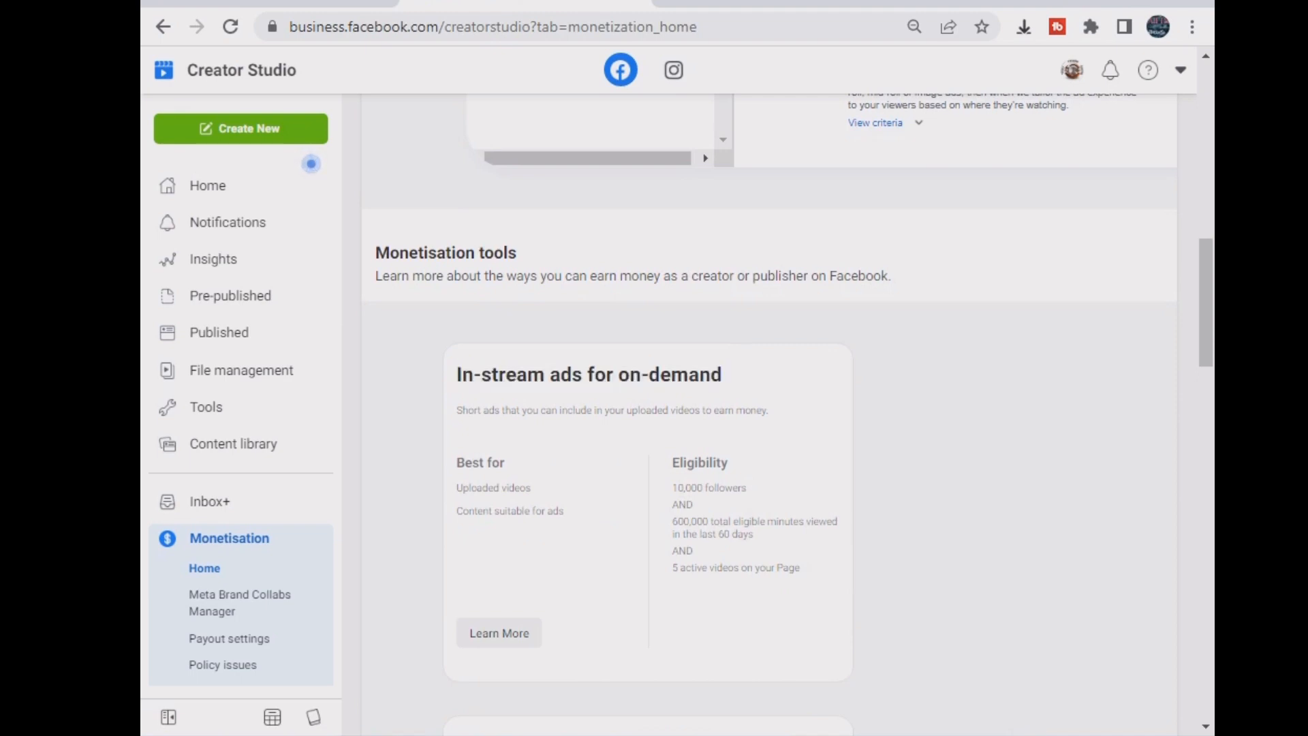
{"action": "left_click_drag", "start_coordinate": [669, 410], "coordinate": [793, 568]}
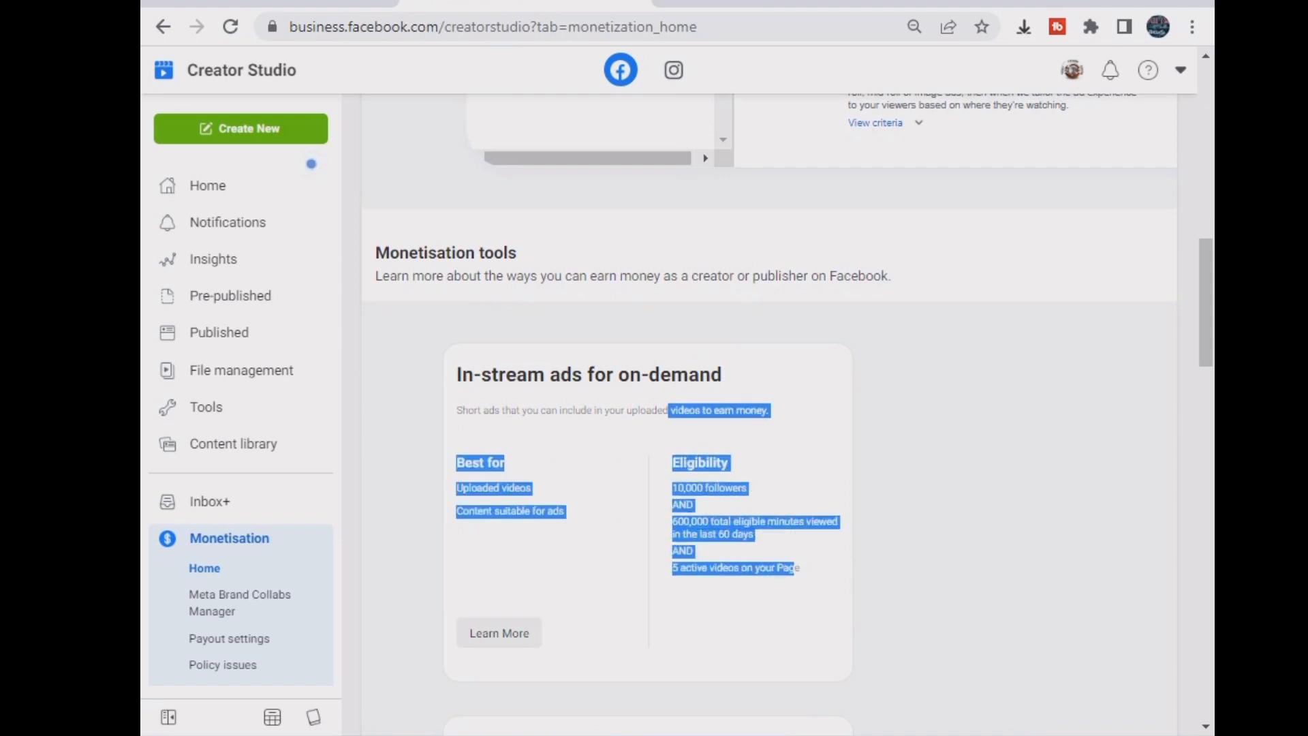
{"action": "left_click", "coordinate": [796, 571]}
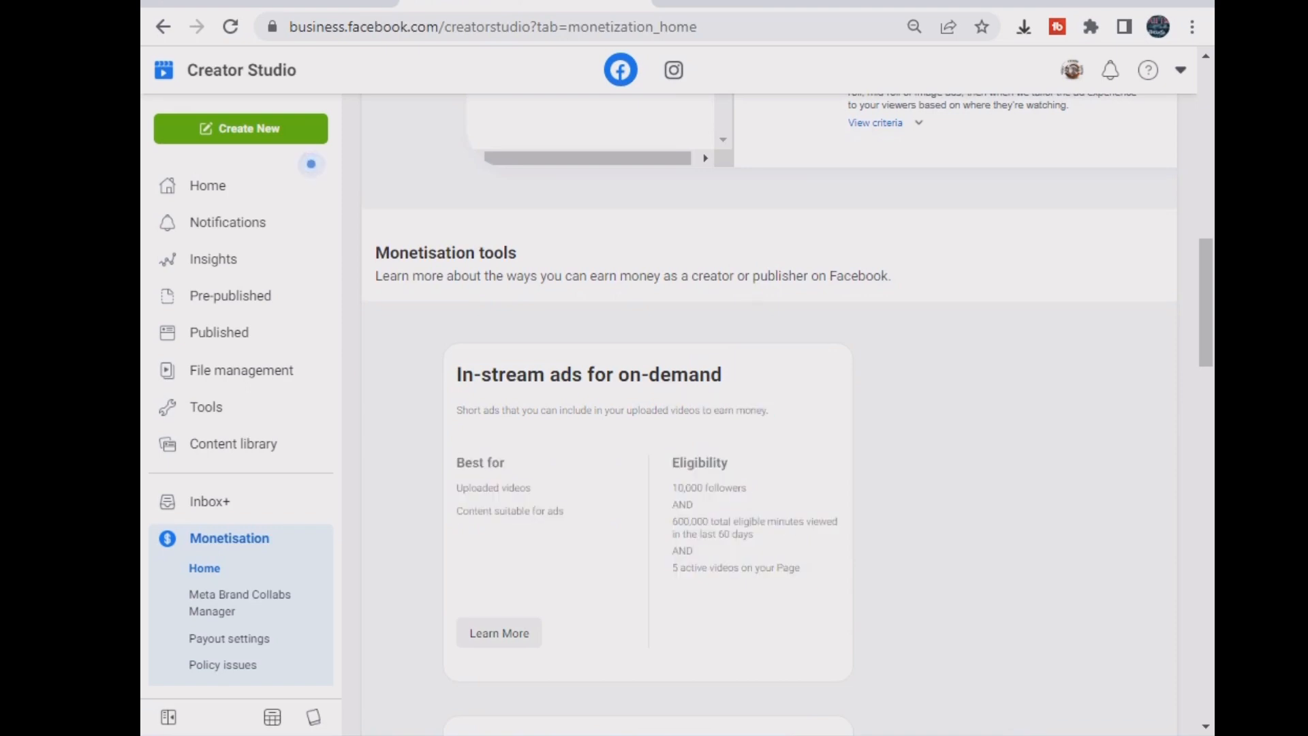
- Scroll down to Subscriptions and highlight its heading and eligibility requirements
{"action": "scroll", "coordinate": [799, 579], "scroll_direction": "down", "scroll_amount": 3}
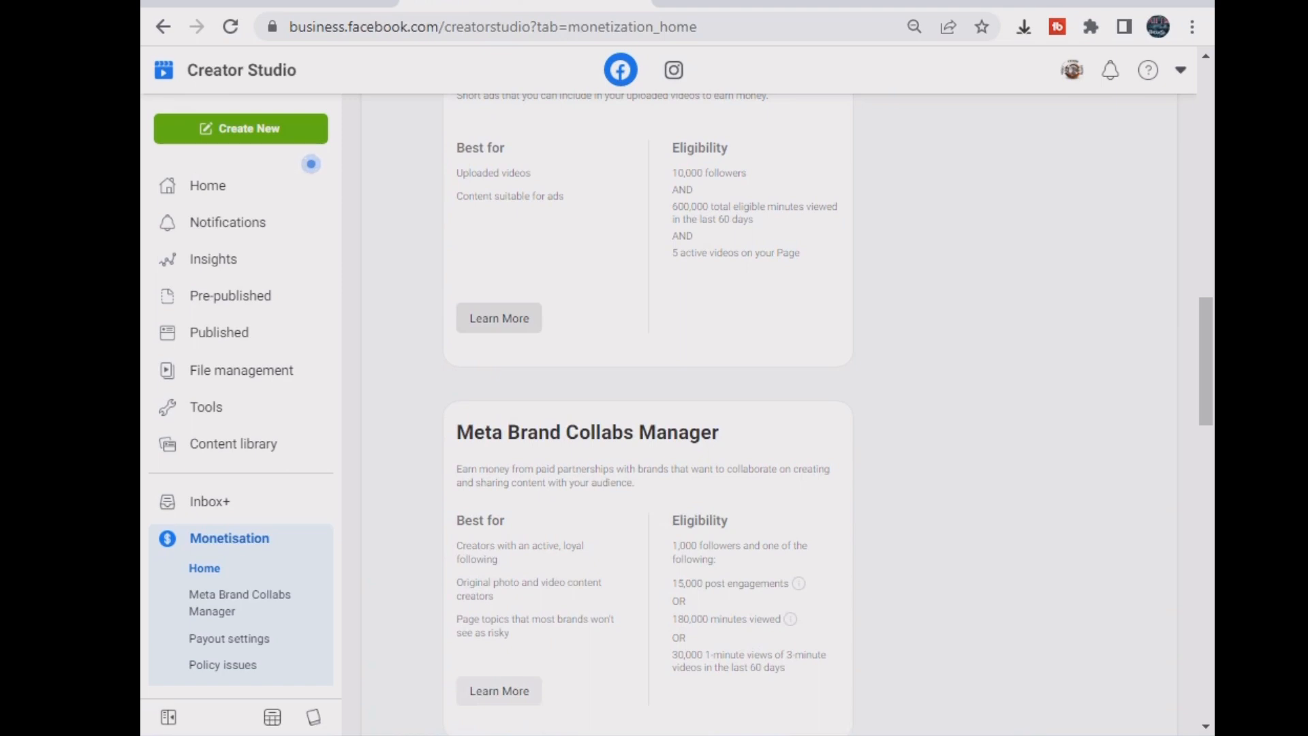
{"action": "left_click", "coordinate": [498, 318]}
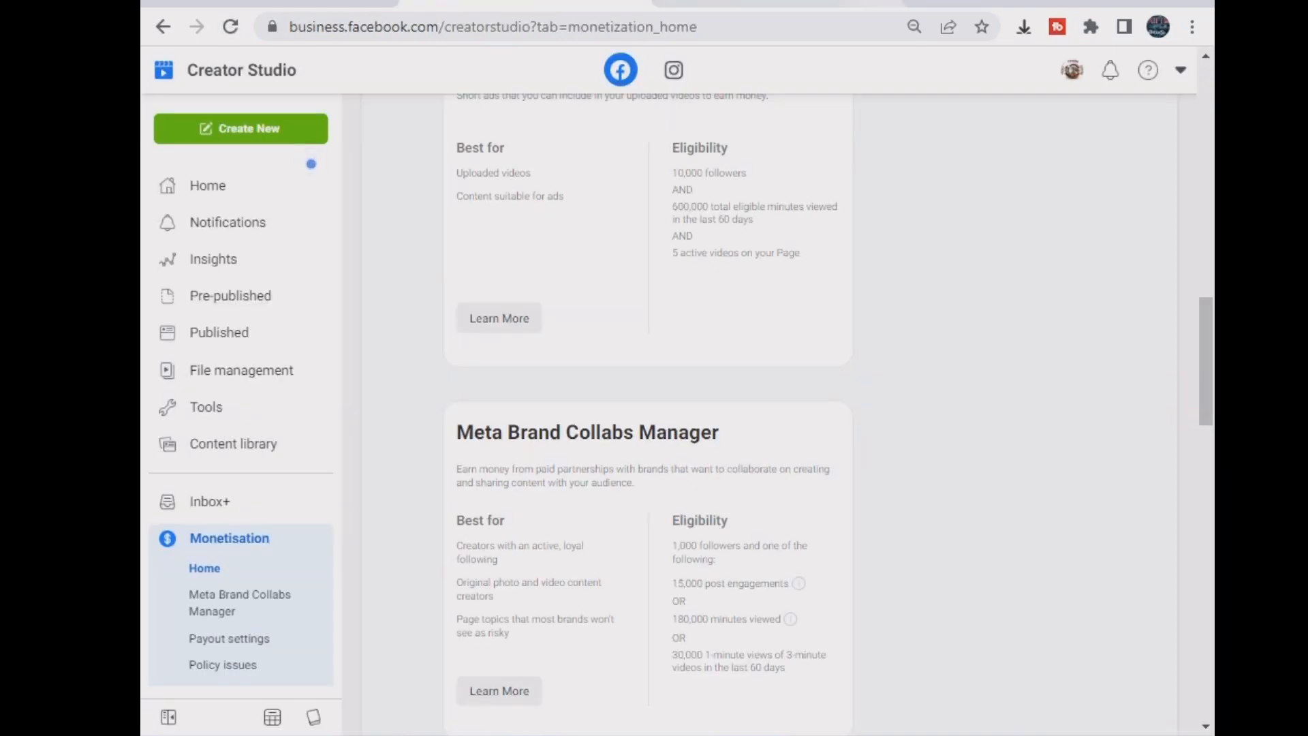
{"action": "scroll", "coordinate": [647, 409], "scroll_direction": "down", "scroll_amount": 7}
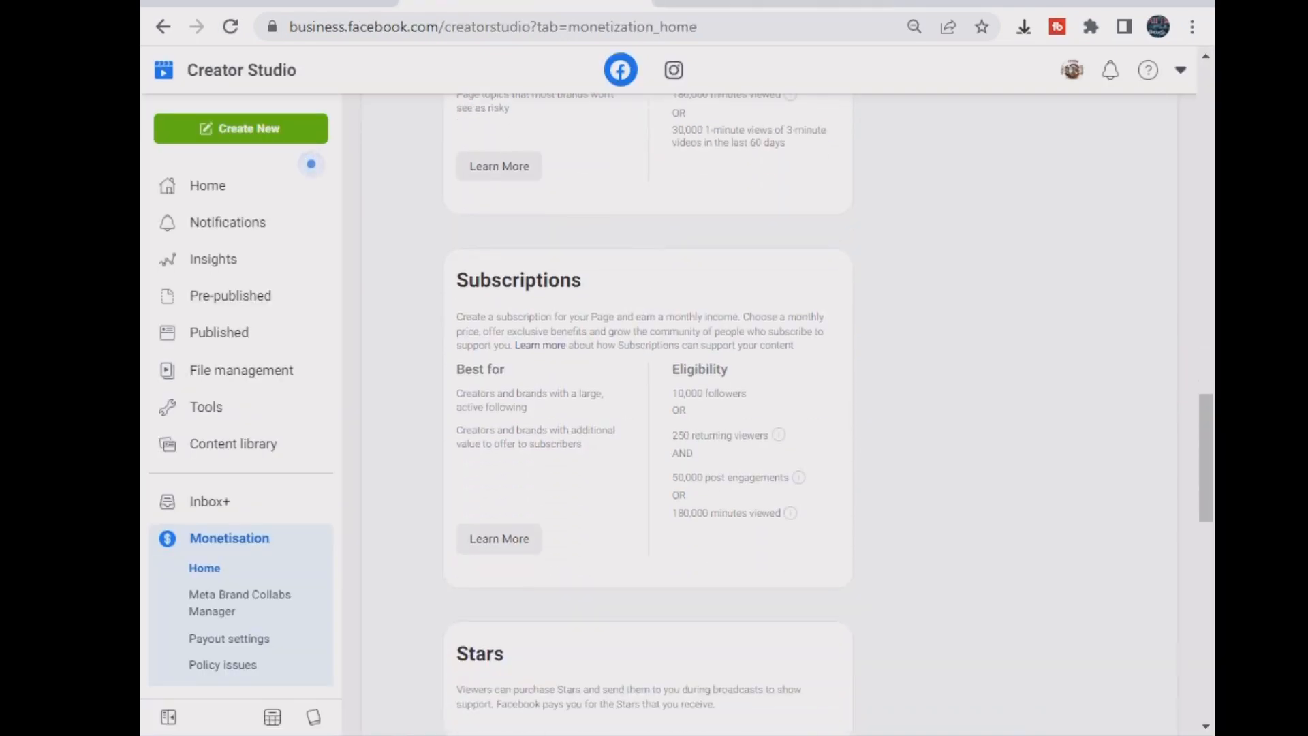
{"action": "left_click_drag", "start_coordinate": [456, 280], "coordinate": [583, 280]}
{"action": "left_click", "coordinate": [583, 280]}
{"action": "left_click_drag", "start_coordinate": [672, 393], "coordinate": [781, 513]}
{"action": "scroll", "coordinate": [654, 409], "scroll_direction": "down", "scroll_amount": 5}
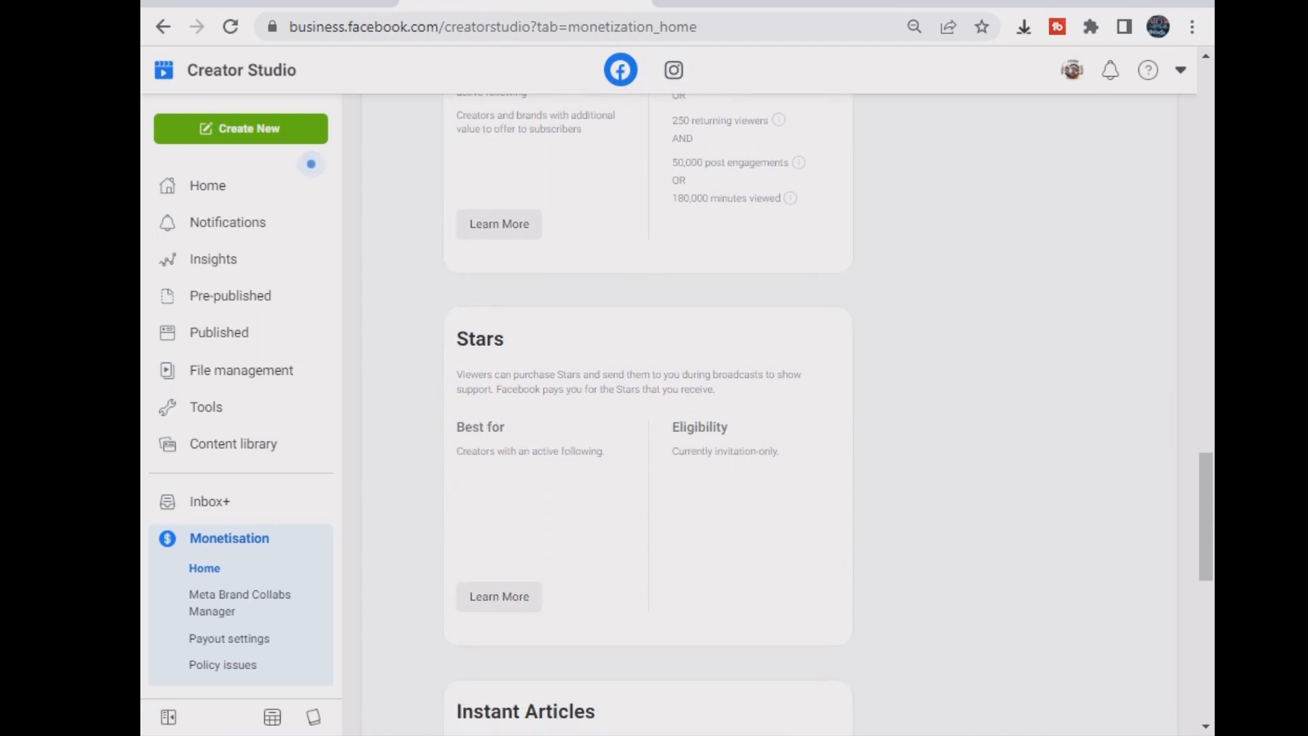
{"action": "left_click_drag", "start_coordinate": [659, 389], "coordinate": [781, 452]}
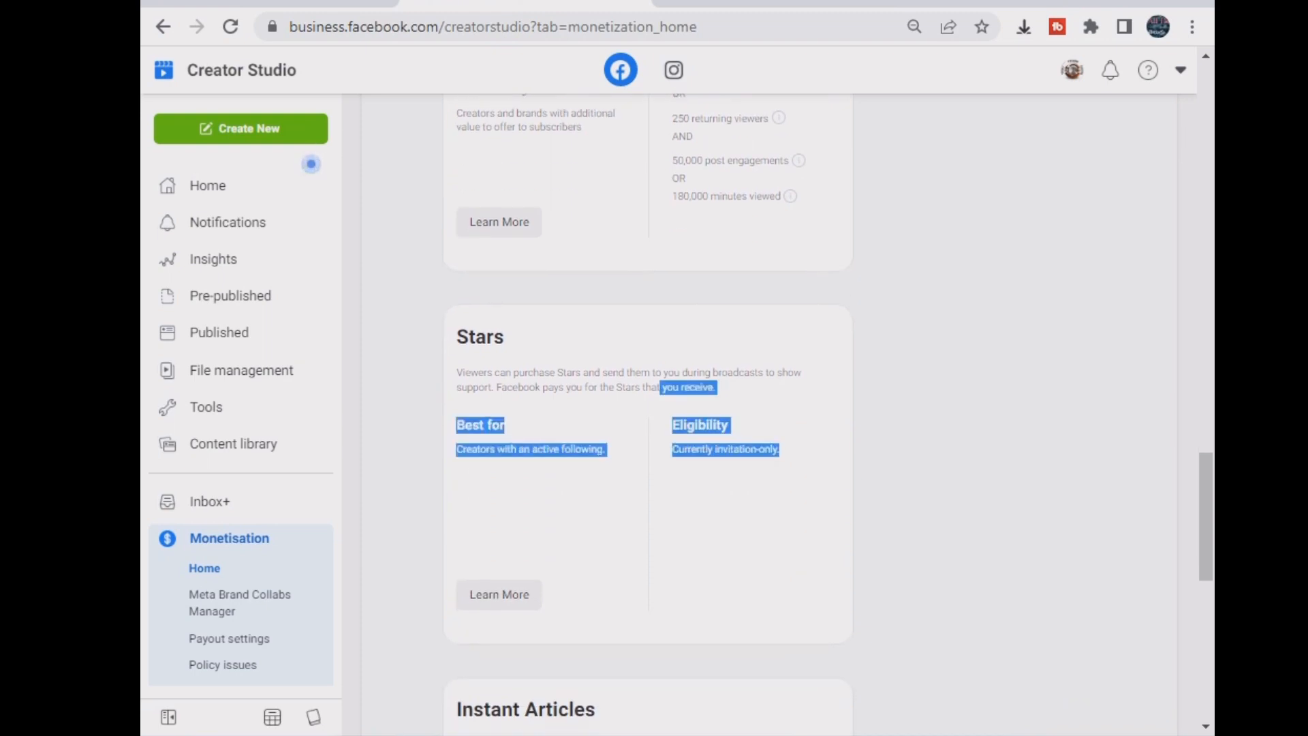
{"action": "scroll", "coordinate": [654, 409], "scroll_direction": "down", "scroll_amount": 8}
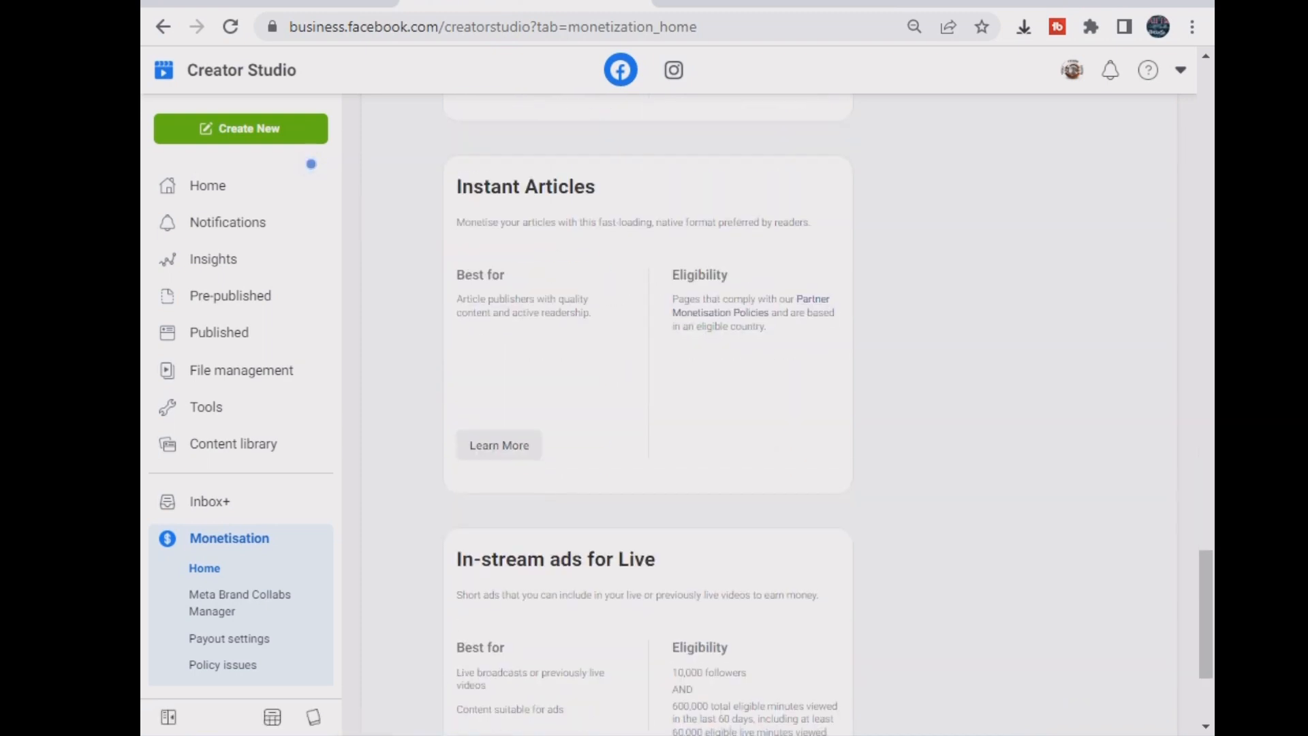
{"action": "left_click_drag", "start_coordinate": [671, 273], "coordinate": [766, 328]}
{"action": "scroll", "coordinate": [654, 409], "scroll_direction": "down", "scroll_amount": 3}
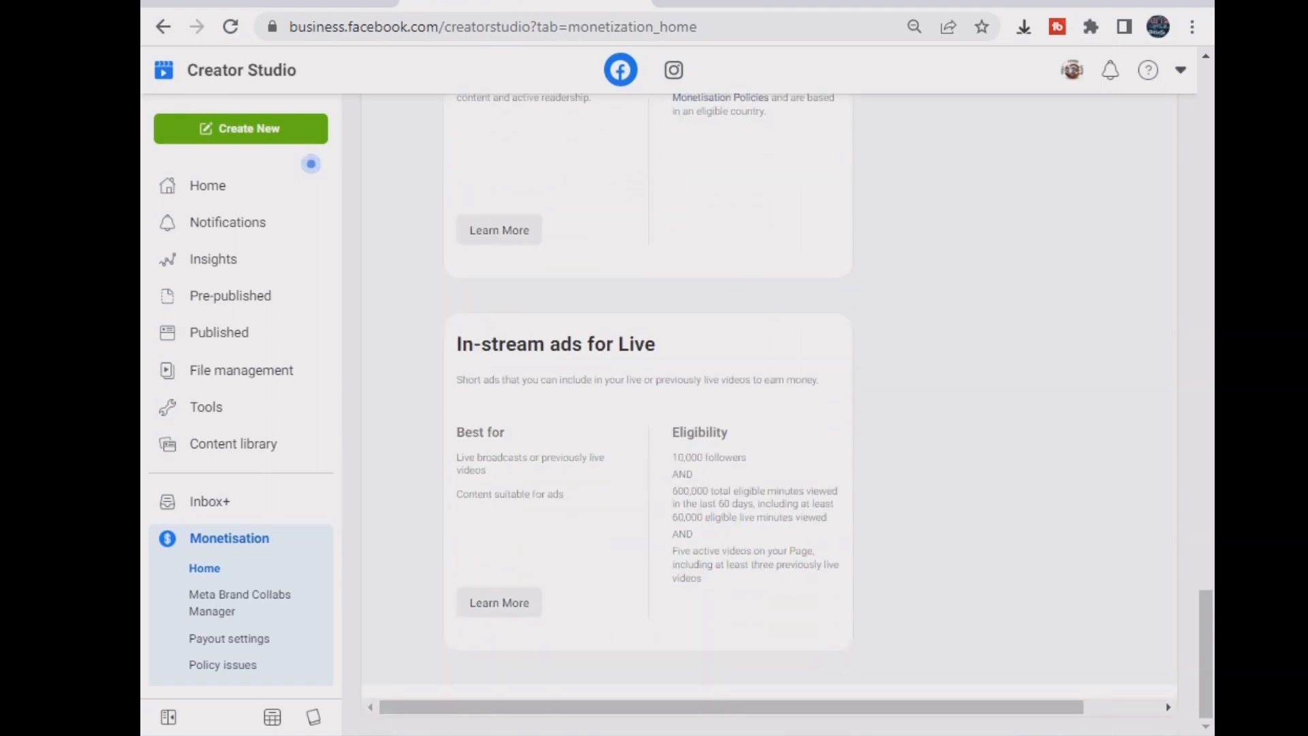
{"action": "left_click_drag", "start_coordinate": [661, 379], "coordinate": [702, 578]}
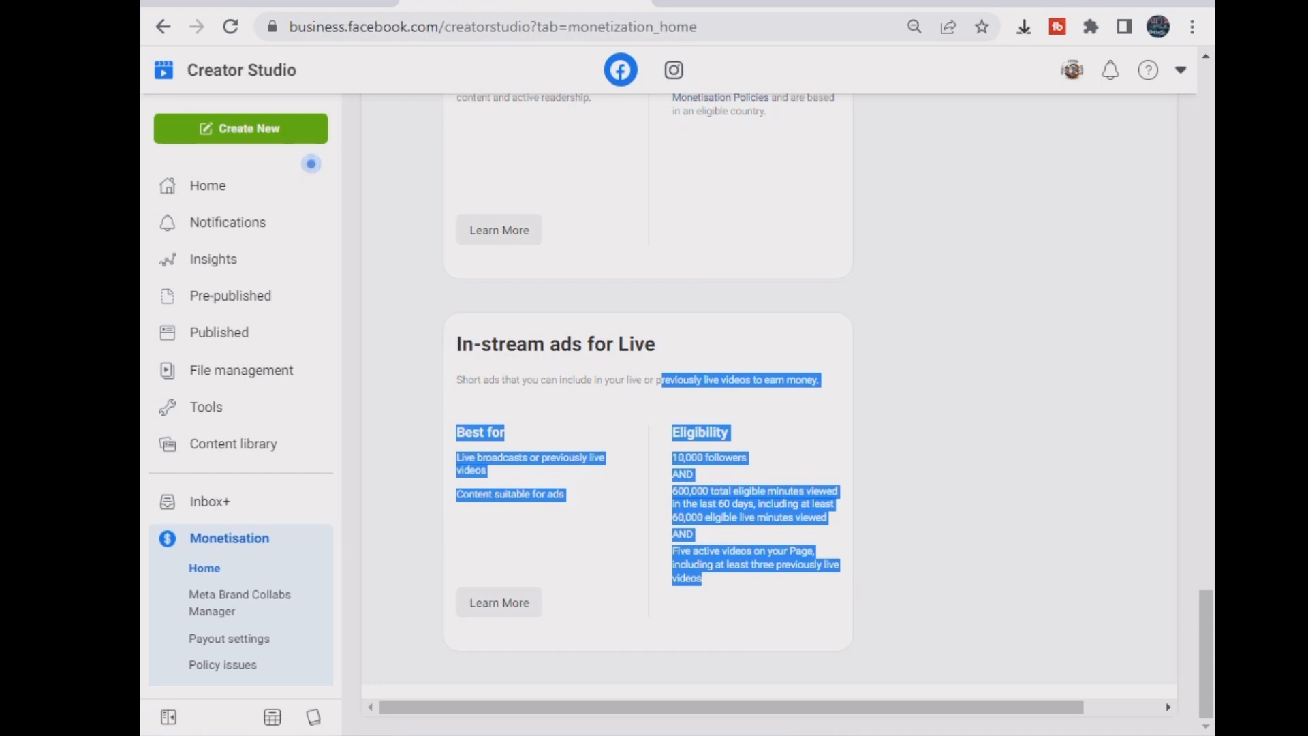
{"action": "left_click", "coordinate": [757, 545]}
{"action": "scroll", "coordinate": [777, 408], "scroll_direction": "up", "scroll_amount": 20}
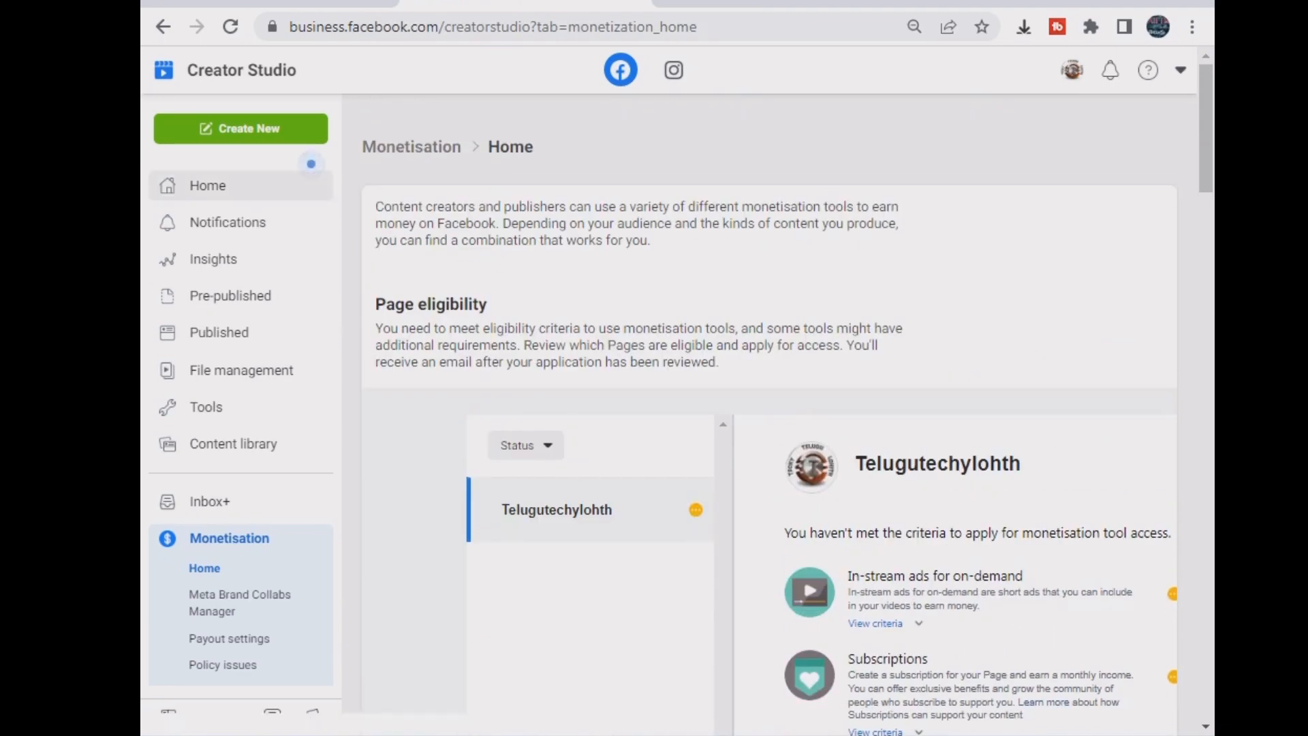
- Go to Creator Studio Home and remove the calendar view announcement
{"action": "left_click", "coordinate": [207, 185]}
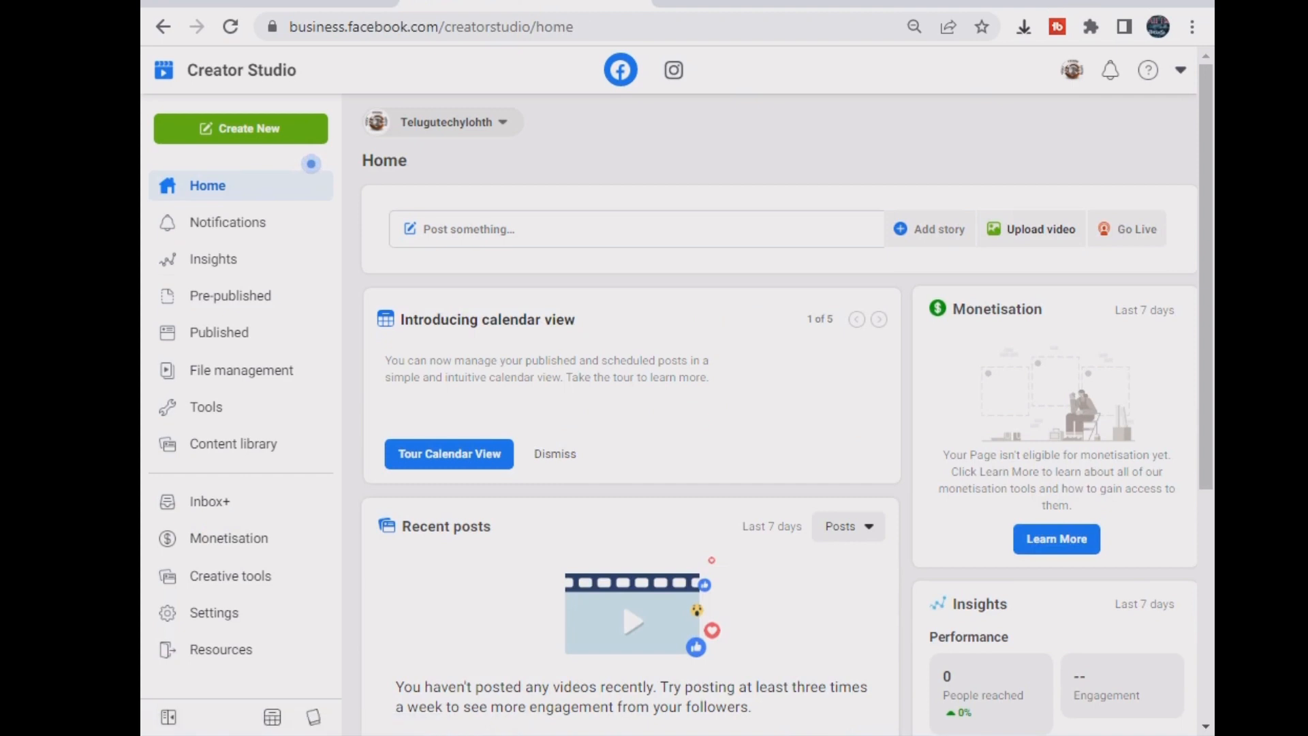
{"action": "key", "text": "alt+Tab"}
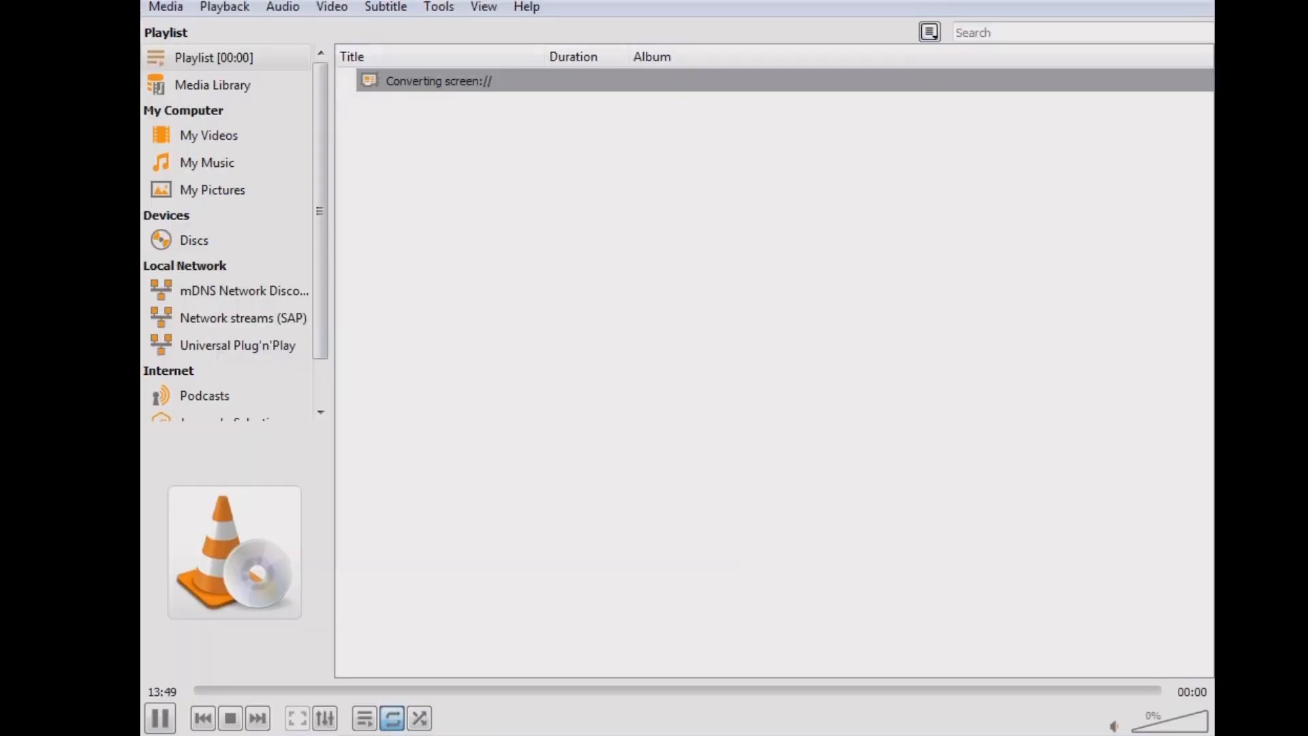
{"action": "key", "text": "alt+Tab"}
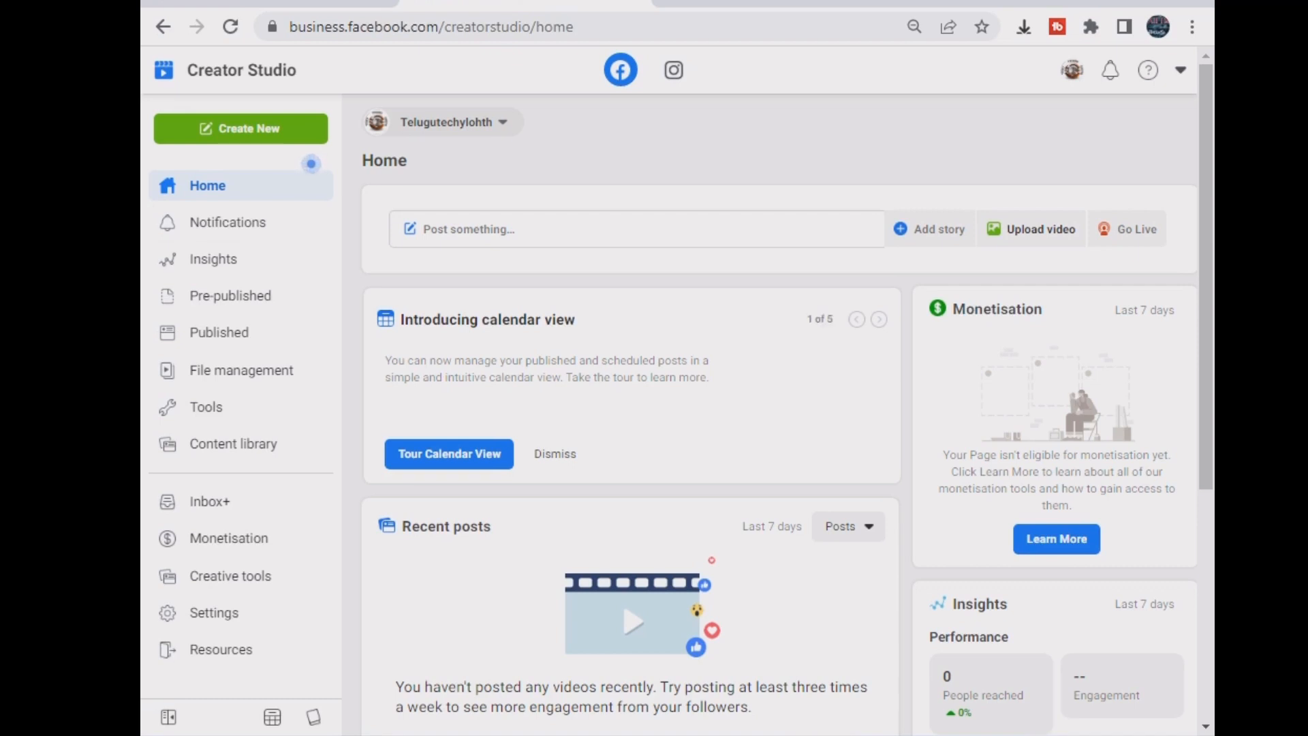
{"action": "left_click", "coordinate": [554, 454]}
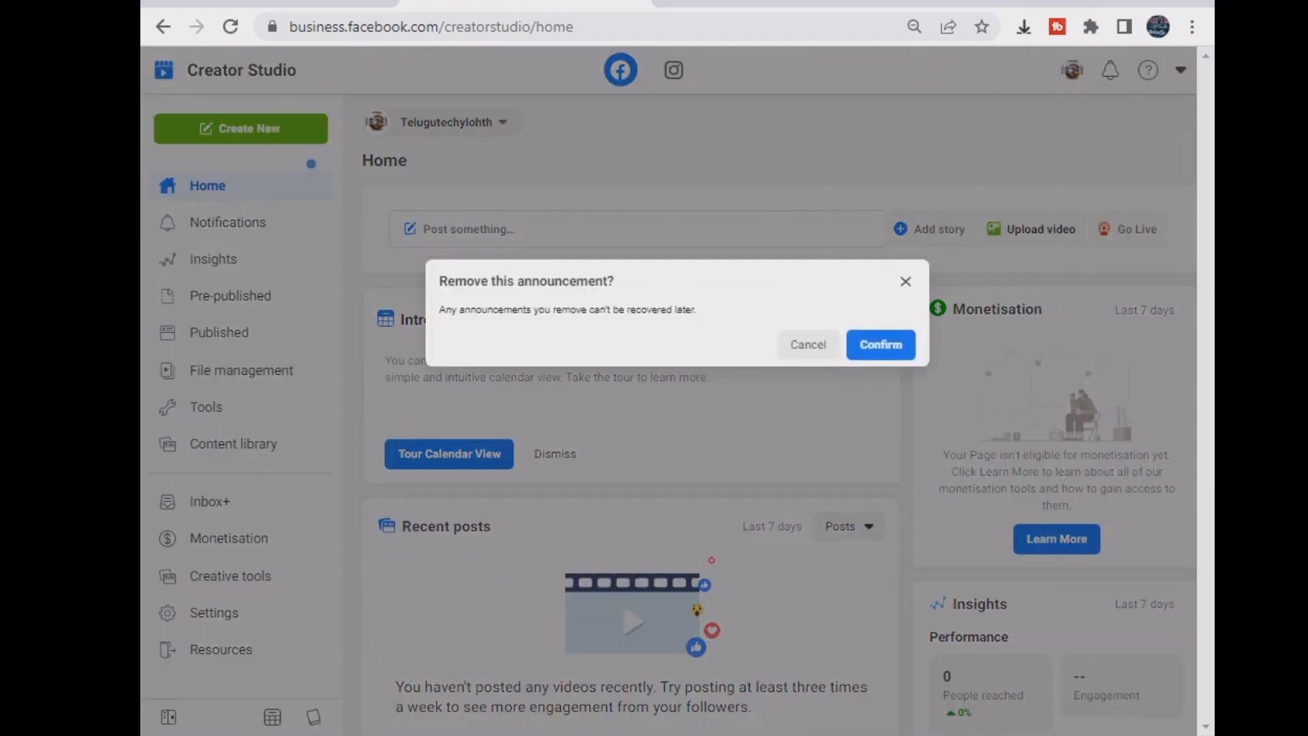
{"action": "key", "text": "Return"}
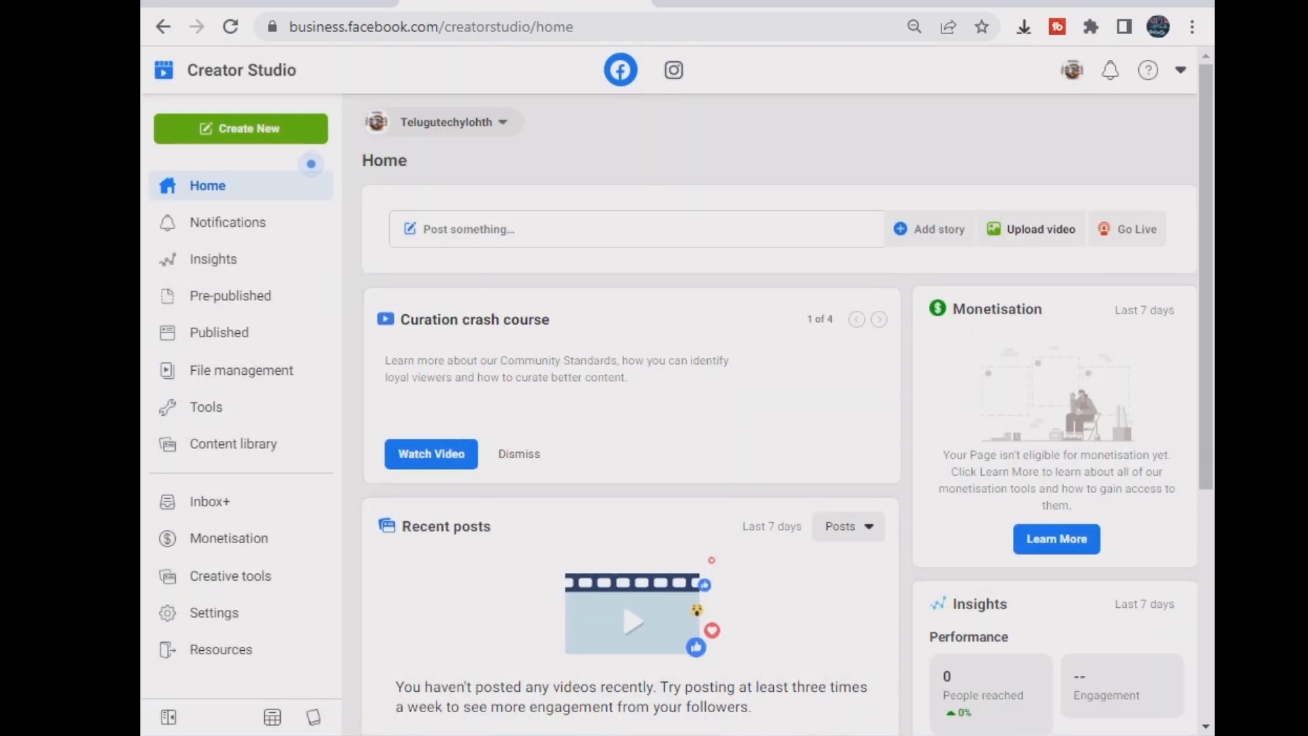
- In the post composer, choose to add a video uploaded from the computer
{"action": "key", "text": "ctrl+shift+Tab"}
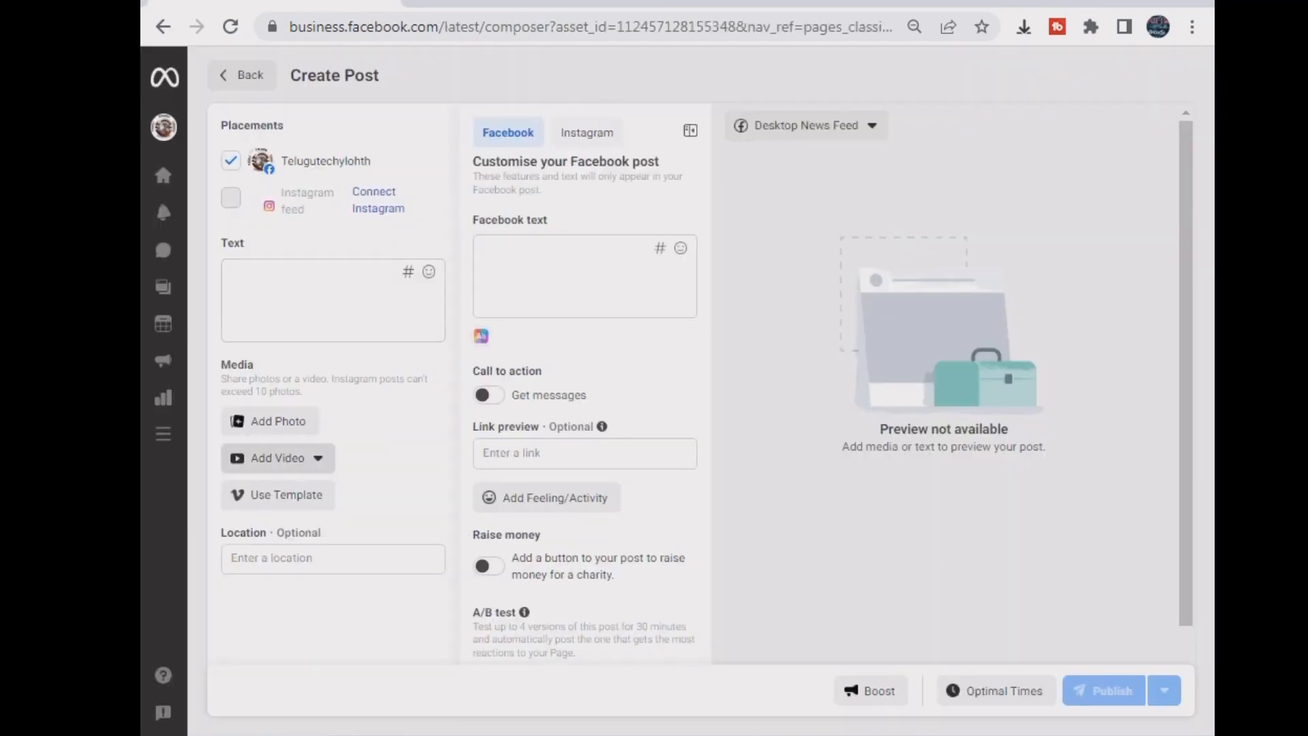
{"action": "left_click", "coordinate": [279, 458]}
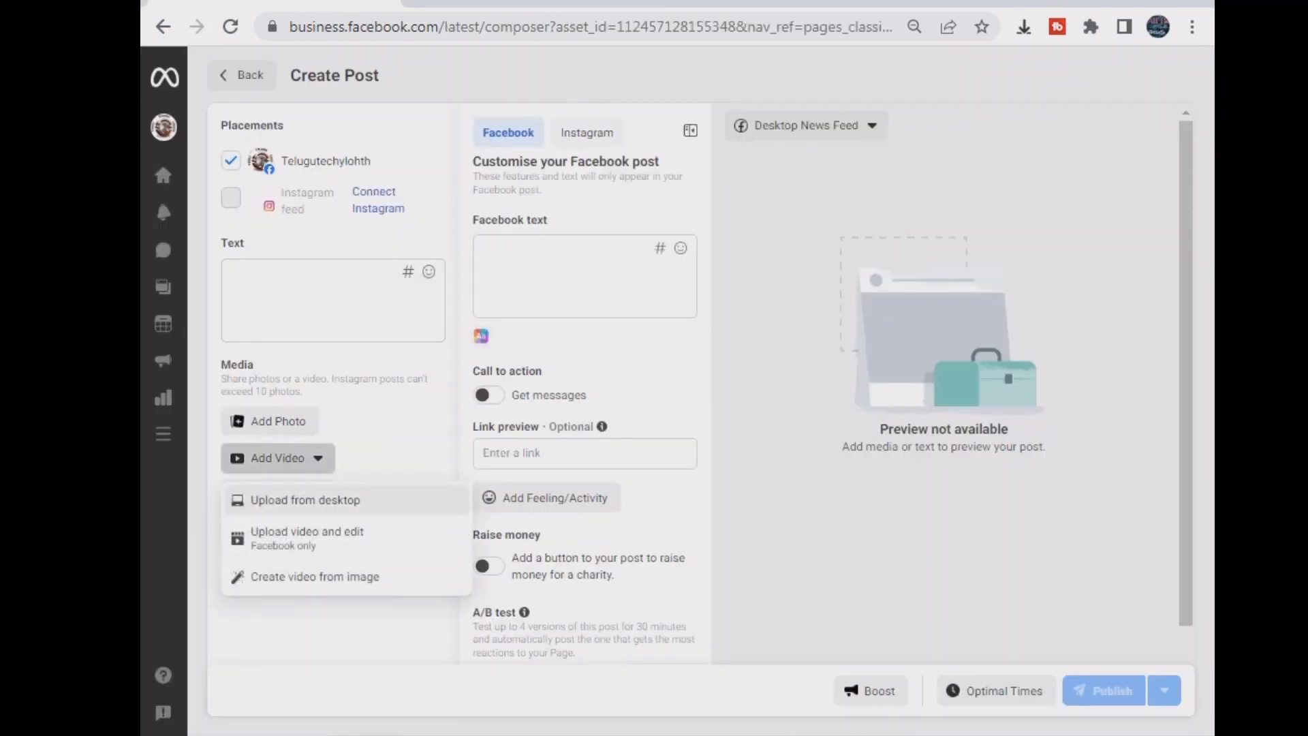
{"action": "left_click", "coordinate": [293, 500]}
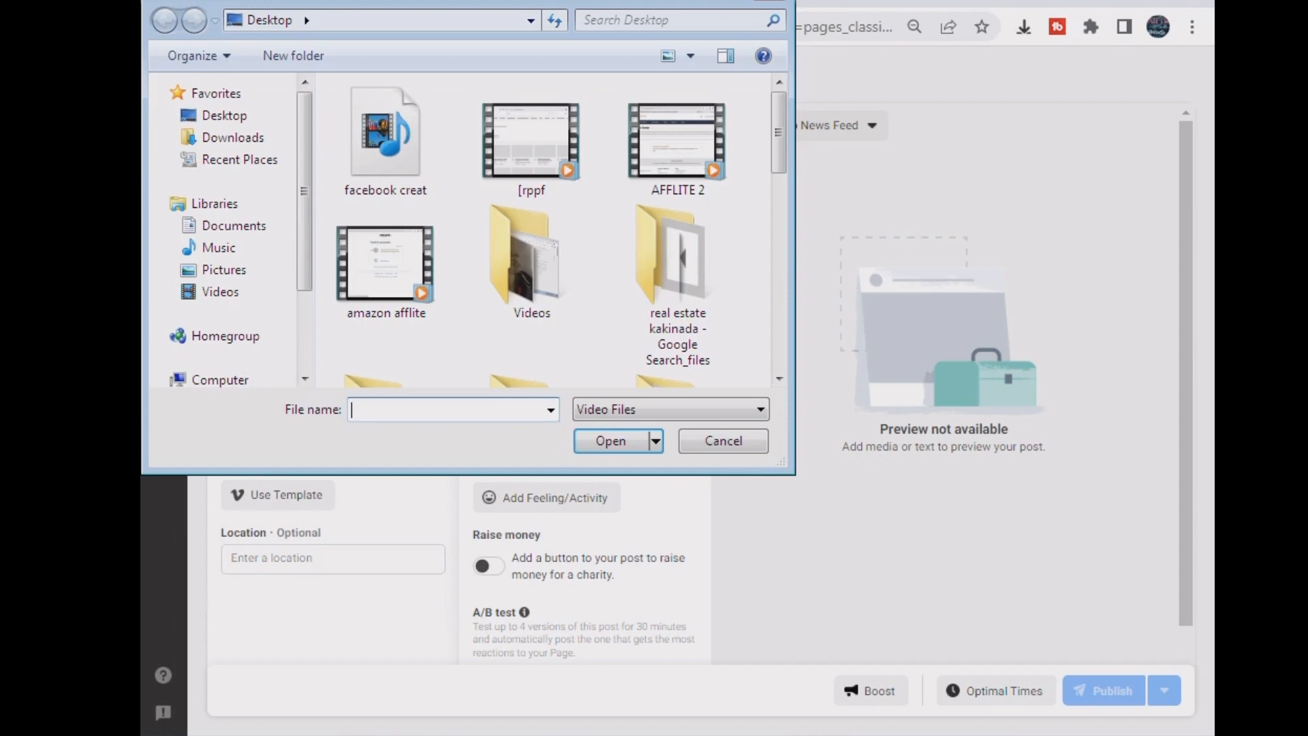
- Select the FRONT PANNEL CONNECTION video in the duplicate videos folder for upload
{"action": "scroll", "coordinate": [674, 163], "scroll_direction": "down", "scroll_amount": 5}
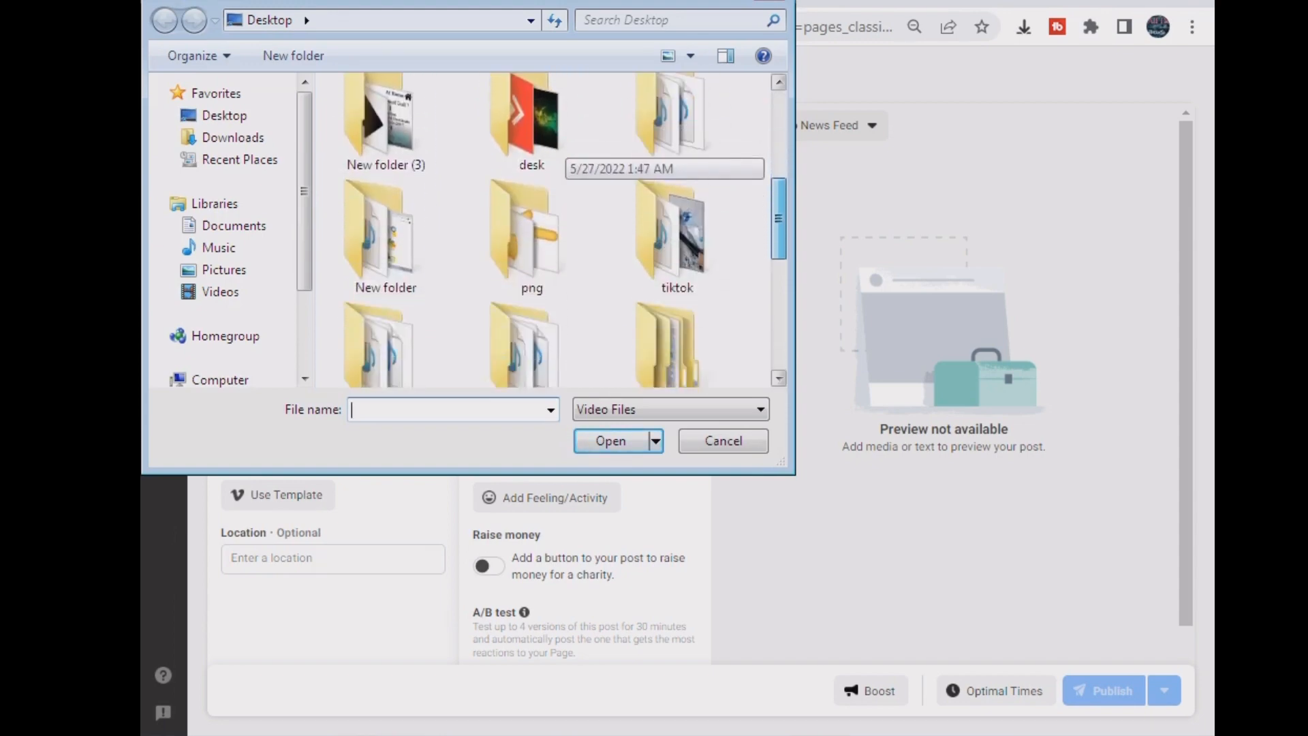
{"action": "scroll", "coordinate": [565, 231], "scroll_direction": "down", "scroll_amount": 5}
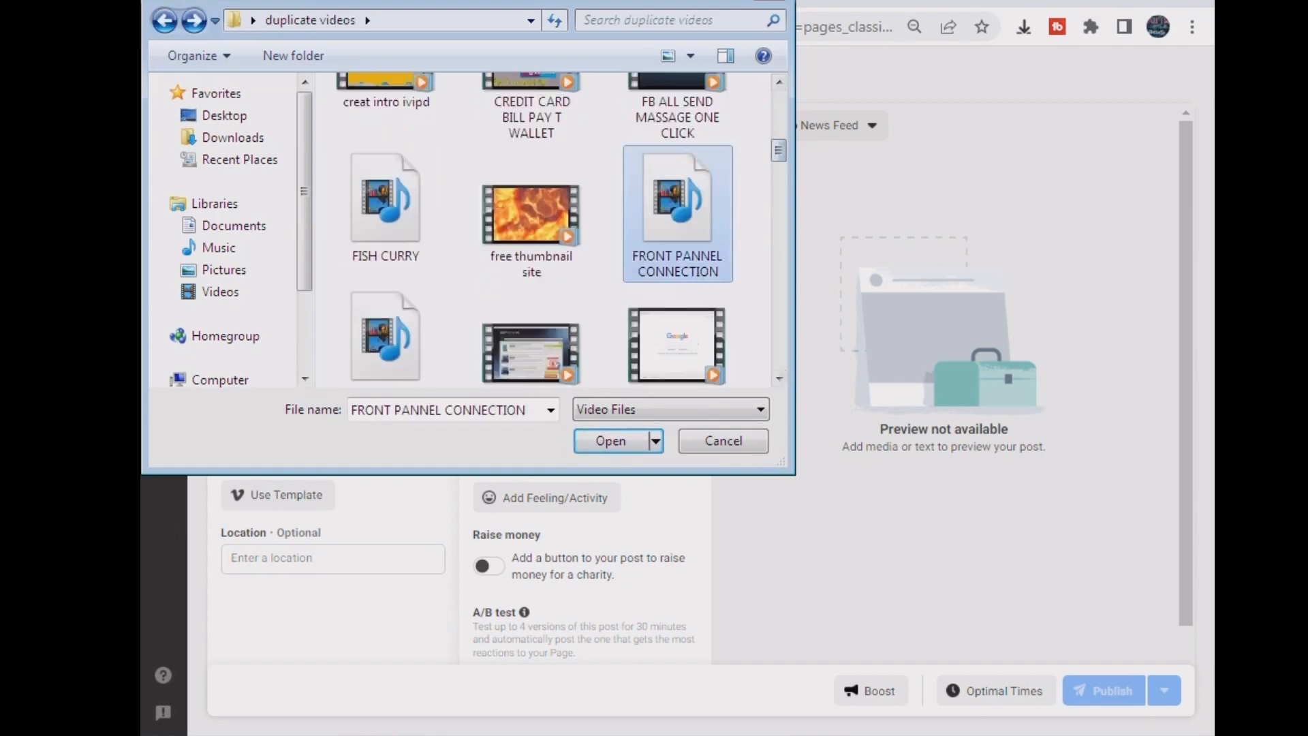
{"action": "left_click", "coordinate": [611, 440]}
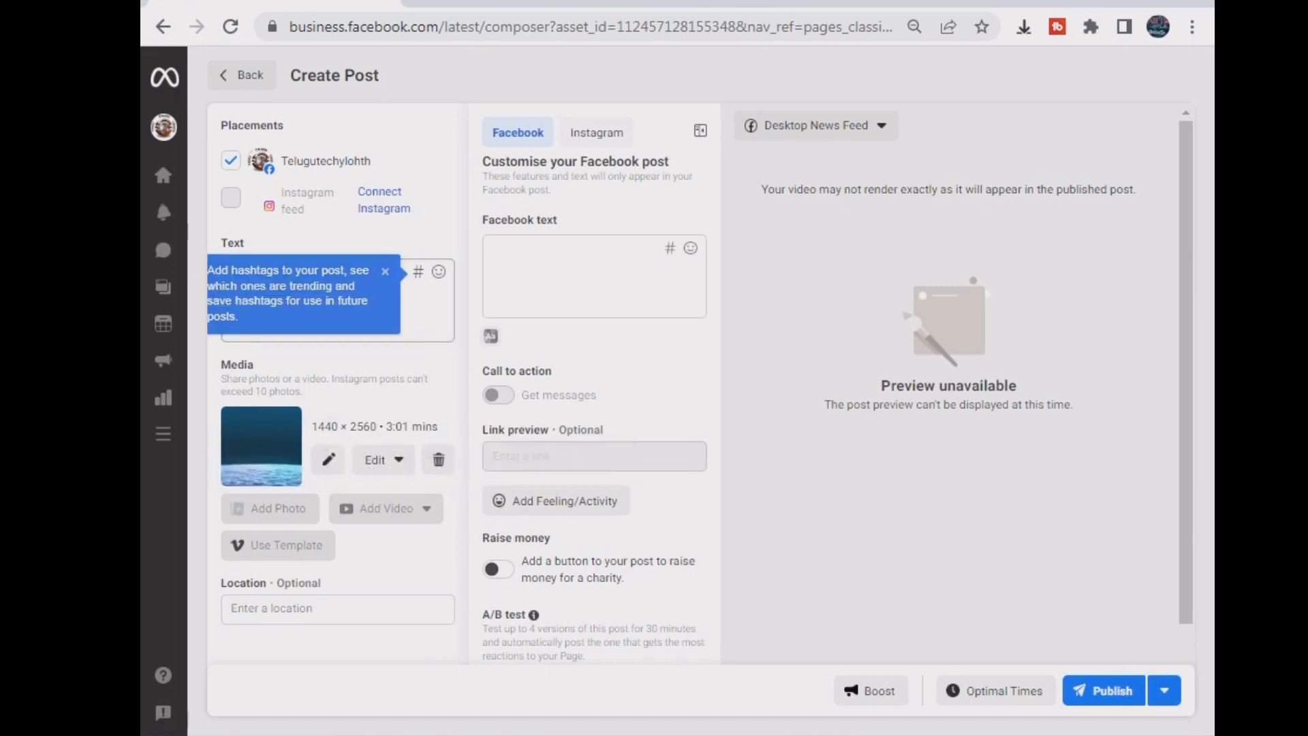
- Begin the post caption, replacing the draft 'FRONT PANNEL PC' and restarting with 'HO'
{"action": "left_click", "coordinate": [421, 307]}
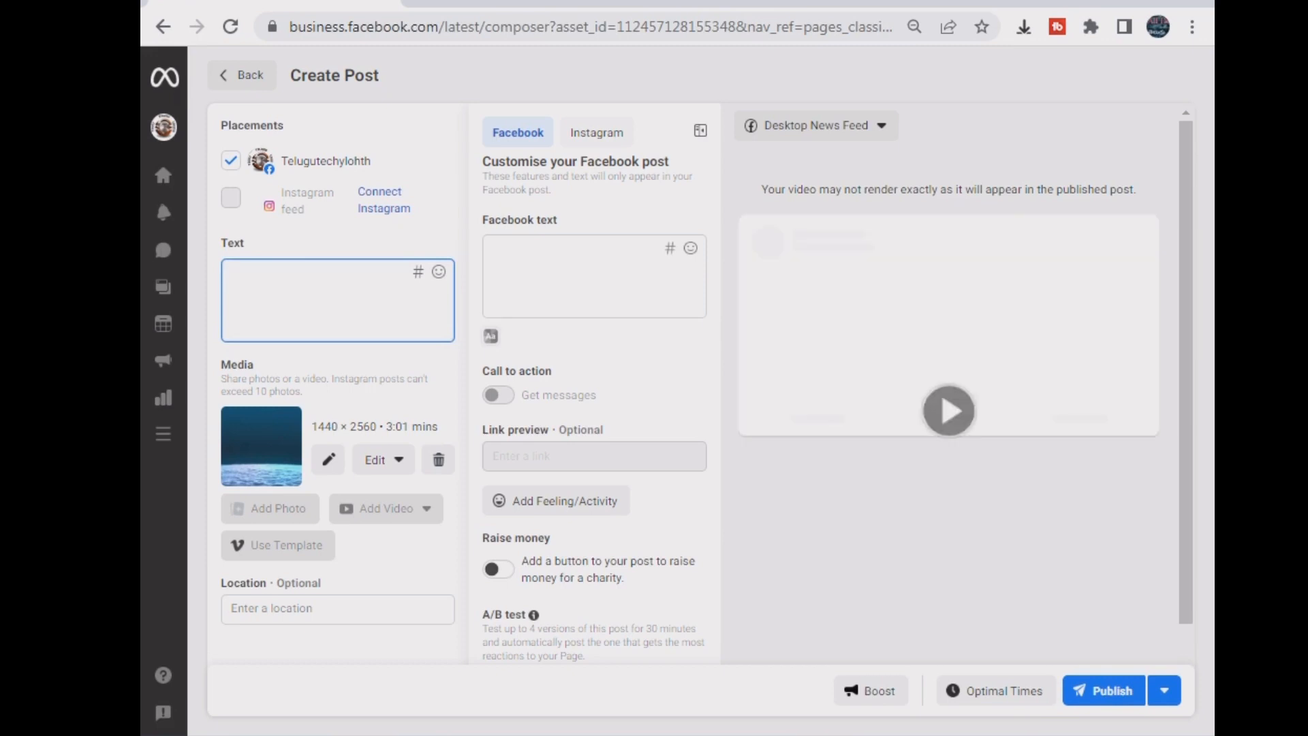
{"action": "type", "text": "f"}
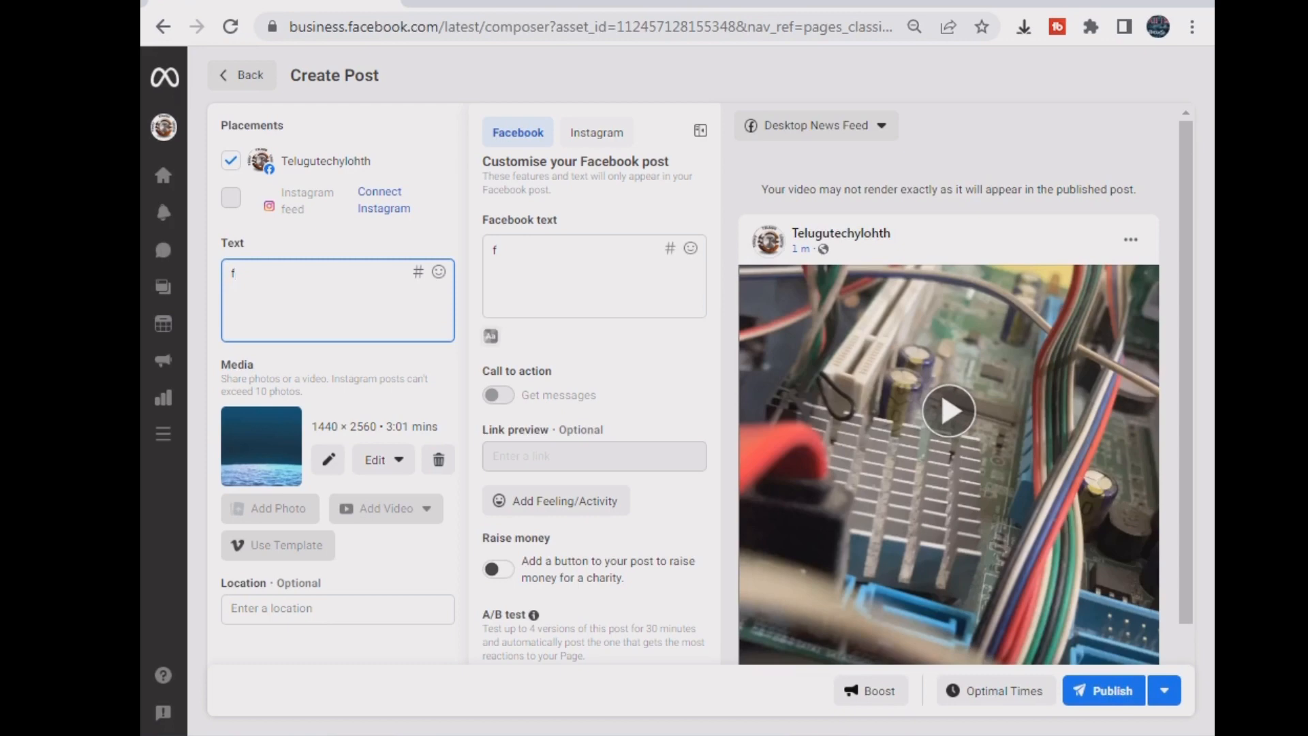
{"action": "key", "text": "BackSpace"}
{"action": "type", "text": "FRONT PANNEL "}
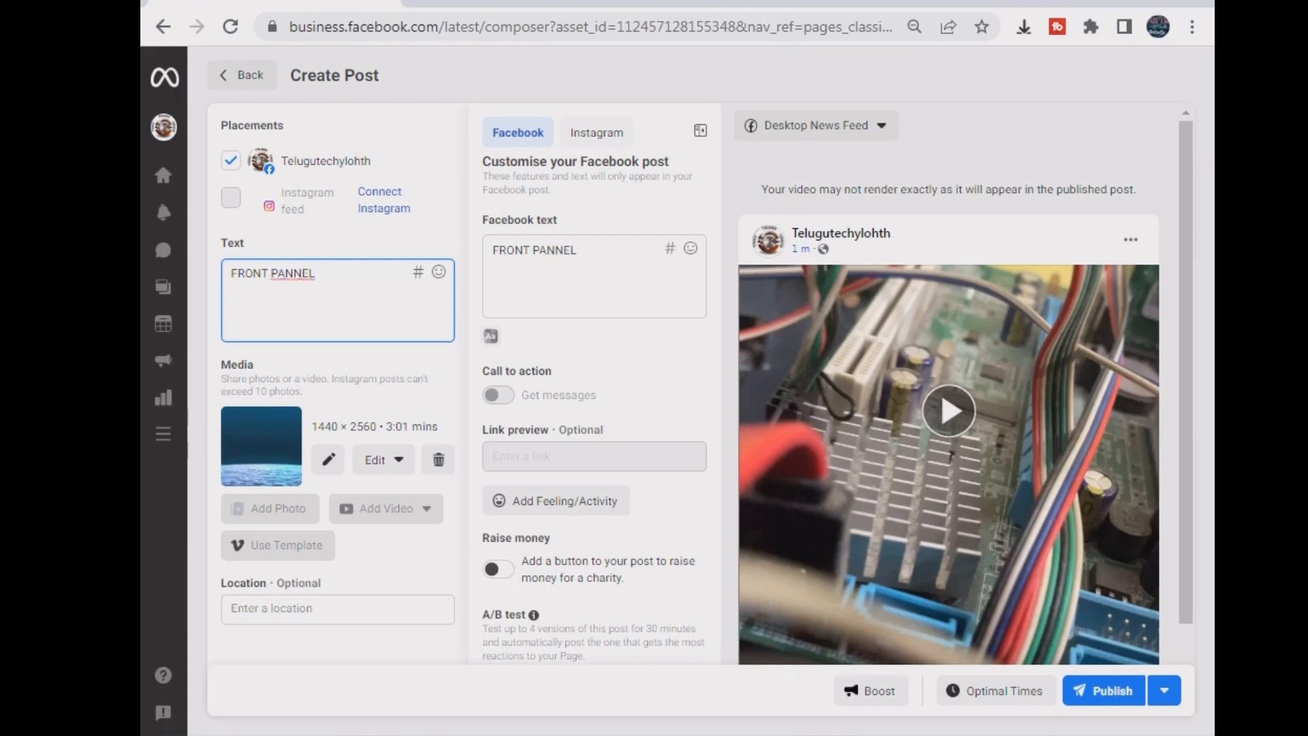
{"action": "type", "text": "PC"}
{"action": "left_click_drag", "start_coordinate": [337, 273], "coordinate": [231, 272]}
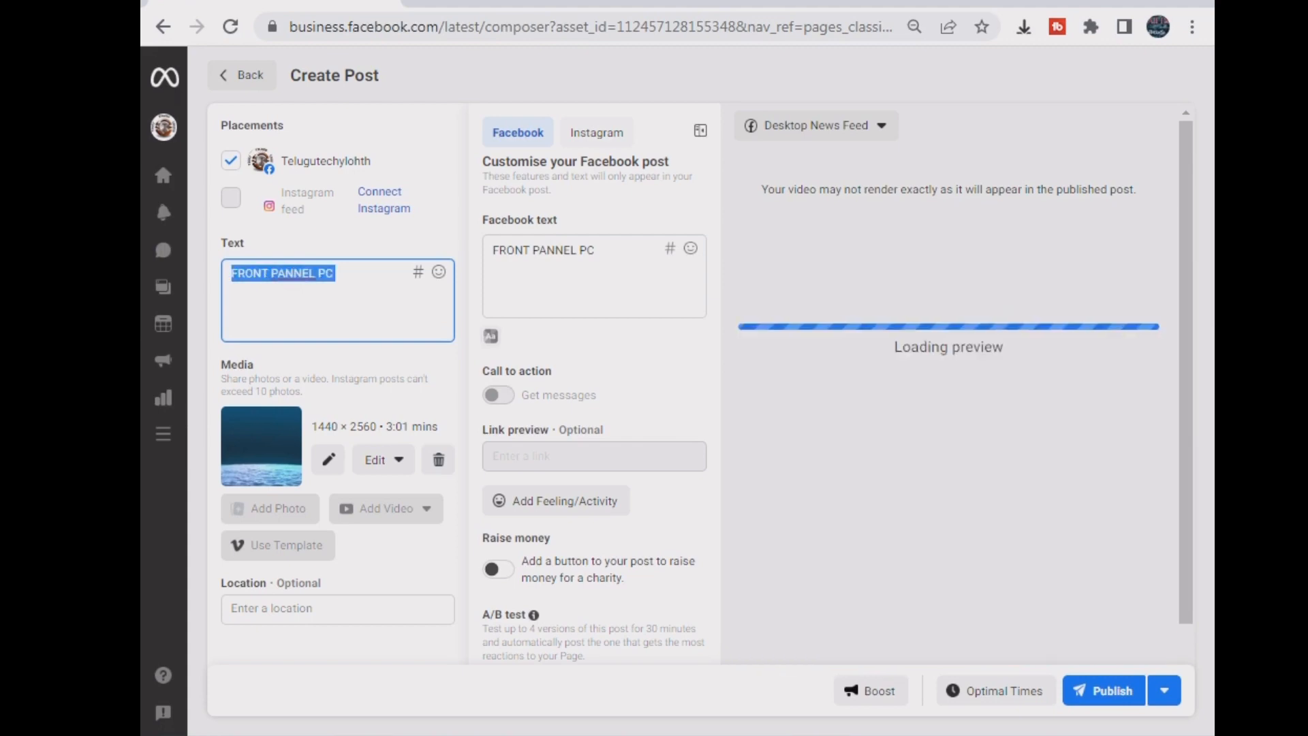
{"action": "mouse_move", "coordinate": [171, 286]}
{"action": "type", "text": "HO"}
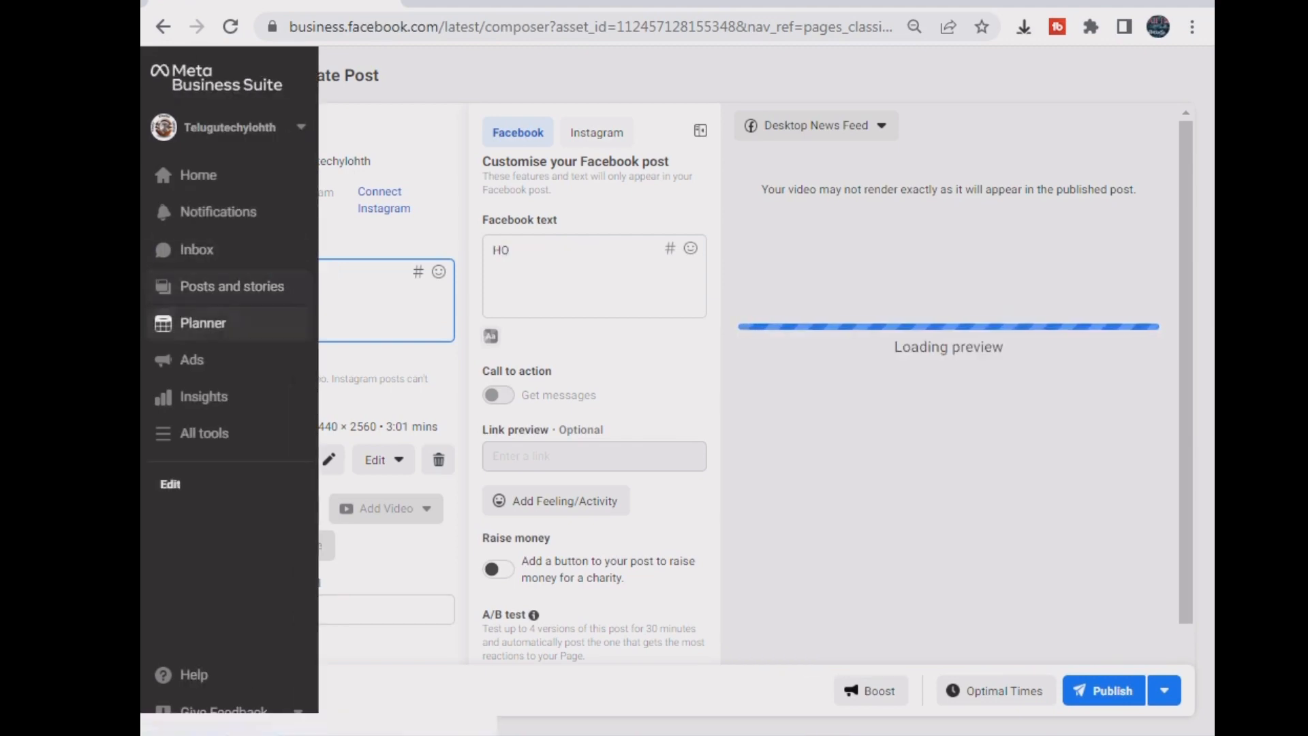
{"action": "left_click_drag", "start_coordinate": [286, 274], "coordinate": [230, 274]}
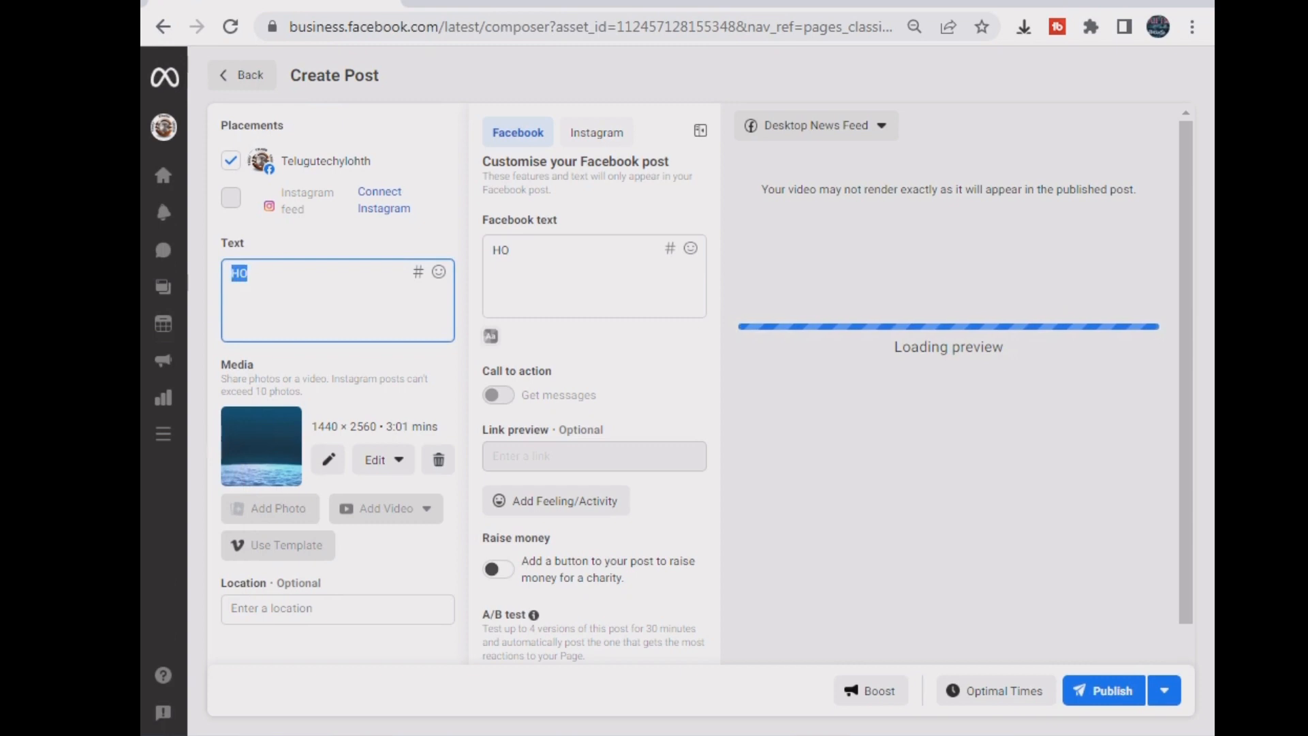
- Complete the caption 'HOW TO CONNECT FRONT PANEL IN PC' and start the hashtag #FRON
{"action": "type", "text": "HOWT= TO"}
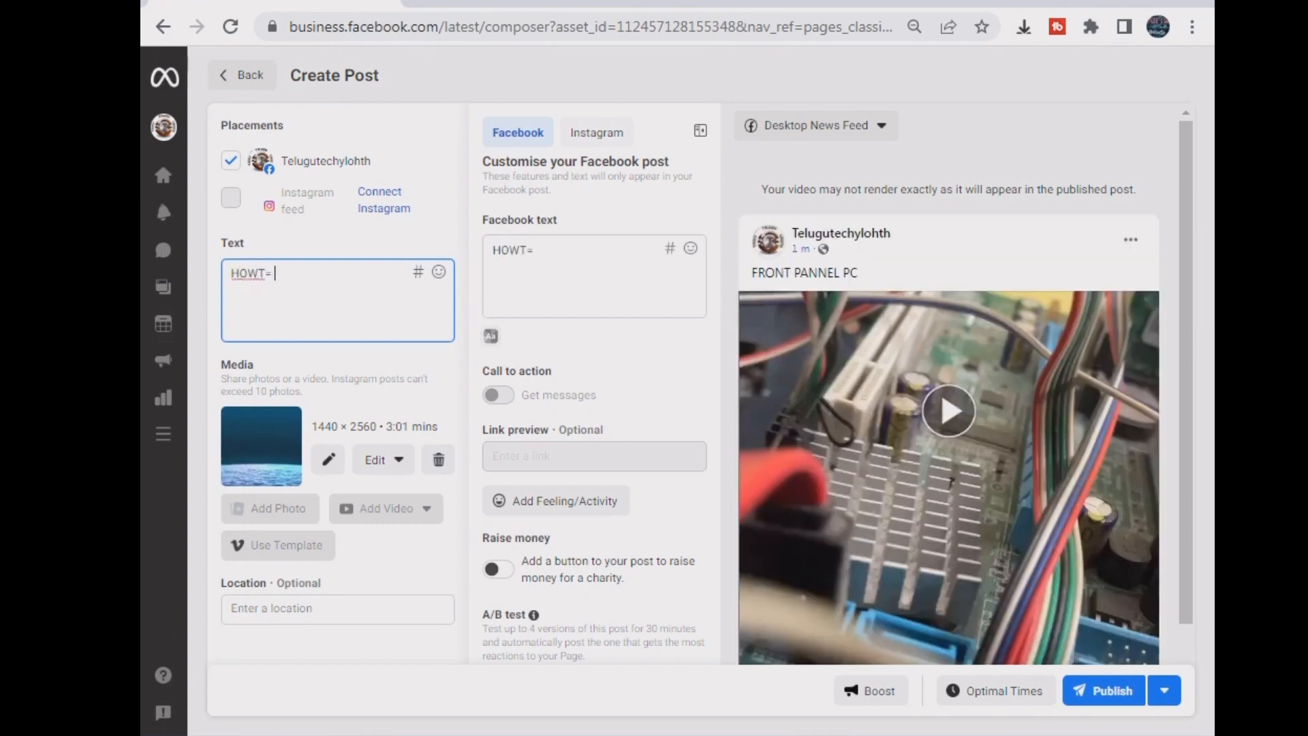
{"action": "key", "text": "BackSpace"}
{"action": "key", "text": "BackSpace"}
{"action": "key", "text": "BackSpace"}
{"action": "key", "text": "BackSpace"}
{"action": "key", "text": "BackSpace"}
{"action": "type", "text": "TO CA"}
{"action": "key", "text": "BackSpace"}
{"action": "type", "text": "ON"}
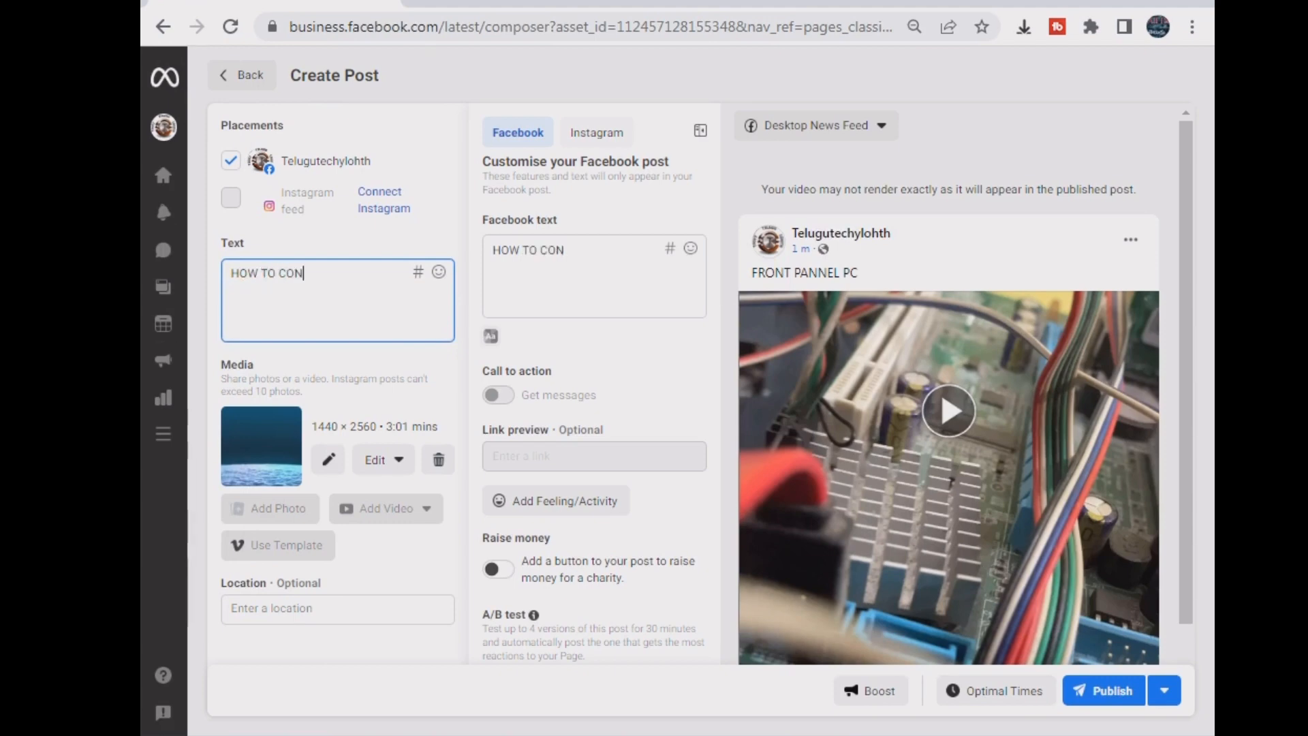
{"action": "type", "text": "NECT FRO"}
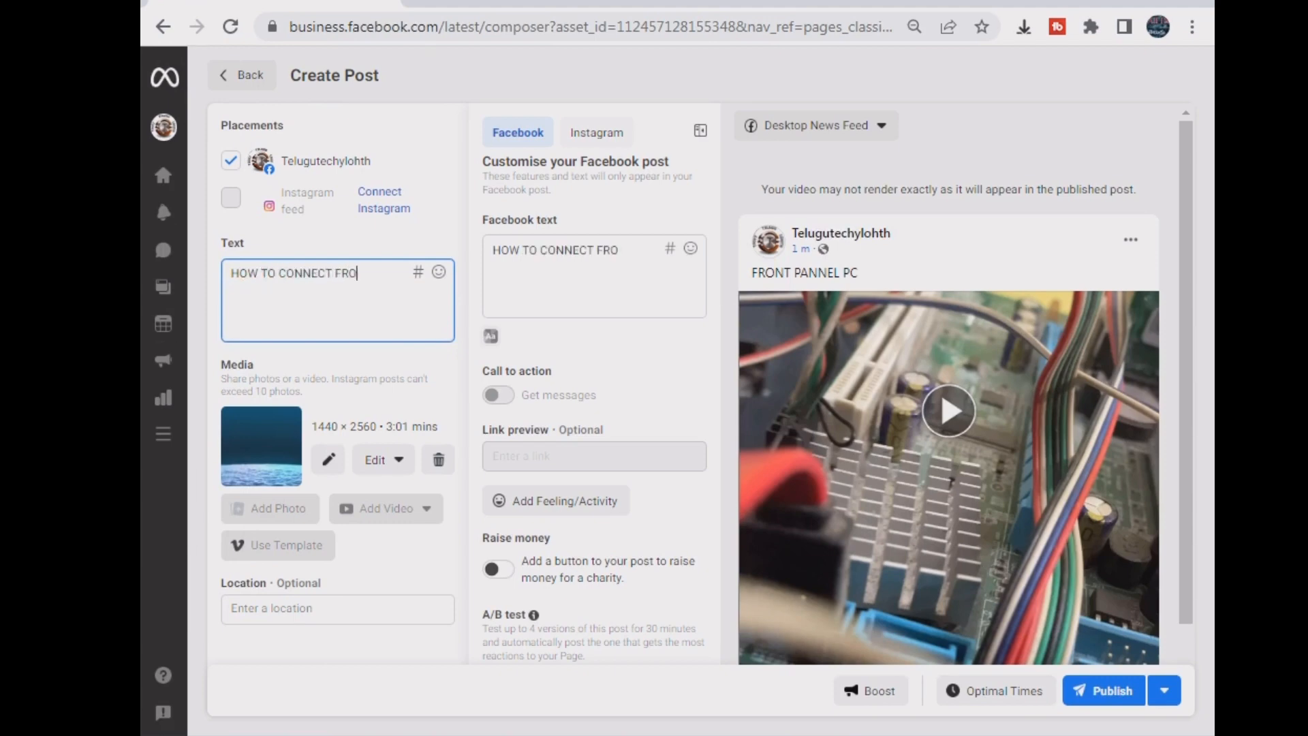
{"action": "type", "text": "NT PANELL"}
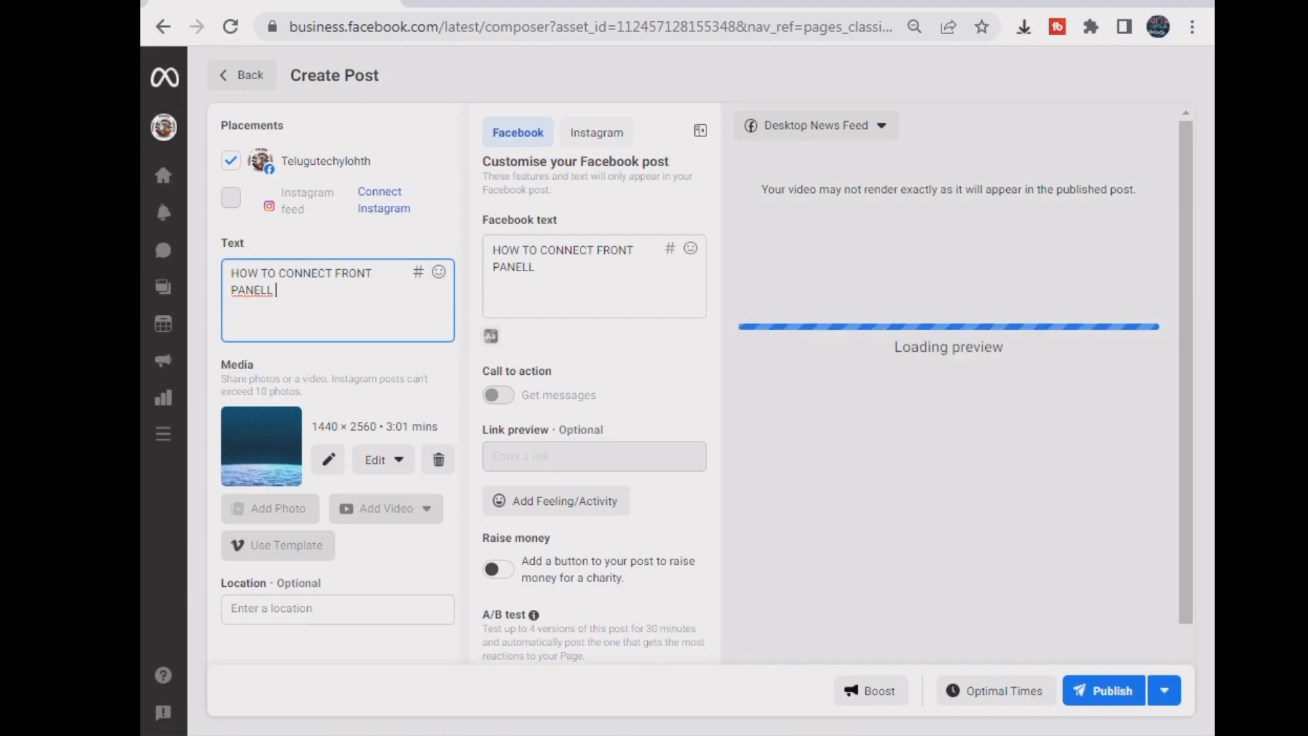
{"action": "key", "text": "BackSpace"}
{"action": "key", "text": "BackSpace"}
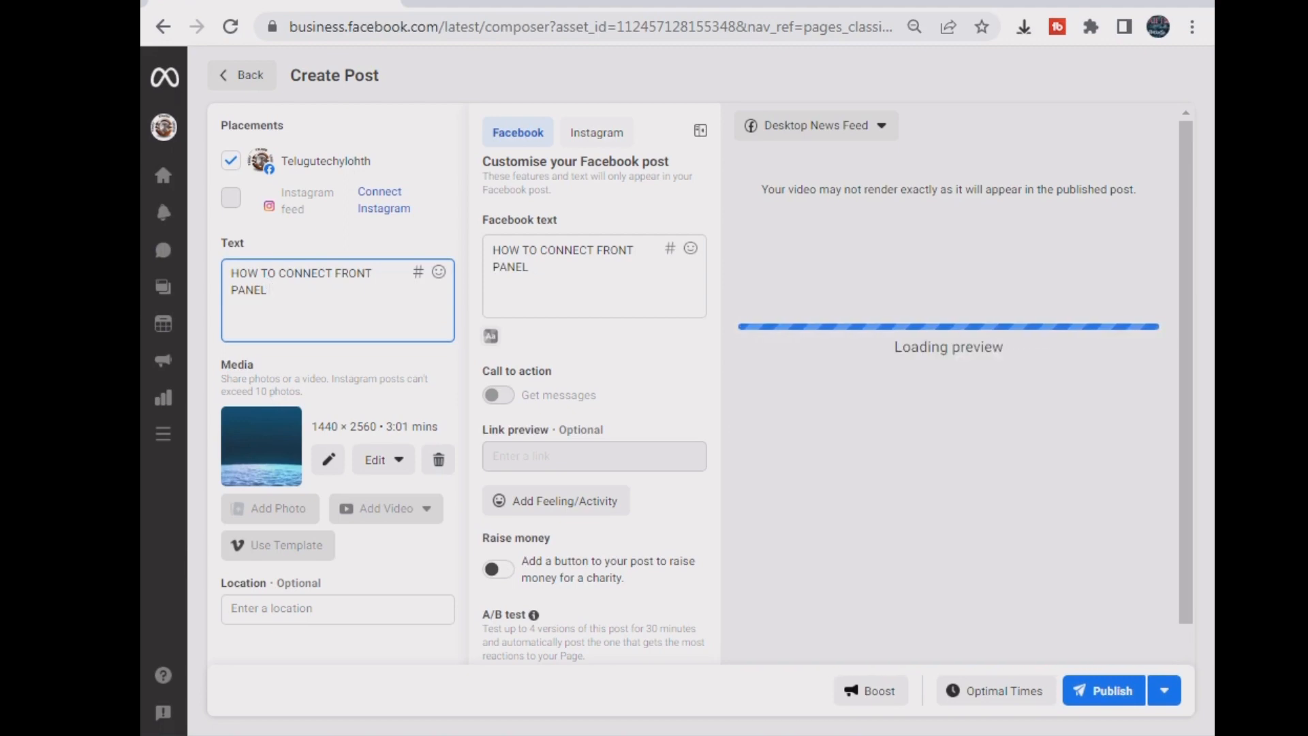
{"action": "type", "text": "IN"}
{"action": "type", "text": "#"}
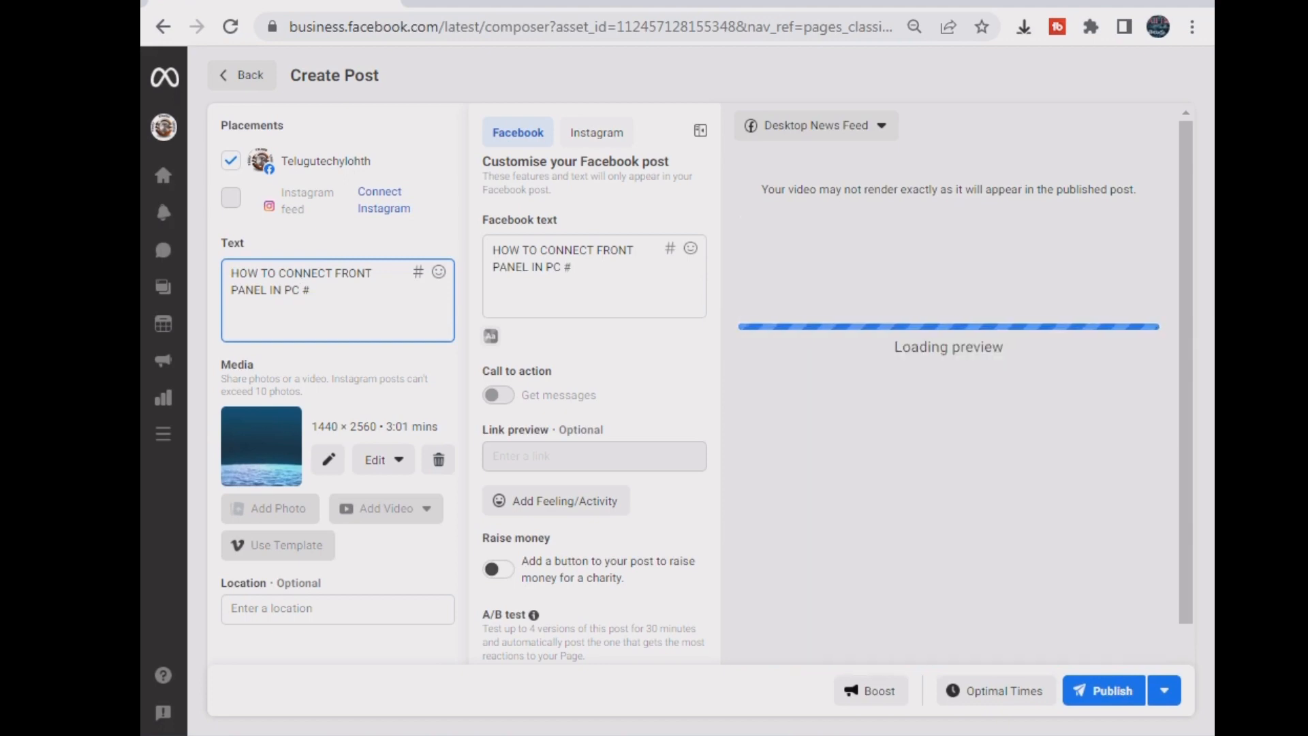
{"action": "type", "text": "FRON"}
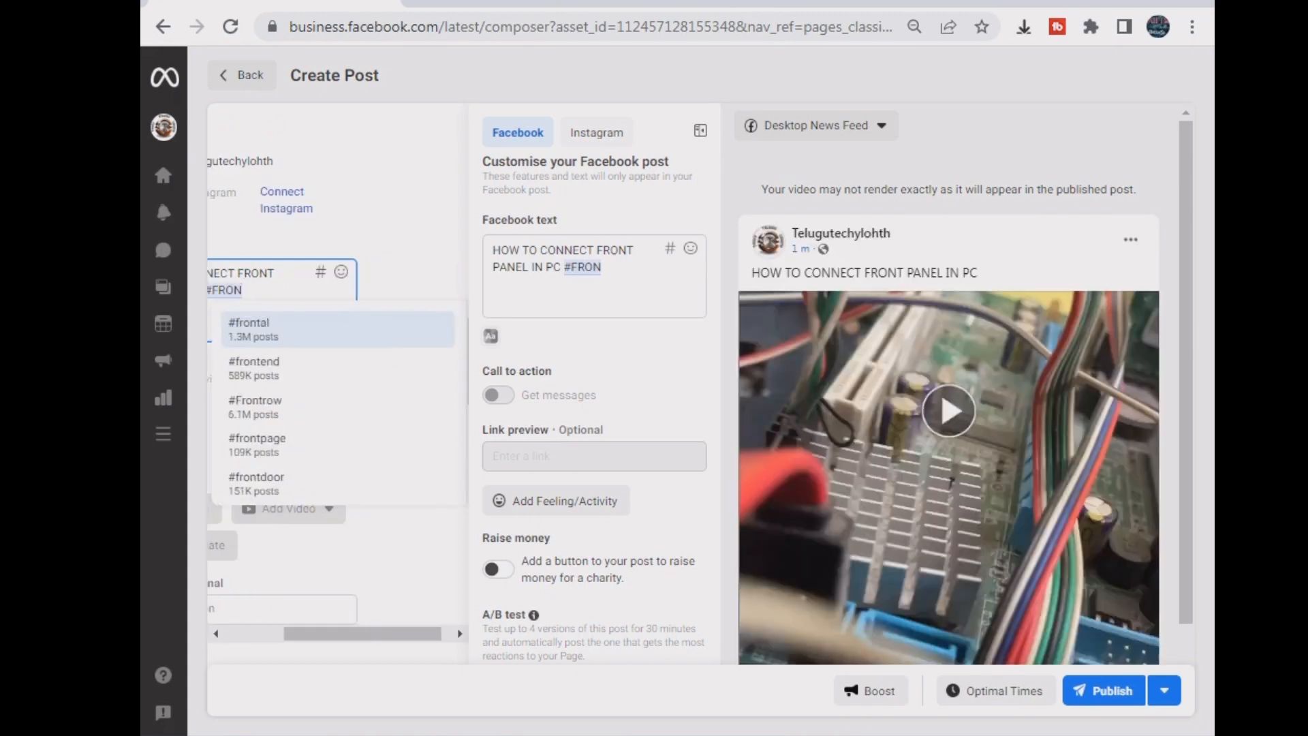
- Replace #FRON with the hashtags #pc and #computer
{"action": "key", "text": "BackSpace"}
{"action": "key", "text": "BackSpace"}
{"action": "key", "text": "BackSpace"}
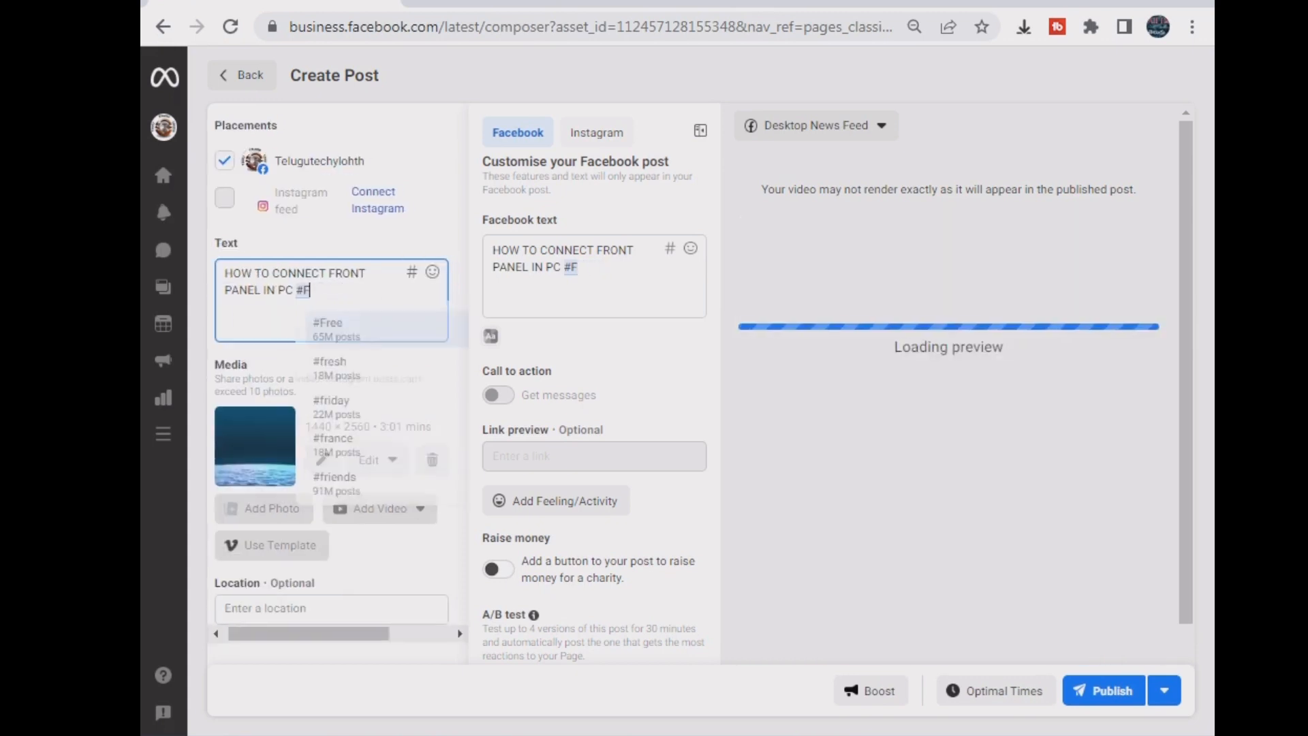
{"action": "key", "text": "BackSpace"}
{"action": "type", "text": "PC"}
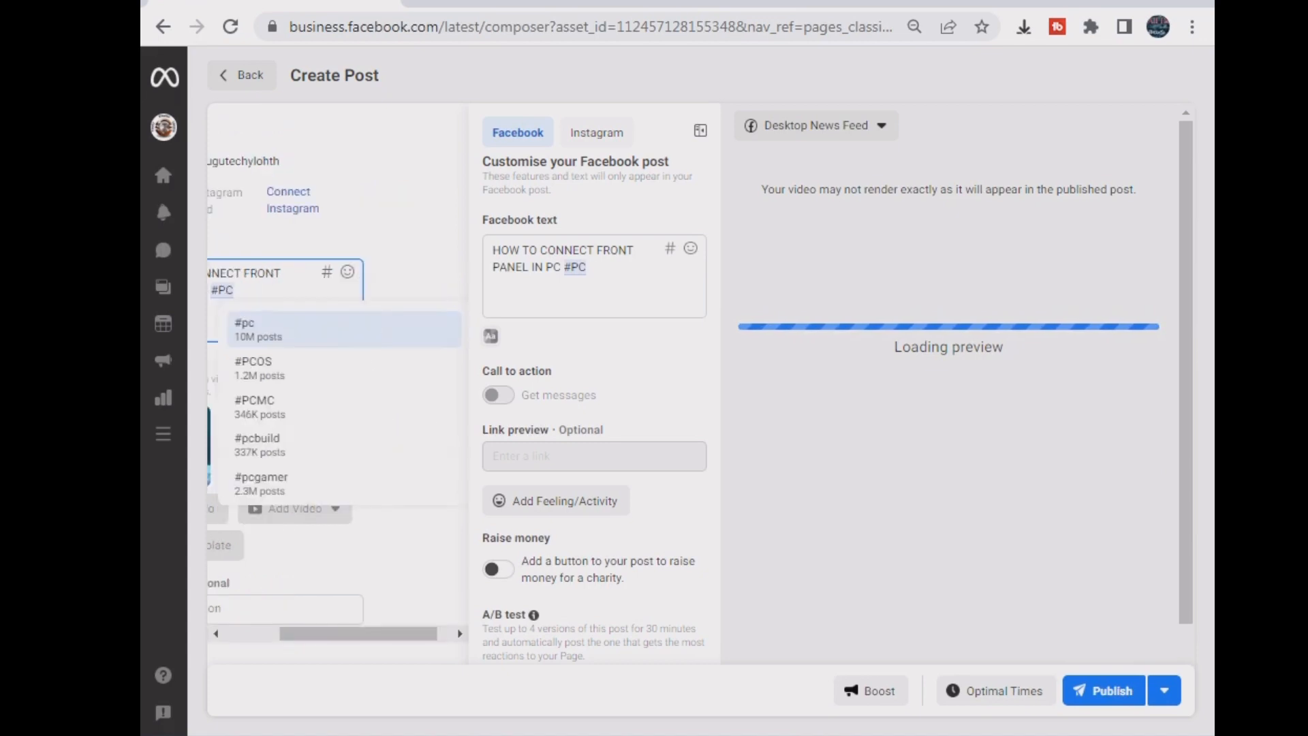
{"action": "key", "text": "Return"}
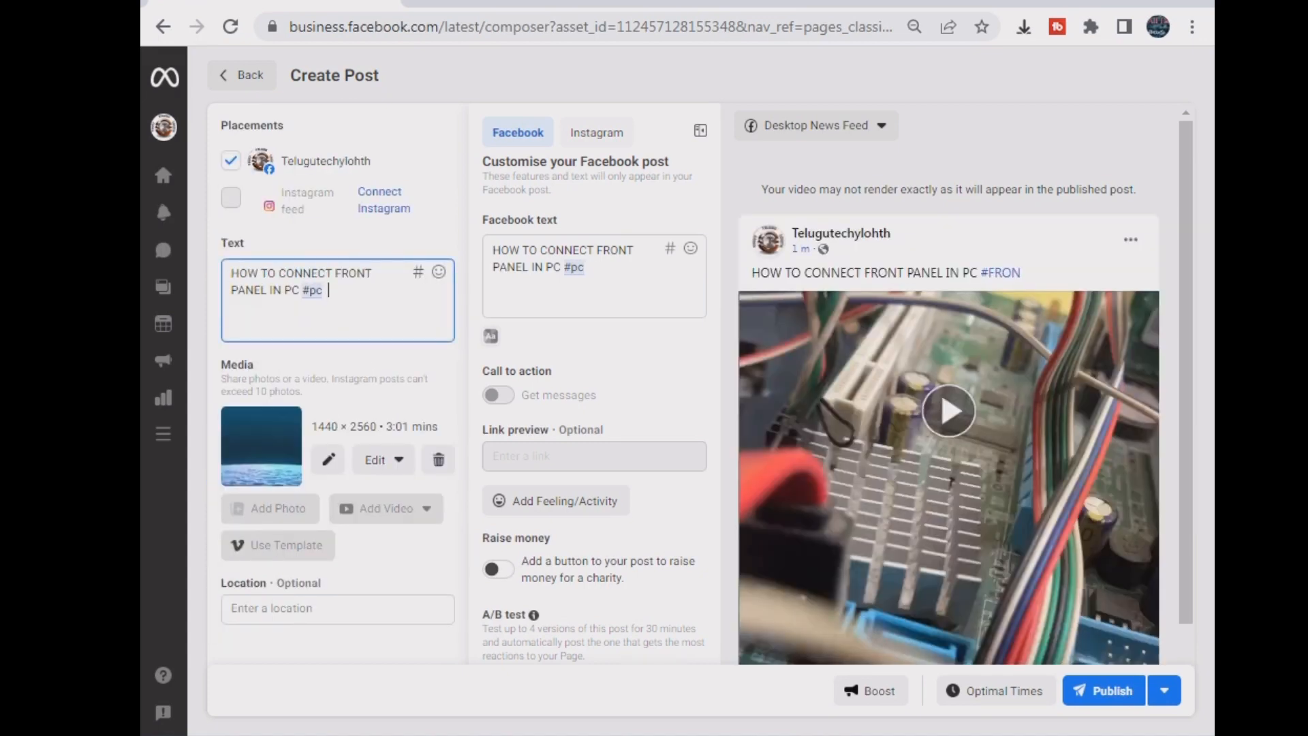
{"action": "type", "text": "#"}
{"action": "type", "text": "COMPUU"}
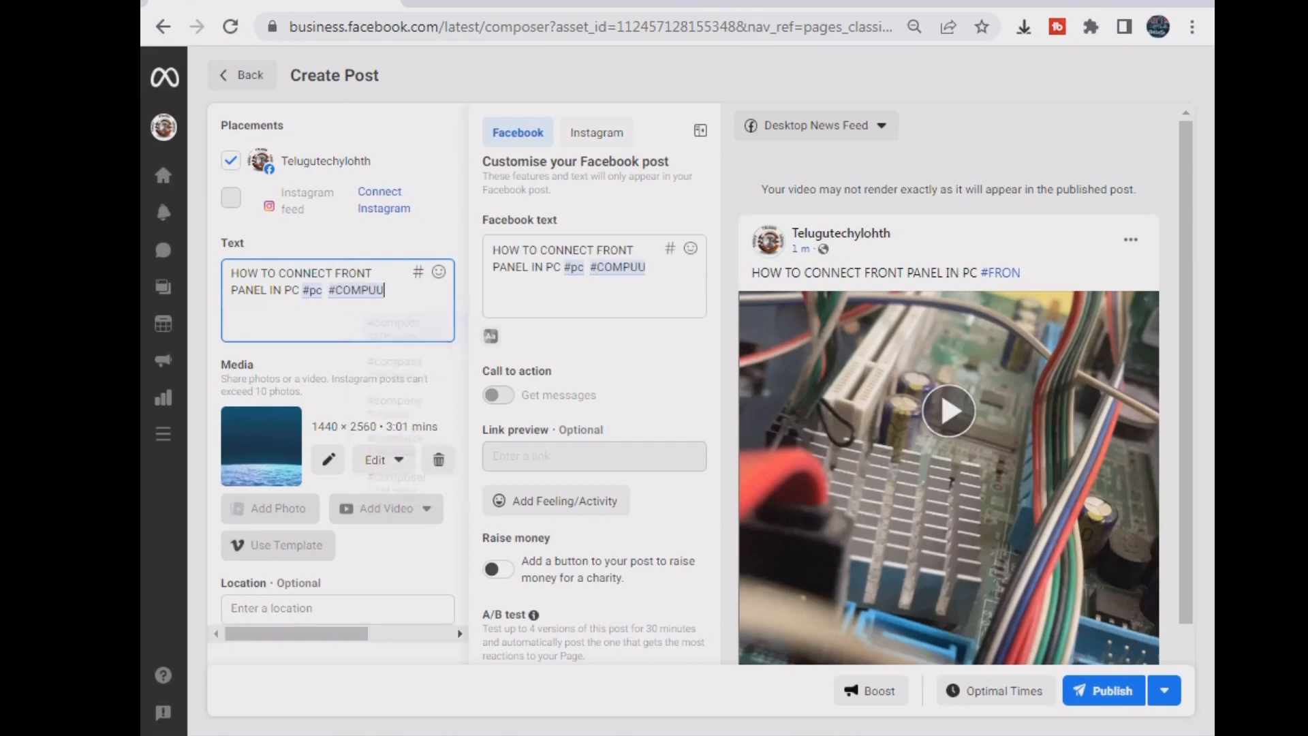
{"action": "key", "text": "BackSpace"}
{"action": "type", "text": "TER"}
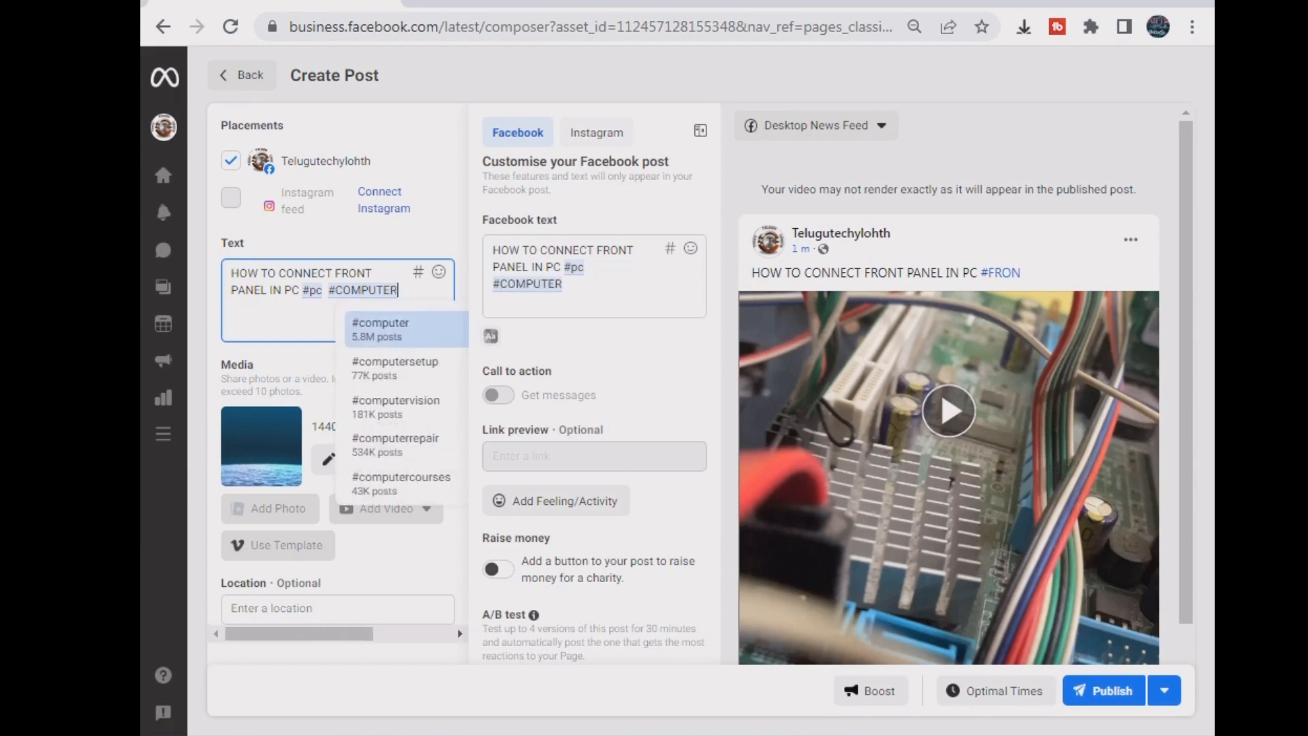
{"action": "key", "text": "Return"}
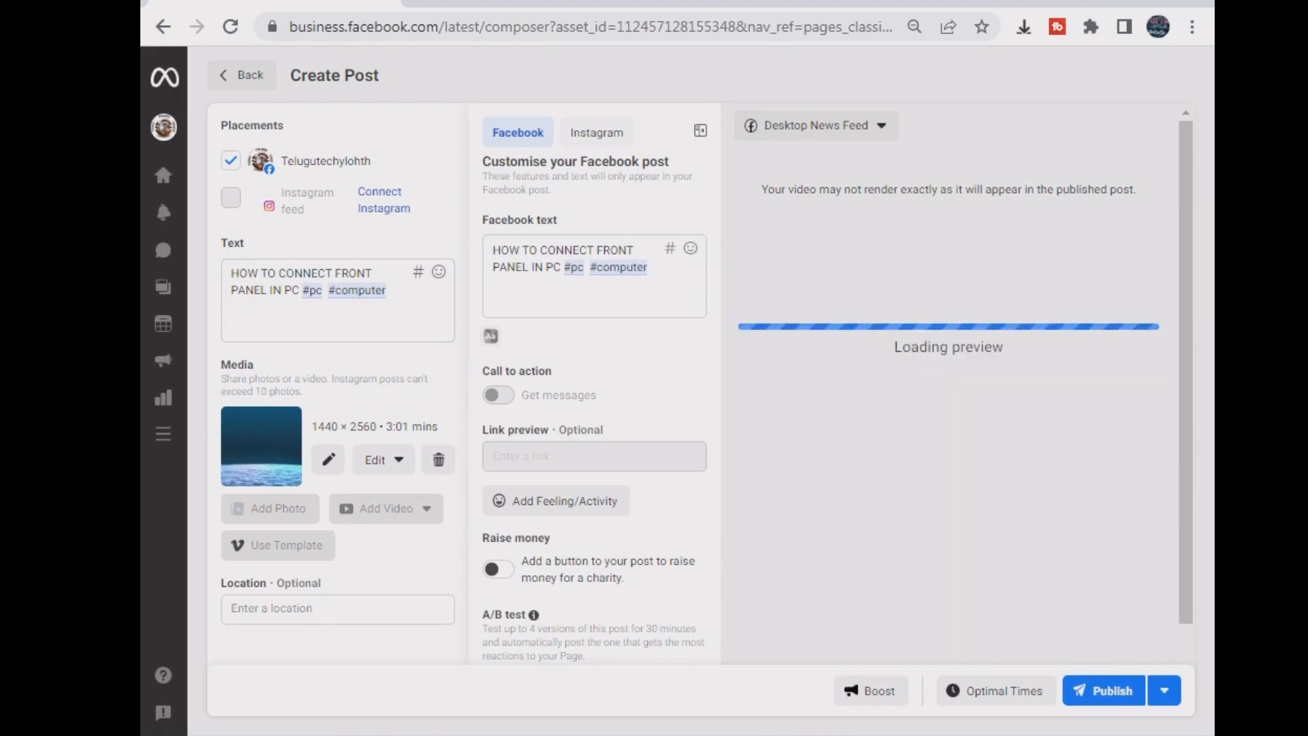
- Add #computersetup and #computerrepair from the hashtag suggestions
{"action": "left_click", "coordinate": [389, 290]}
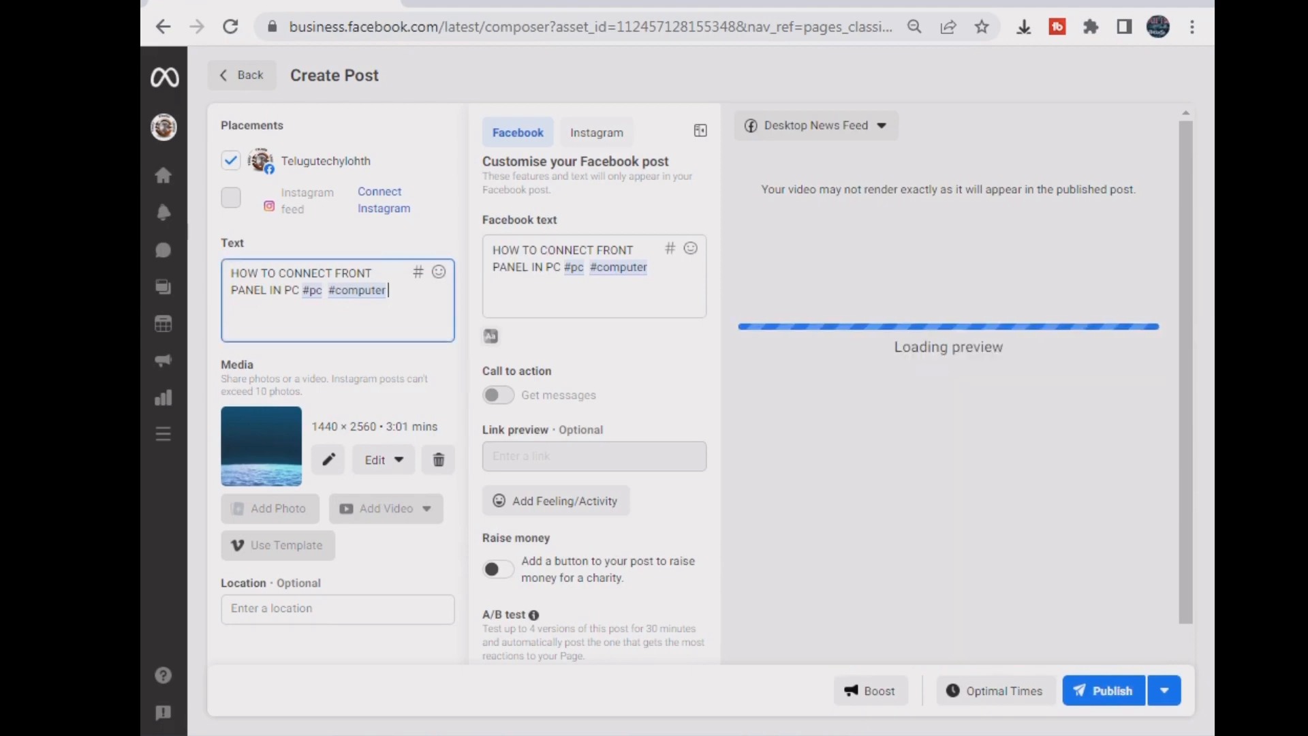
{"action": "type", "text": "#CO"}
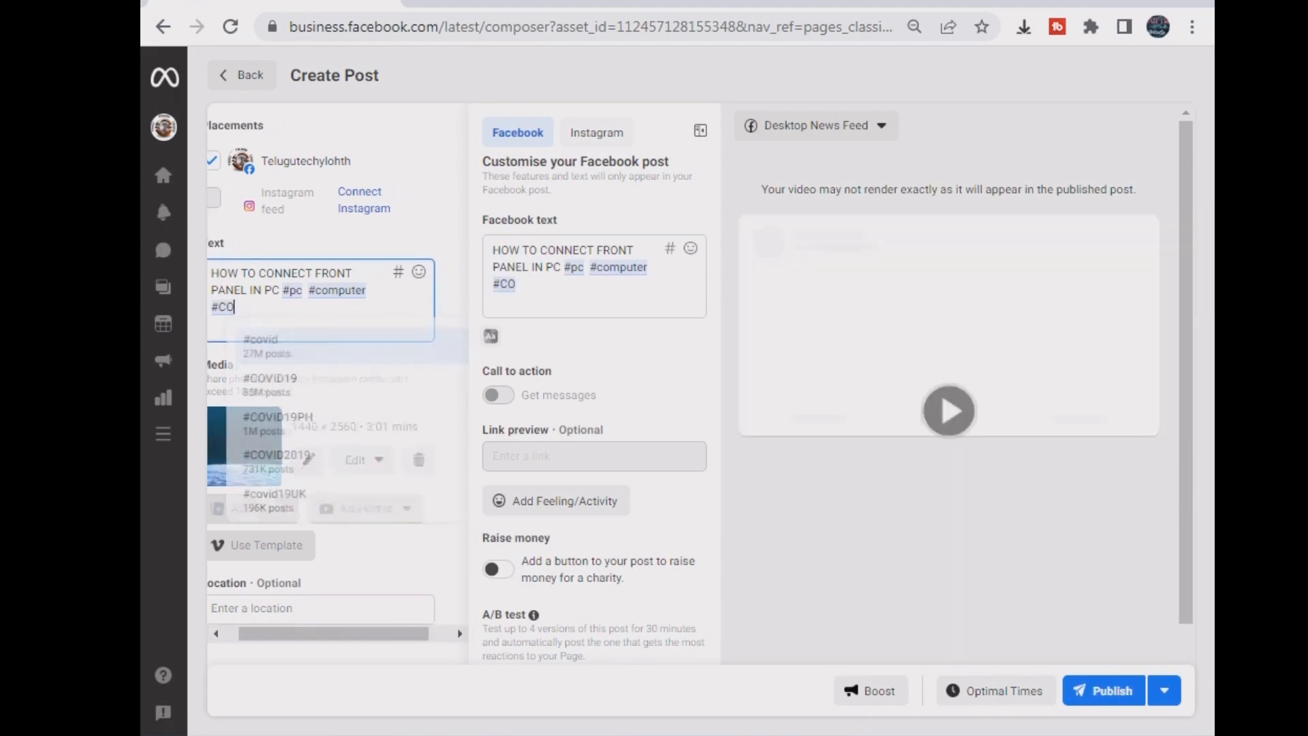
{"action": "type", "text": "MPUTER"}
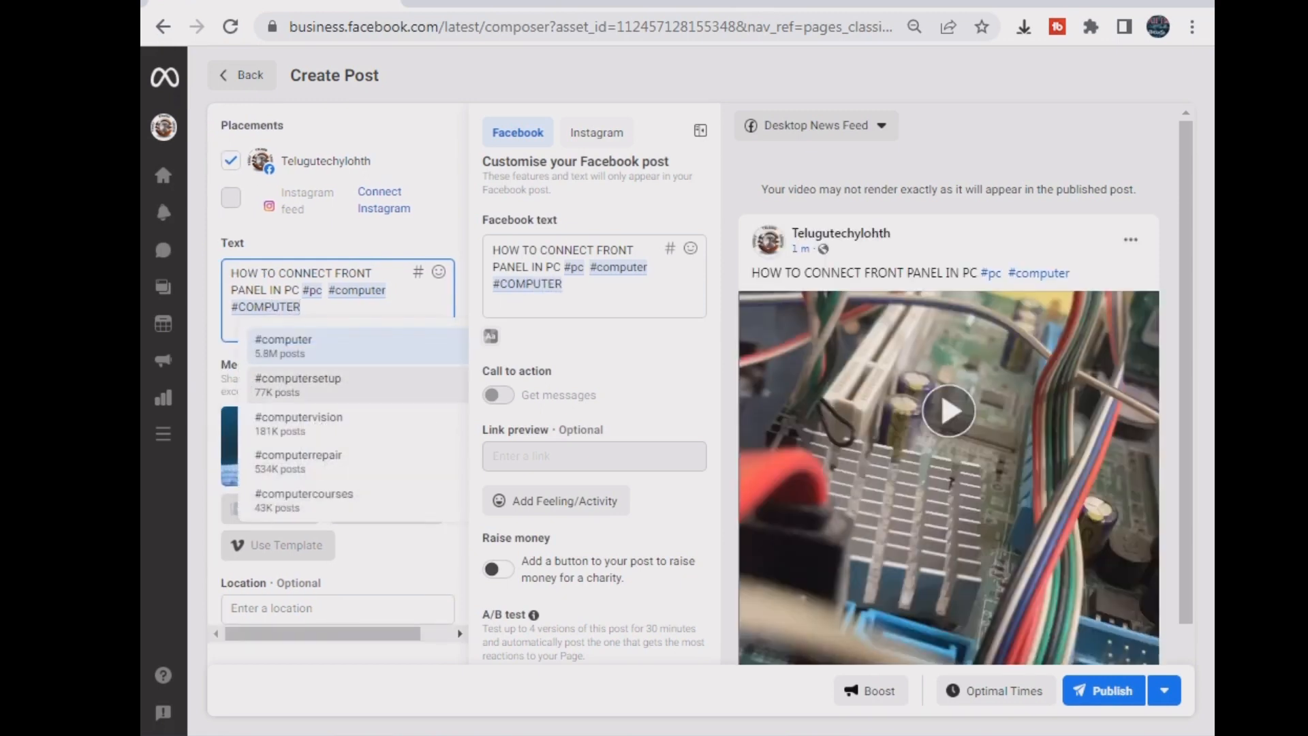
{"action": "left_click", "coordinate": [298, 383]}
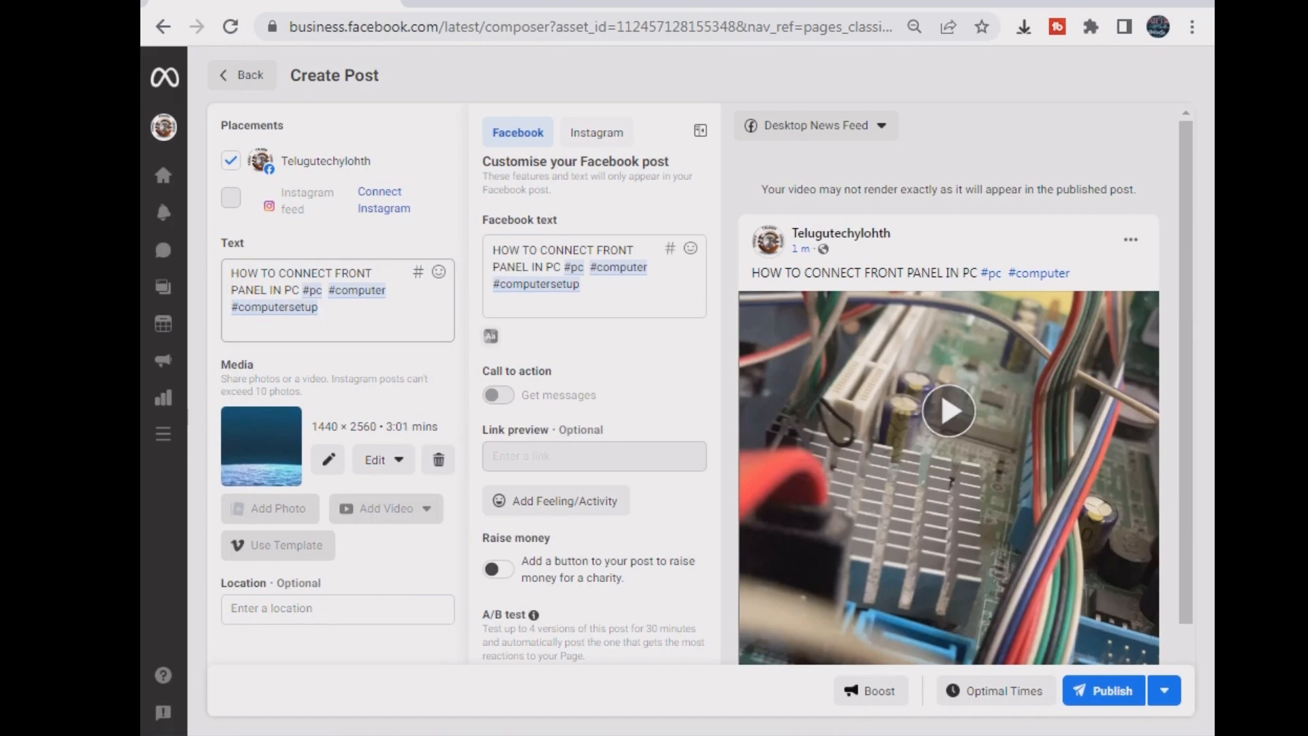
{"action": "left_click", "coordinate": [322, 308]}
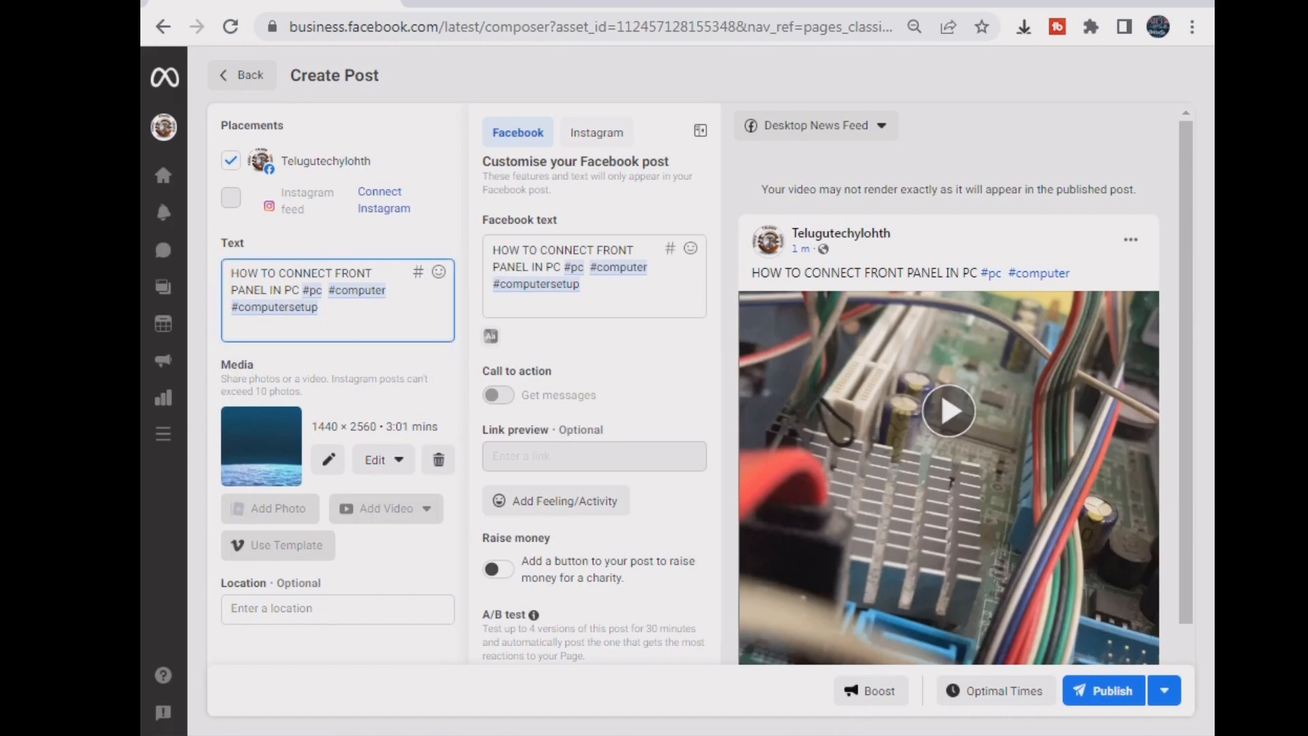
{"action": "type", "text": "#COMP"}
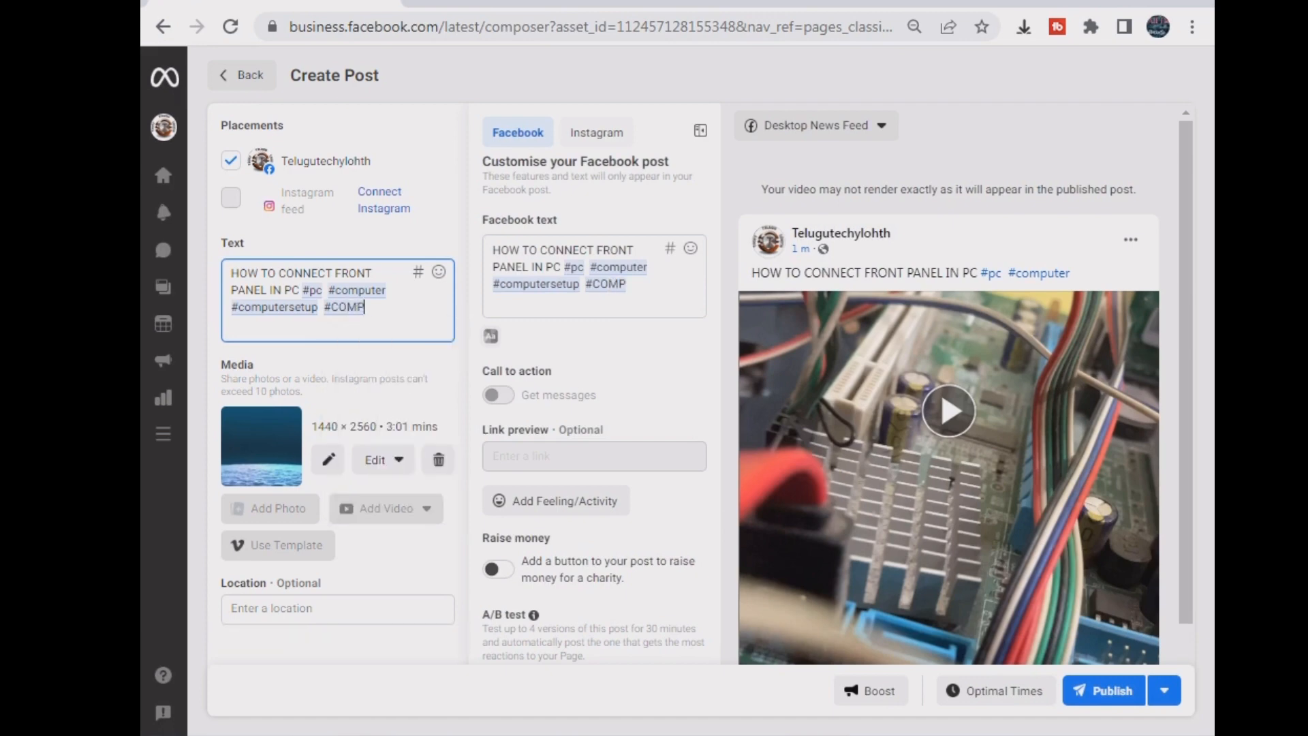
{"action": "type", "text": "UTER"}
{"action": "key", "text": "Down"}
{"action": "key", "text": "Down"}
{"action": "key", "text": "Down"}
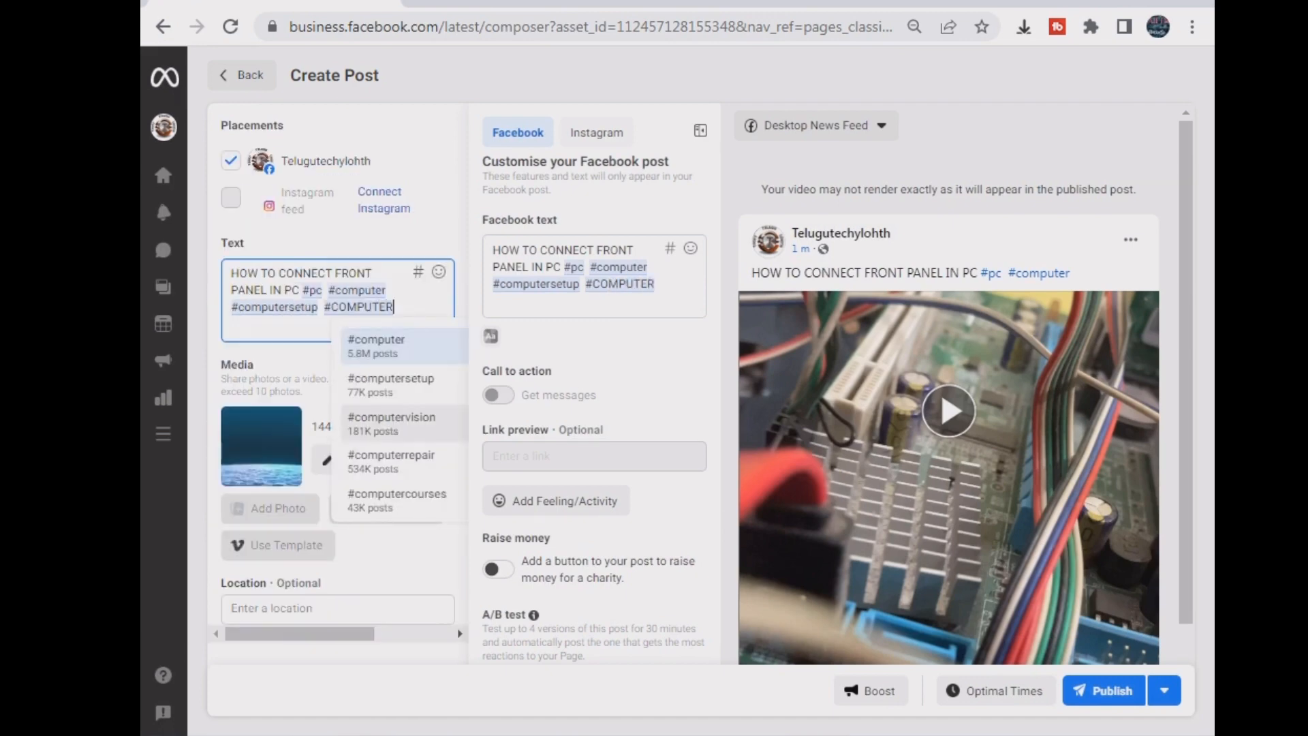
{"action": "key", "text": "Return"}
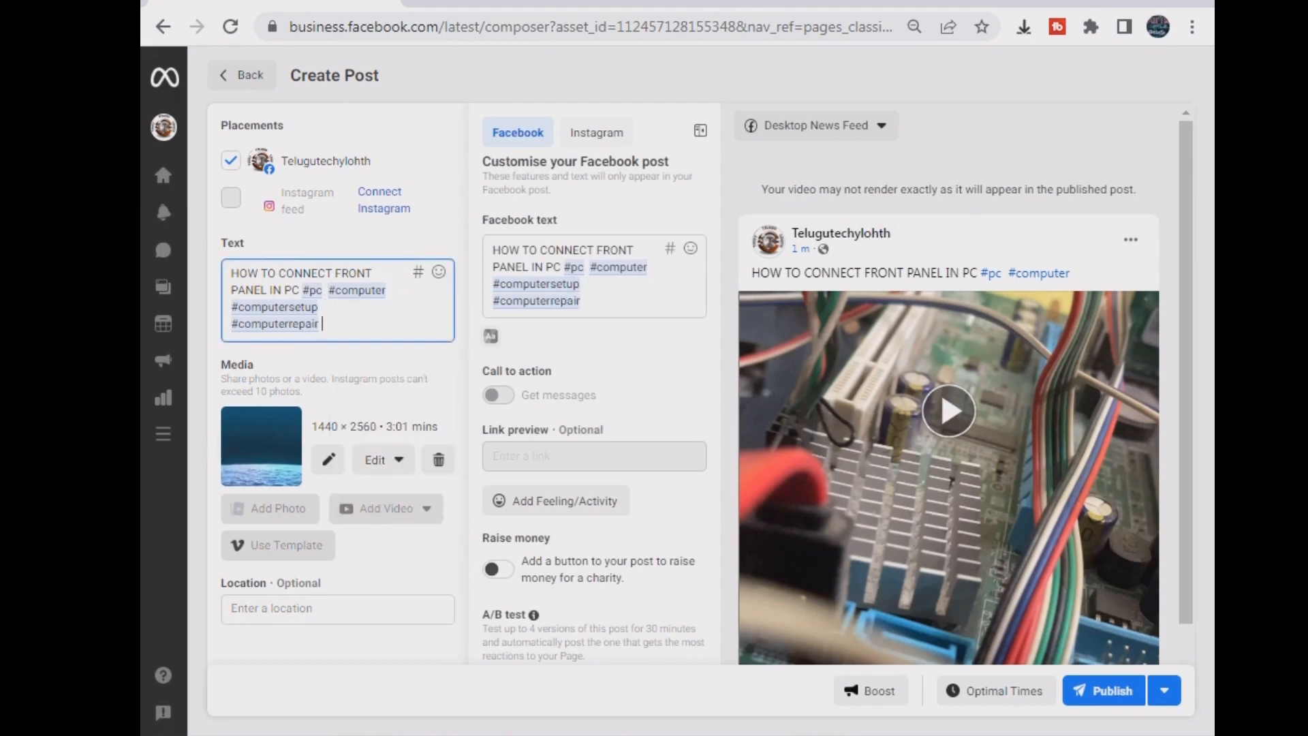
- Add #computercourses from the suggestions, then begin typing another #COMPU tag
{"action": "type", "text": "#COMPUTER"}
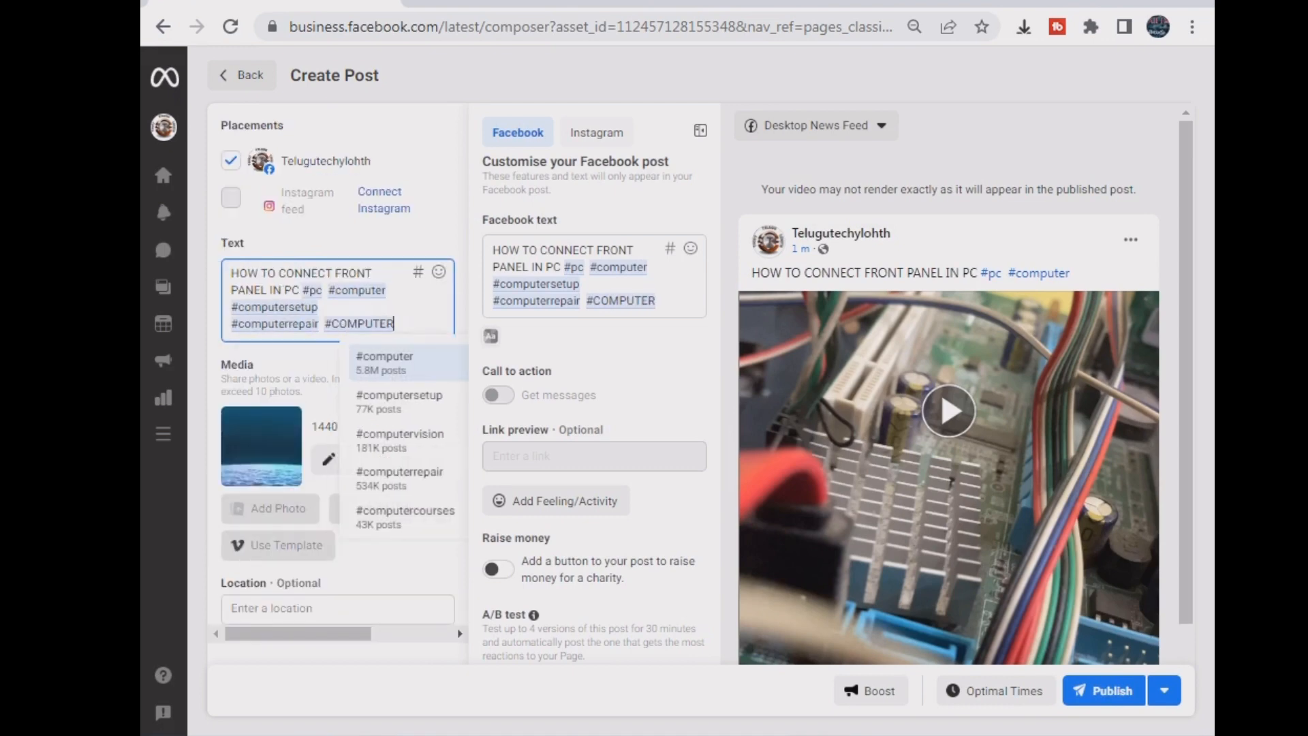
{"action": "type", "text": " FRON"}
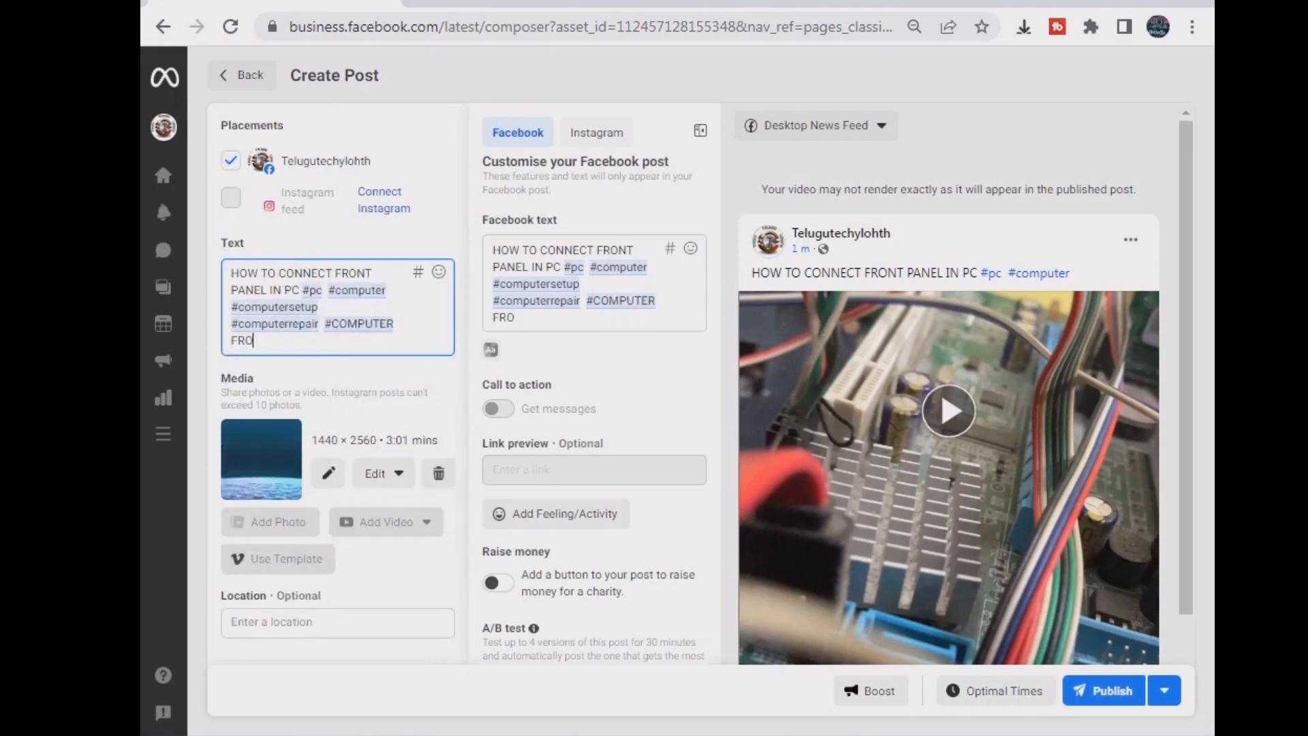
{"action": "key", "text": "BackSpace"}
{"action": "key", "text": "BackSpace"}
{"action": "key", "text": "BackSpace"}
{"action": "key", "text": "BackSpace"}
{"action": "key", "text": "BackSpace"}
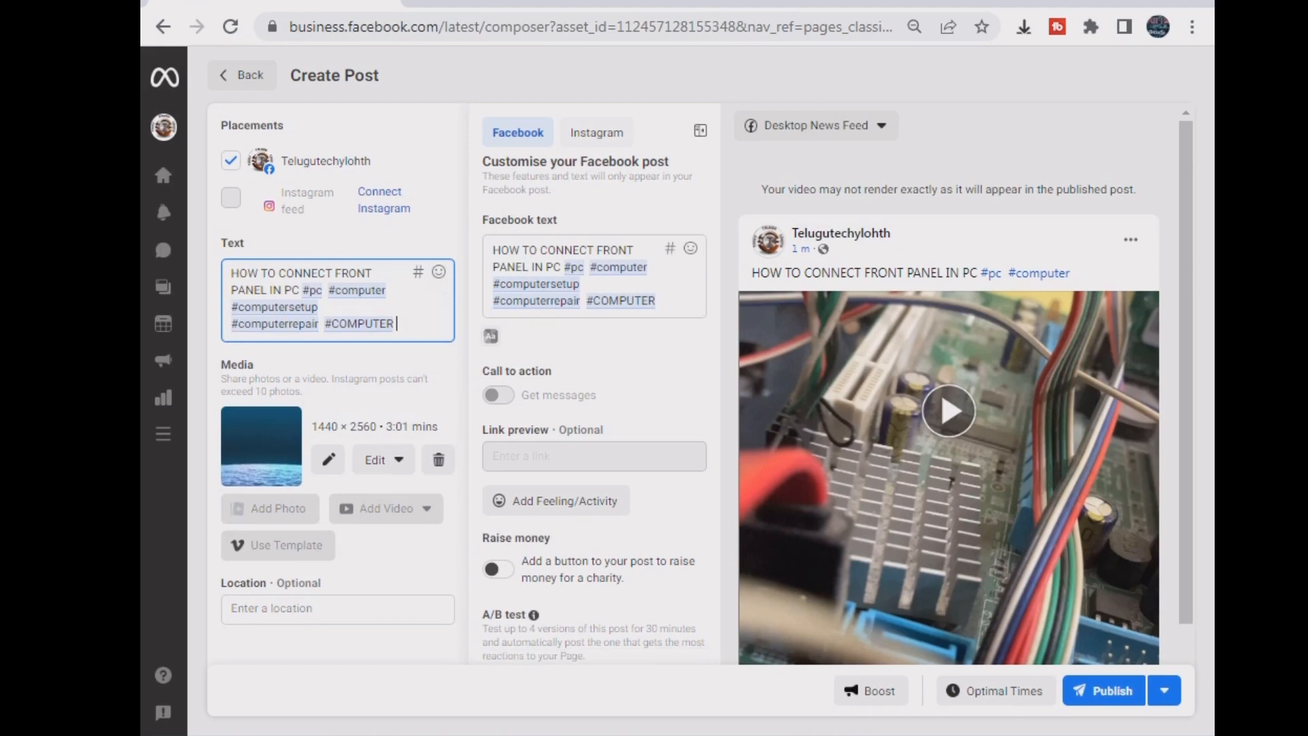
{"action": "type", "text": "FRONT"}
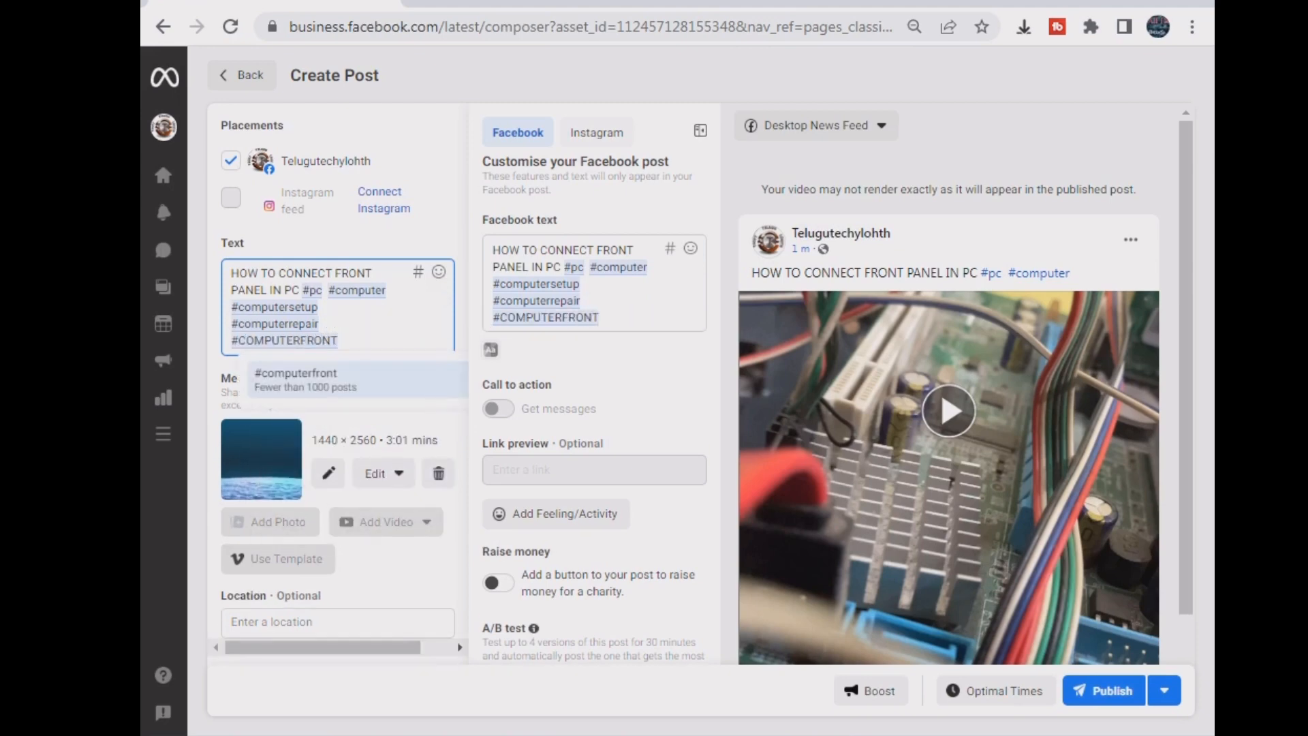
{"action": "key", "text": "BackSpace"}
{"action": "key", "text": "BackSpace"}
{"action": "key", "text": "BackSpace"}
{"action": "key", "text": "BackSpace"}
{"action": "key", "text": "BackSpace"}
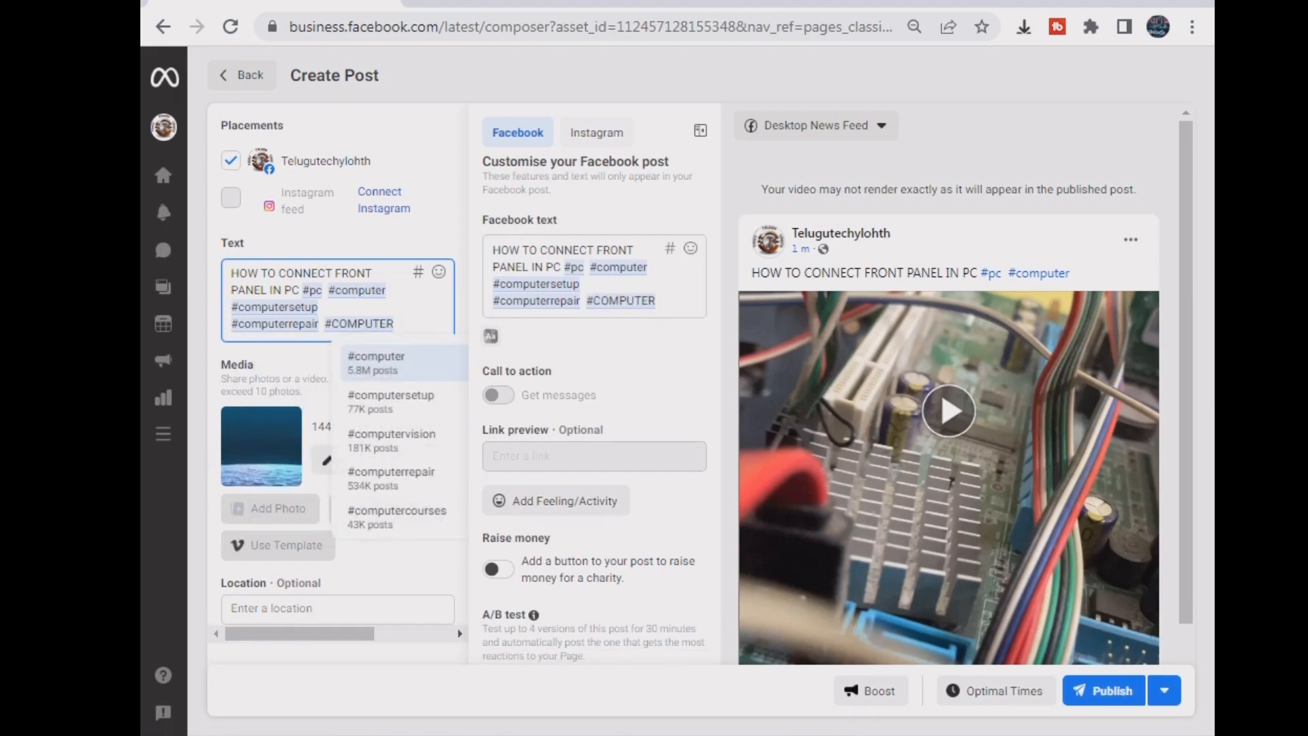
{"action": "left_click", "coordinate": [397, 517]}
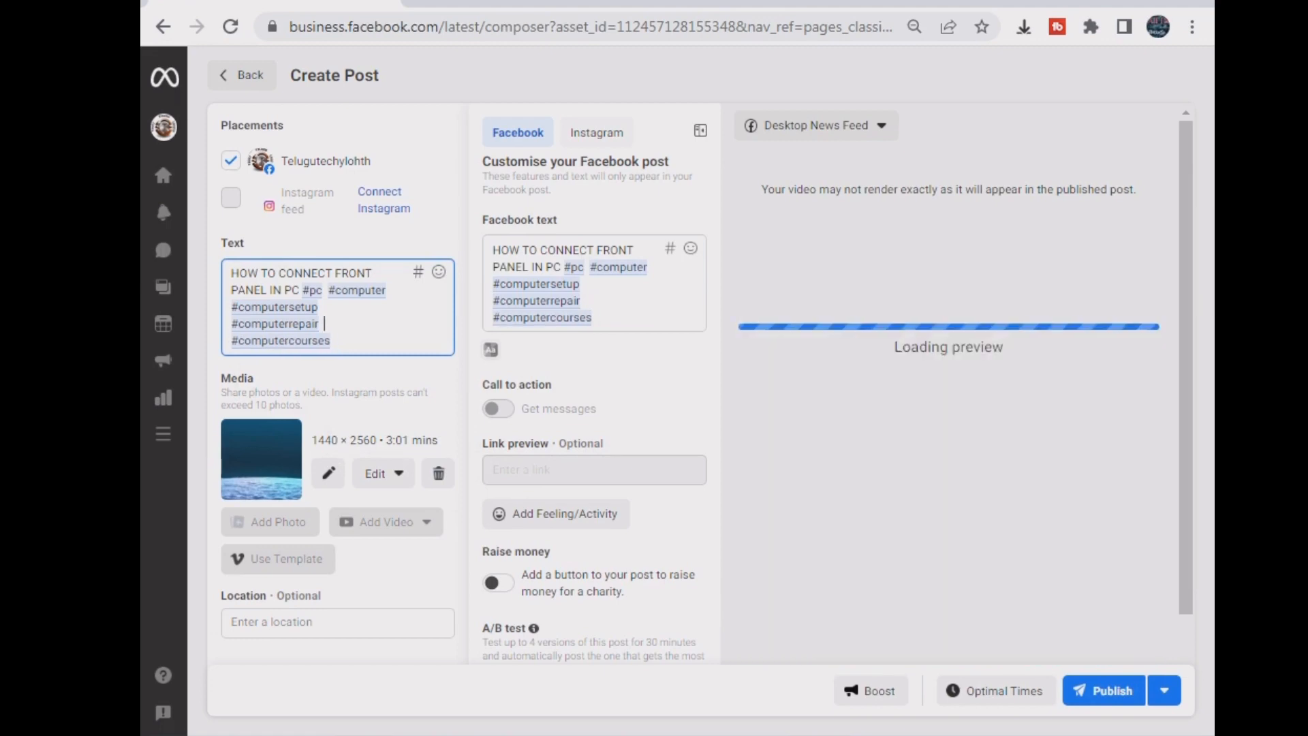
{"action": "type", "text": "#"}
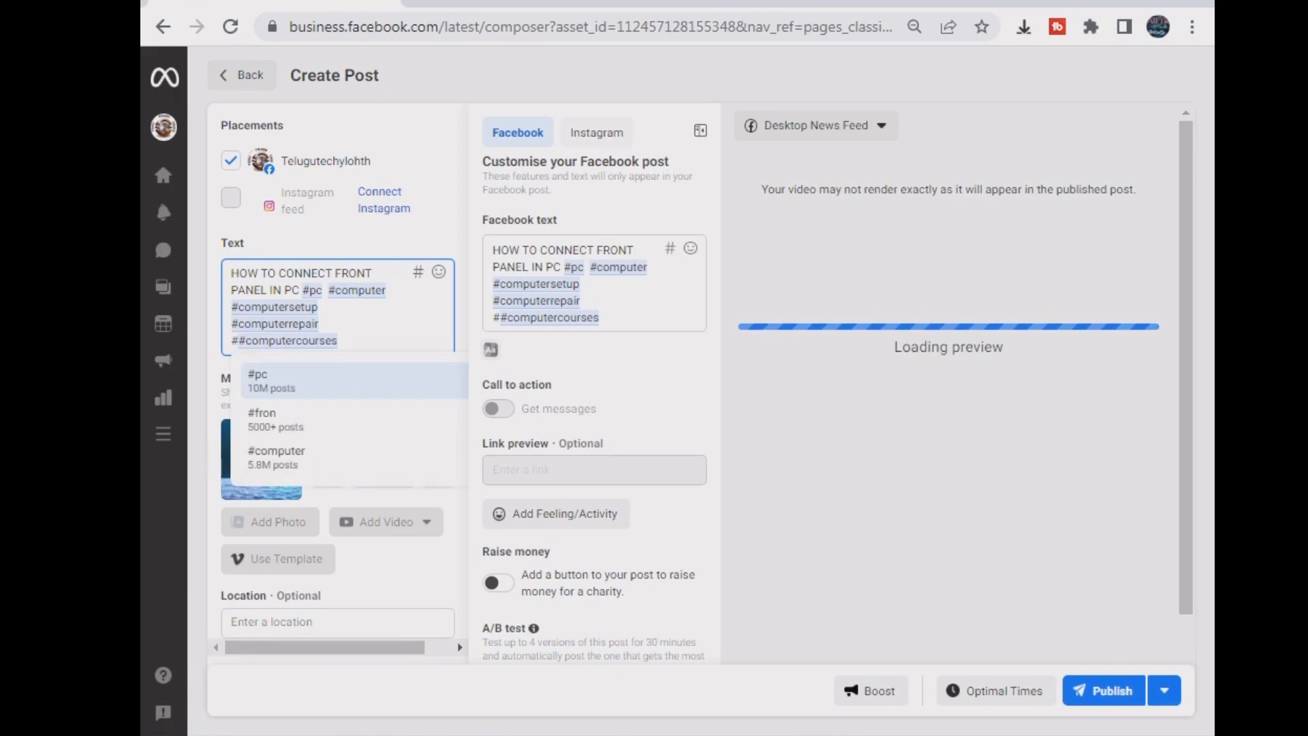
{"action": "type", "text": "COMPU"}
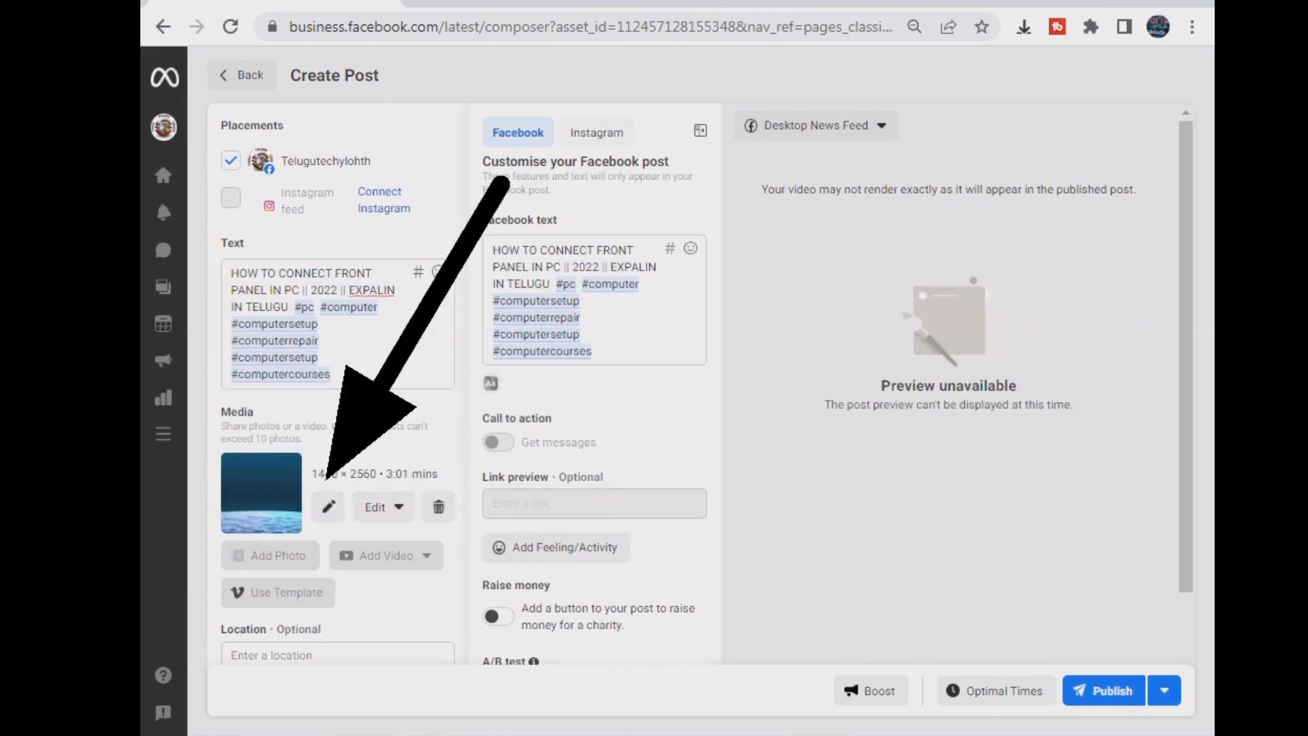
- Open and cancel the Edit Video panel, then publish the front-panel video post
{"action": "left_click", "coordinate": [329, 507]}
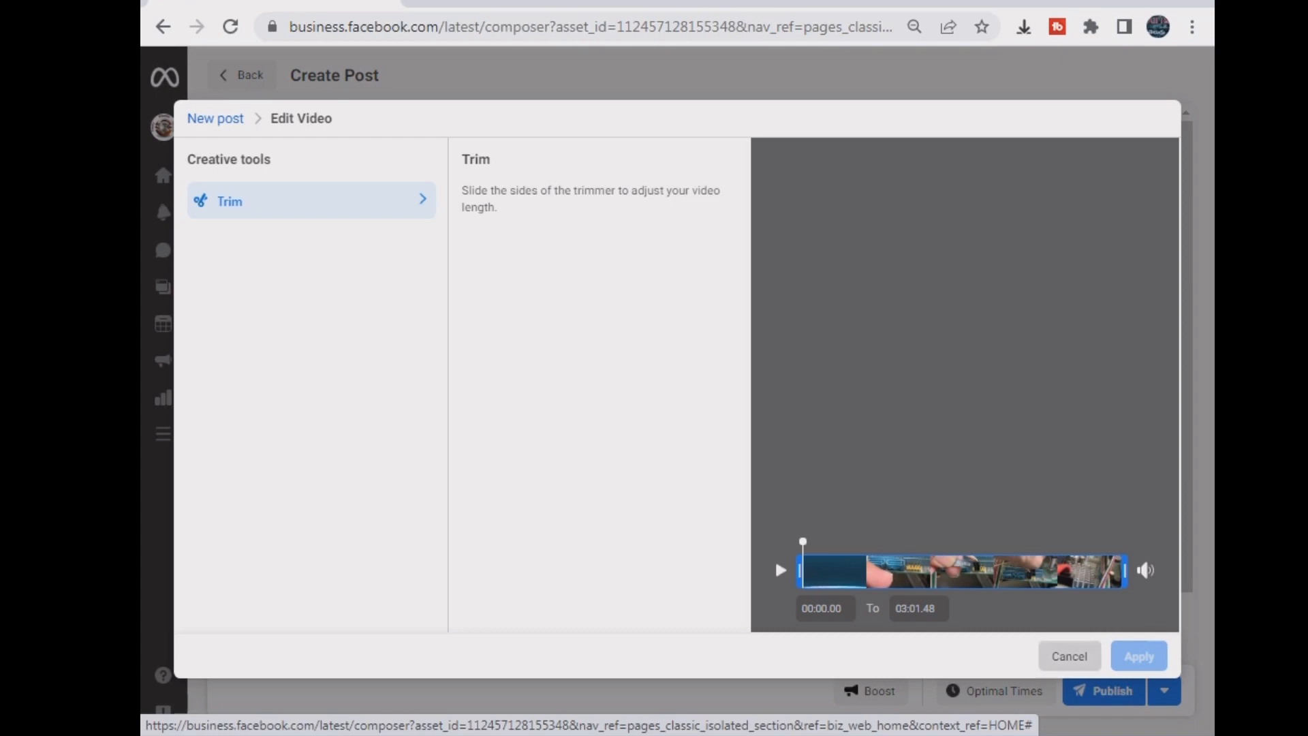
{"action": "left_click", "coordinate": [1070, 656]}
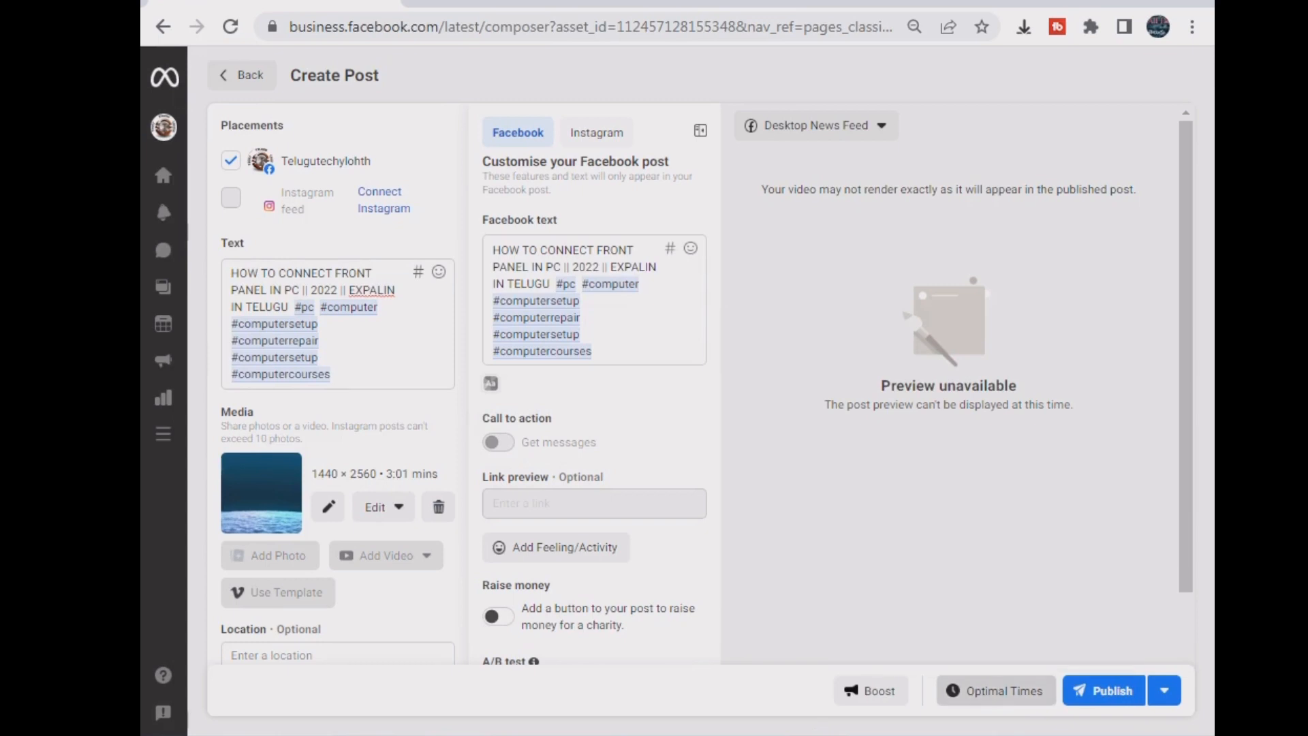
{"action": "left_click", "coordinate": [1104, 690]}
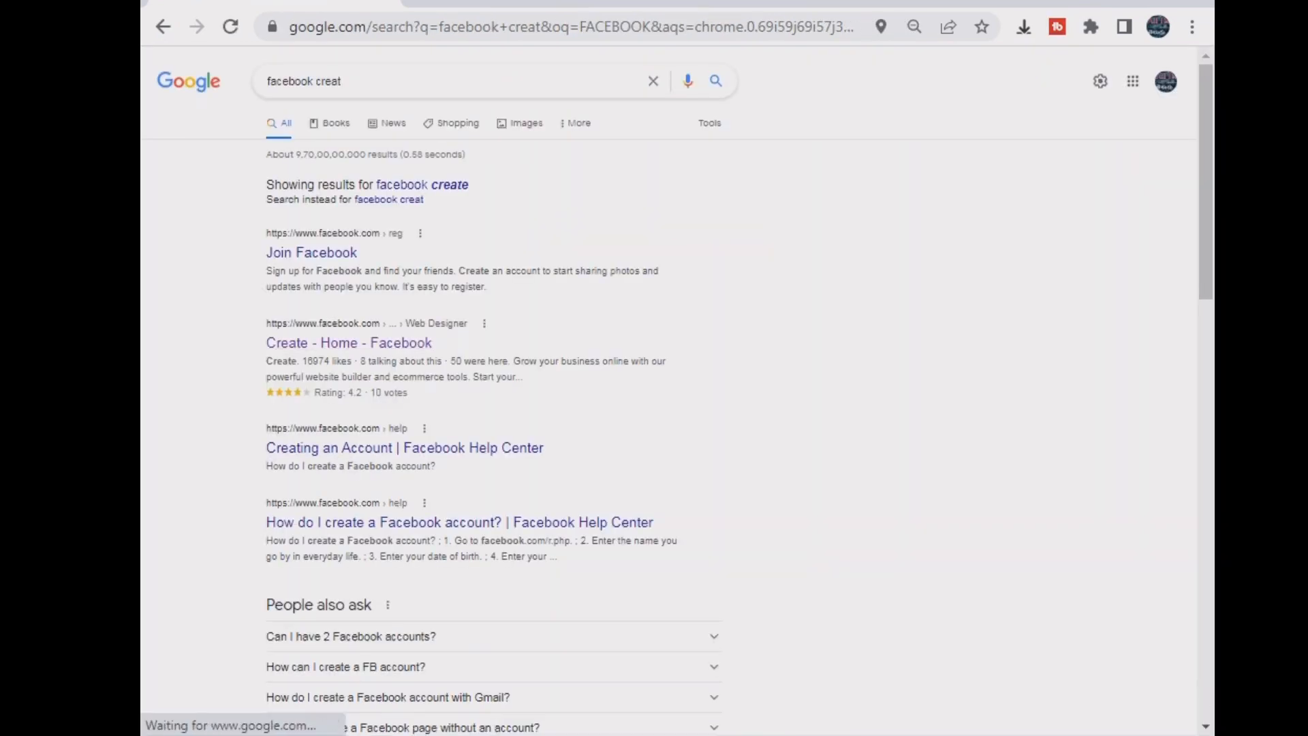
- Search Google for 'facebook crea' and pick the Facebook Creator Studio suggestion
{"action": "left_click_drag", "start_coordinate": [343, 81], "coordinate": [186, 87]}
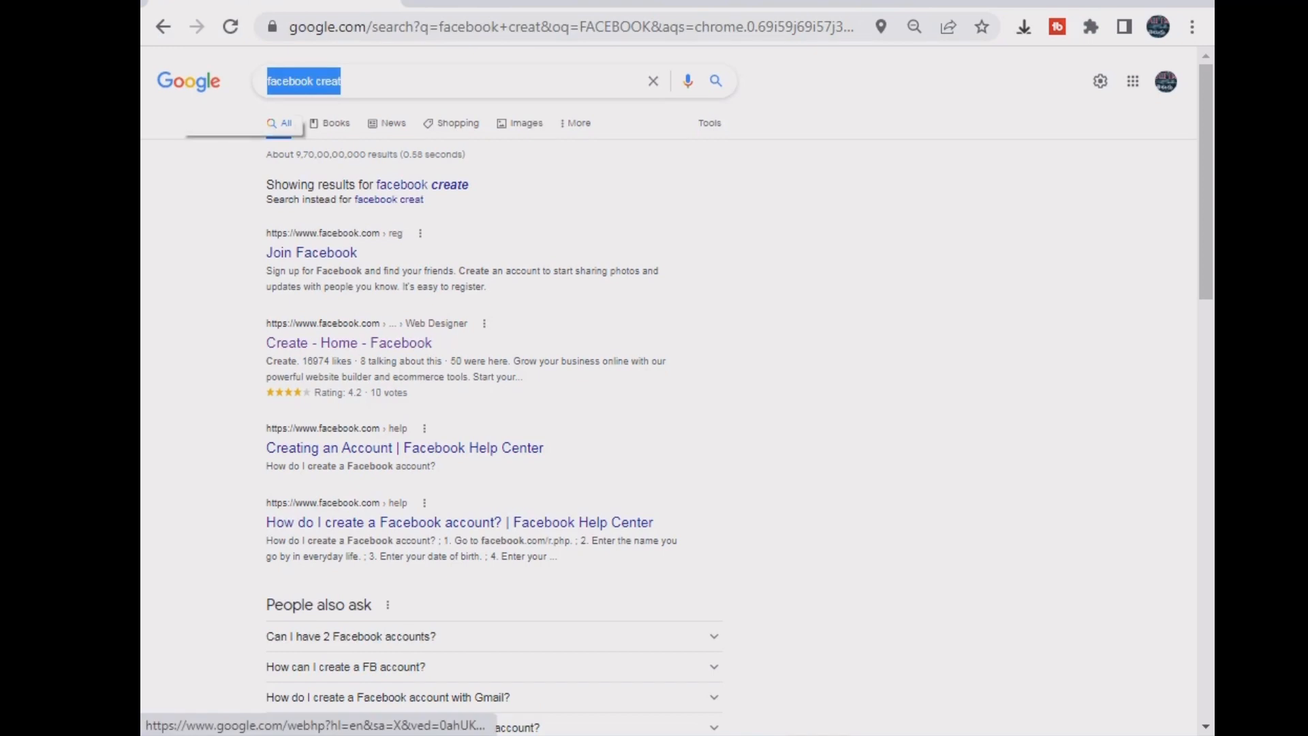
{"action": "type", "text": "CREA"}
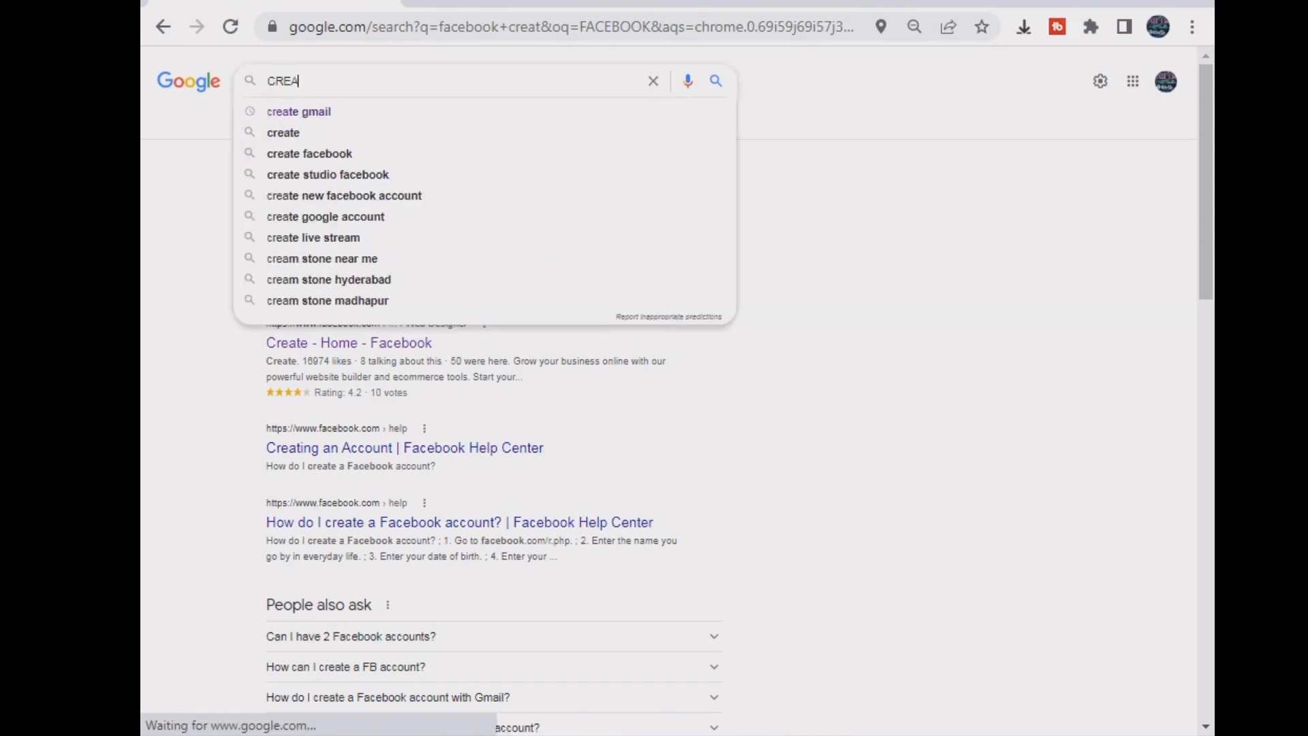
{"action": "type", "text": "T"}
{"action": "key", "text": "BackSpace"}
{"action": "key", "text": "BackSpace"}
{"action": "key", "text": "BackSpace"}
{"action": "key", "text": "BackSpace"}
{"action": "key", "text": "BackSpace"}
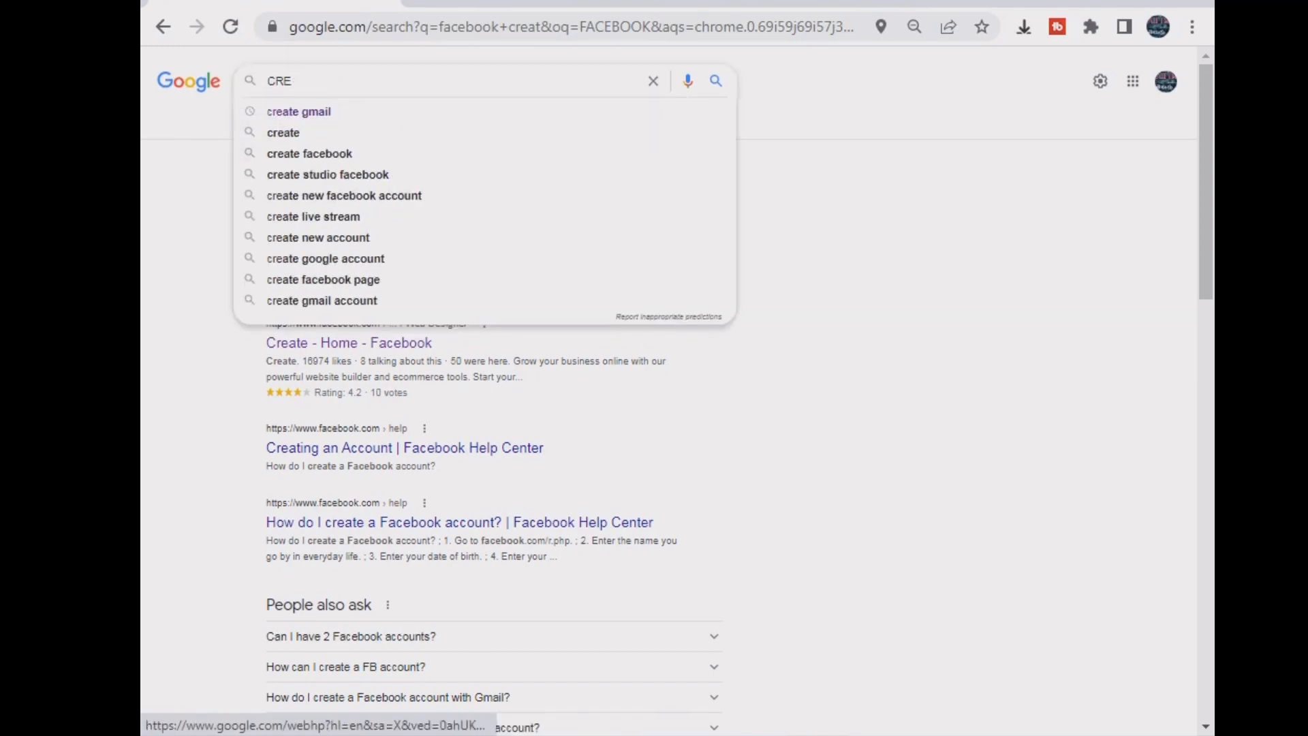
{"action": "type", "text": "F"}
{"action": "key", "text": "BackSpace"}
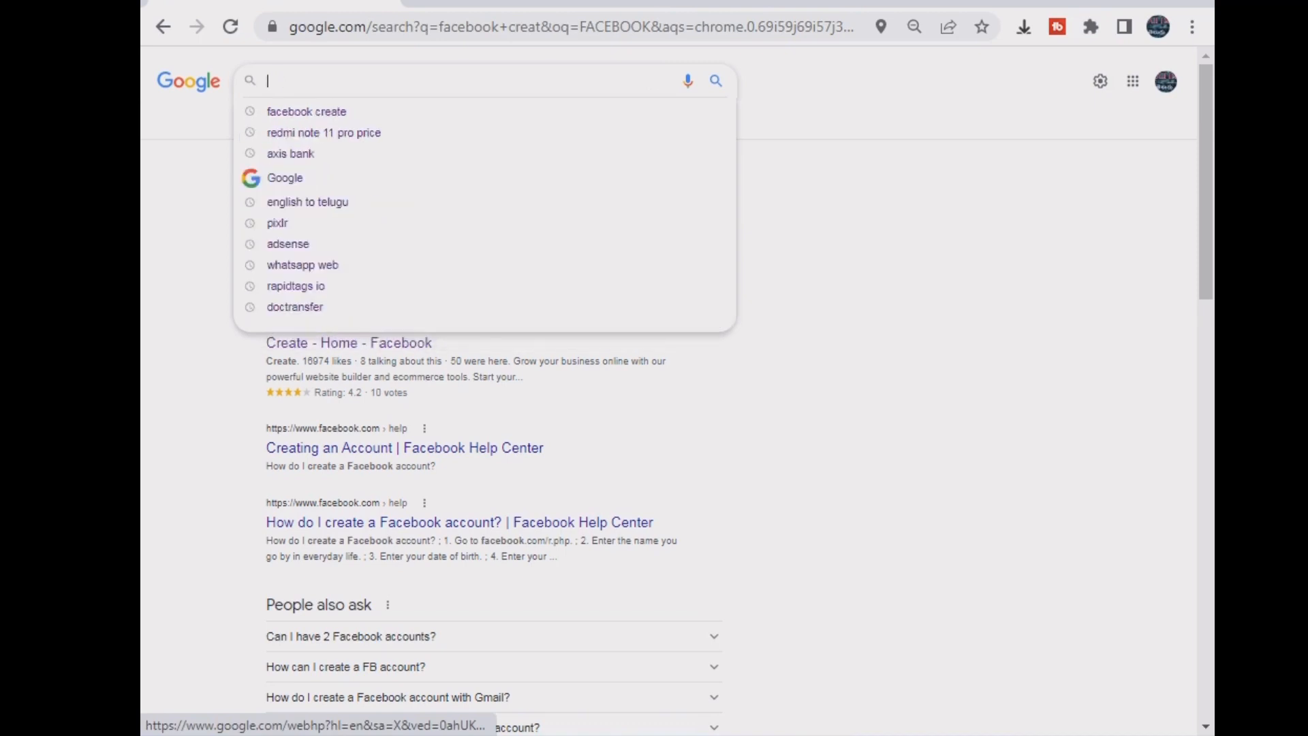
{"action": "type", "text": "facebook crea"}
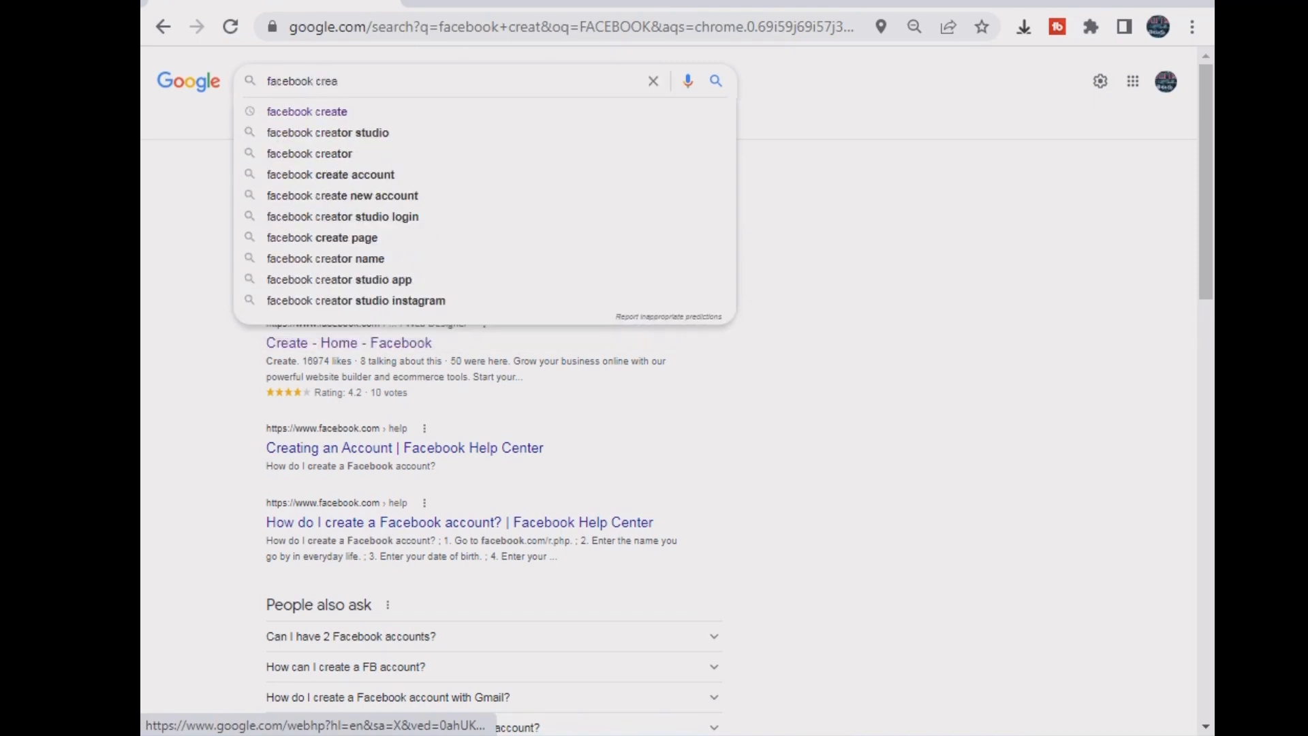
{"action": "left_click", "coordinate": [328, 132]}
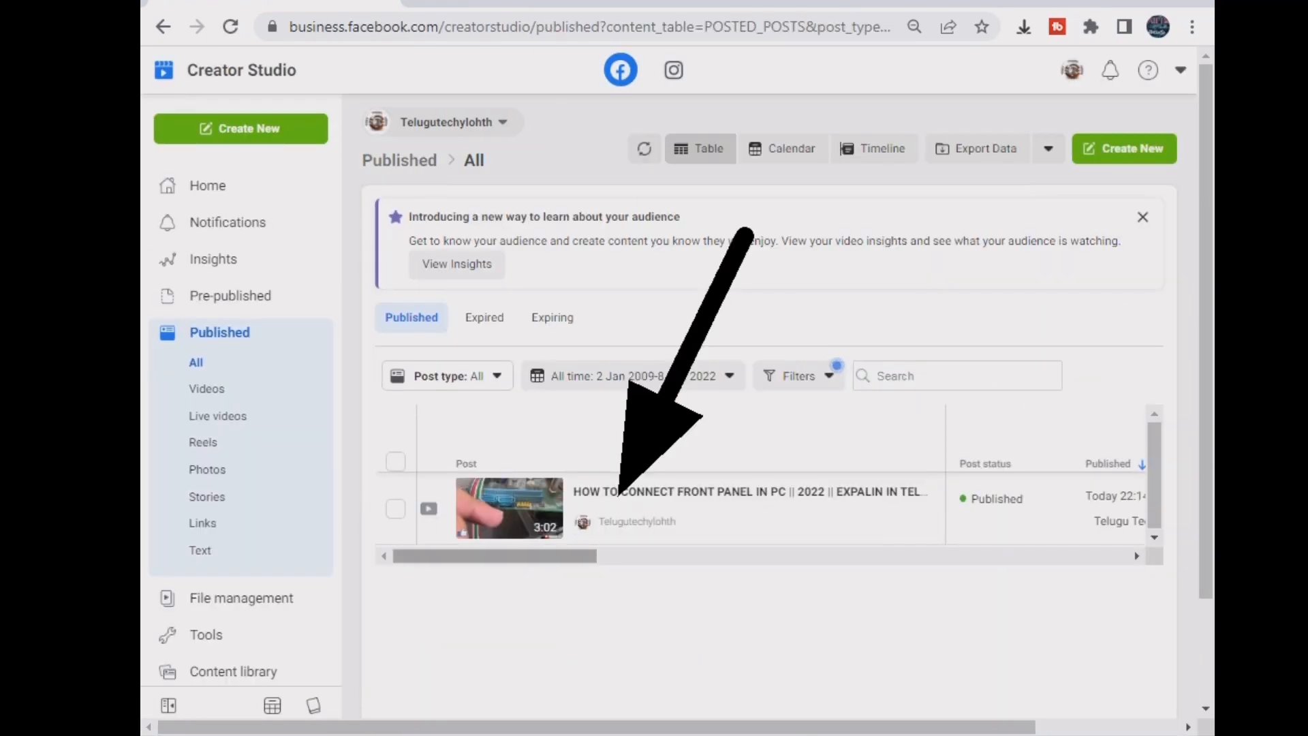
- Open Edit post for the published HOW TO CONNECT FRONT PANEL IN PC video
{"action": "mouse_move", "coordinate": [609, 523]}
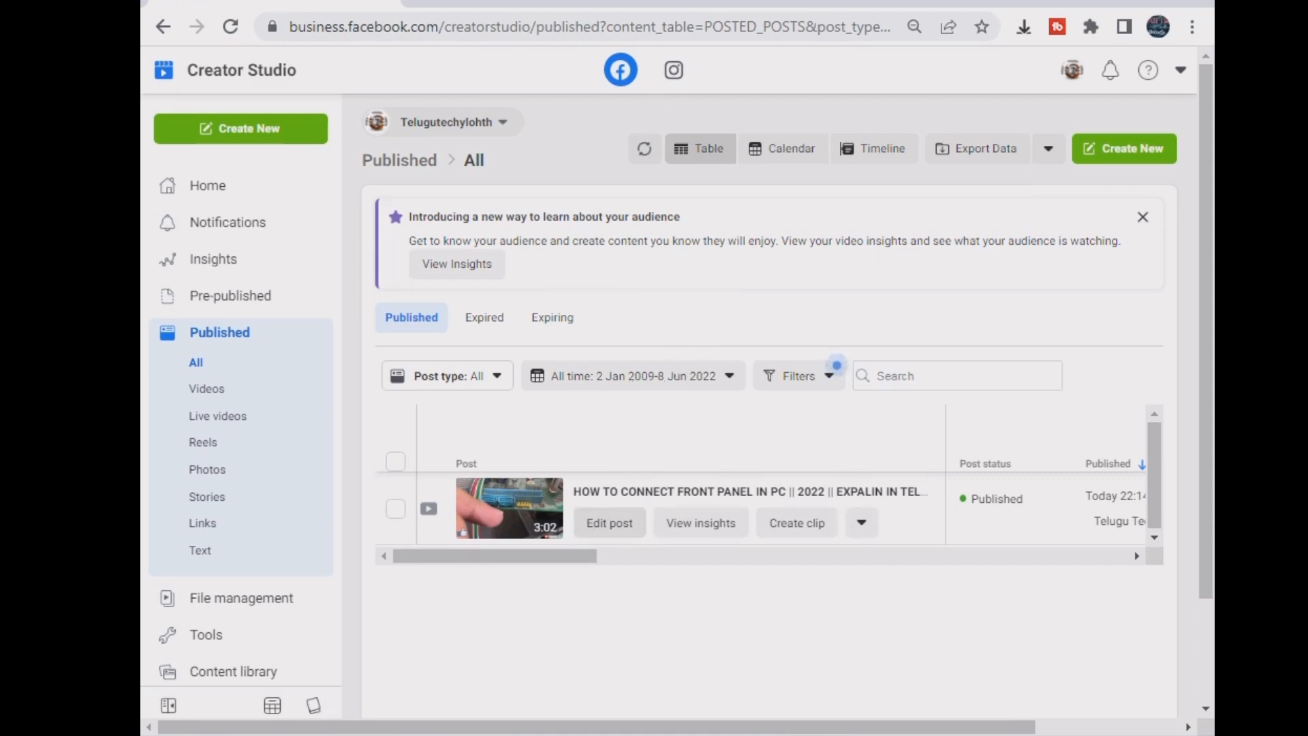
{"action": "left_click", "coordinate": [609, 523]}
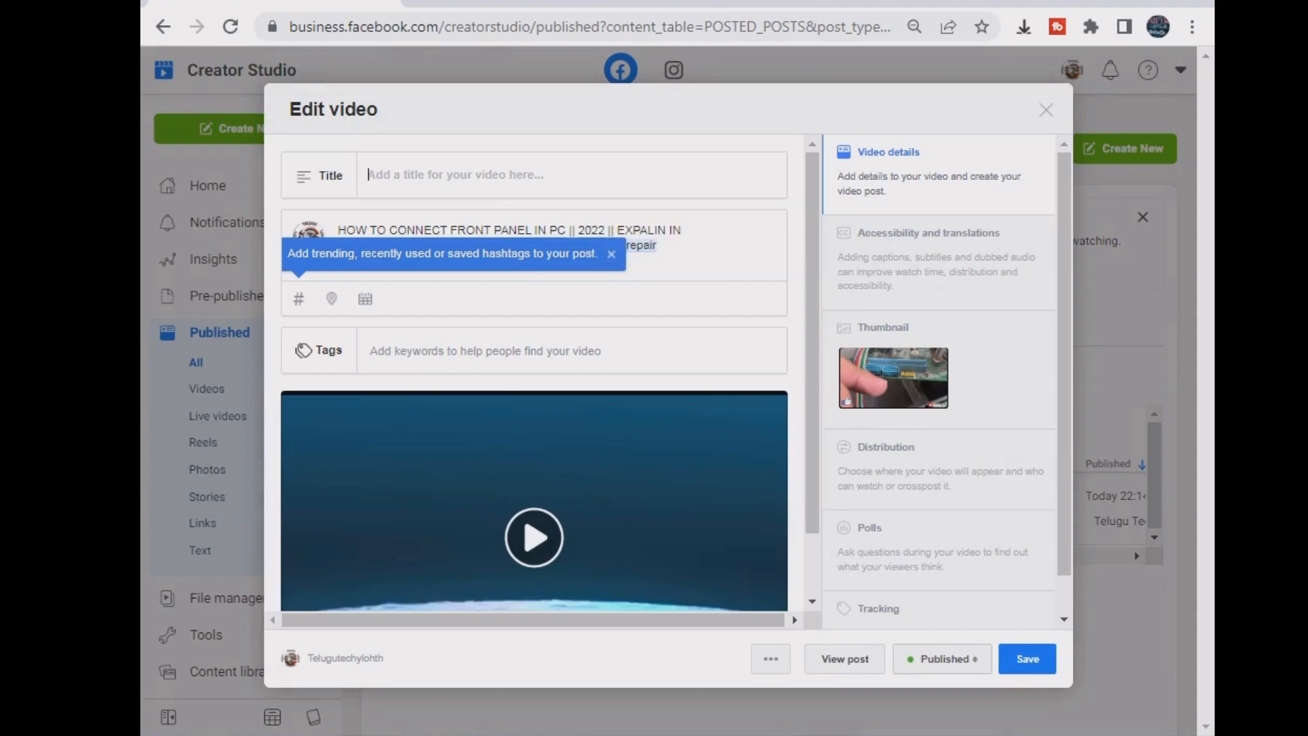
- Title the video 'How To Connect Front pannel in Computer || Explain In Telugu || 2022' and close the hashtag tip
{"action": "type", "text": "how"}
{"action": "key", "text": "BackSpace"}
{"action": "key", "text": "BackSpace"}
{"action": "key", "text": "BackSpace"}
{"action": "key", "text": "BackSpace"}
{"action": "type", "text": "How t"}
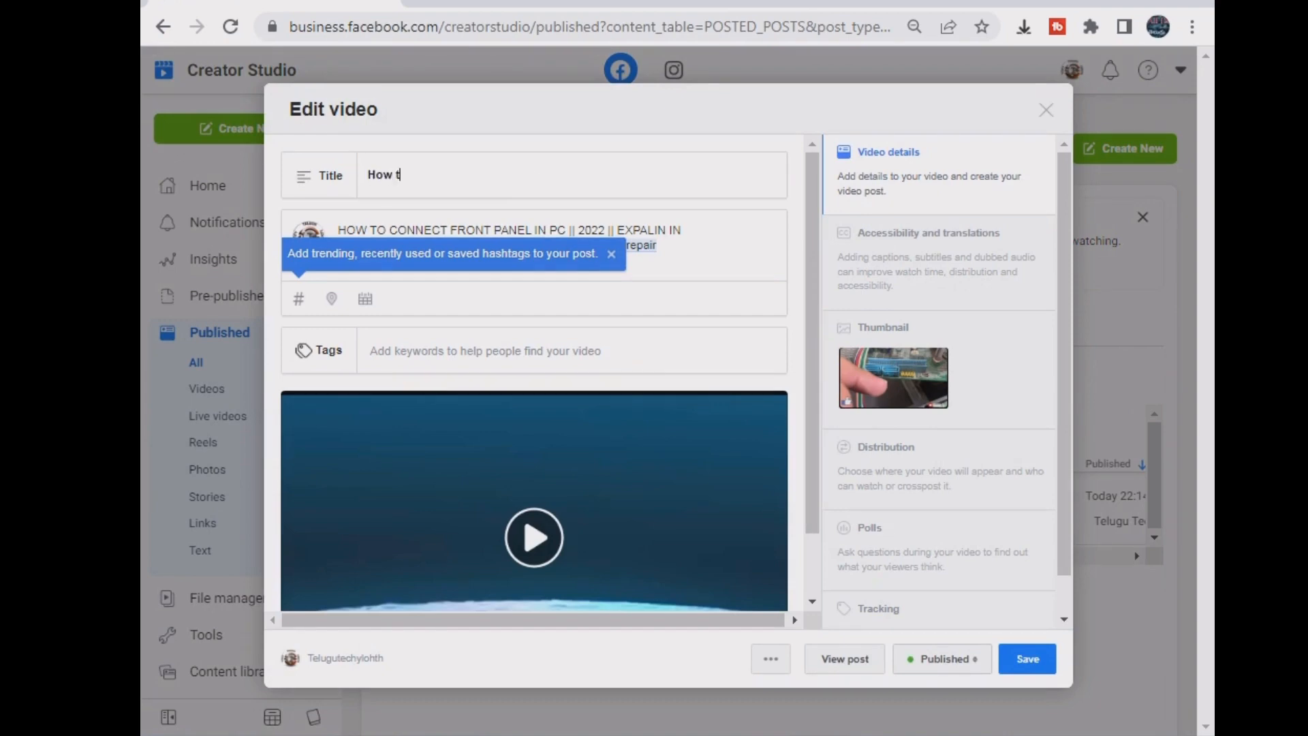
{"action": "type", "text": "o cod"}
{"action": "key", "text": "BackSpace"}
{"action": "type", "text": "nnect F"}
{"action": "key", "text": "BackSpace"}
{"action": "key", "text": "BackSpace"}
{"action": "key", "text": "BackSpace"}
{"action": "key", "text": "BackSpace"}
{"action": "key", "text": "BackSpace"}
{"action": "key", "text": "BackSpace"}
{"action": "key", "text": "BackSpace"}
{"action": "key", "text": "BackSpace"}
{"action": "key", "text": "BackSpace"}
{"action": "key", "text": "BackSpace"}
{"action": "key", "text": "BackSpace"}
{"action": "type", "text": "To C"}
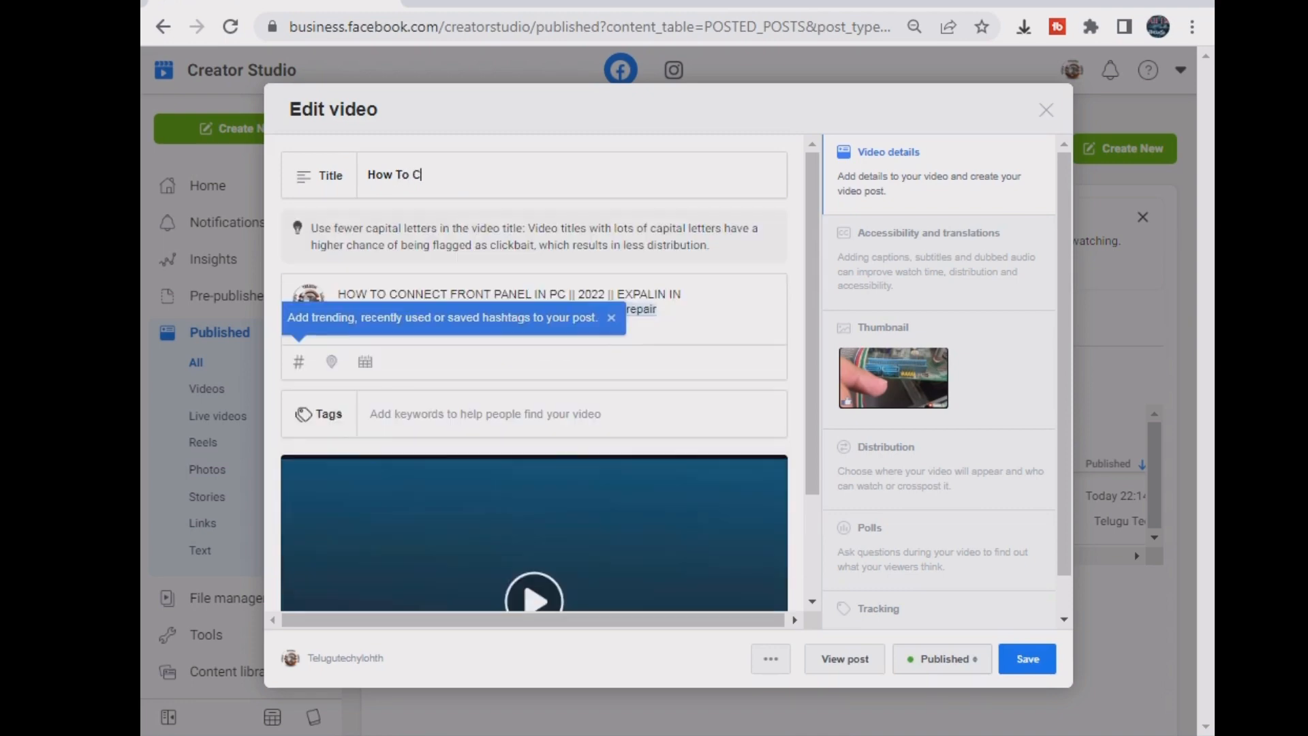
{"action": "type", "text": "onnec"}
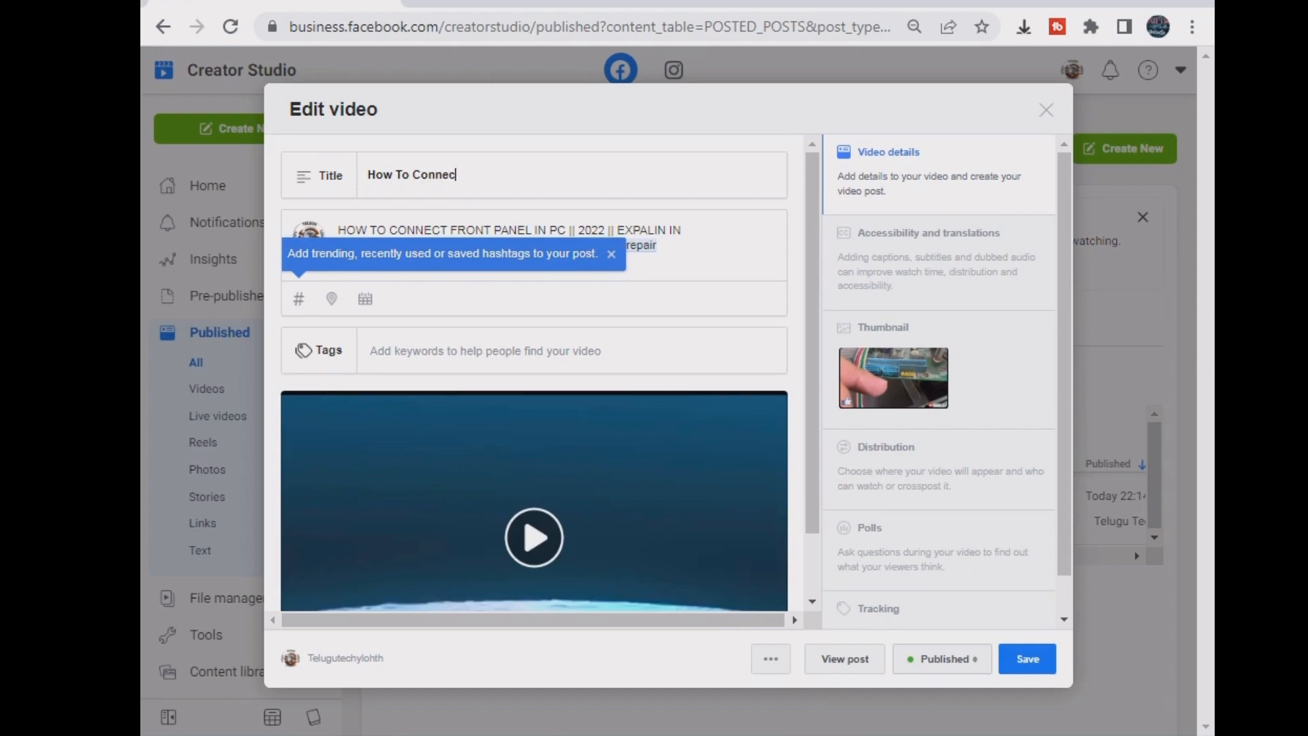
{"action": "type", "text": "t Front "}
{"action": "type", "text": "pannel "}
{"action": "type", "text": "in "}
{"action": "type", "text": "c"}
{"action": "type", "text": "Compu"}
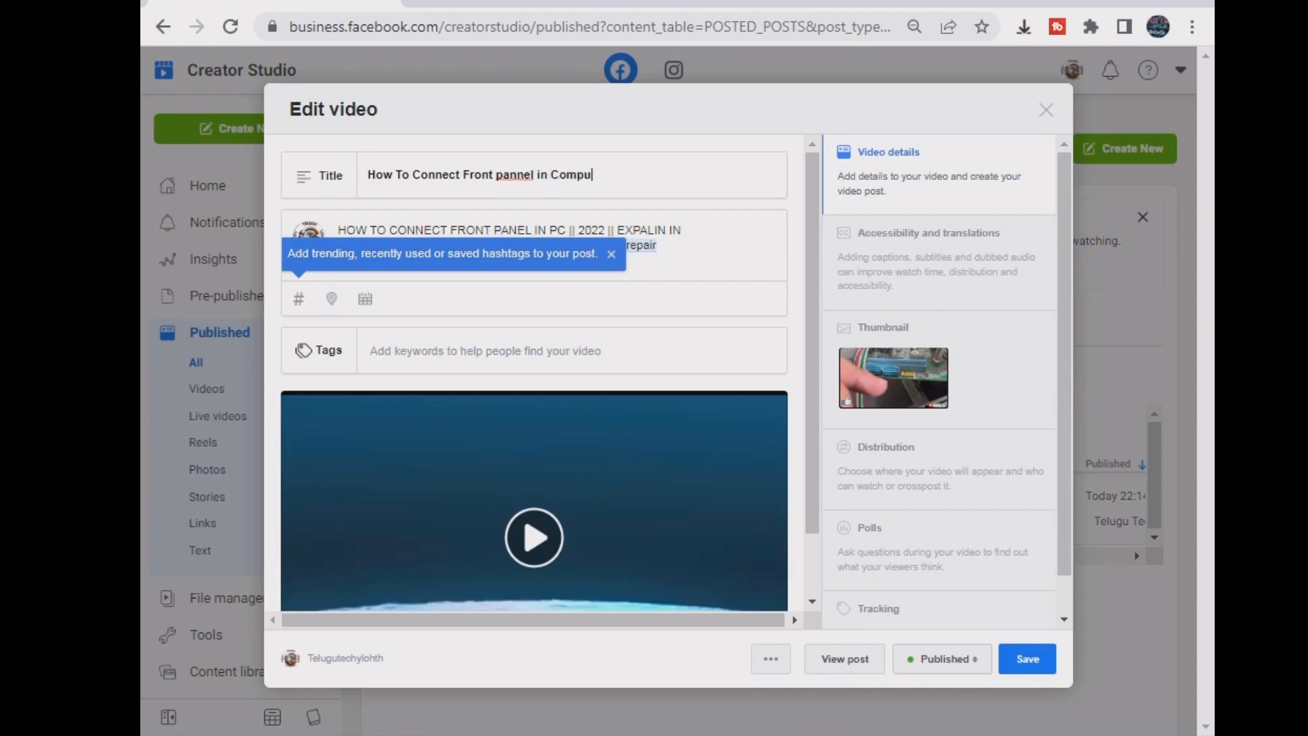
{"action": "type", "text": "ter "}
{"action": "type", "text": "|| "}
{"action": "type", "text": "E"}
{"action": "type", "text": "xplain A"}
{"action": "type", "text": "IN"}
{"action": "key", "text": "BackSpace"}
{"action": "key", "text": "BackSpace"}
{"action": "key", "text": "BackSpace"}
{"action": "key", "text": "BackSpace"}
{"action": "type", "text": "In Telugu"}
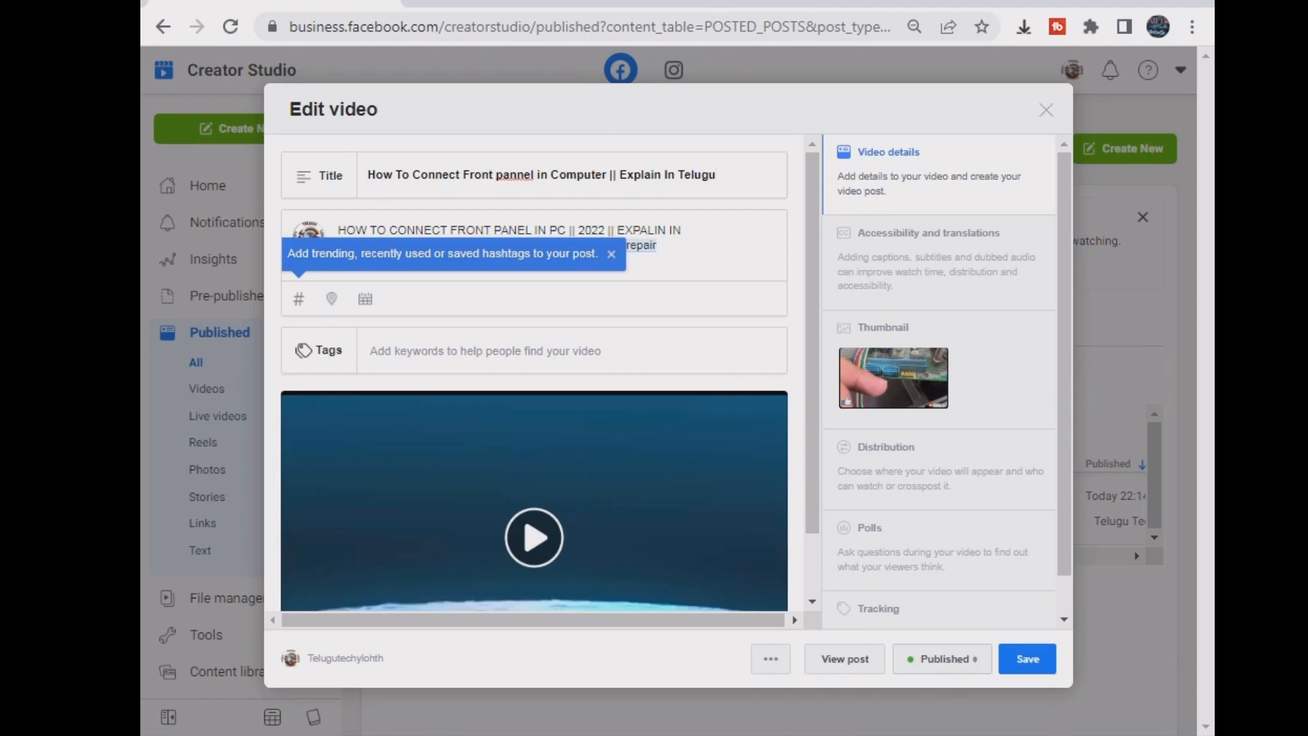
{"action": "type", "text": " || 2022"}
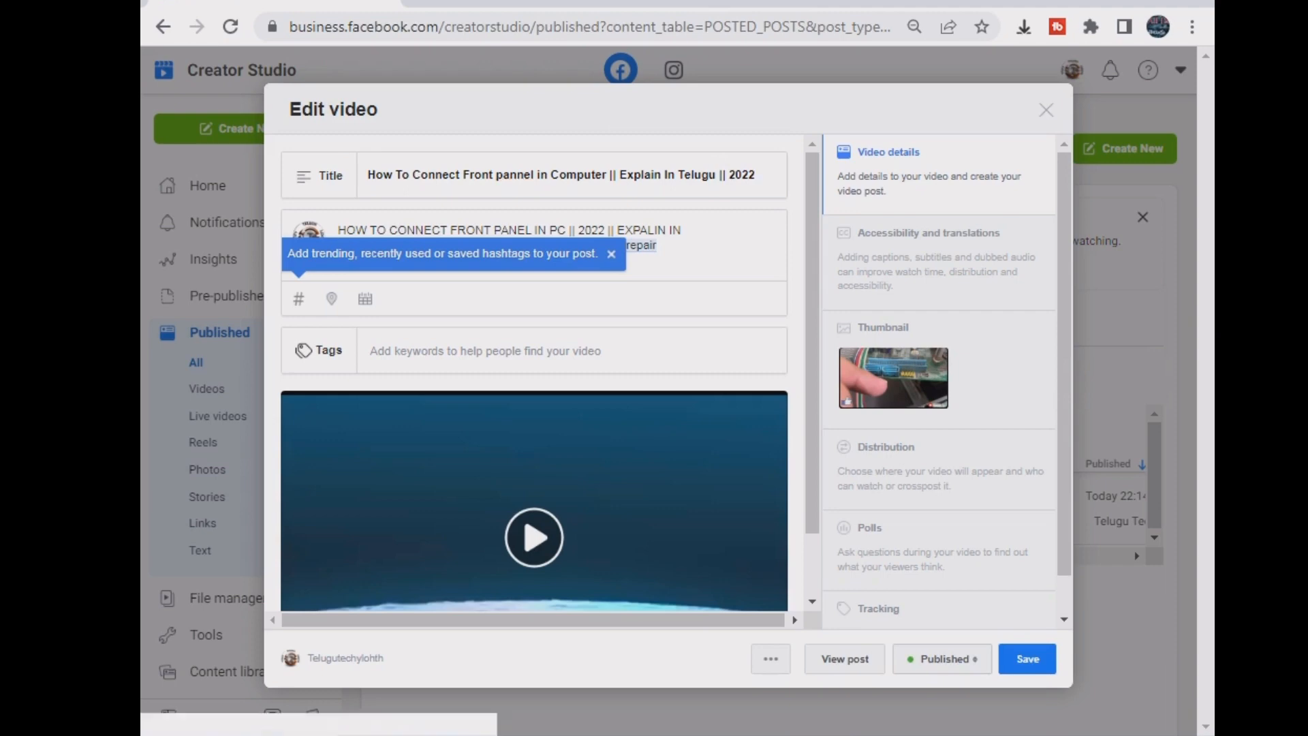
{"action": "left_click", "coordinate": [611, 253]}
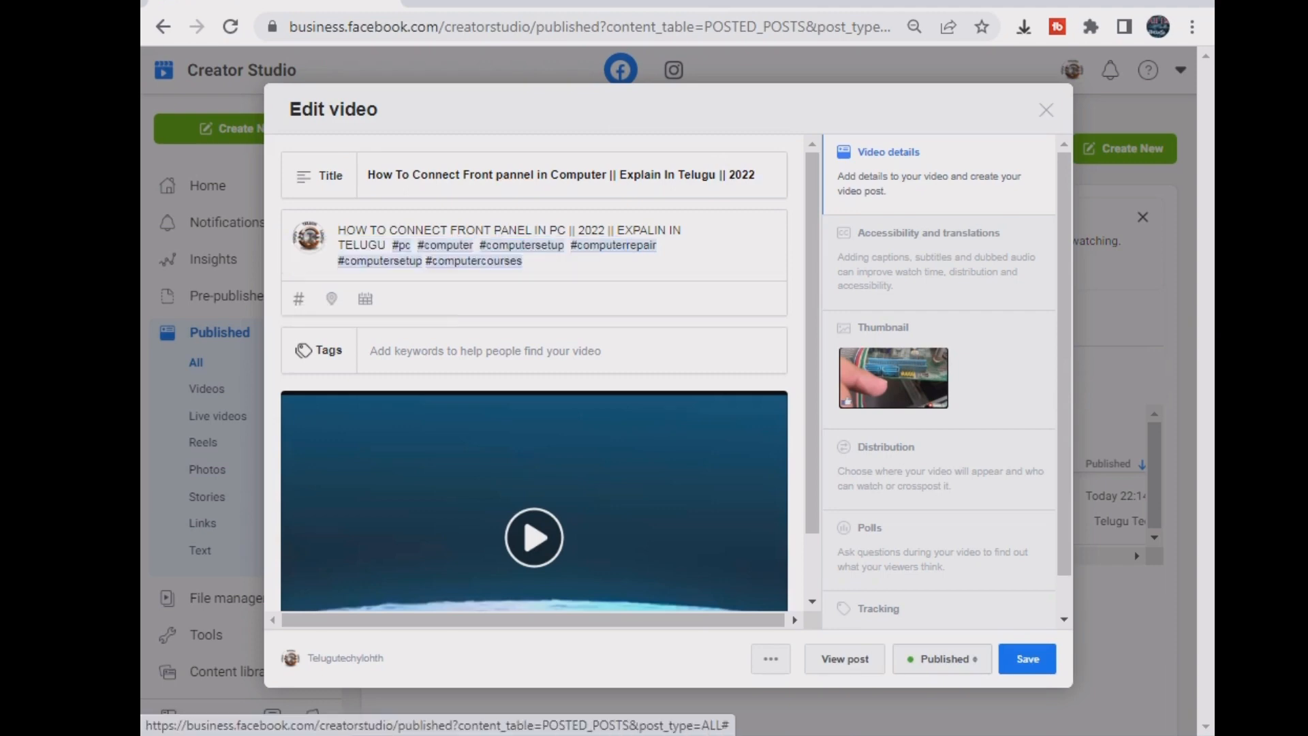
- Add the tags Computer Science and Laptops (computer) by searching '#computer' in the Tags field
{"action": "left_click", "coordinate": [372, 351]}
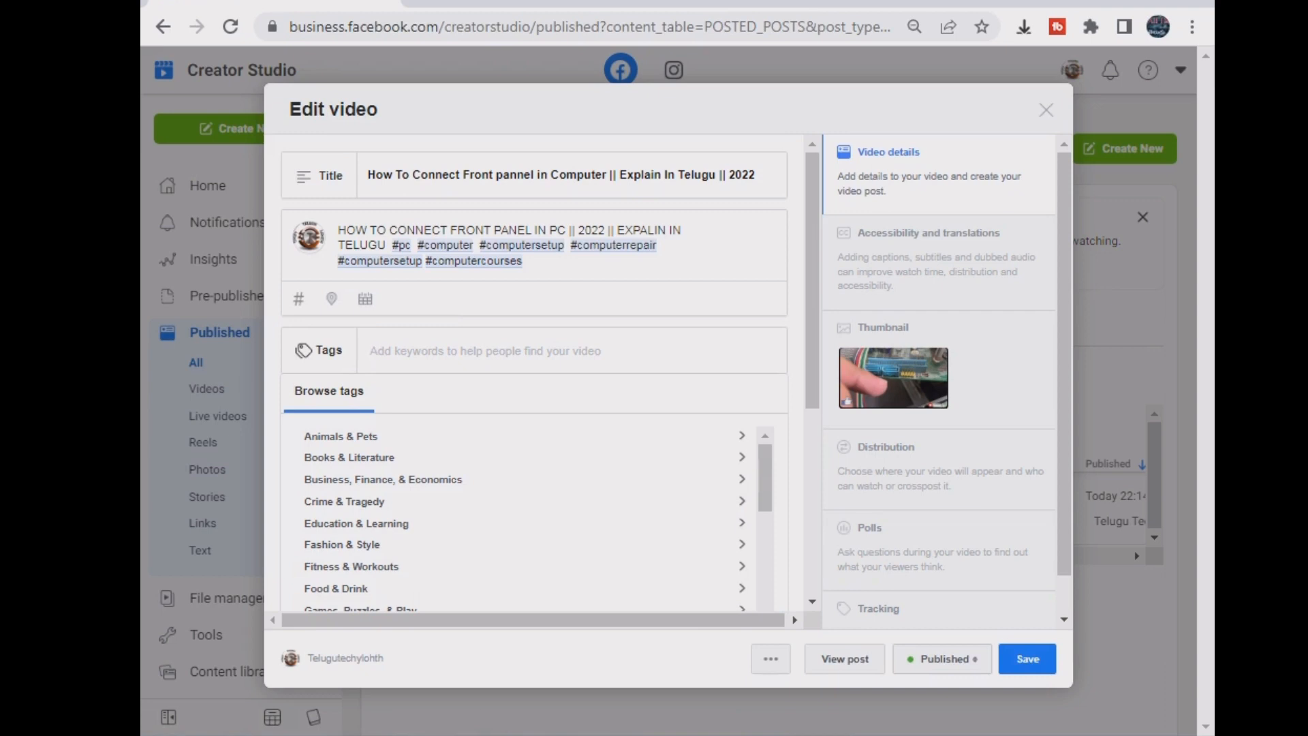
{"action": "type", "text": "#"}
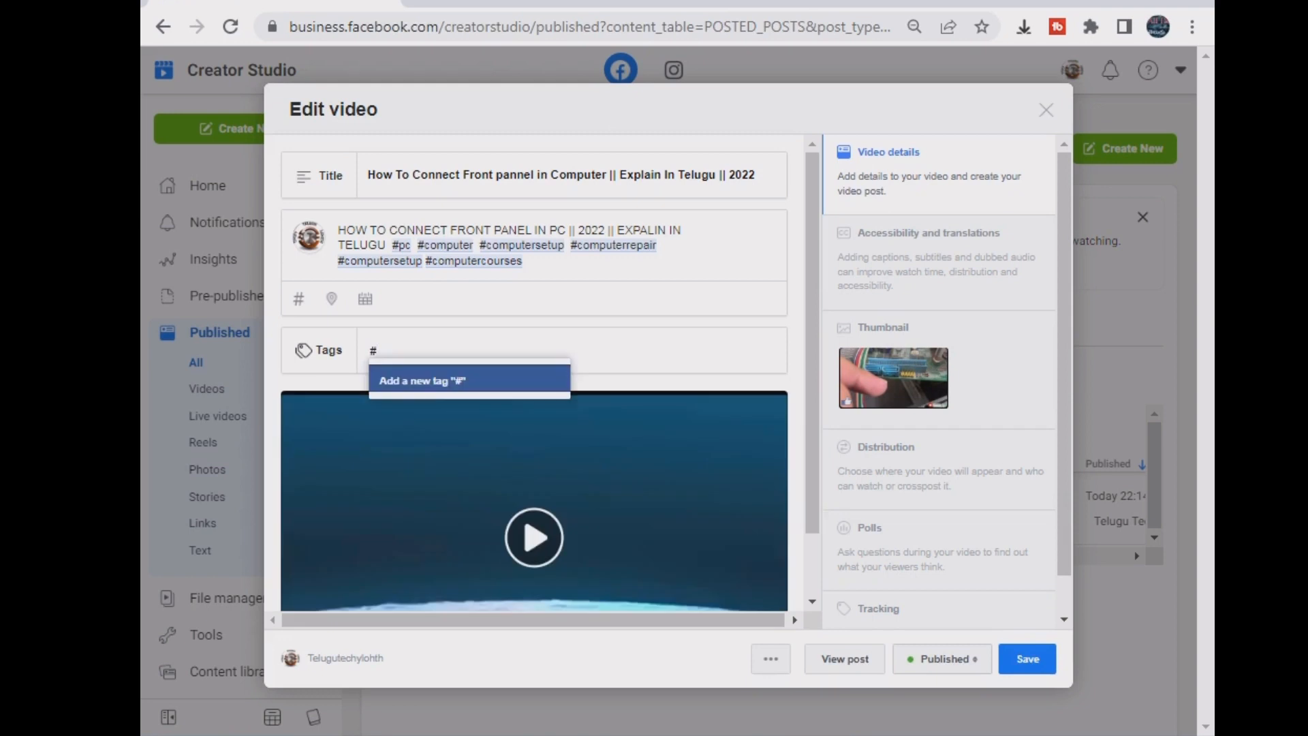
{"action": "type", "text": "computer"}
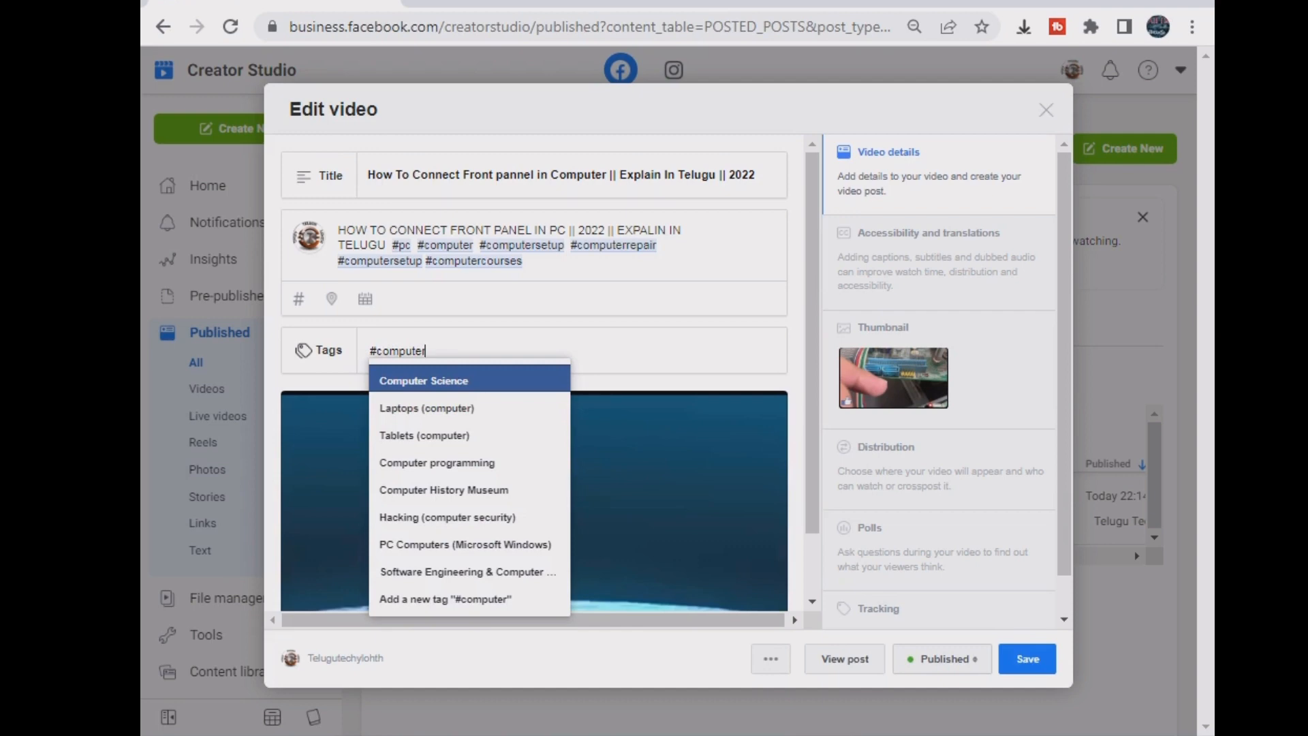
{"action": "key", "text": "Escape"}
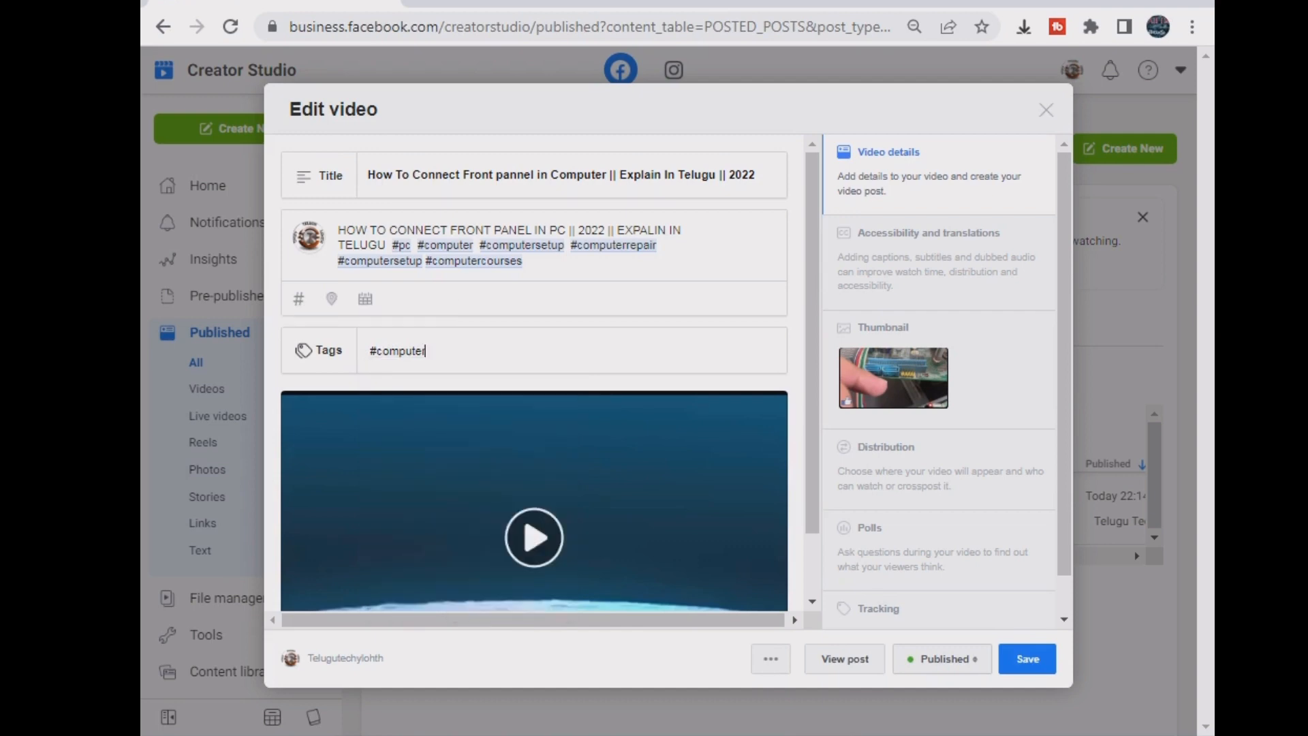
{"action": "key", "text": "Return"}
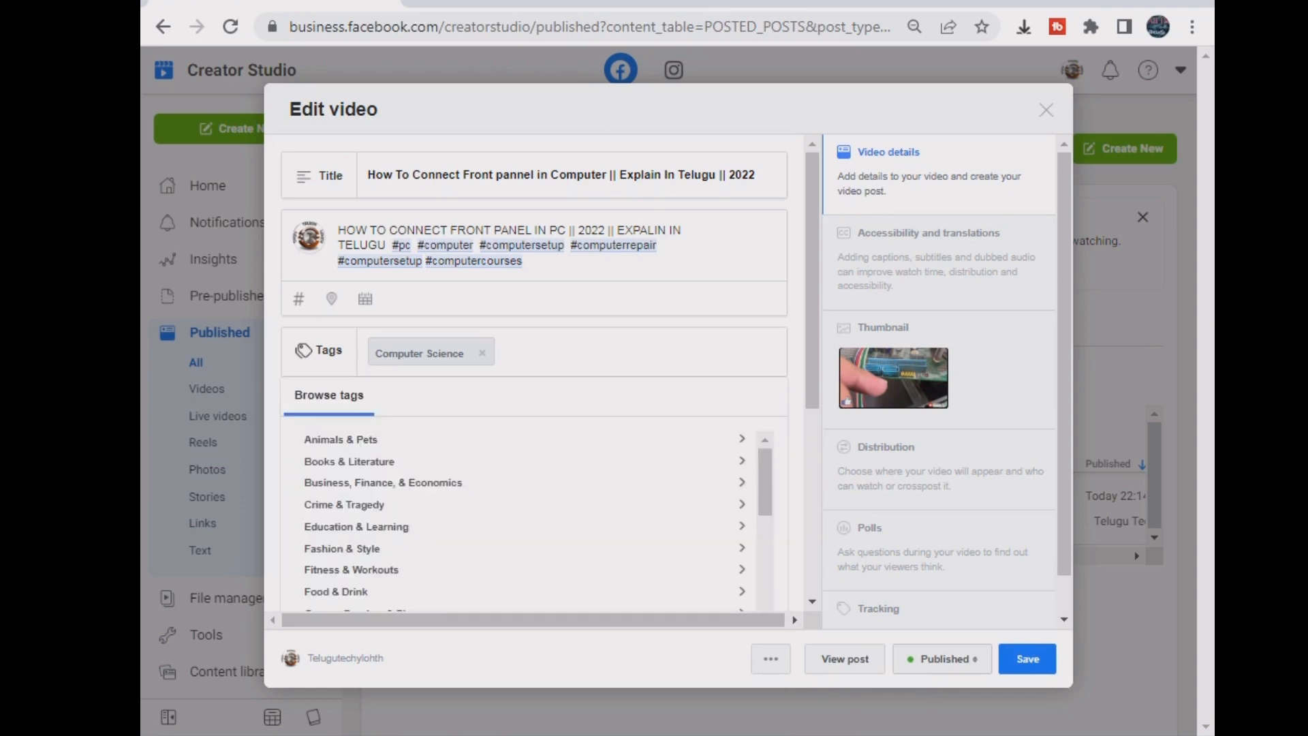
{"action": "type", "text": "#"}
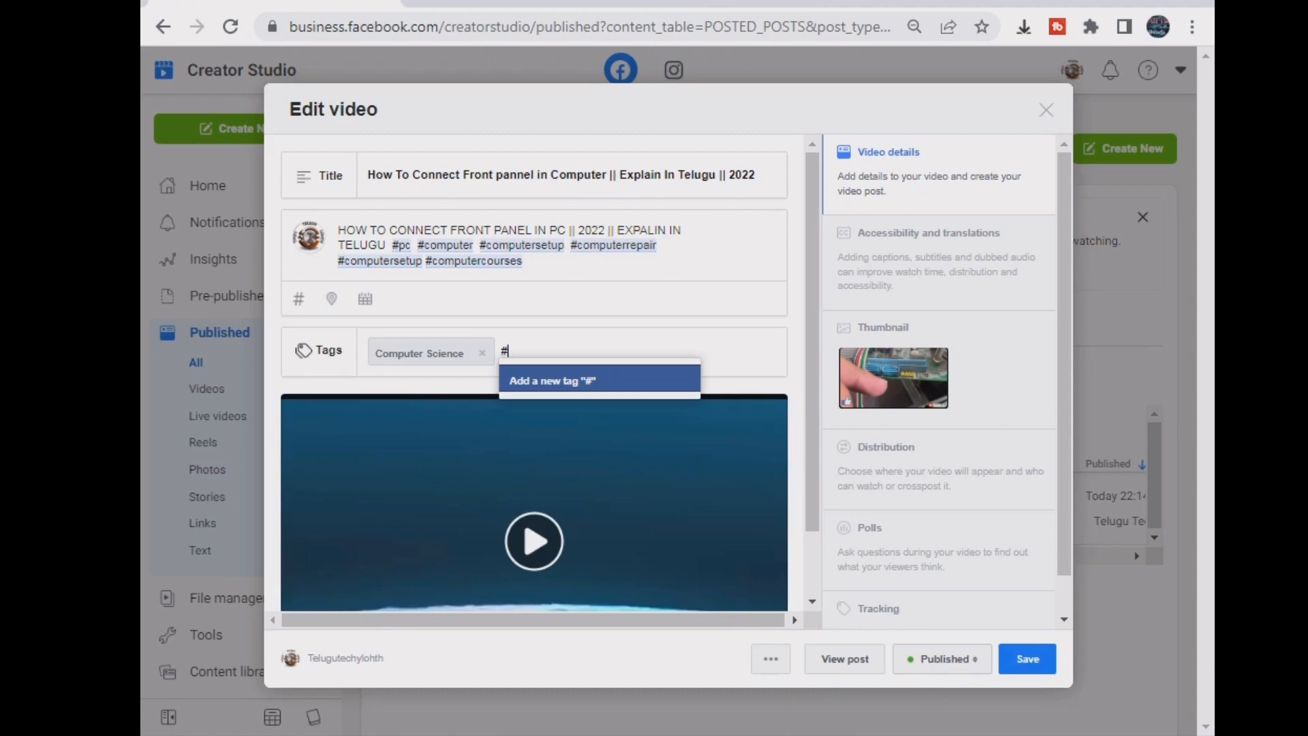
{"action": "type", "text": "compute"}
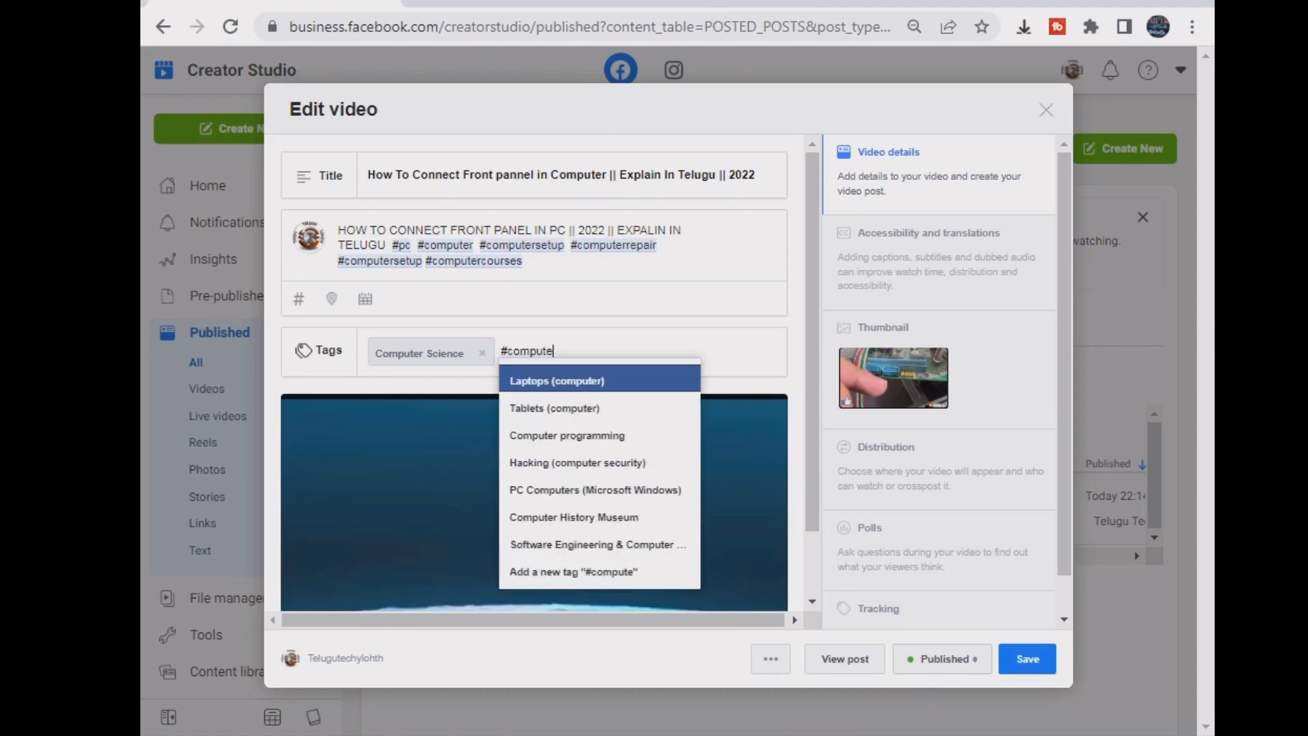
{"action": "type", "text": "r"}
{"action": "key", "text": "Down"}
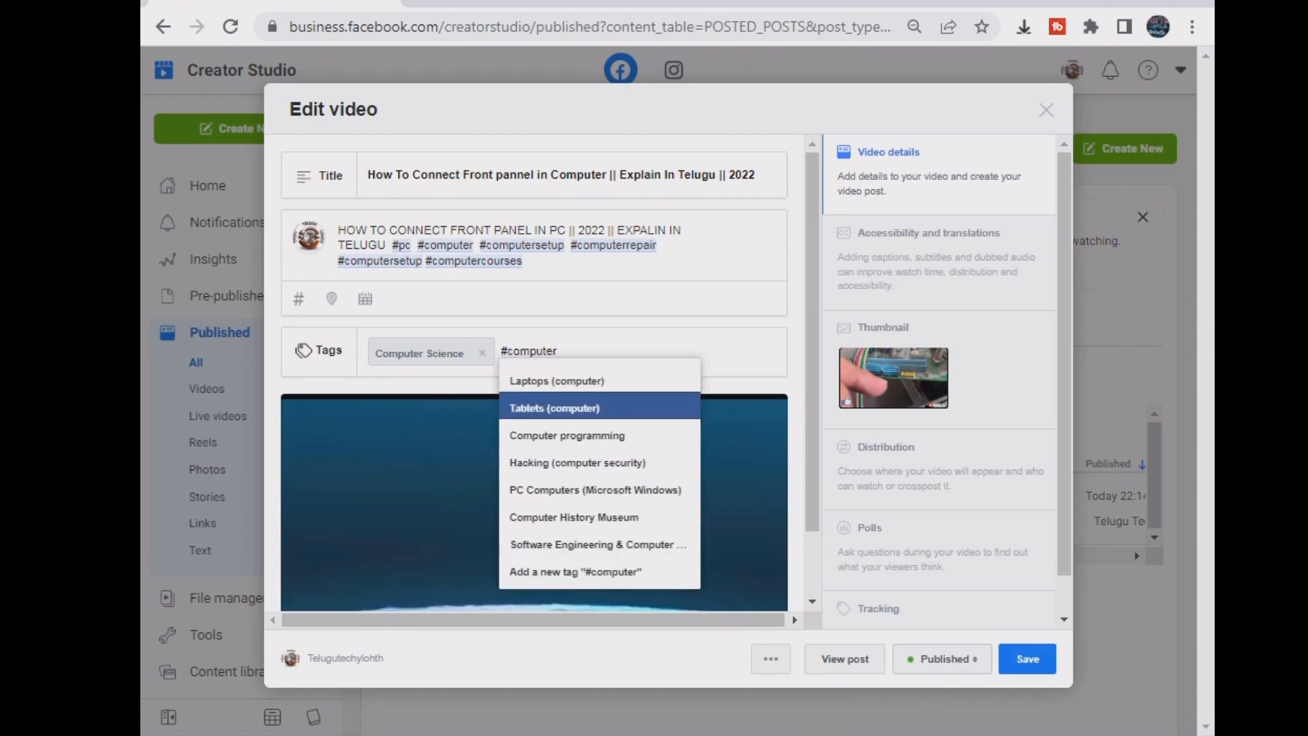
{"action": "key", "text": "Up"}
{"action": "key", "text": "Return"}
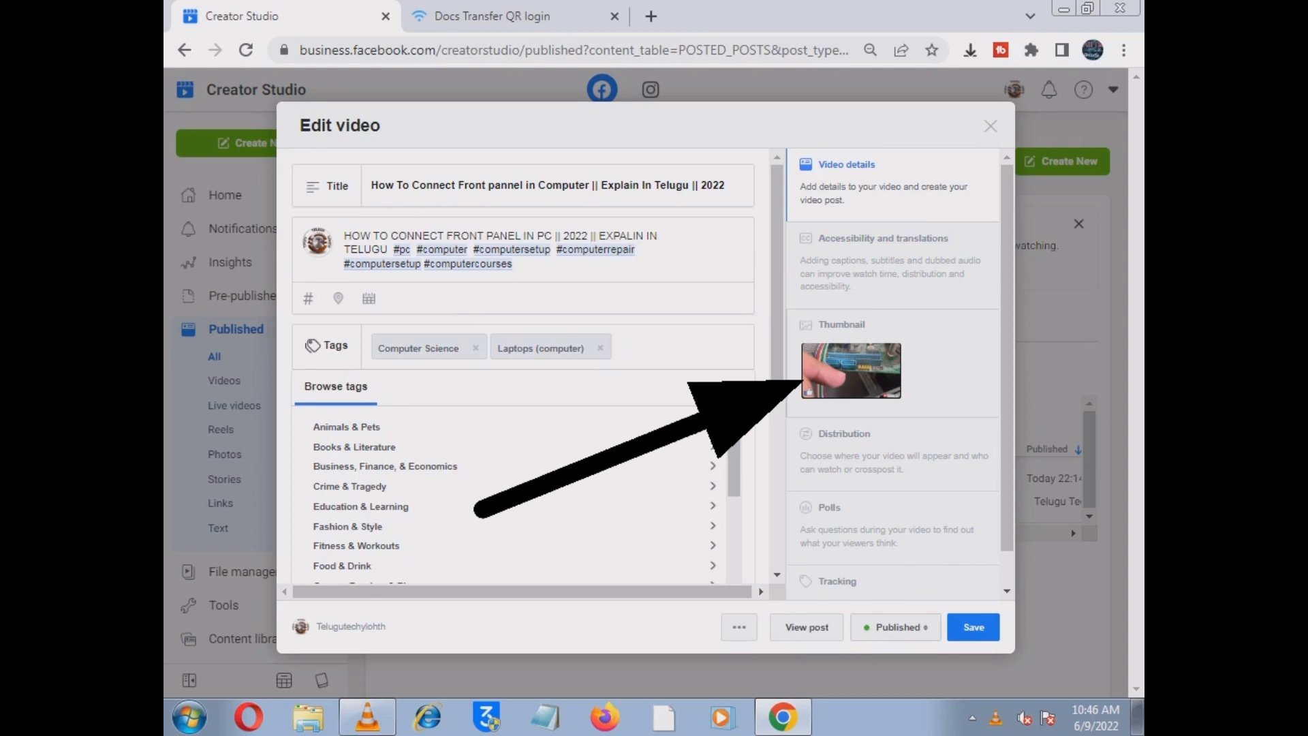
- Upload 2021_08_11_19_11_IMG_6372 from the thumbanils folder as the custom thumbnail and save the post
{"action": "left_click", "coordinate": [850, 361]}
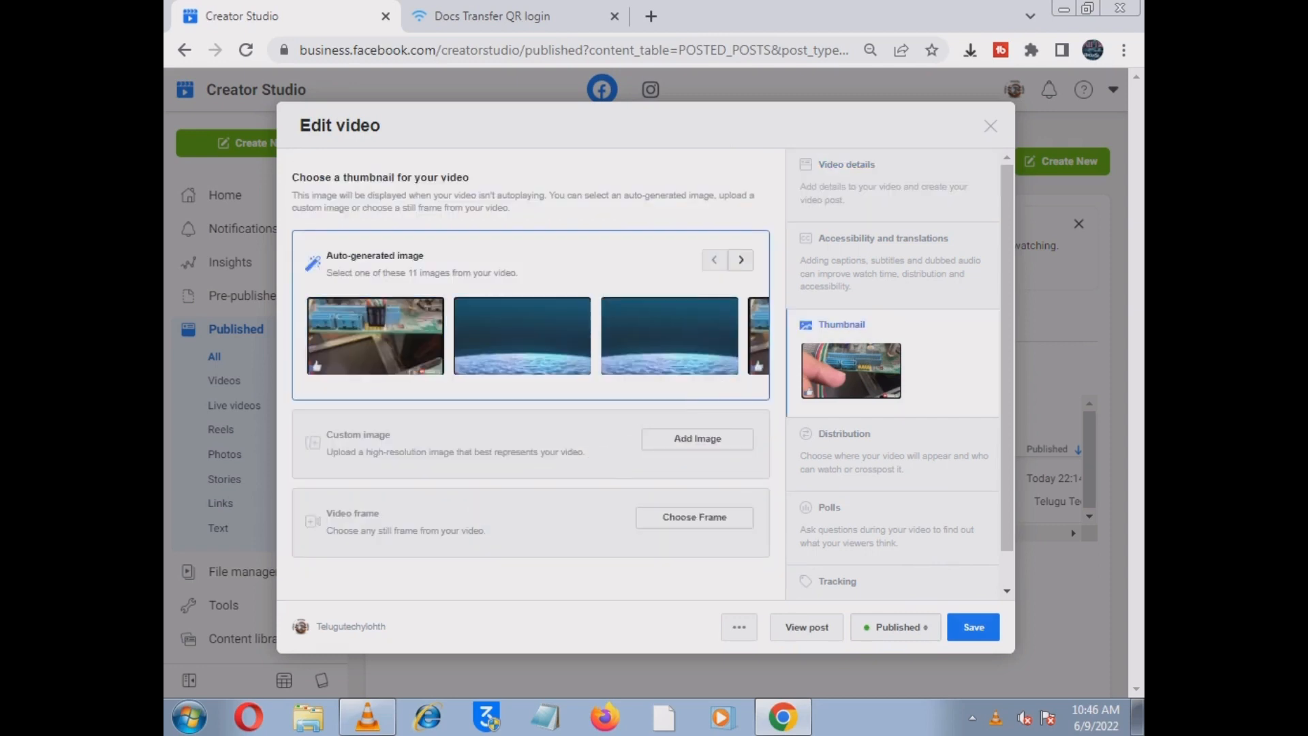
{"action": "left_click", "coordinate": [697, 438]}
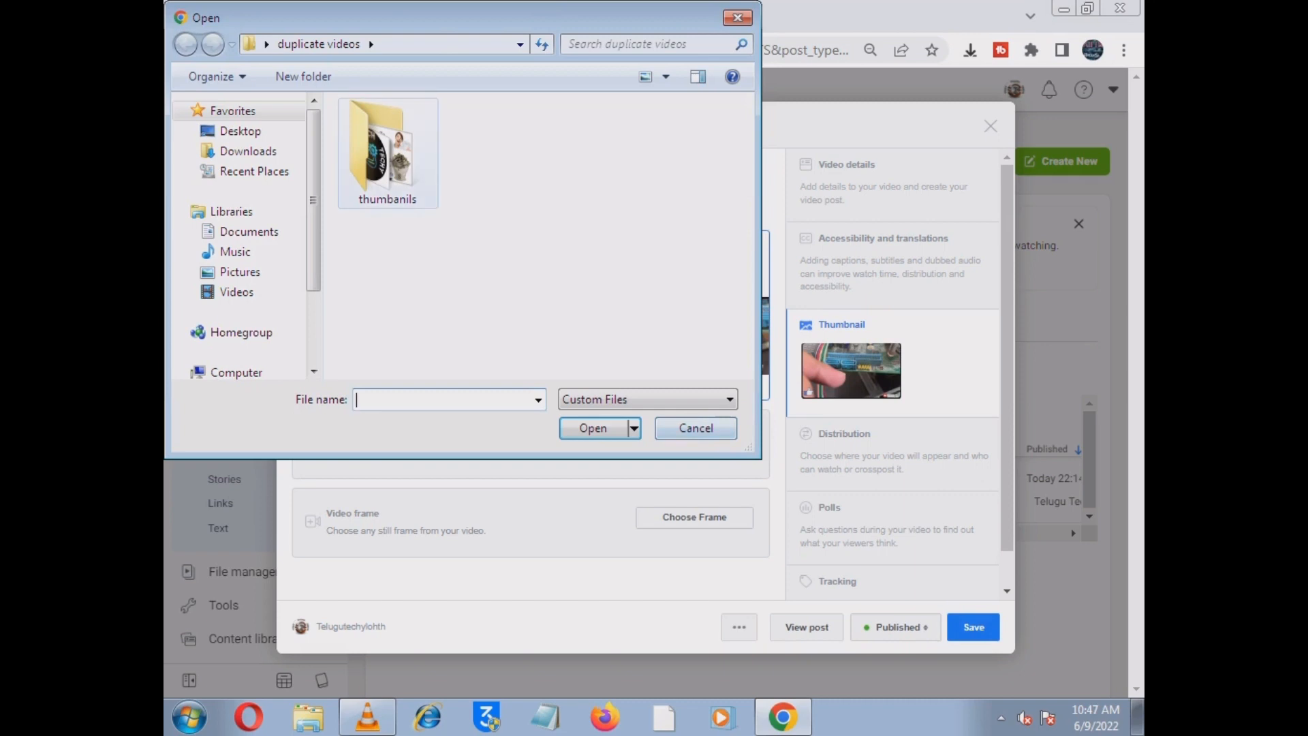
{"action": "double_click", "coordinate": [382, 153]}
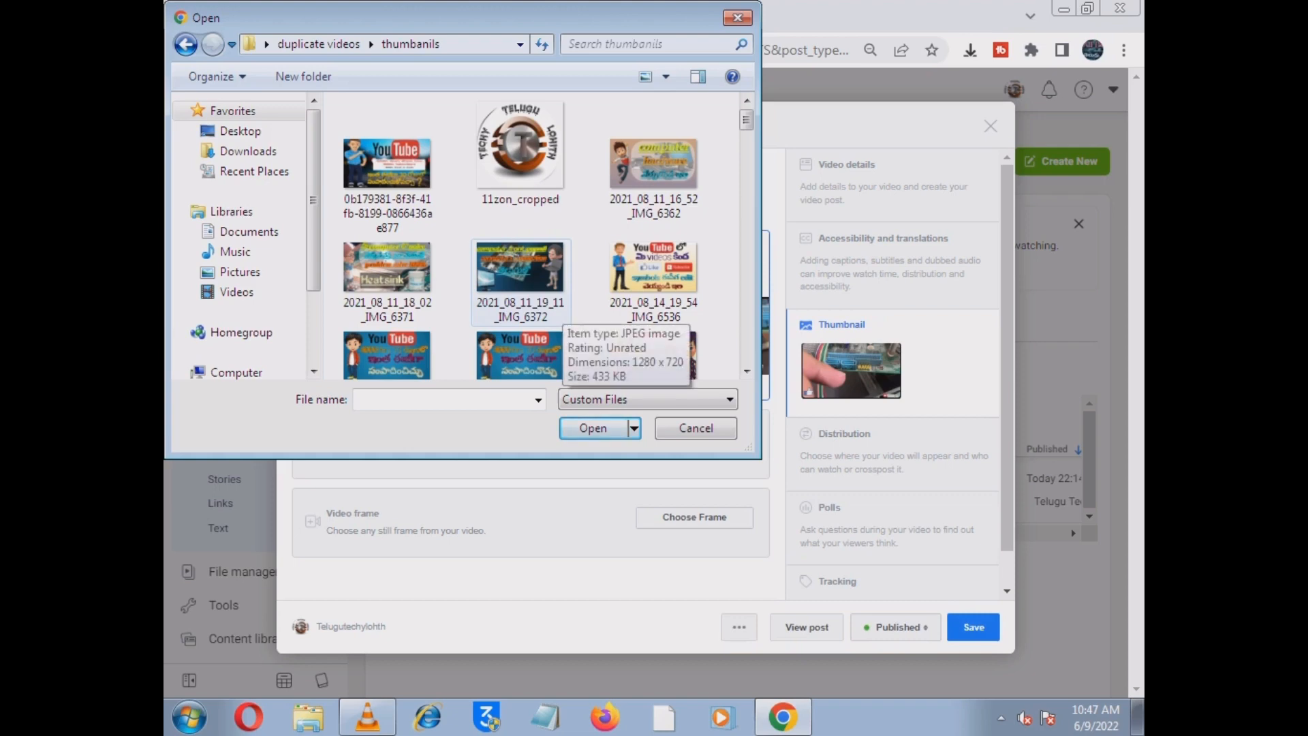
{"action": "left_click", "coordinate": [551, 310]}
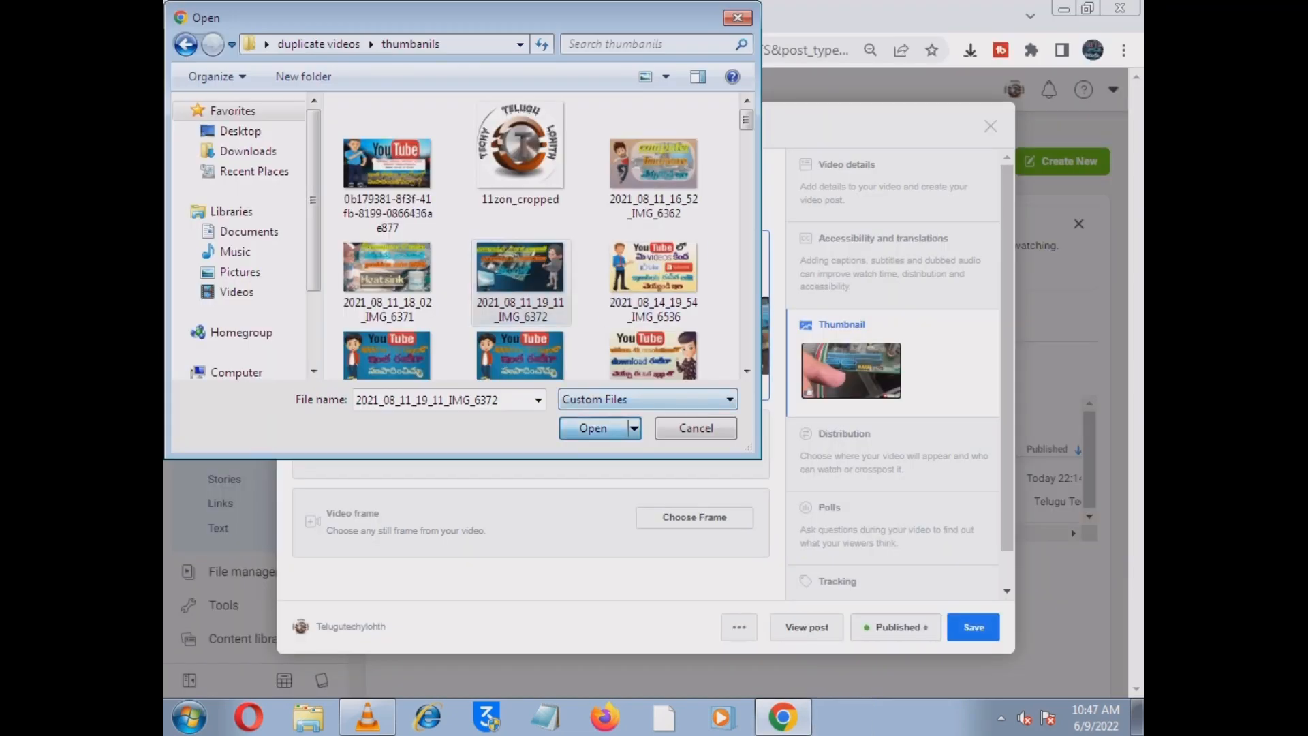
{"action": "key", "text": "Return"}
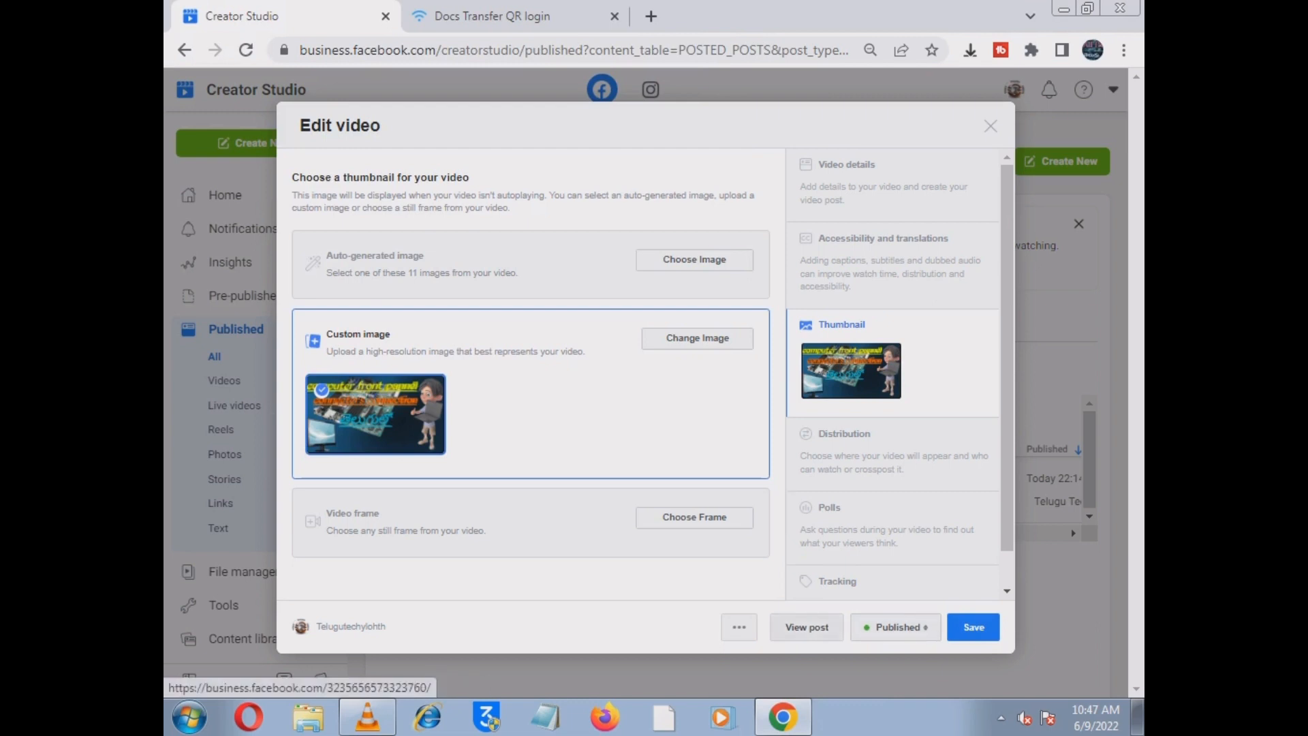
{"action": "left_click", "coordinate": [973, 627]}
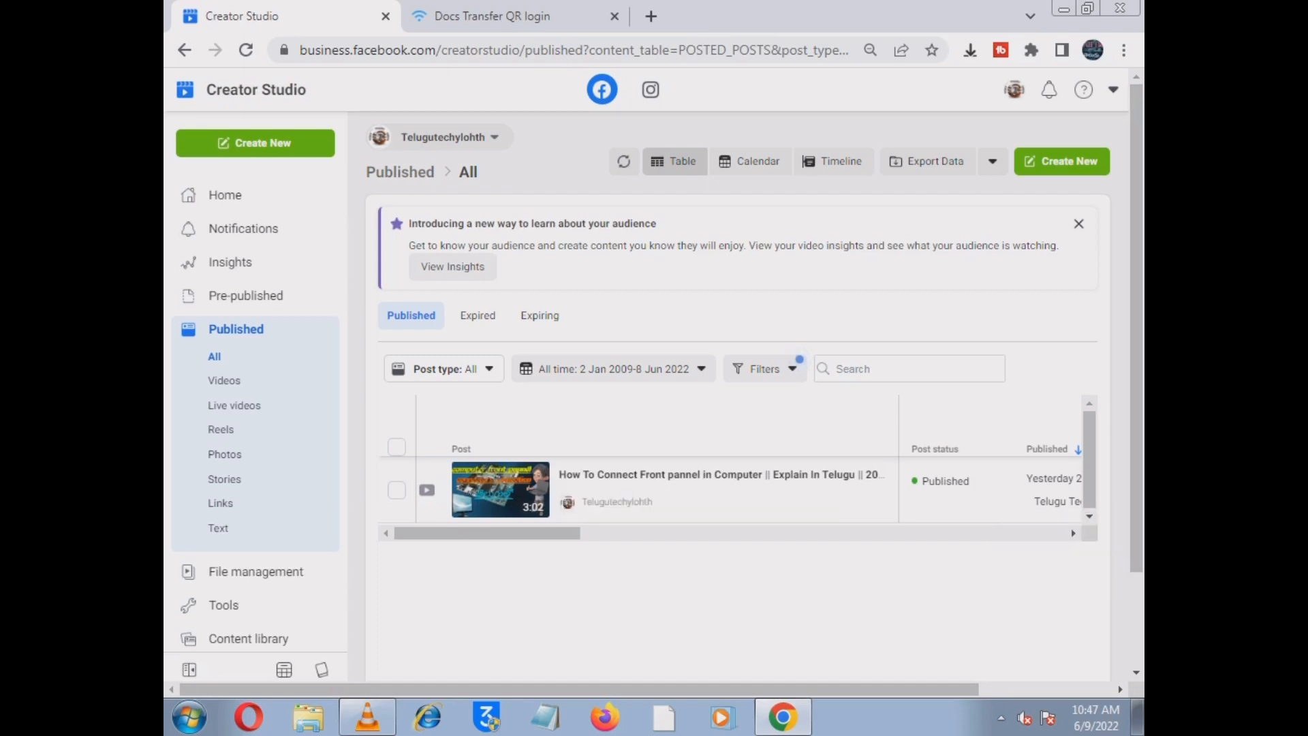
- Dismiss the audience insights announcement, go to Home, and close the timeline tip and Sound Collection recommendation
{"action": "scroll", "coordinate": [743, 491], "scroll_direction": "right", "scroll_amount": 3}
{"action": "scroll", "coordinate": [743, 491], "scroll_direction": "right", "scroll_amount": 3}
{"action": "scroll", "coordinate": [743, 491], "scroll_direction": "left", "scroll_amount": 2}
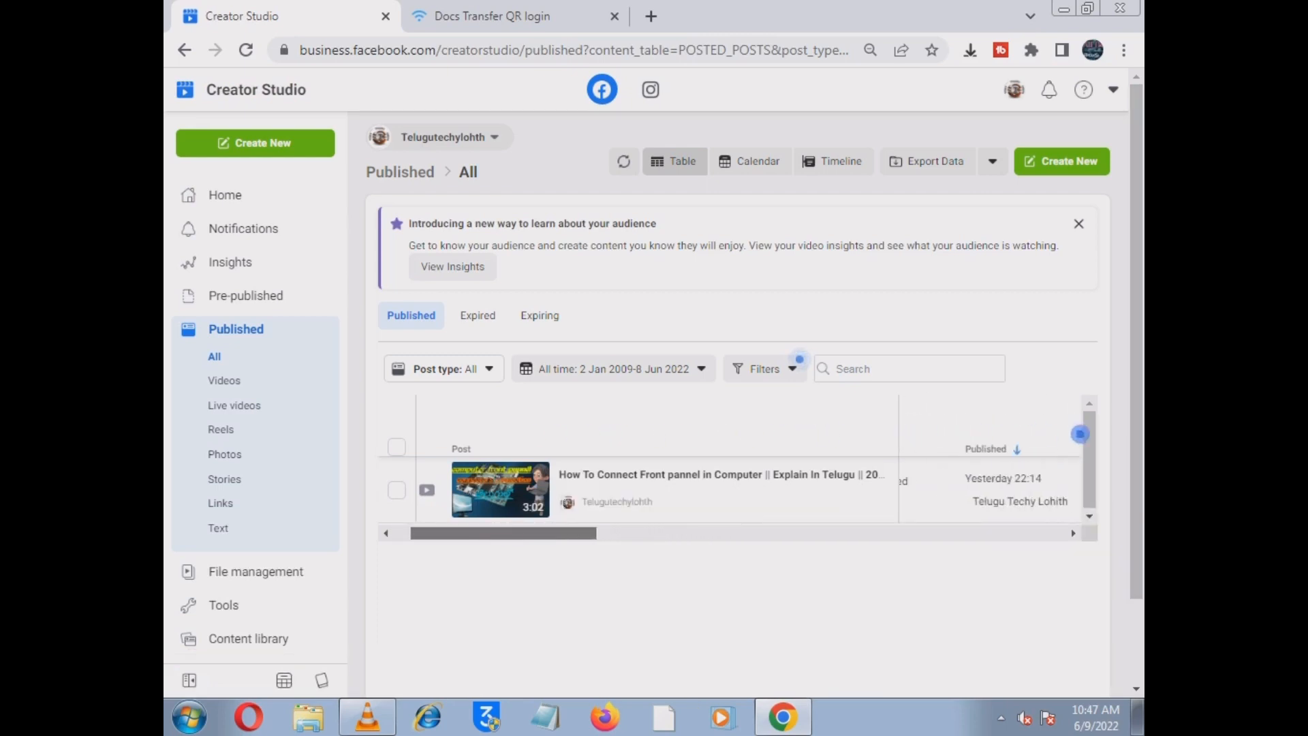
{"action": "scroll", "coordinate": [742, 491], "scroll_direction": "right", "scroll_amount": 4}
{"action": "scroll", "coordinate": [743, 477], "scroll_direction": "right", "scroll_amount": 4}
{"action": "scroll", "coordinate": [743, 477], "scroll_direction": "left", "scroll_amount": 3}
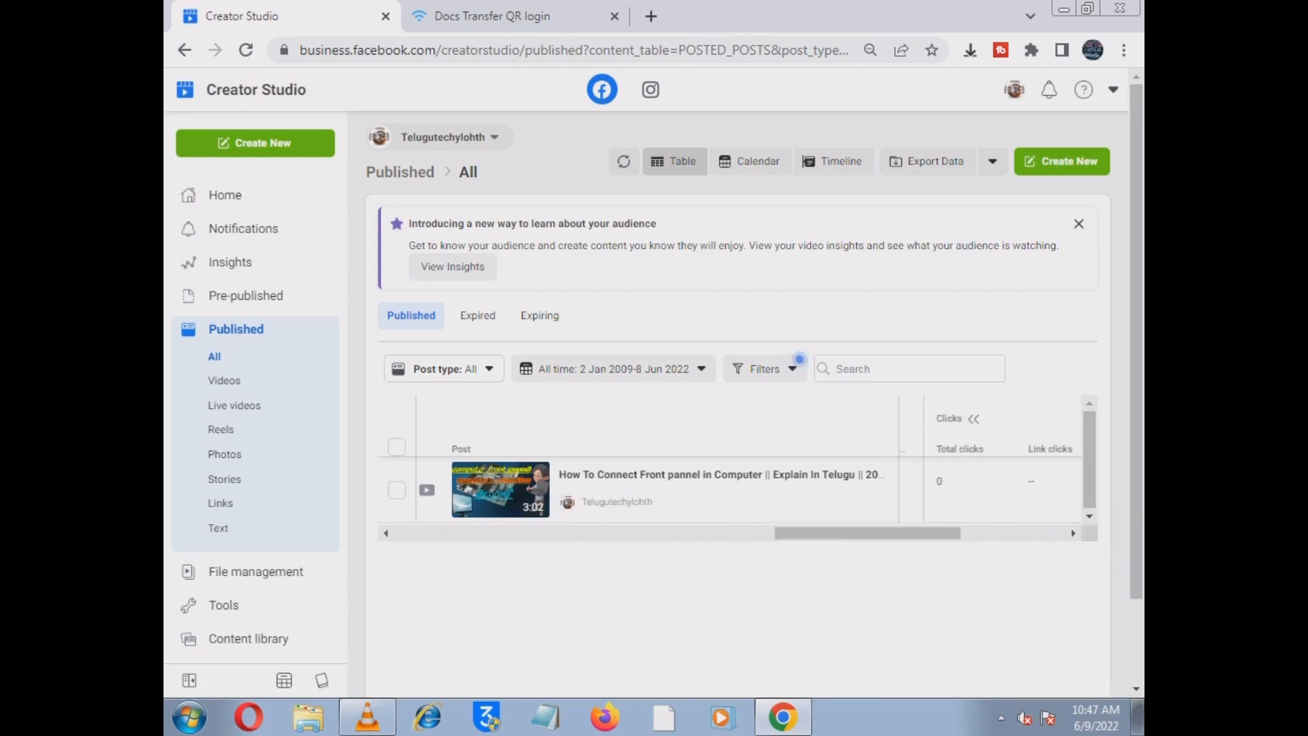
{"action": "left_click", "coordinate": [1078, 224]}
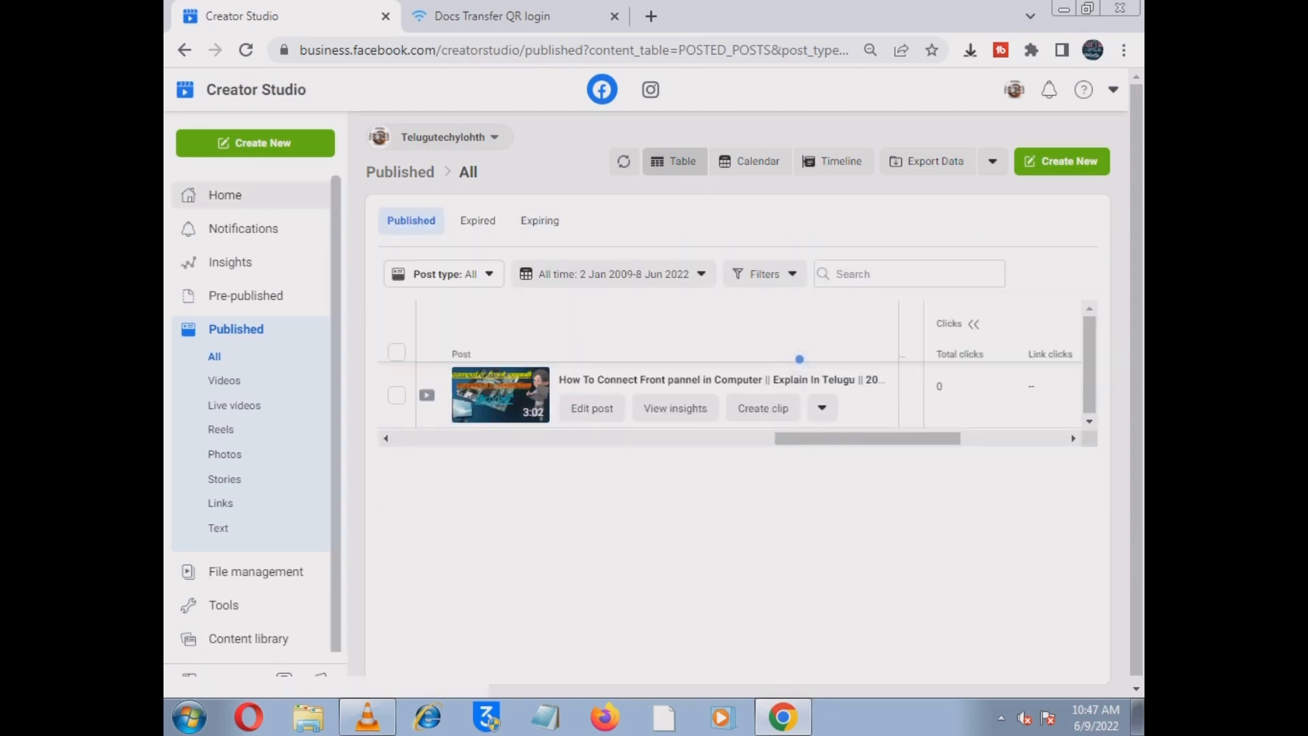
{"action": "left_click", "coordinate": [224, 195]}
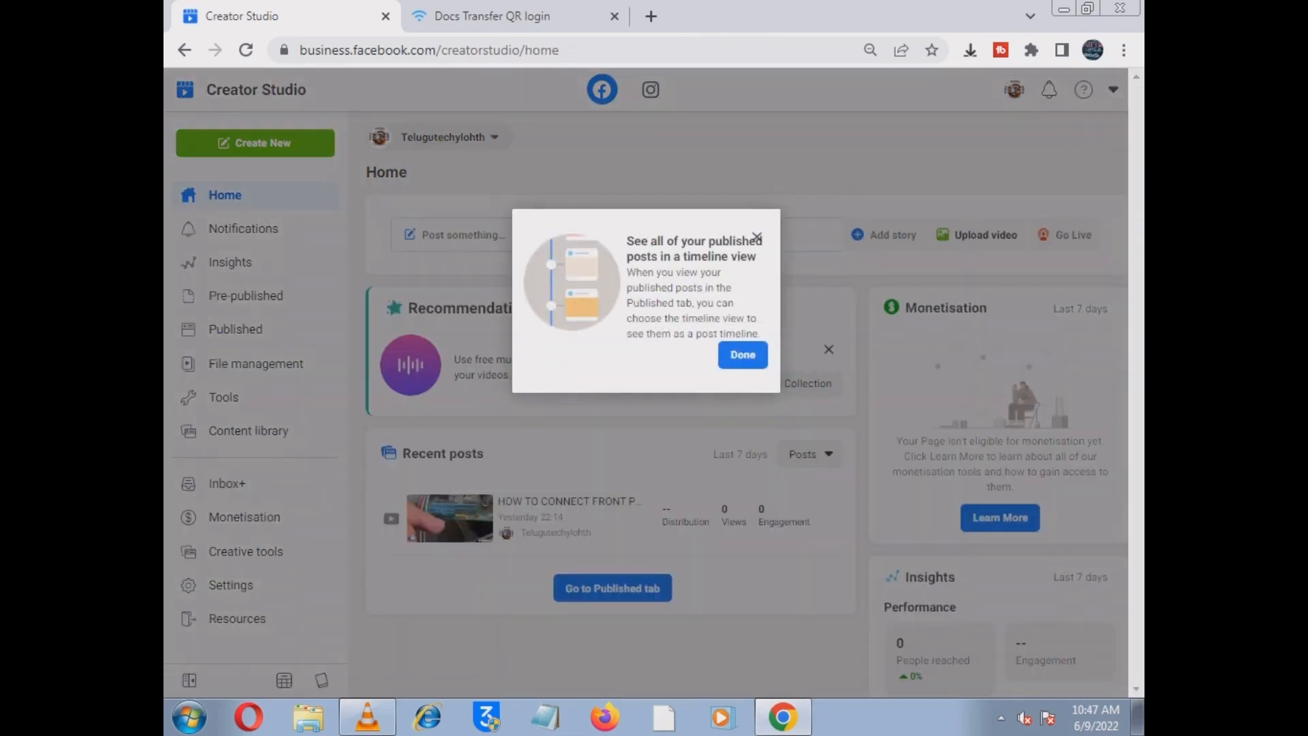
{"action": "left_click", "coordinate": [743, 354]}
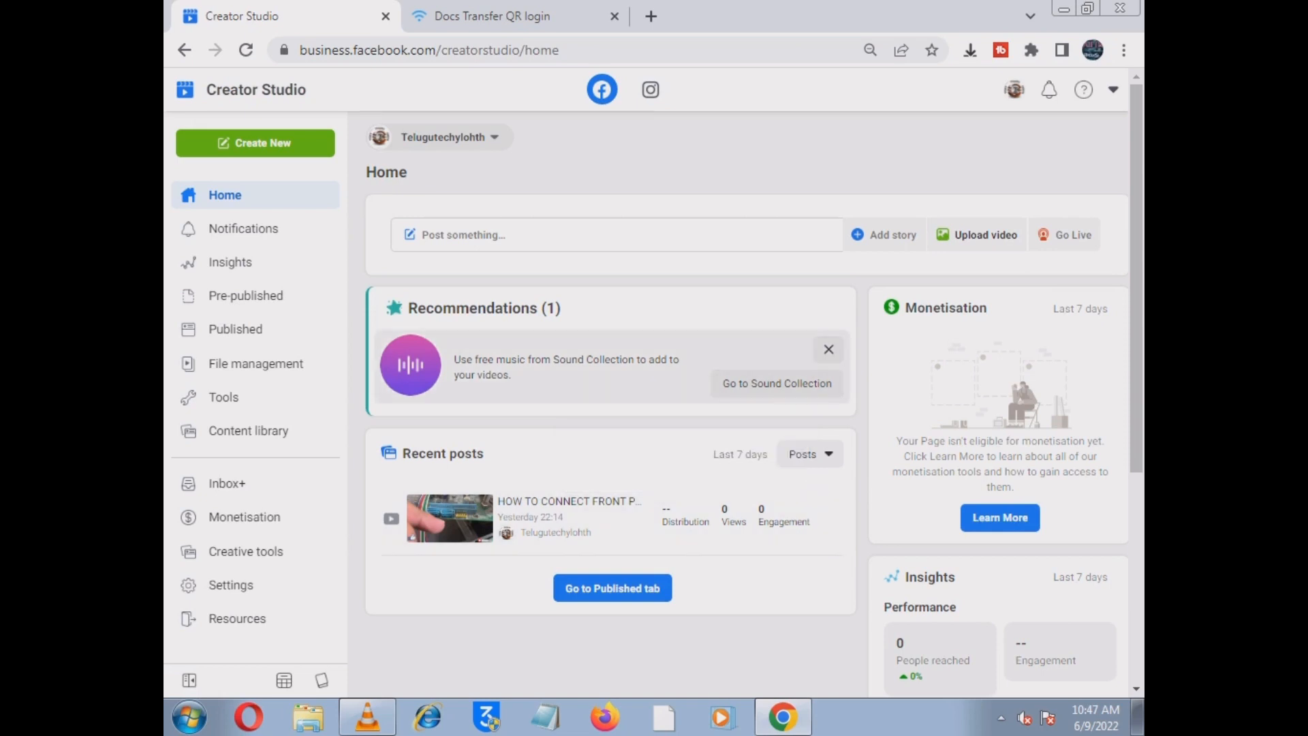
{"action": "left_click", "coordinate": [828, 349]}
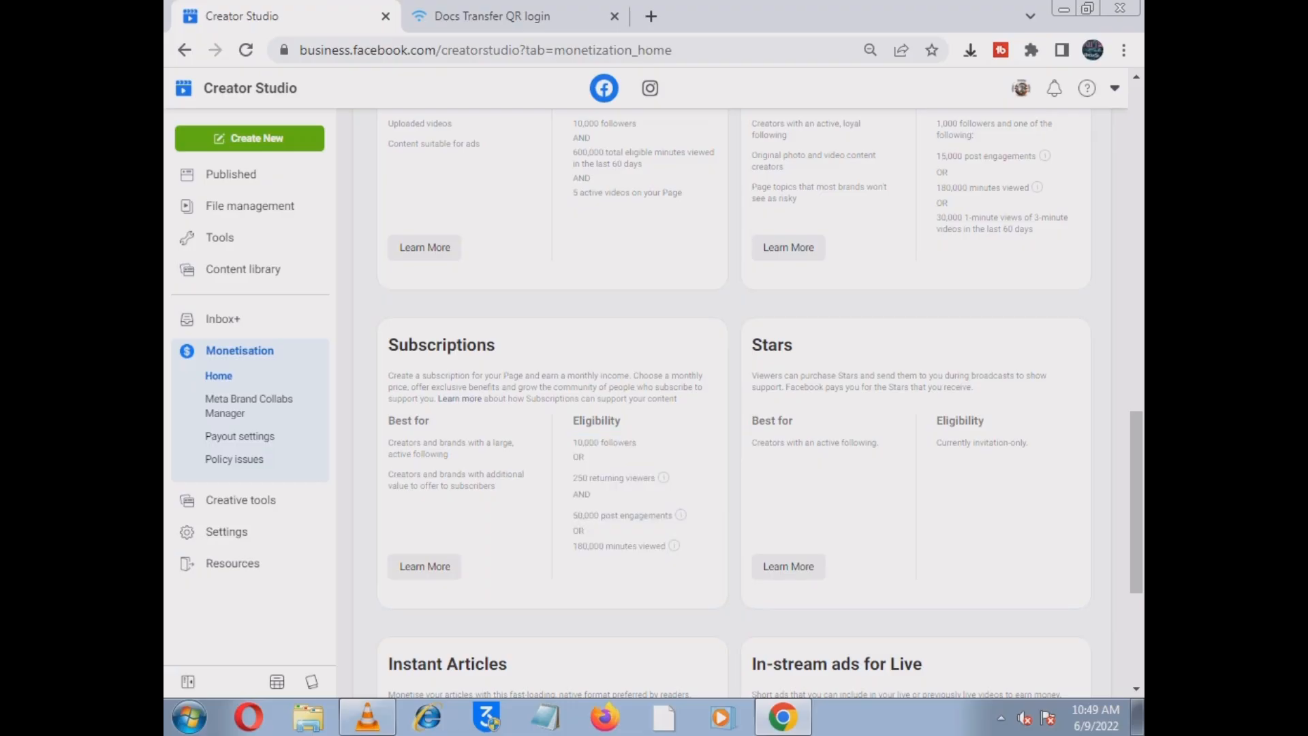
- Review the Subscriptions card and the In-stream ads for on-demand 600,000-minute requirement
{"action": "left_click_drag", "start_coordinate": [387, 338], "coordinate": [678, 400]}
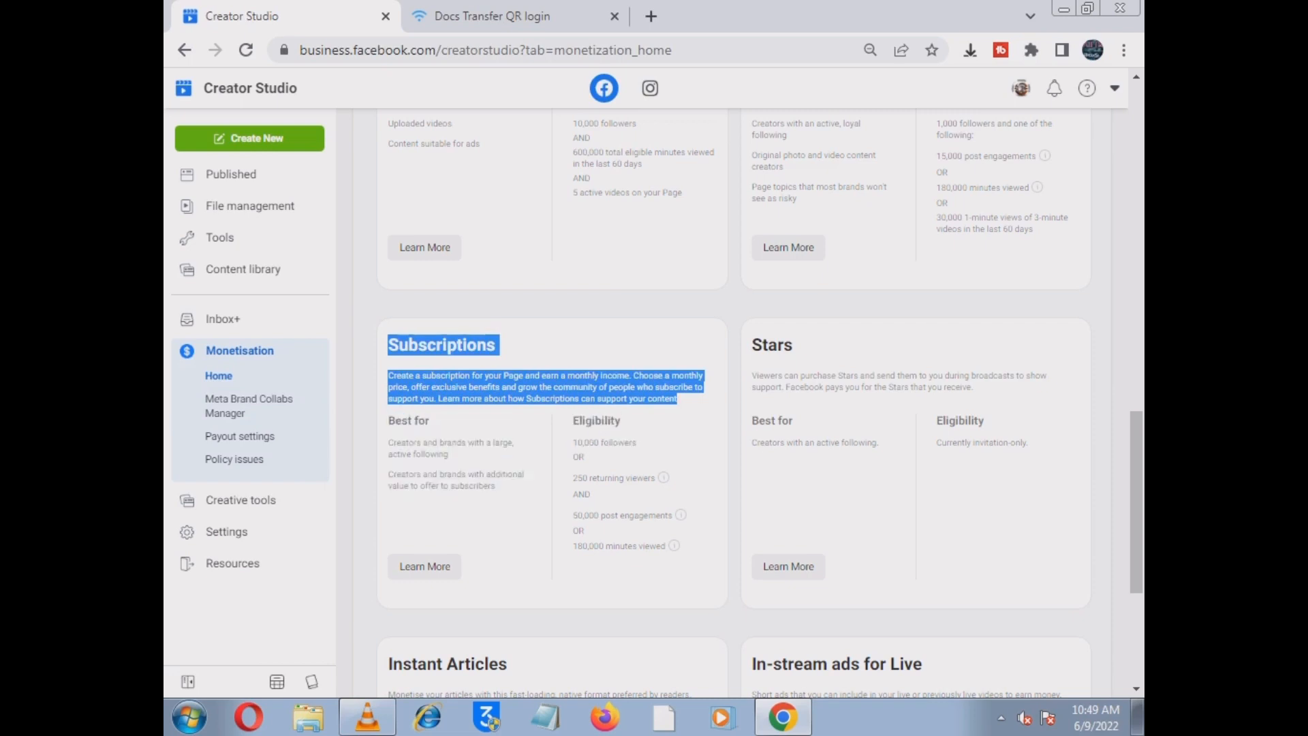
{"action": "mouse_move", "coordinate": [679, 401]}
{"action": "left_mouse_down"}
{"action": "mouse_move", "coordinate": [497, 486]}
{"action": "mouse_move", "coordinate": [693, 387]}
{"action": "left_mouse_up"}
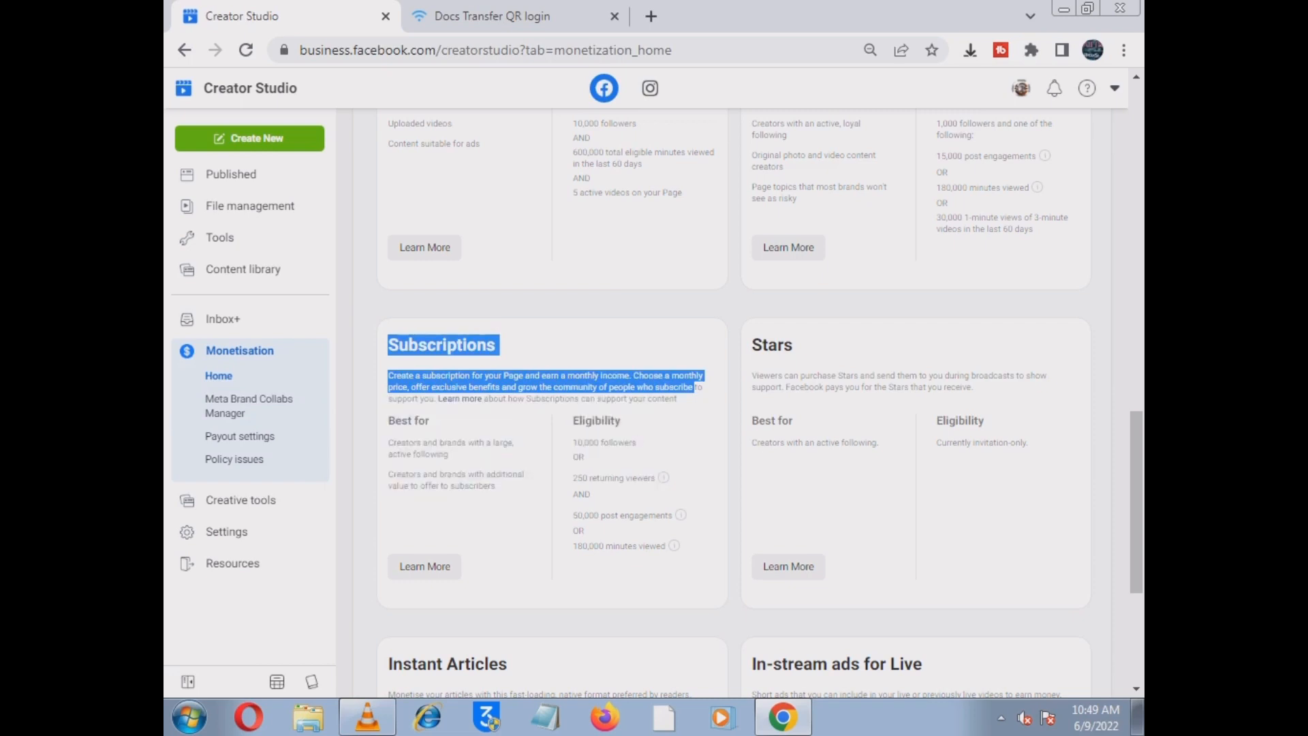
{"action": "scroll", "coordinate": [694, 387], "scroll_direction": "up", "scroll_amount": 3}
{"action": "double_click", "coordinate": [473, 431]}
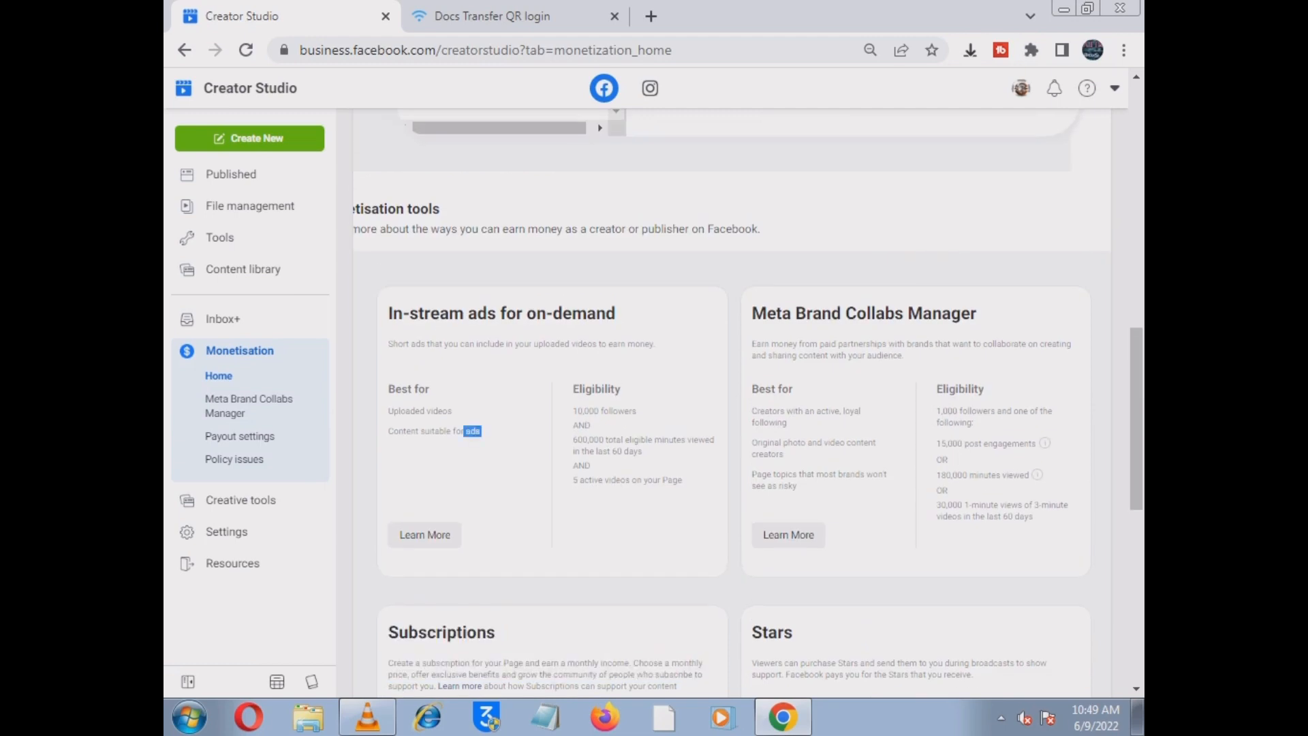
{"action": "left_click", "coordinate": [477, 436]}
{"action": "left_click_drag", "start_coordinate": [387, 344], "coordinate": [655, 344]}
{"action": "left_click_drag", "start_coordinate": [573, 420], "coordinate": [682, 440]}
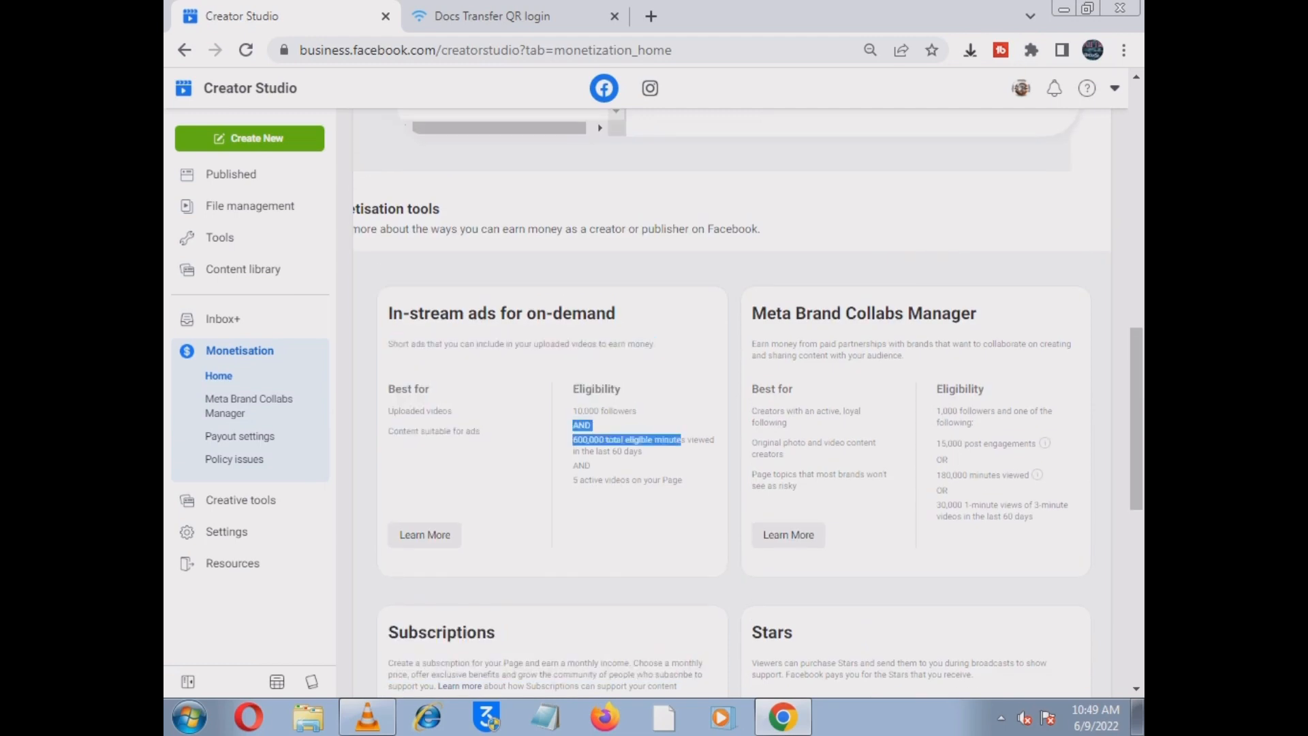
{"action": "left_click", "coordinate": [682, 440]}
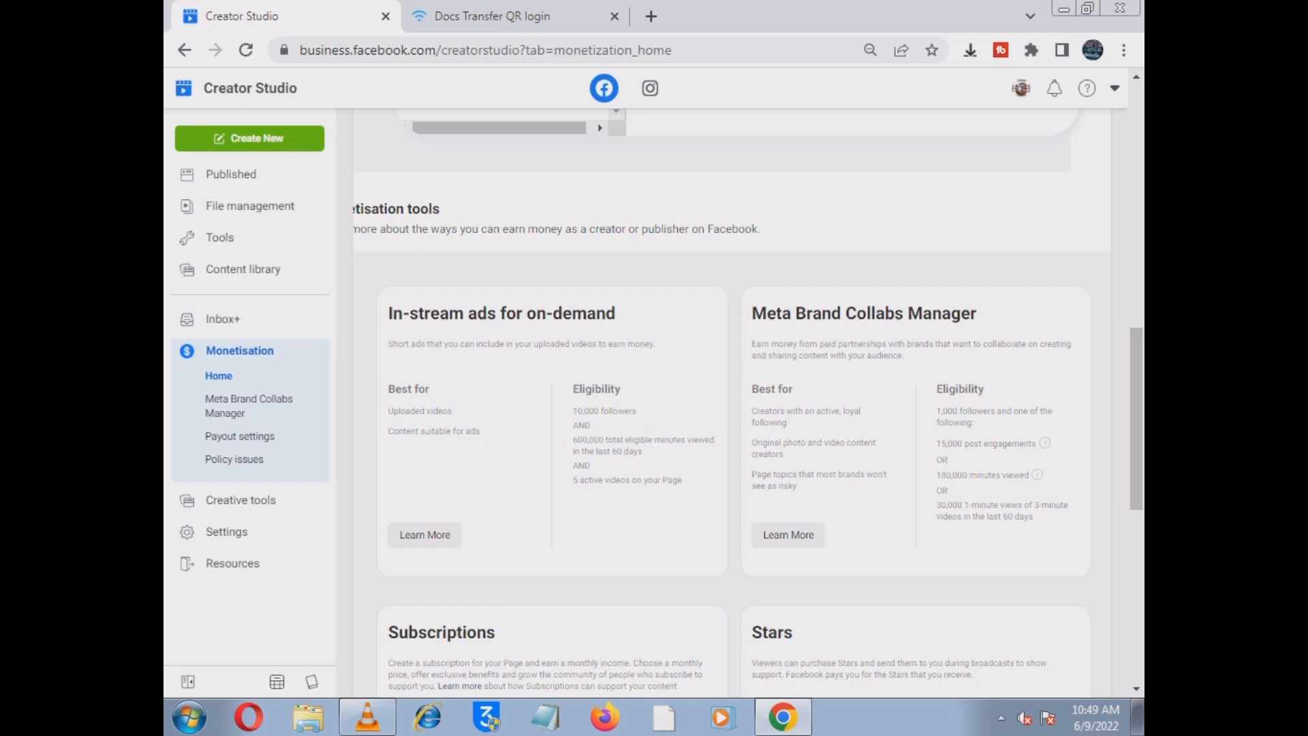
- Review the Meta Brand Collabs Manager card's description and best-for list
{"action": "left_click_drag", "start_coordinate": [751, 314], "coordinate": [767, 314]}
{"action": "left_click_drag", "start_coordinate": [751, 343], "coordinate": [799, 486]}
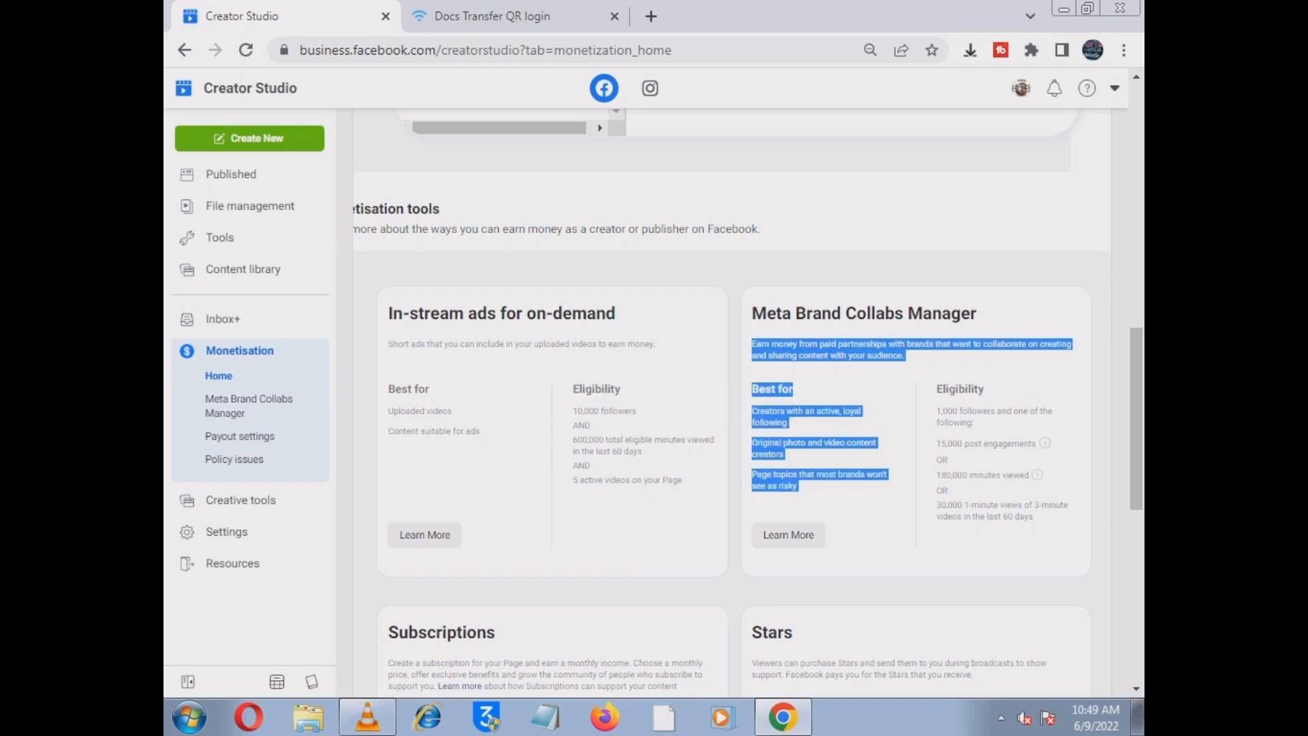
{"action": "left_click", "coordinate": [824, 489]}
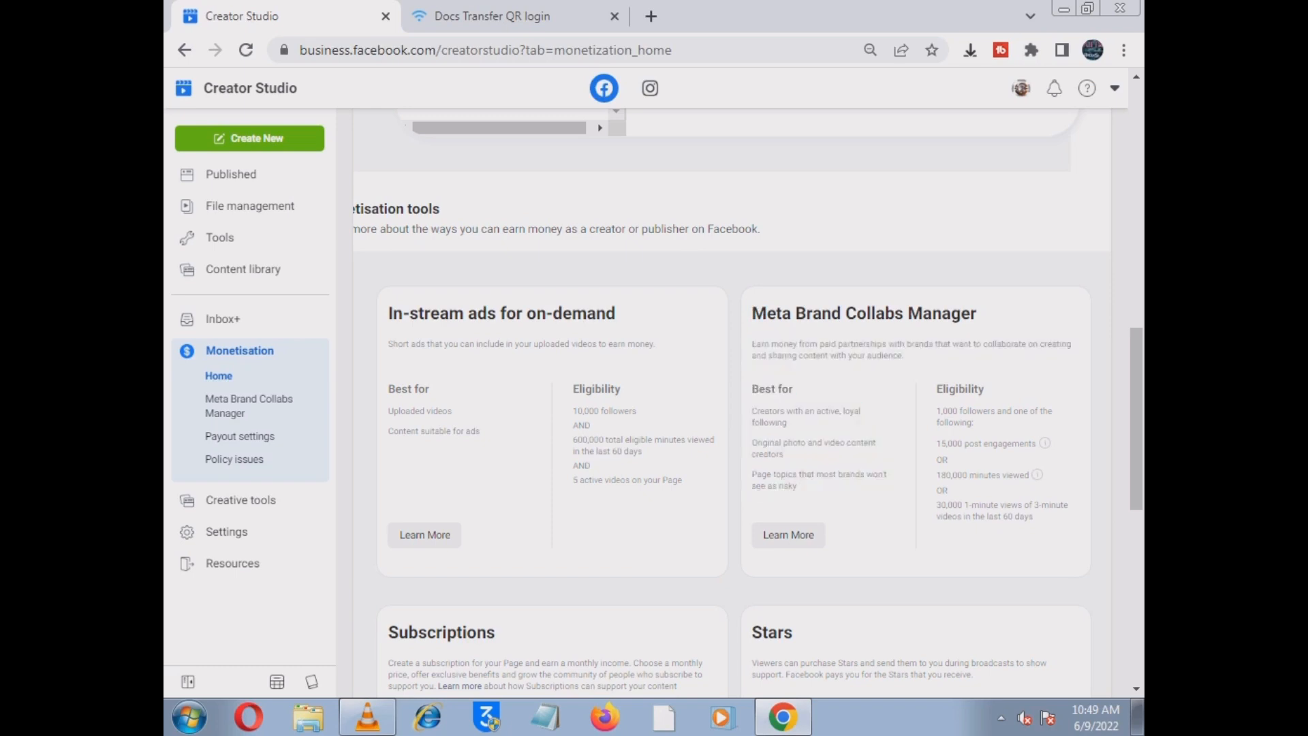
{"action": "left_click_drag", "start_coordinate": [751, 314], "coordinate": [904, 355]}
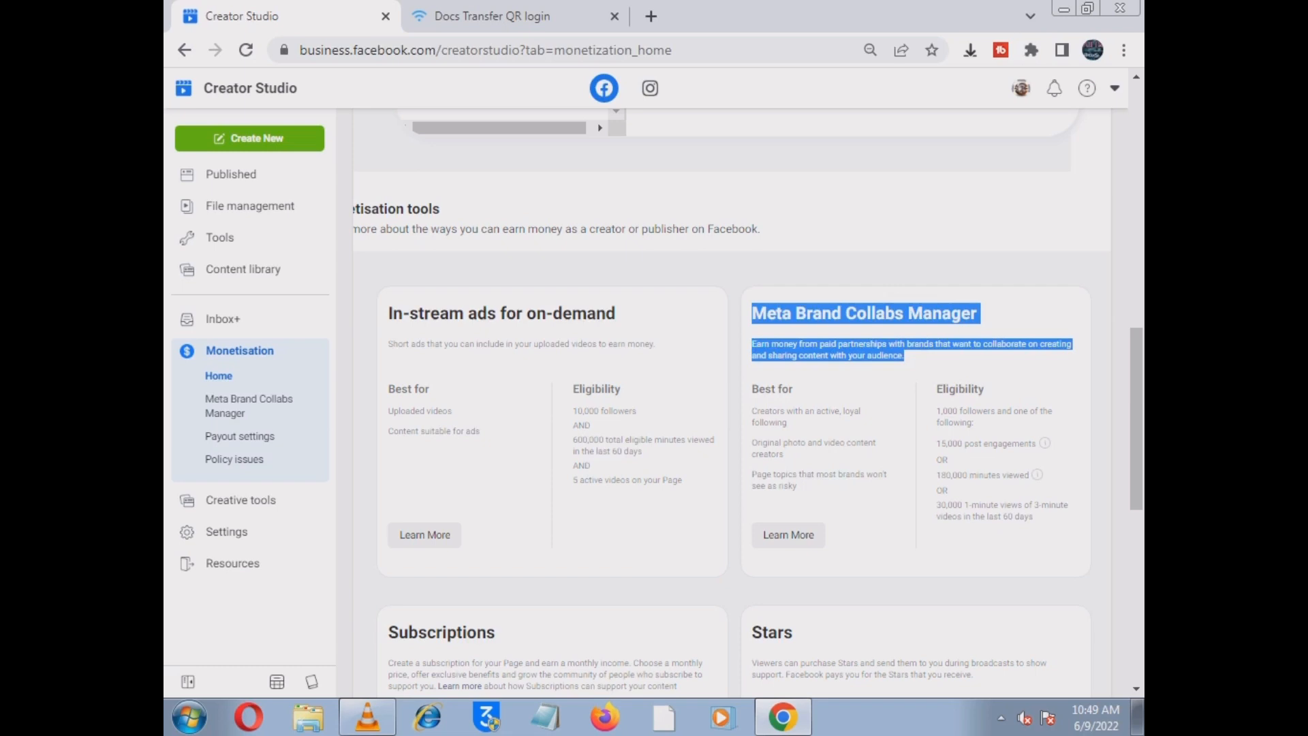
{"action": "left_click", "coordinate": [913, 365]}
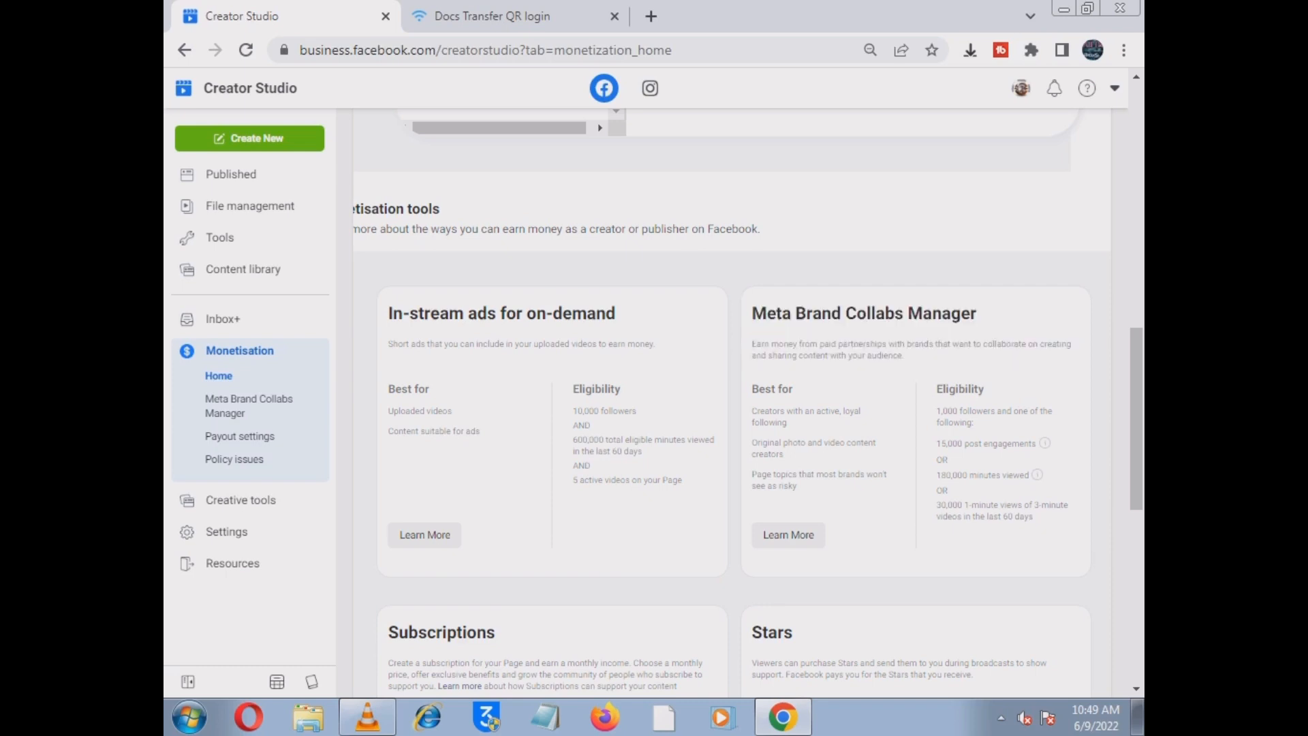
{"action": "left_click_drag", "start_coordinate": [387, 314], "coordinate": [656, 346]}
{"action": "left_click", "coordinate": [656, 346]}
- Review the Subscriptions and Stars headings and descriptions
{"action": "scroll", "coordinate": [747, 403], "scroll_direction": "down", "scroll_amount": 1}
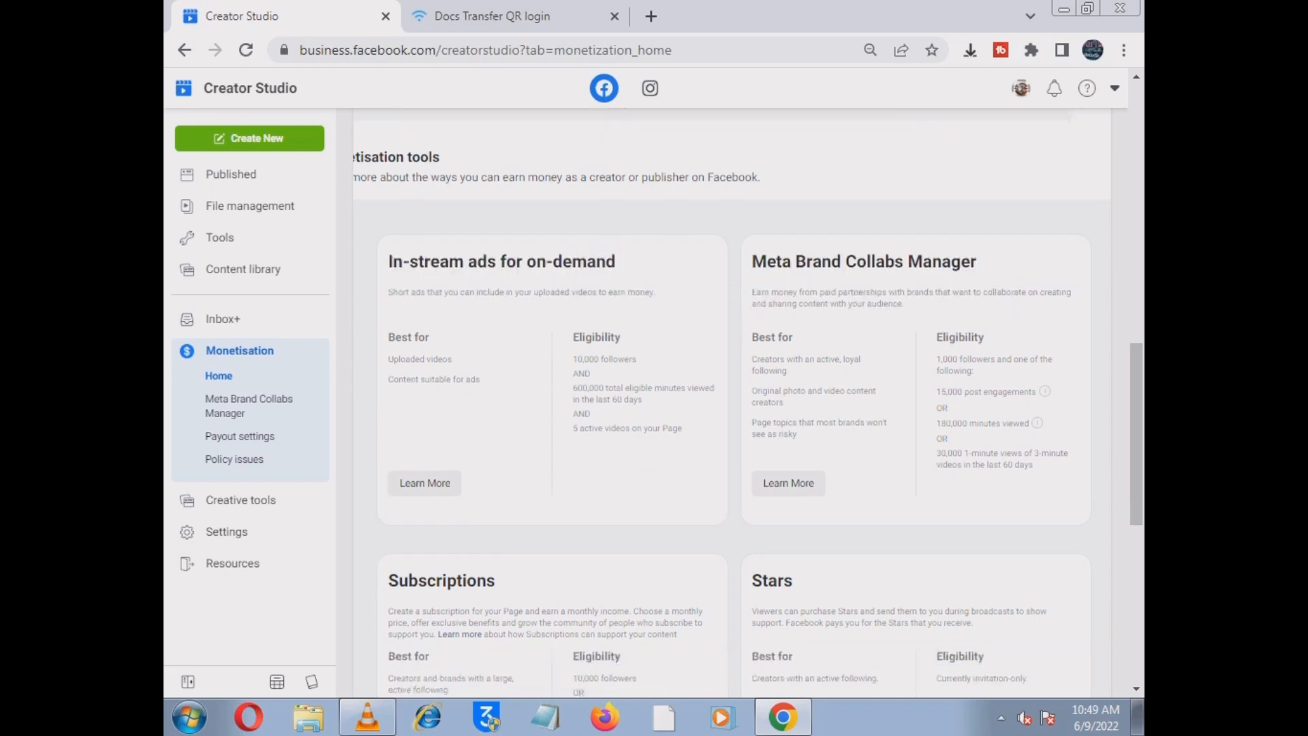
{"action": "scroll", "coordinate": [746, 404], "scroll_direction": "down", "scroll_amount": 5}
{"action": "left_click_drag", "start_coordinate": [388, 249], "coordinate": [677, 302]}
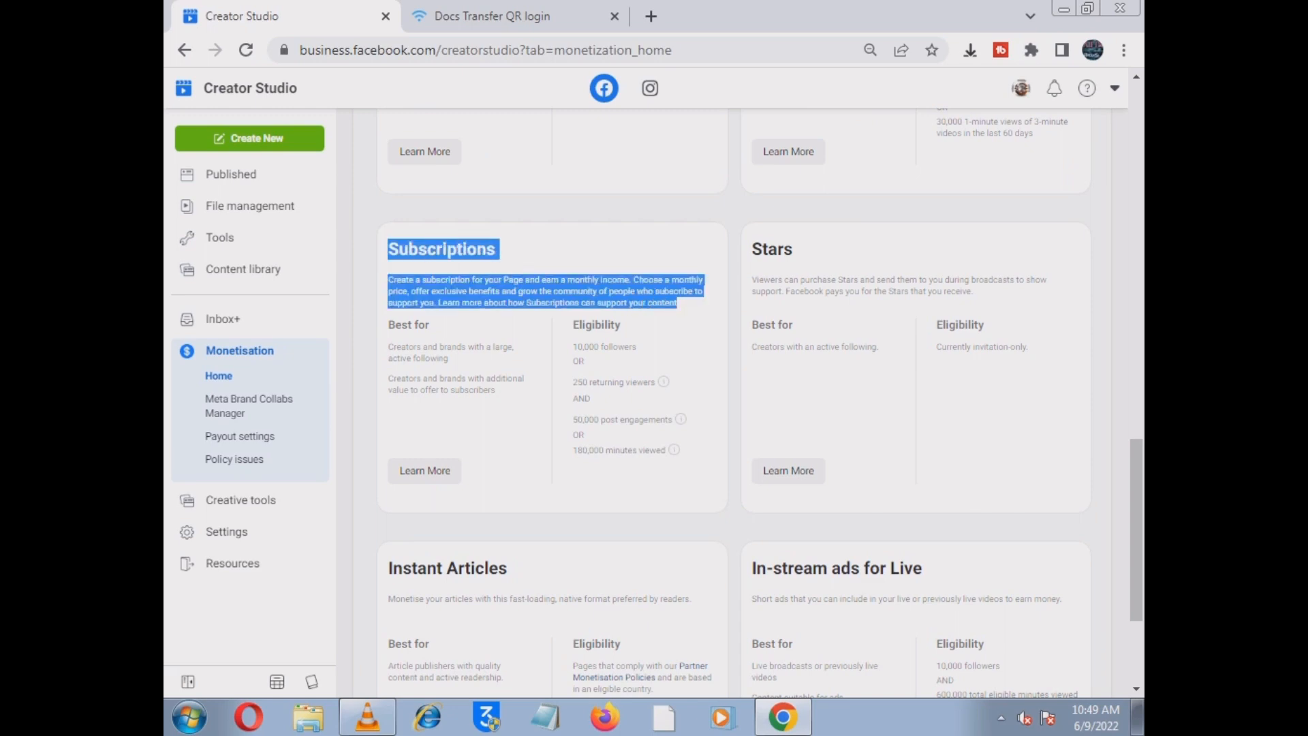
{"action": "left_click", "coordinate": [678, 302]}
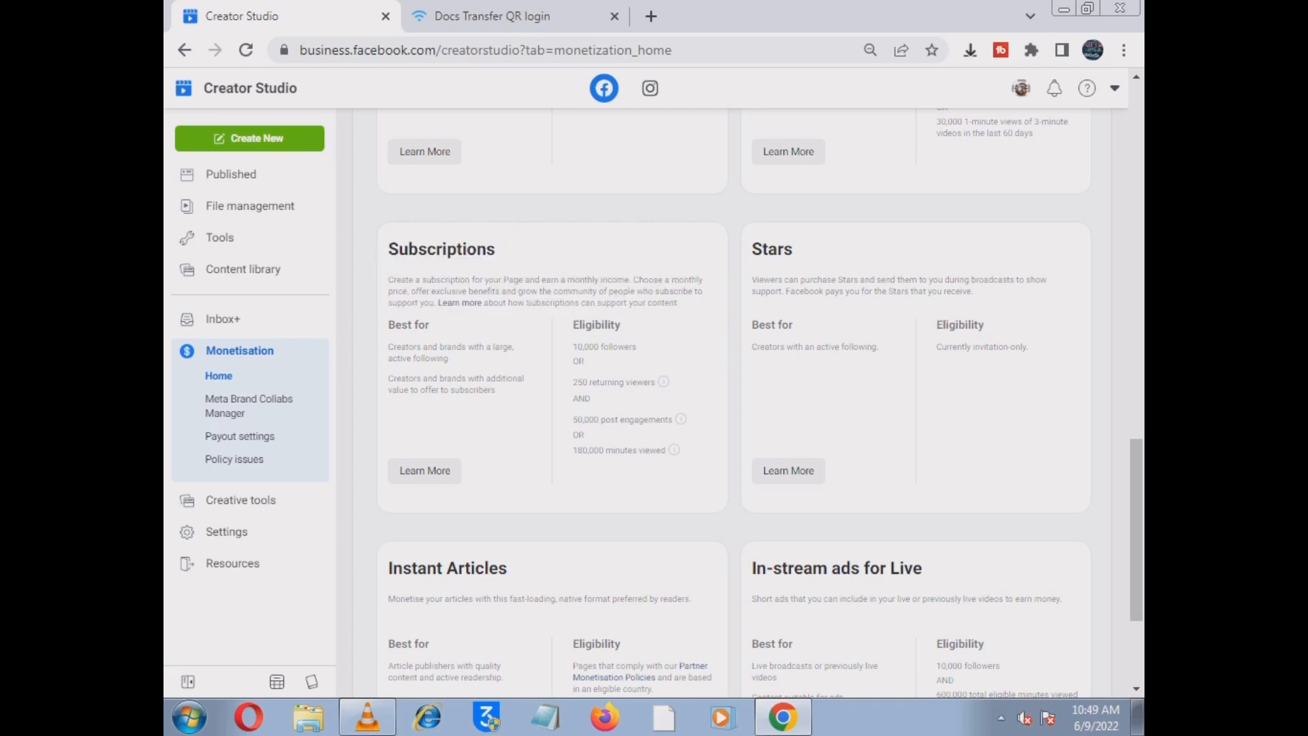
{"action": "left_click_drag", "start_coordinate": [752, 249], "coordinate": [974, 291]}
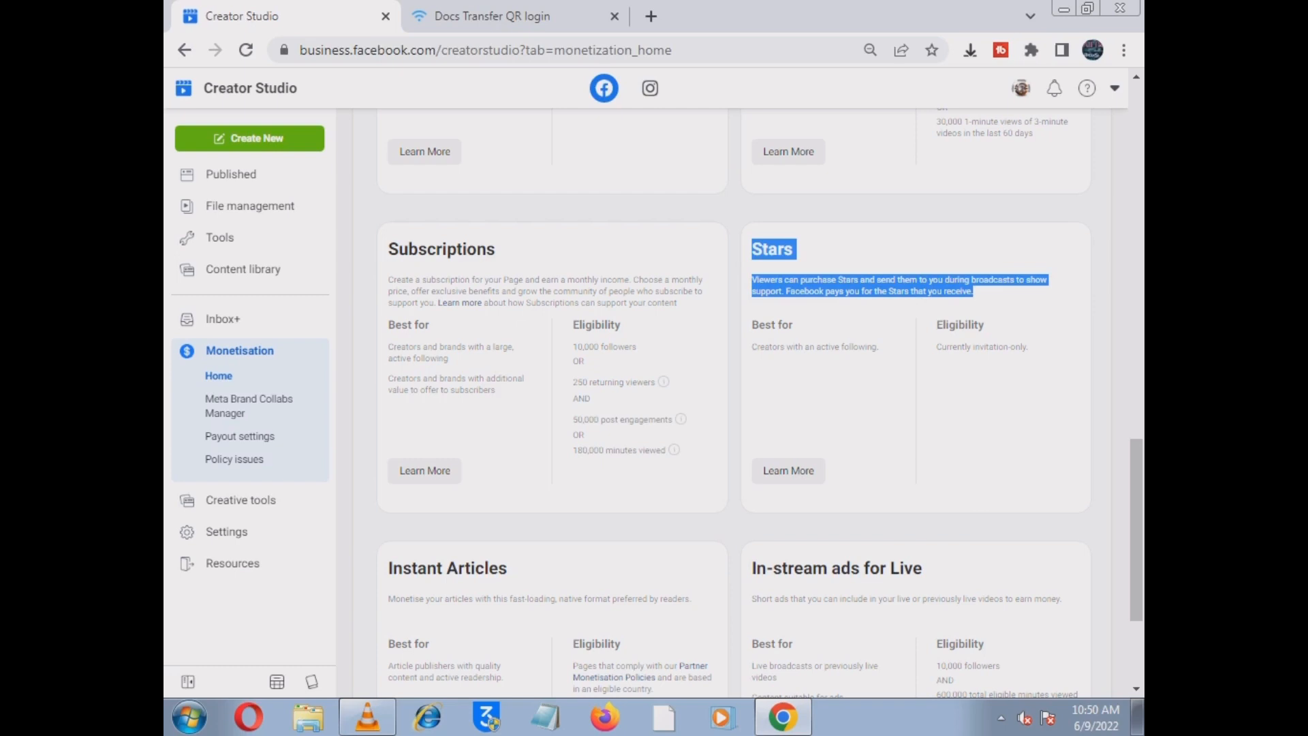
{"action": "left_click", "coordinate": [975, 381]}
- Review Instant Articles and In-stream ads for Live, then switch to VLC media player
{"action": "scroll", "coordinate": [975, 381], "scroll_direction": "down", "scroll_amount": 2}
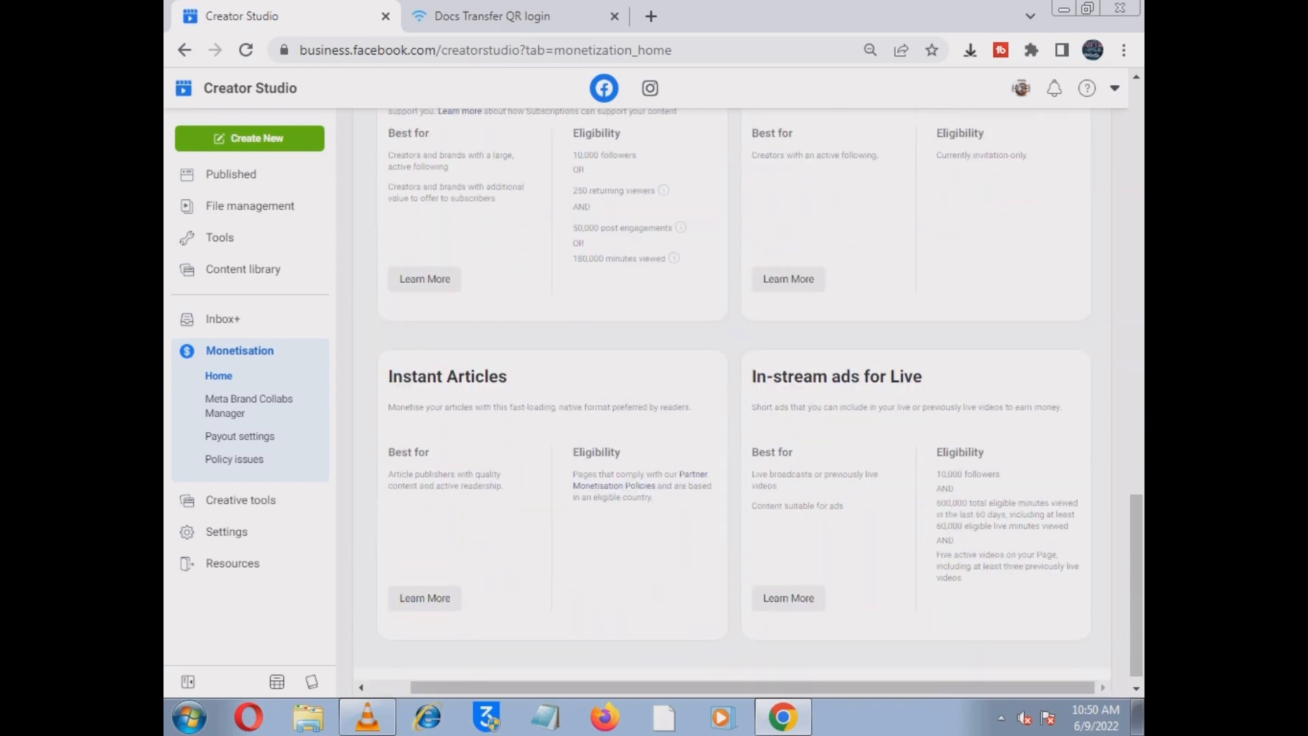
{"action": "left_click_drag", "start_coordinate": [386, 377], "coordinate": [692, 408]}
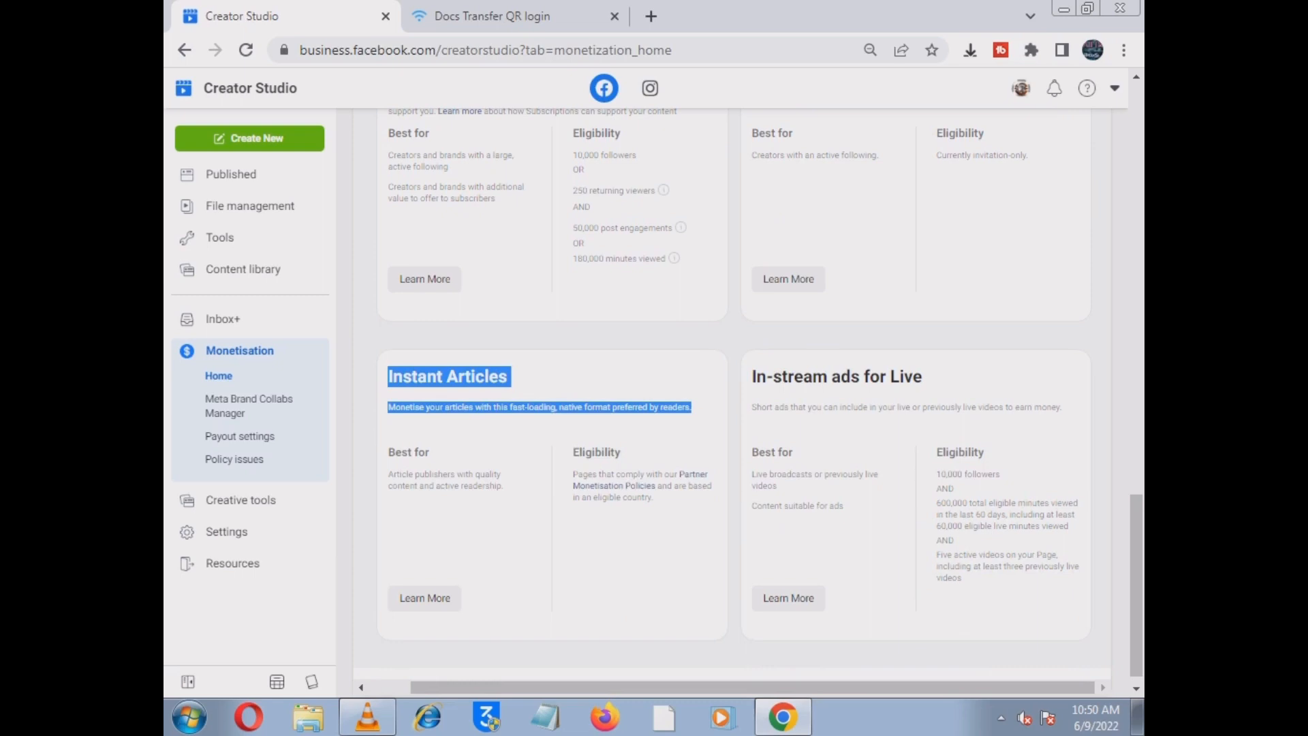
{"action": "left_click", "coordinate": [702, 416]}
{"action": "left_click_drag", "start_coordinate": [388, 406], "coordinate": [1061, 408]}
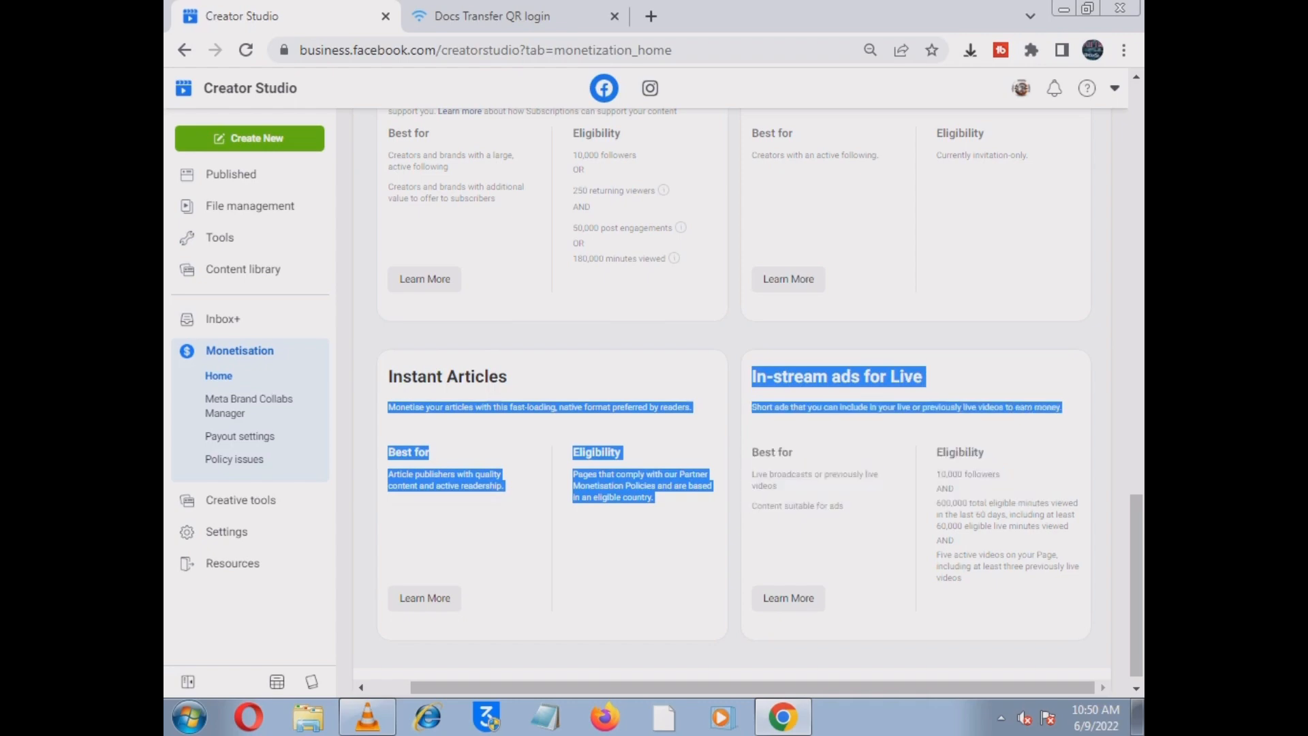
{"action": "scroll", "coordinate": [748, 402], "scroll_direction": "up", "scroll_amount": 10}
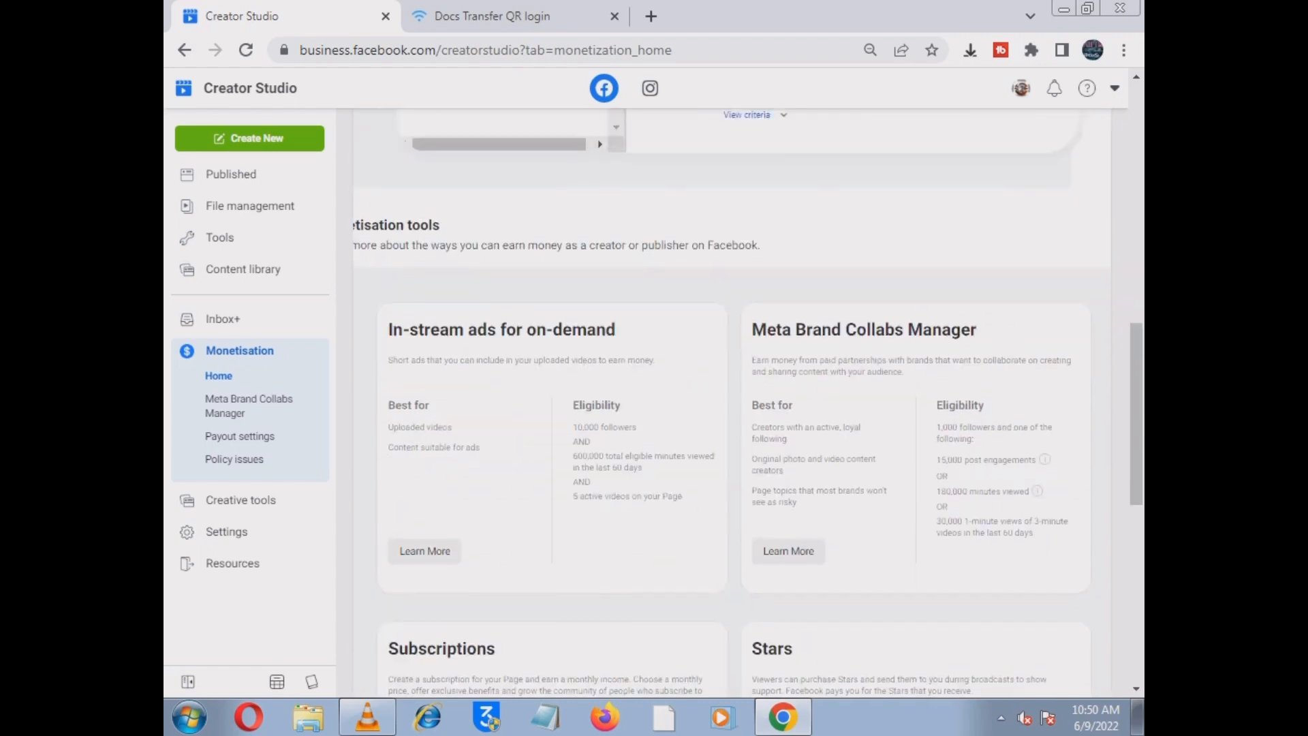
{"action": "left_click", "coordinate": [367, 716]}
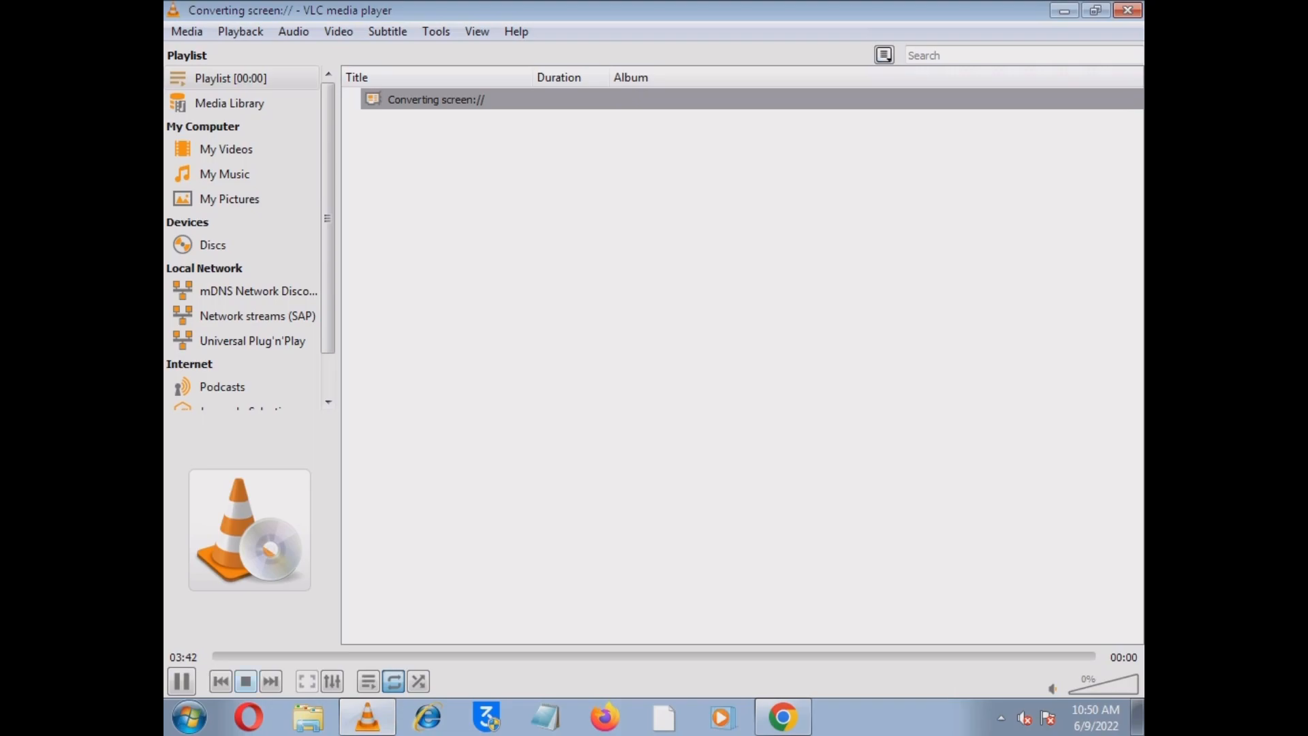